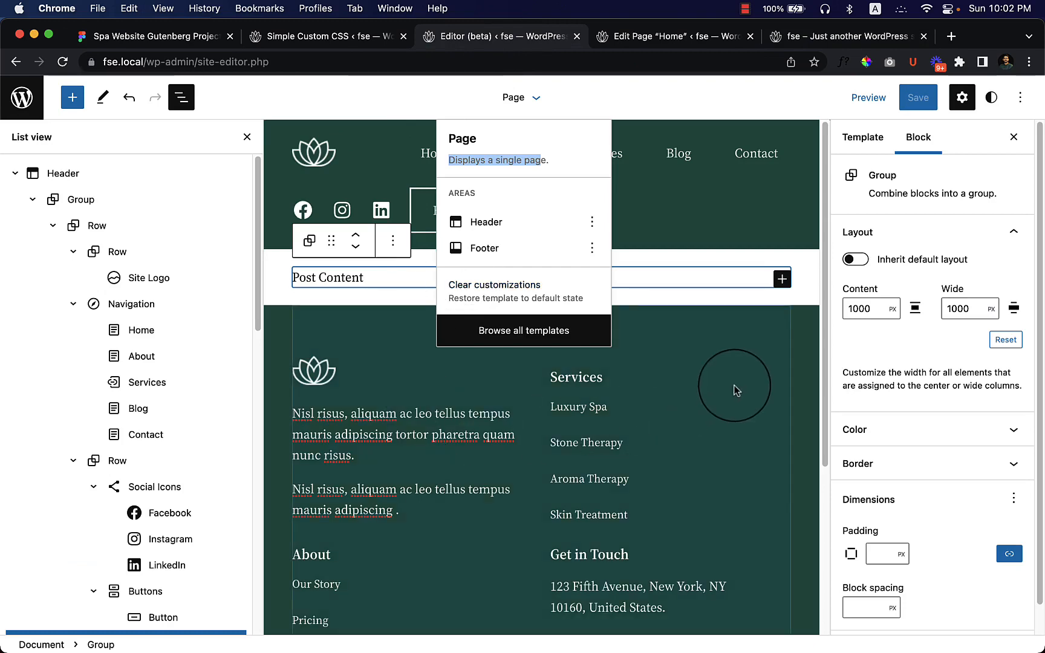
Switch to the Home page editor and replace its Lorem ipsum paragraph with an empty Group block.
click(732, 390)
click(622, 295)
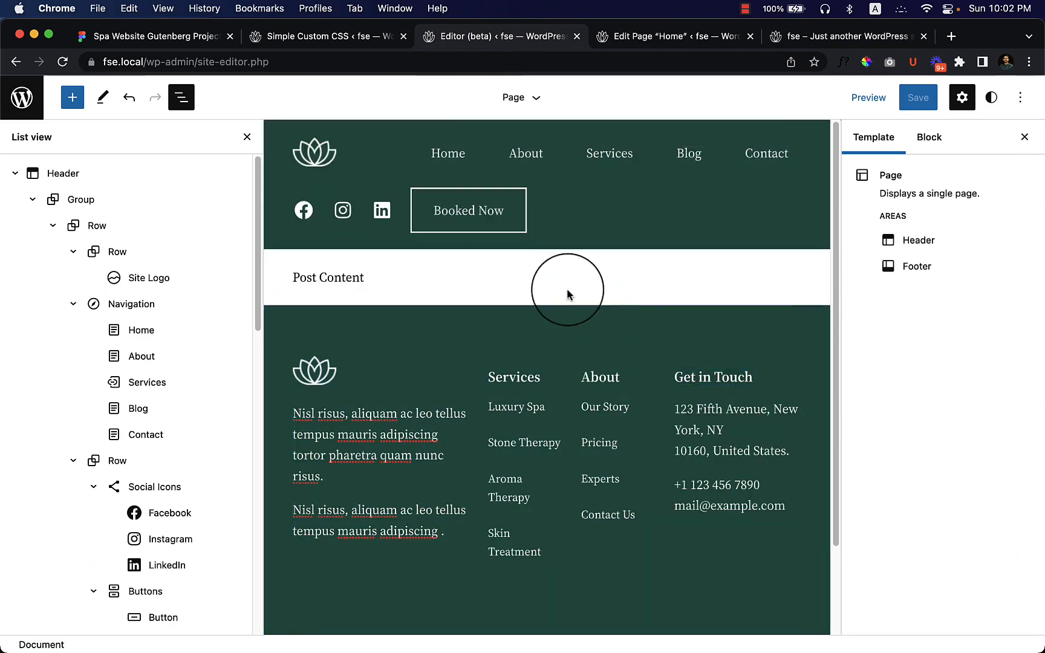
click(365, 37)
click(665, 36)
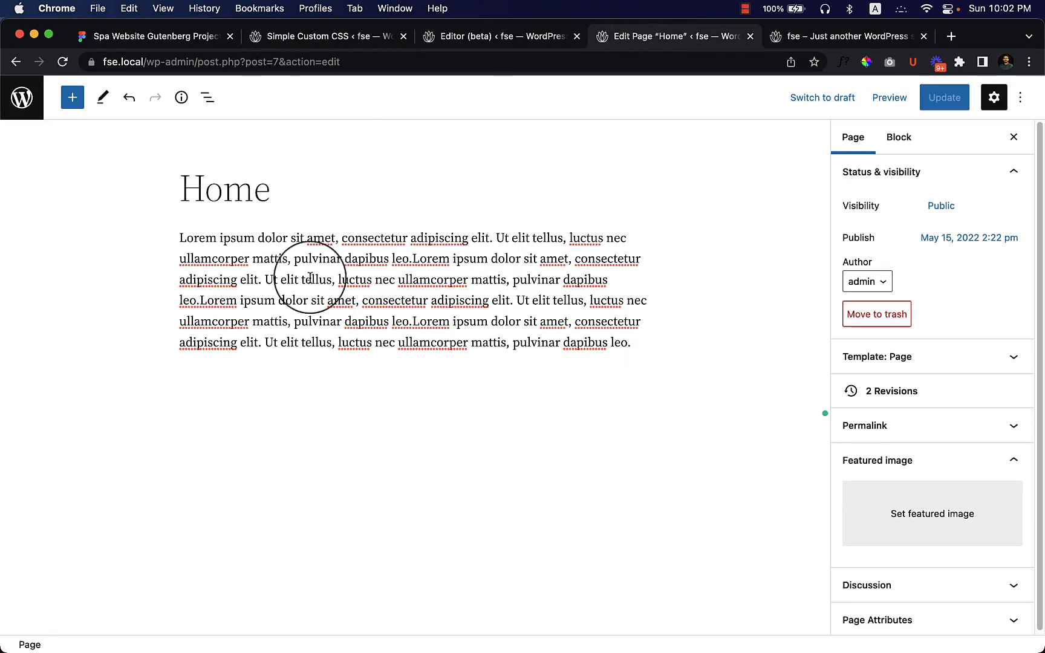
click(185, 186)
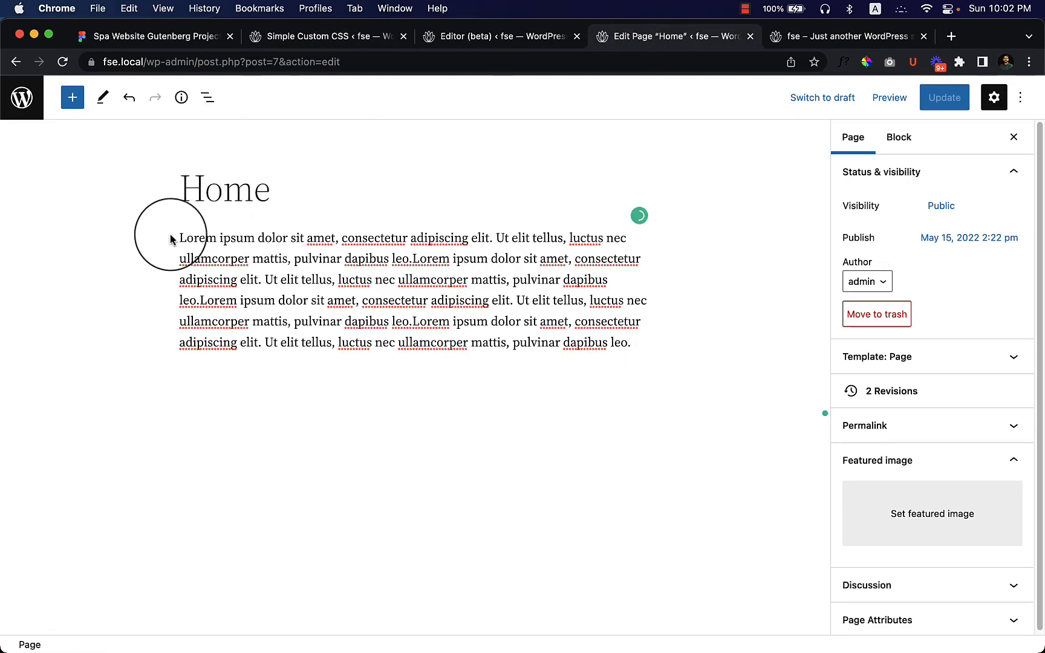
drag(180, 238, 625, 366)
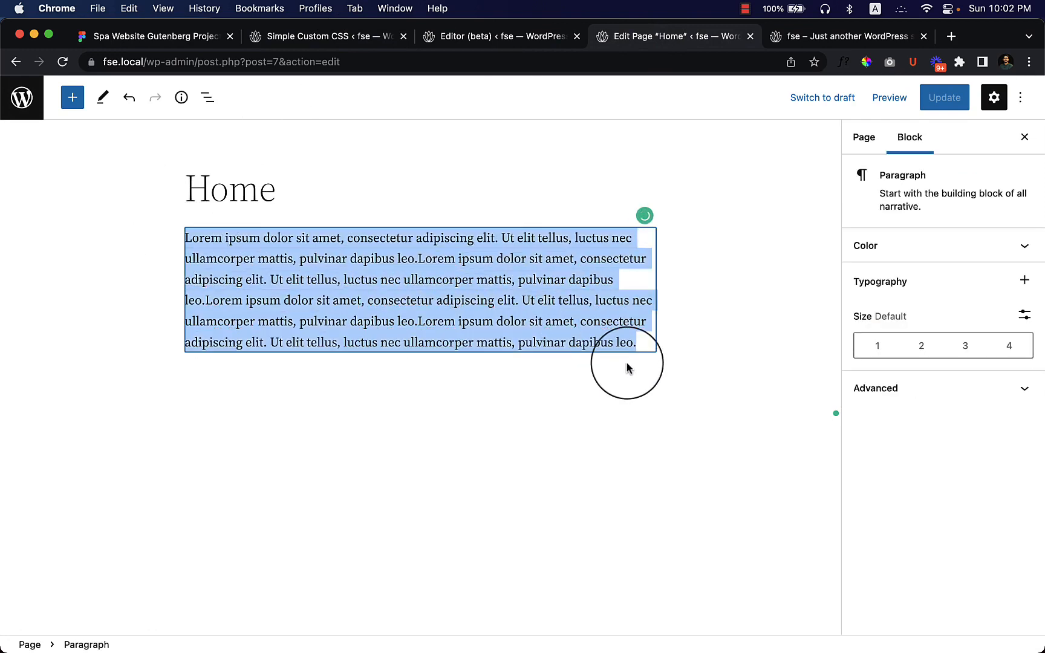
key(BackSpace)
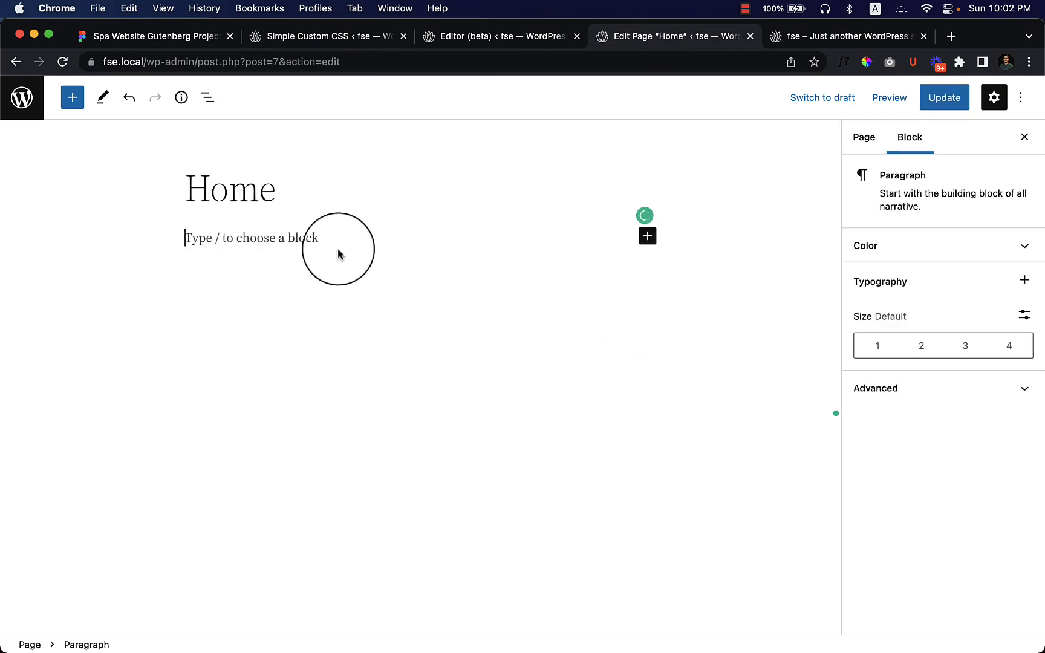
text(/)
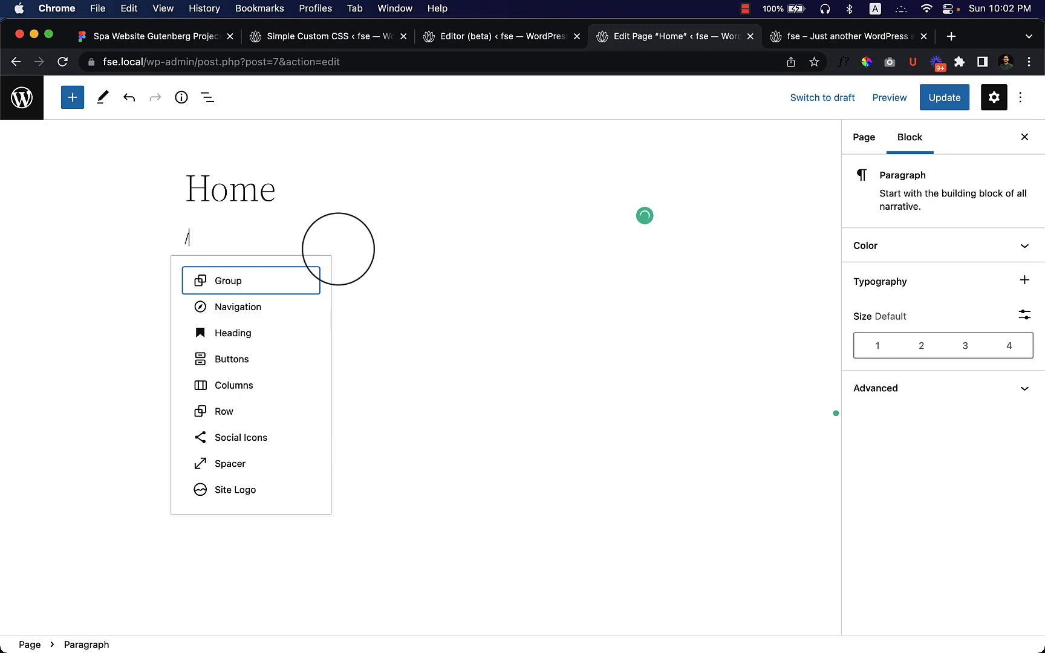
key(Return)
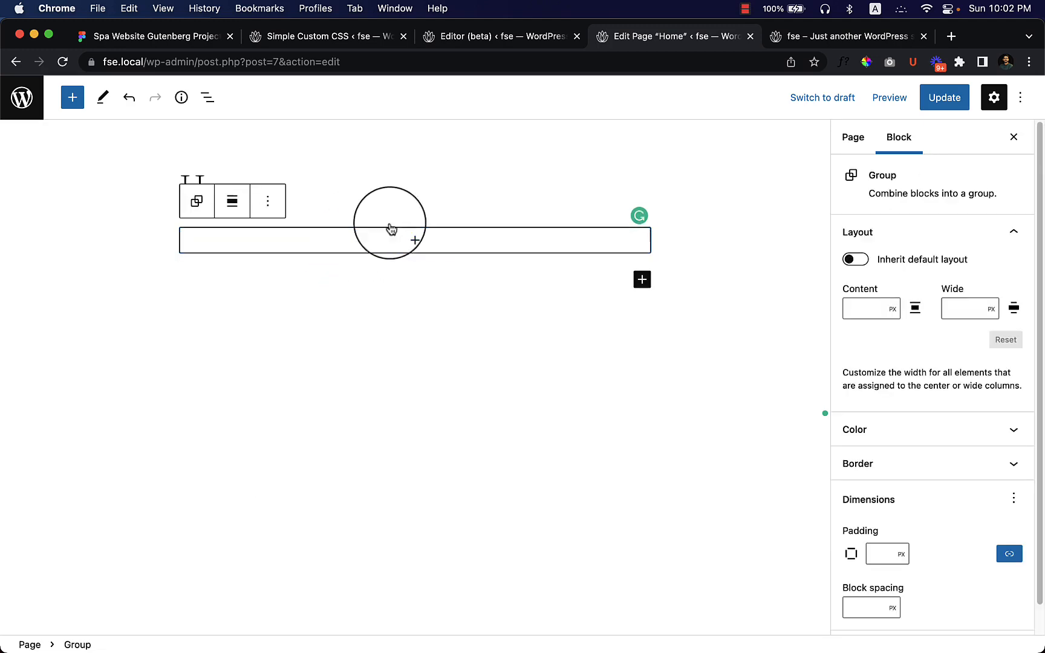
Insert a 50/50 Columns block inside the group and add a Heading block to its first column.
click(420, 241)
text(col)
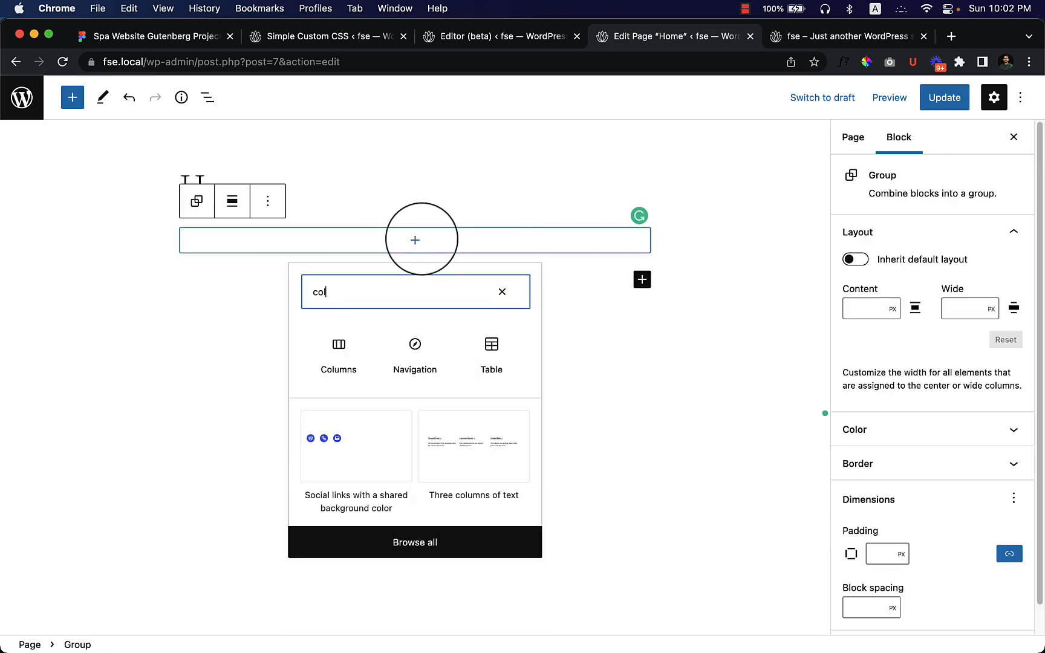
click(340, 345)
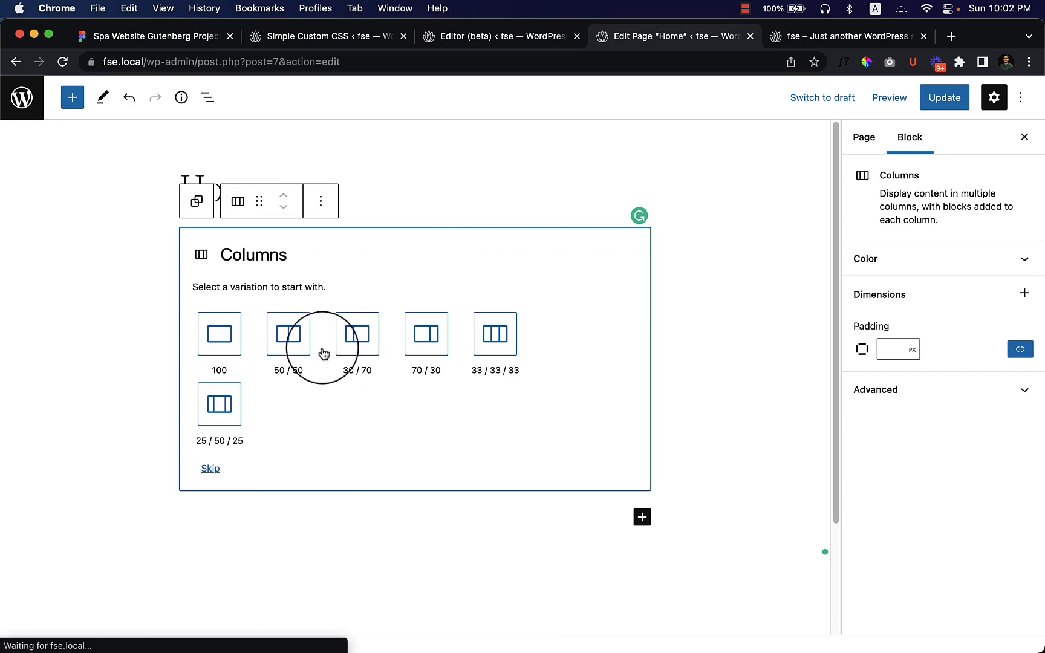
click(285, 348)
click(310, 242)
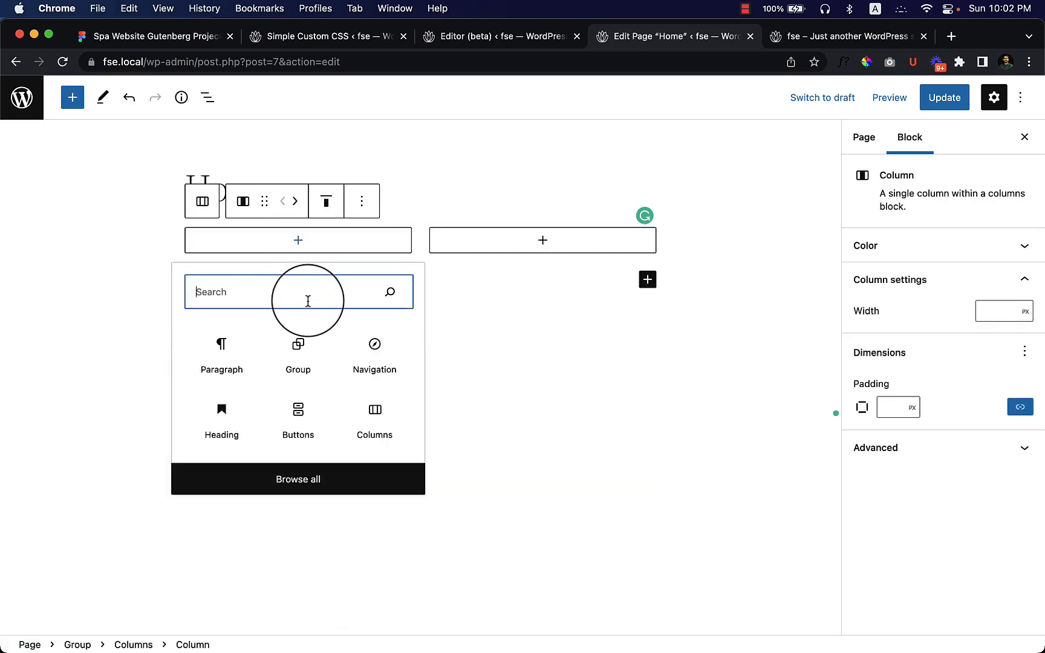
text(he)
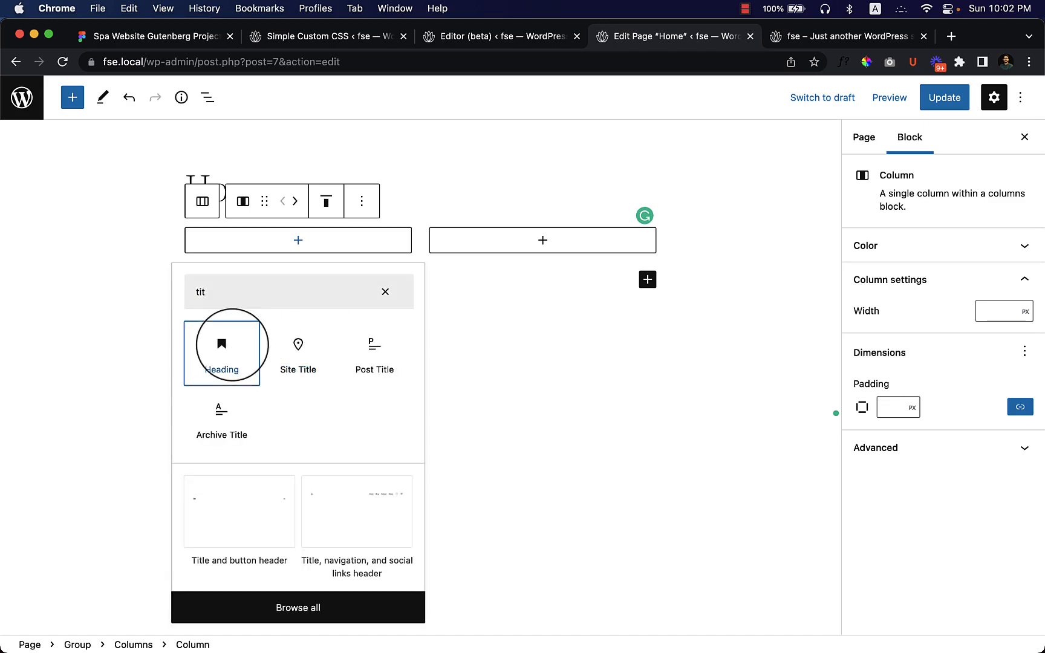
click(222, 350)
Switch to the Figma design and select the "WELCOME TO LOTUS SPA" text in the hero section.
click(166, 38)
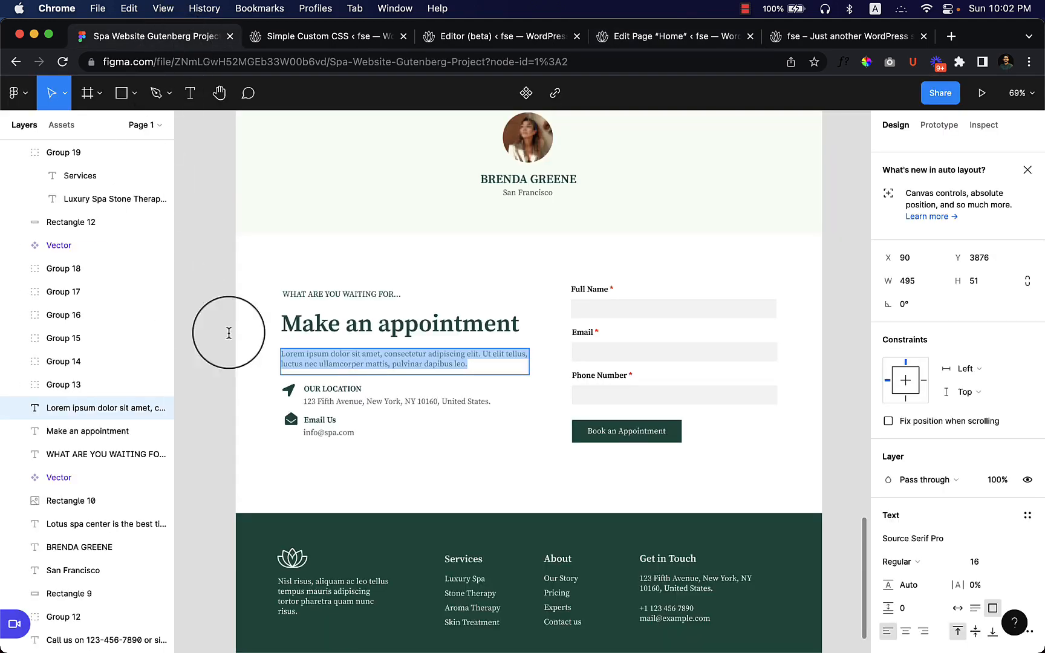
scroll(527, 363, up, 20)
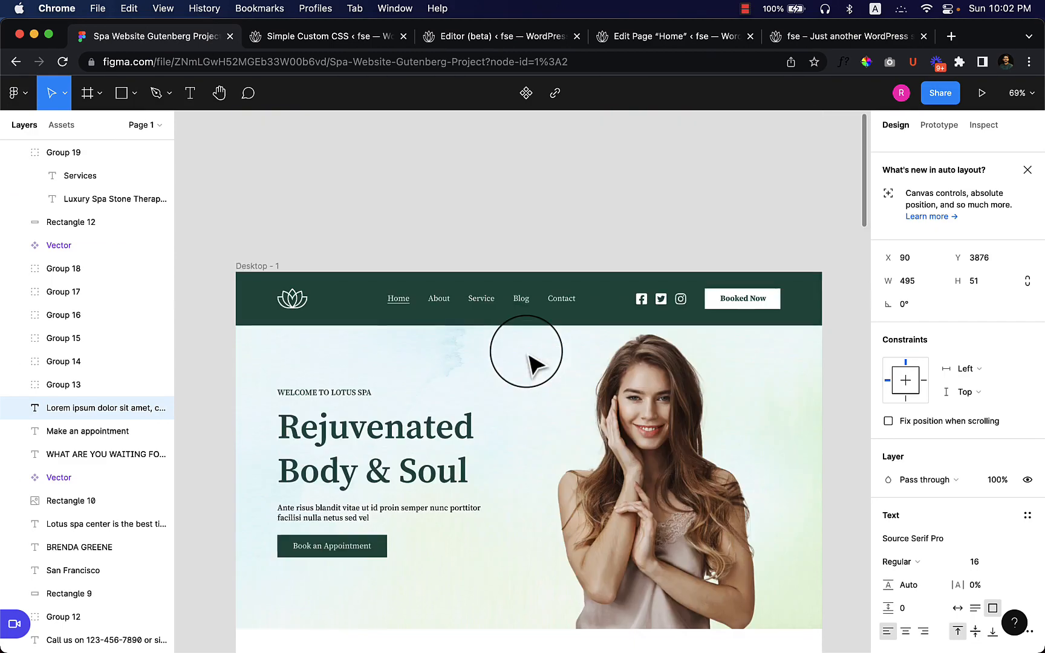
scroll(442, 369, down, 5)
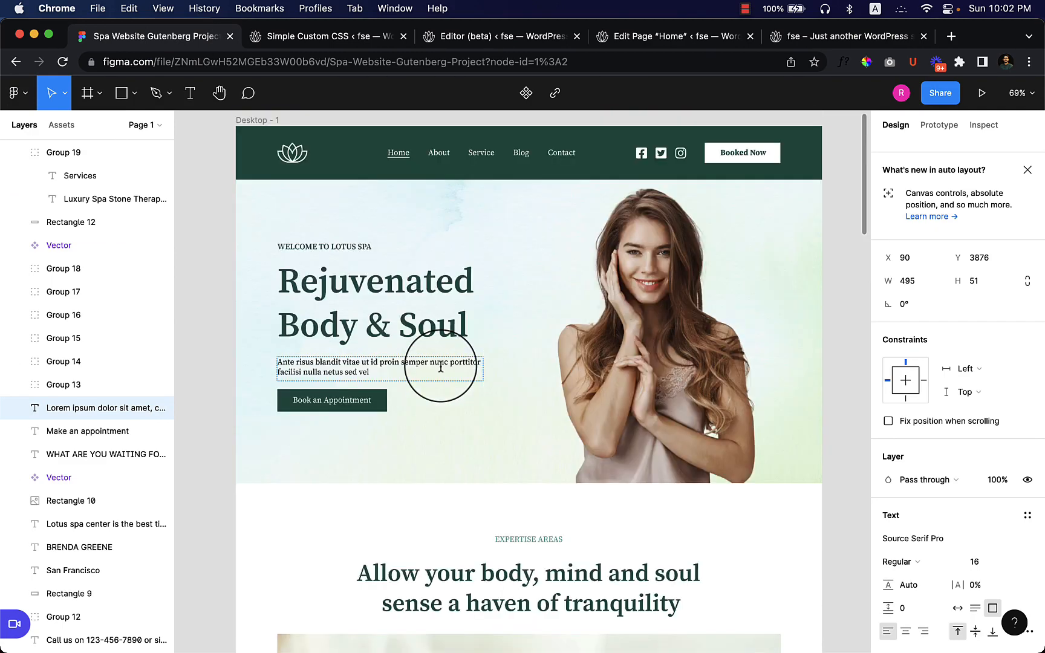
double_click(295, 248)
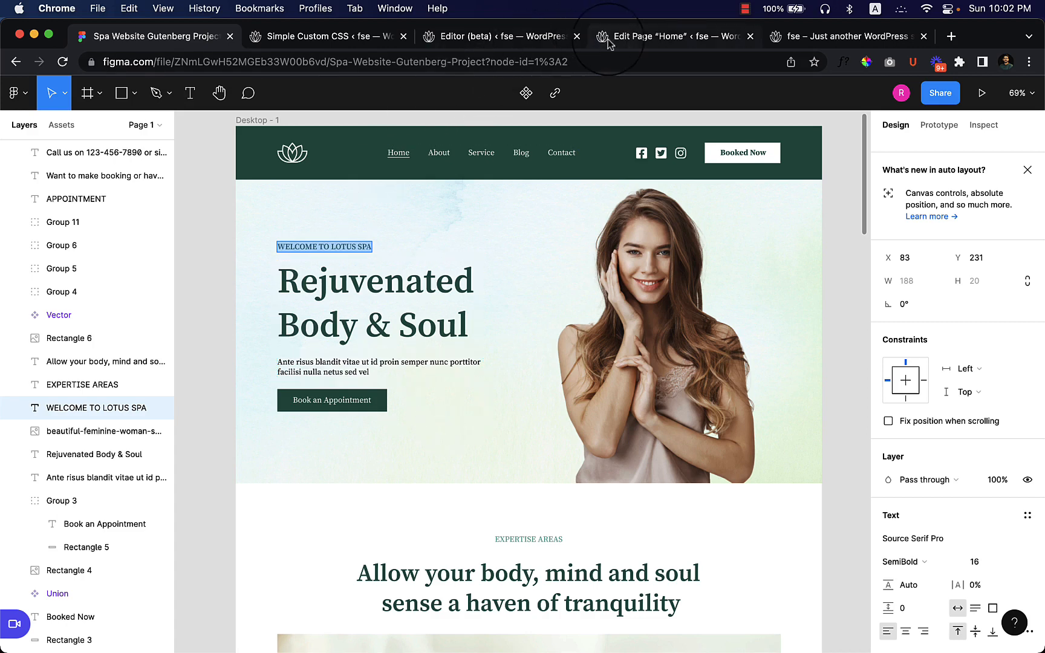
Return to the Home page editor and remove the columns from the group.
click(607, 39)
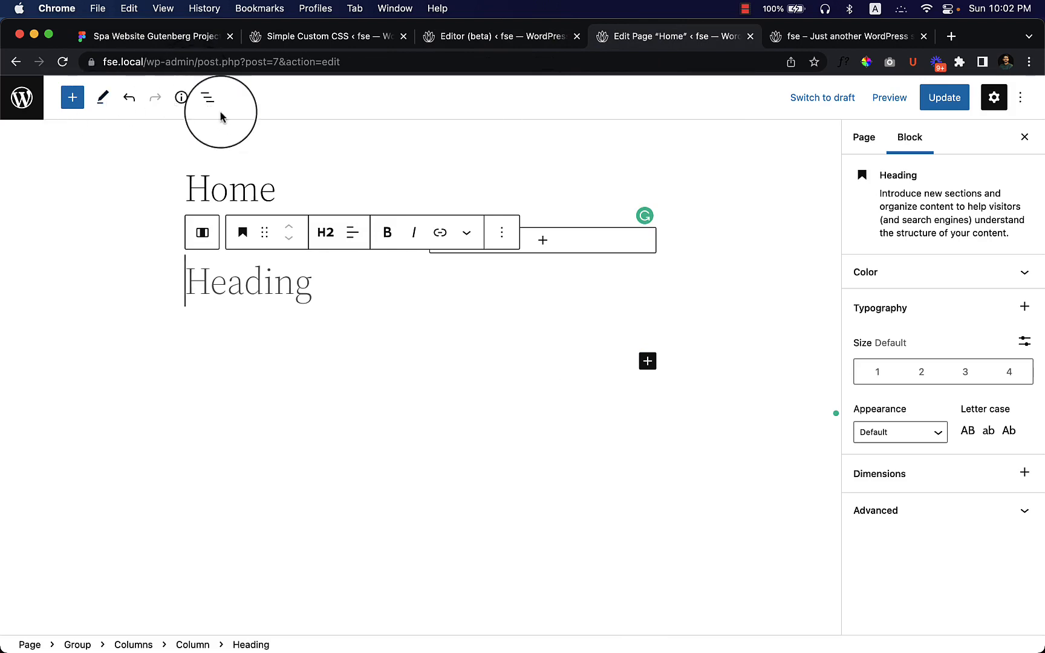
click(504, 315)
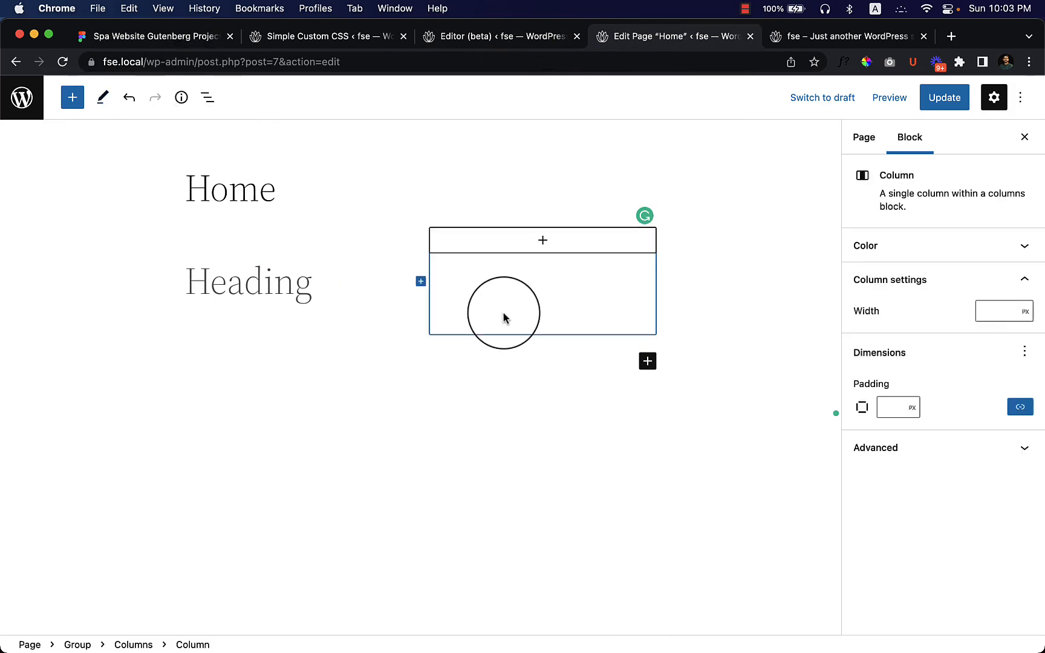
click(388, 253)
click(362, 202)
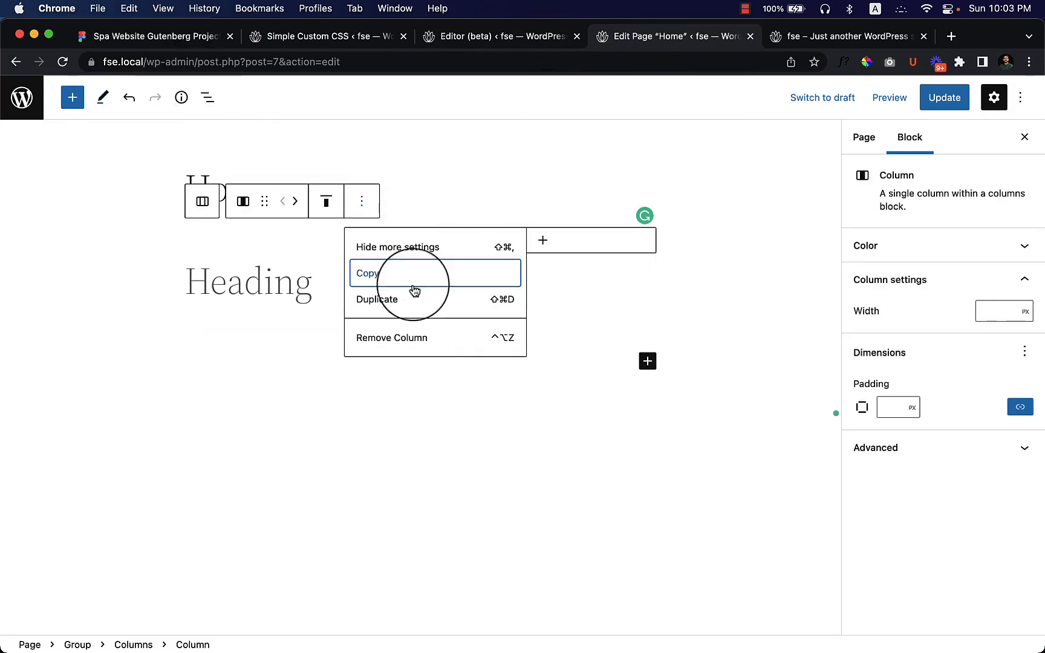
click(435, 355)
click(339, 245)
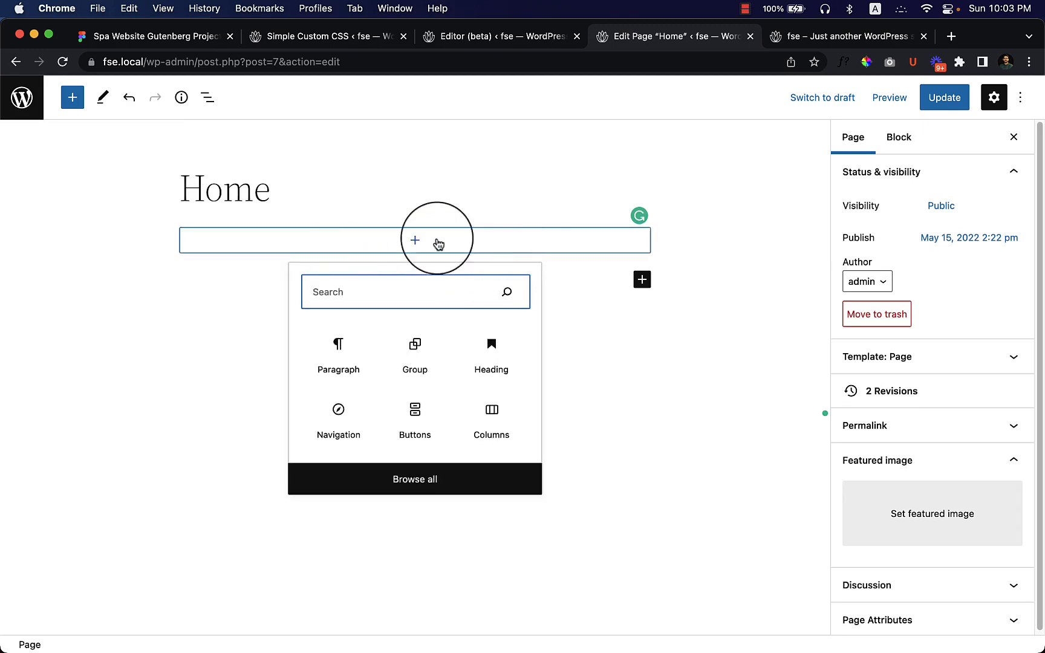
Insert a Cover block below the empty group on the Home page.
click(590, 291)
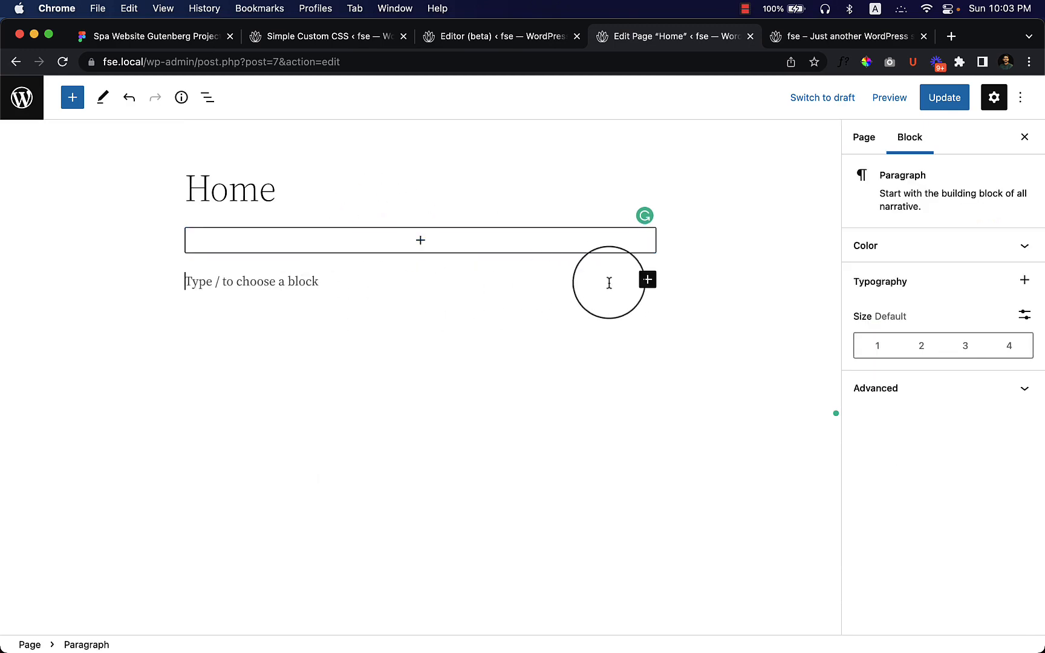
click(657, 279)
click(389, 284)
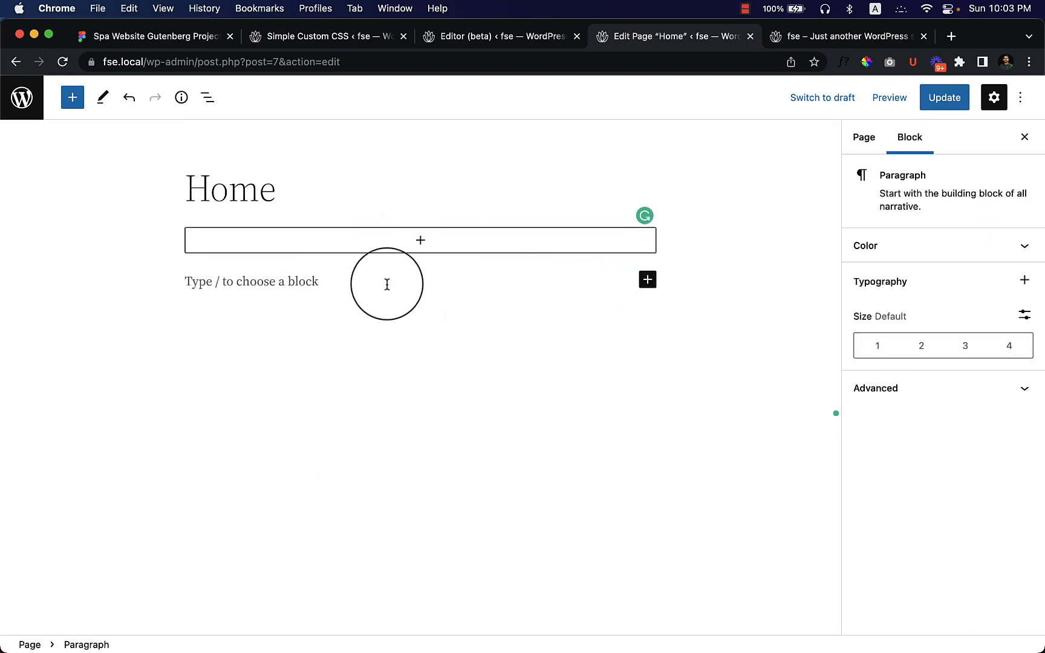
text(/)
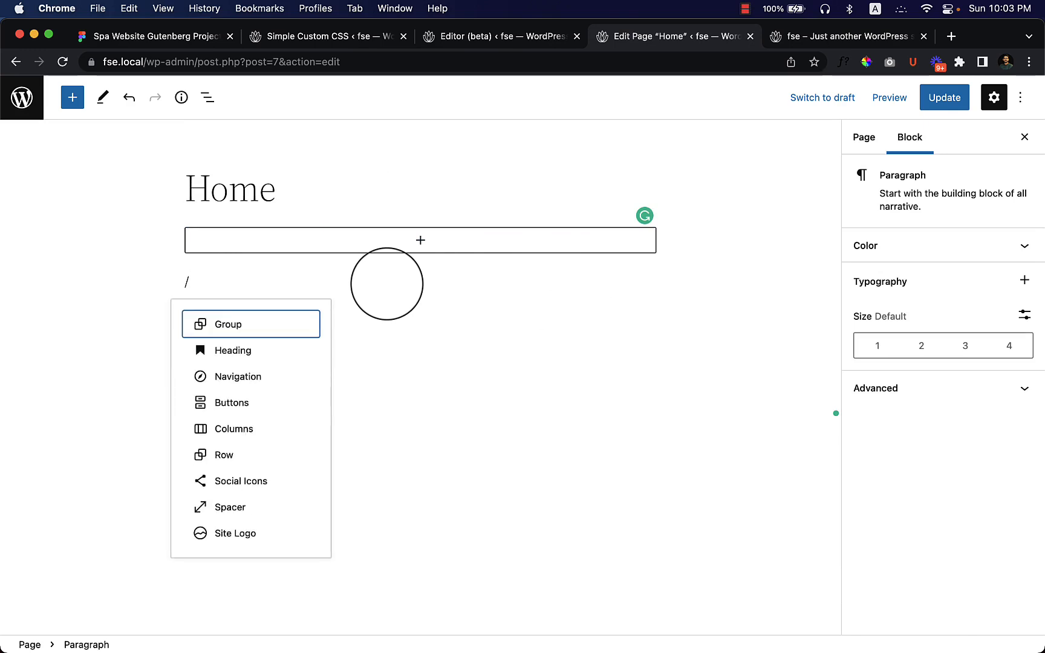
text(co)
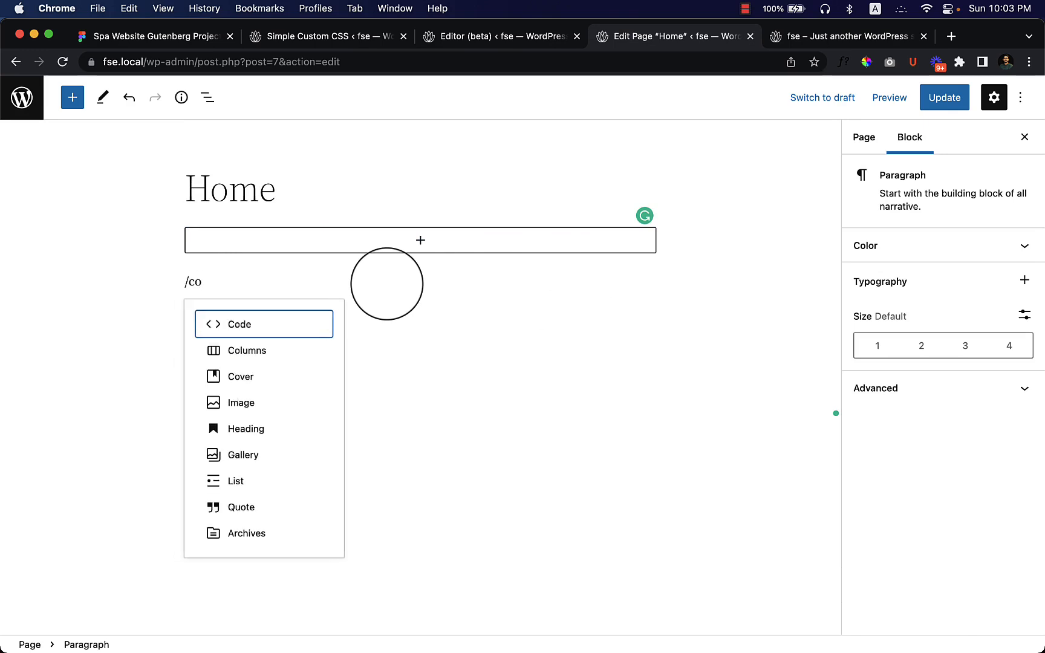
text(v)
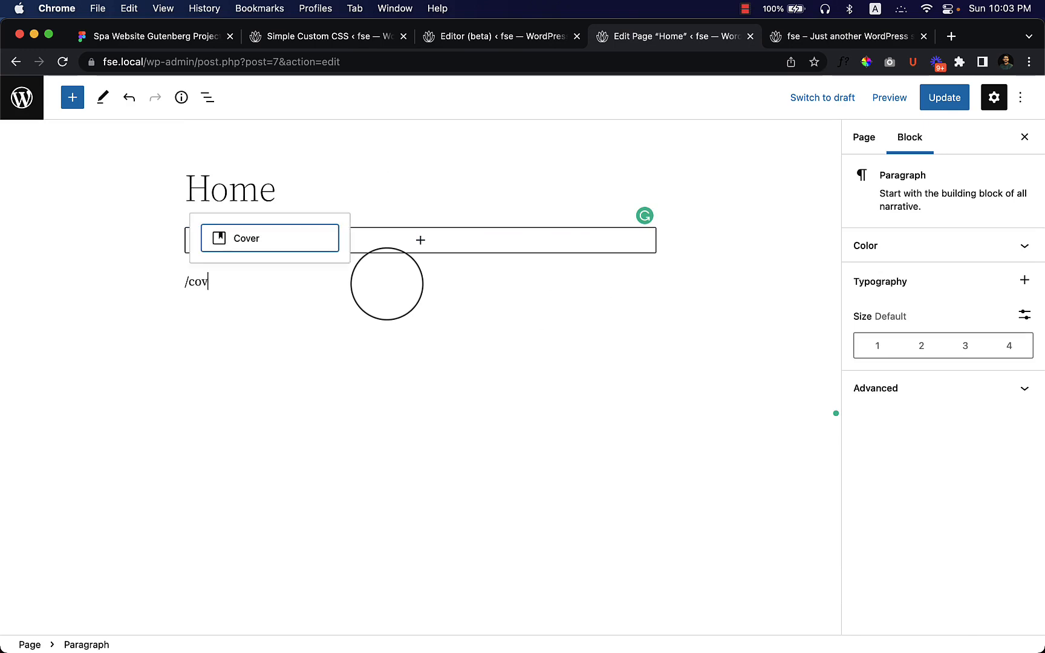
click(235, 240)
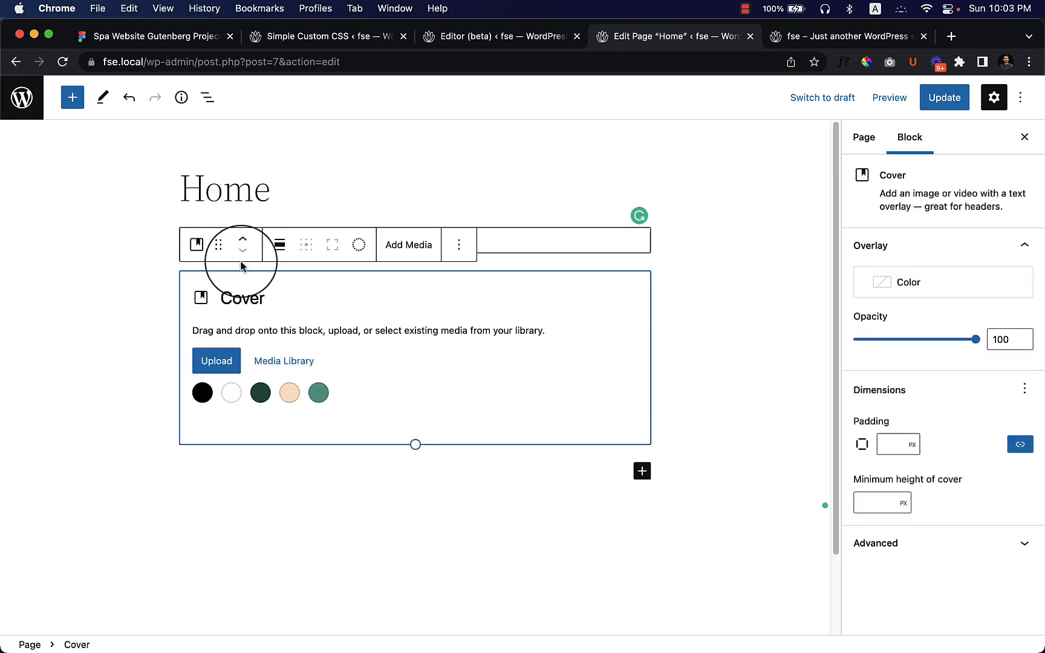
Use Hero-bg-image.png from the media library as the Cover block's background.
click(278, 367)
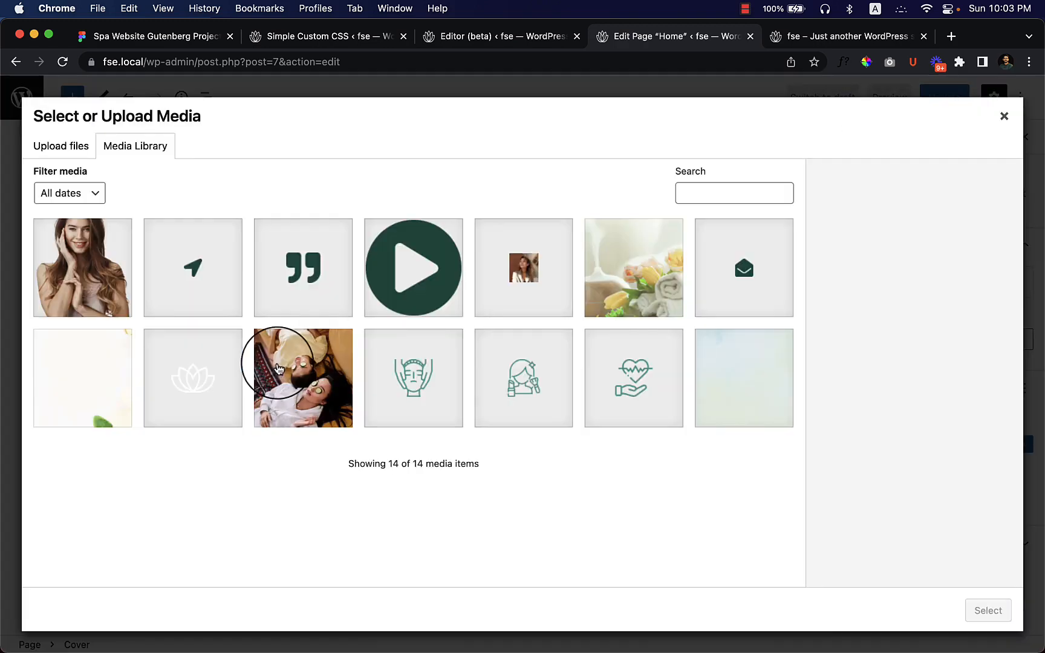
click(787, 415)
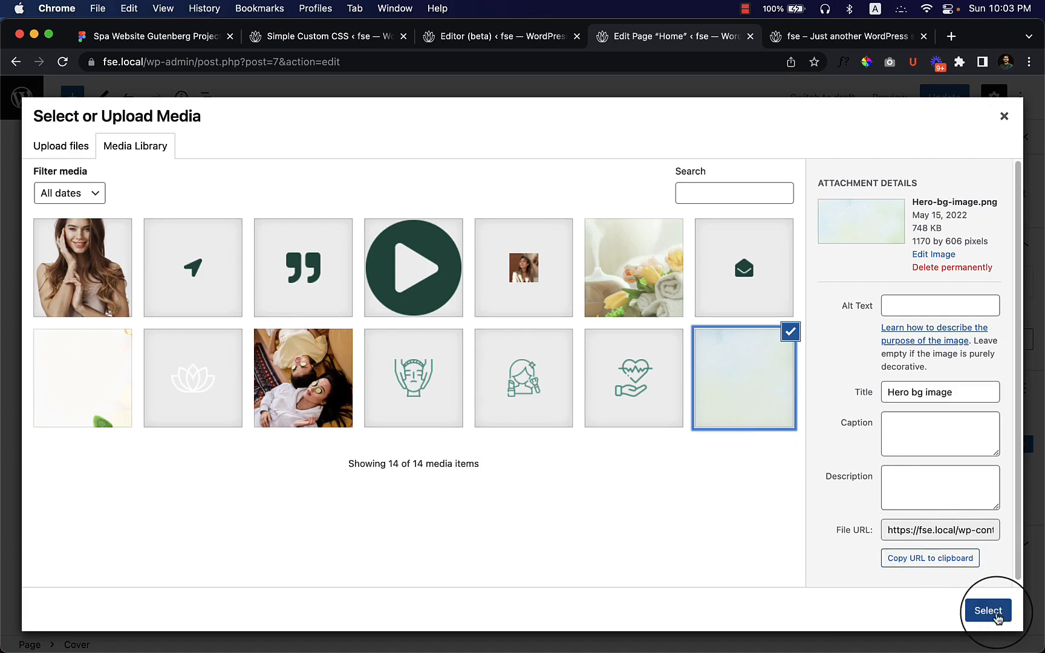
click(988, 611)
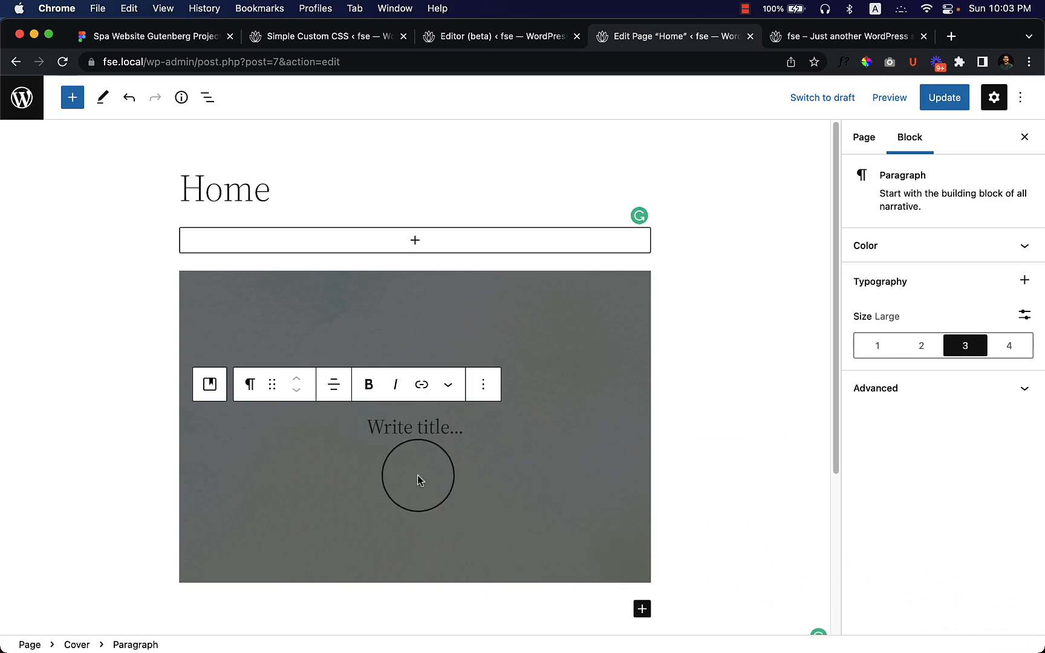
Set the Cover block's alignment to full width.
click(221, 292)
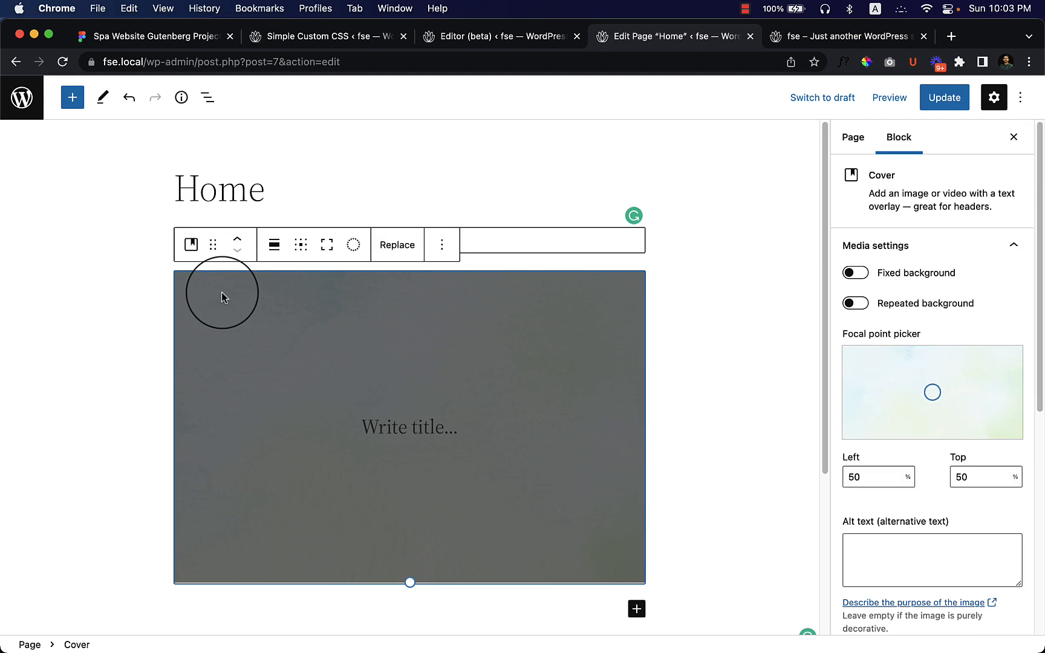
click(275, 240)
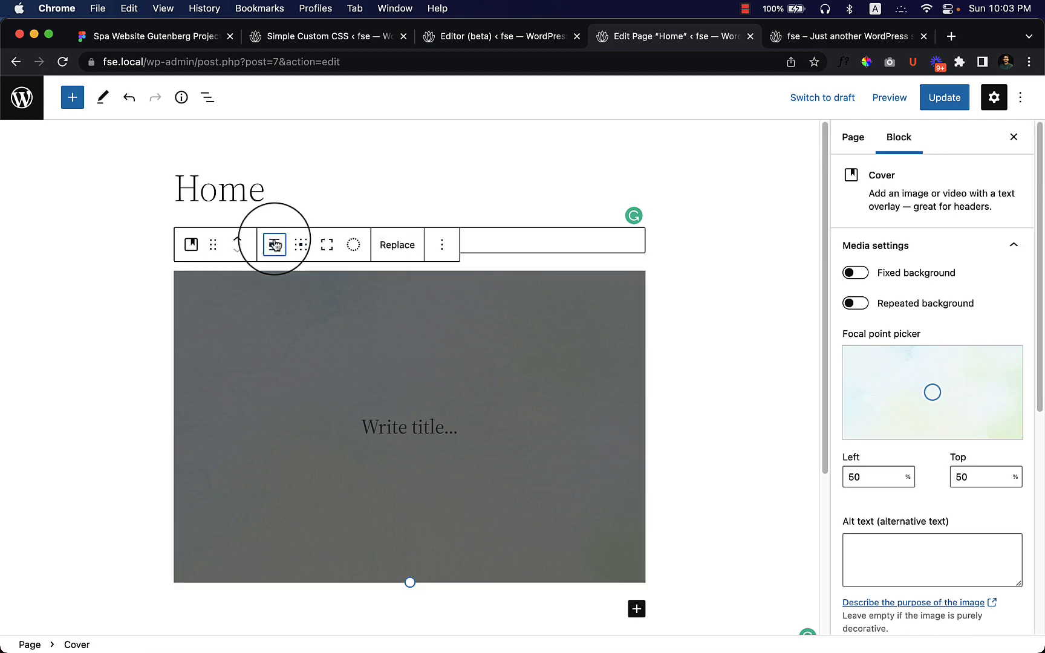
click(331, 350)
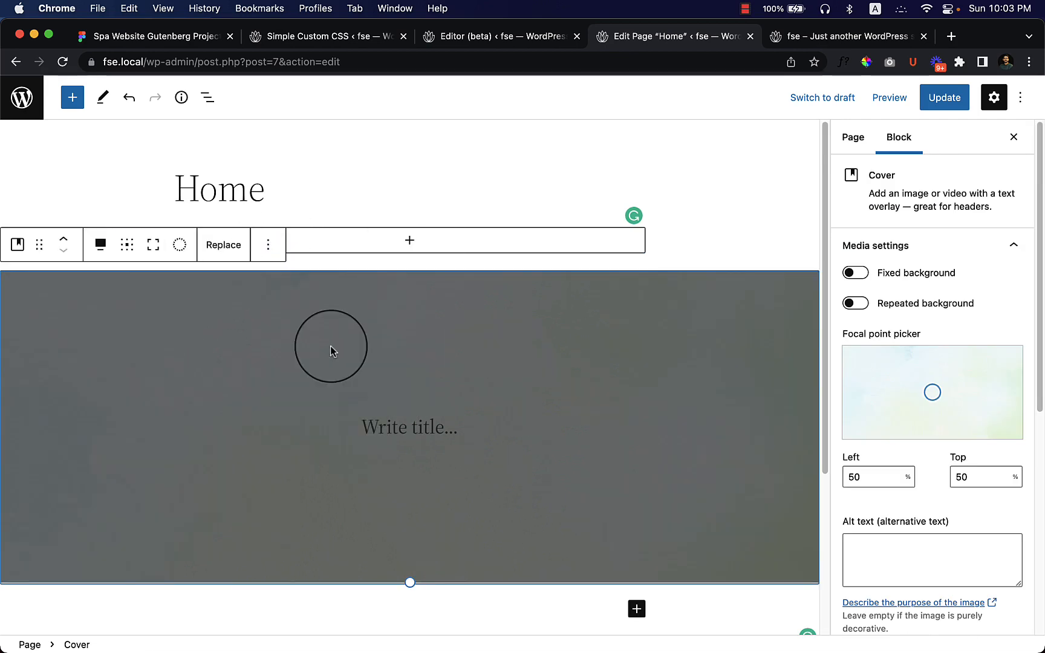
Set the Cover block's overlay opacity to 0.
scroll(932, 423, down, 1)
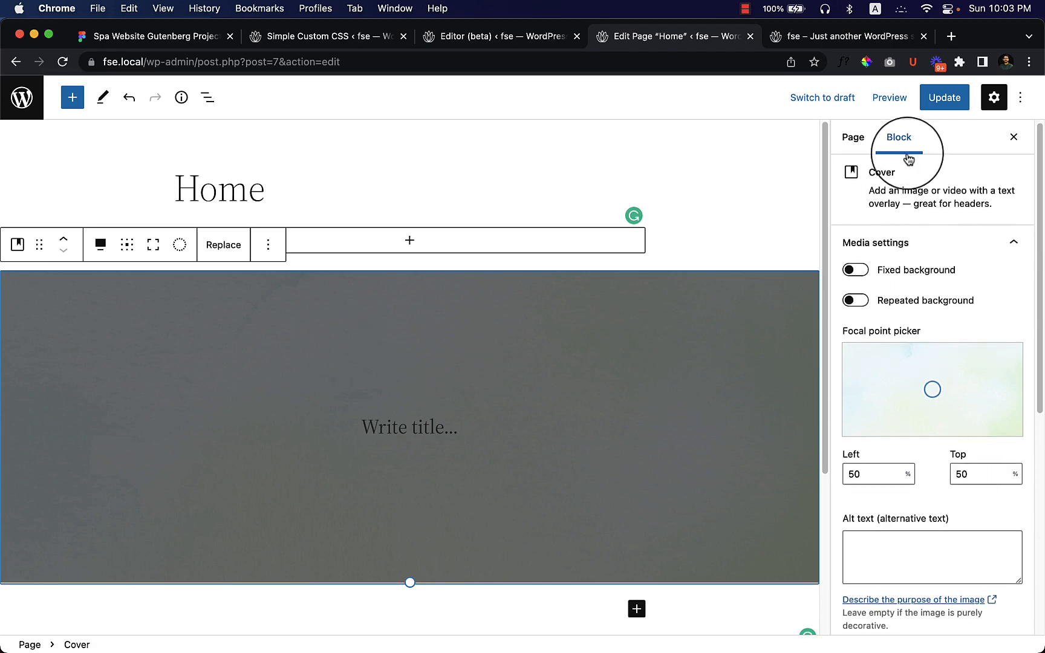
click(902, 138)
scroll(957, 465, down, 5)
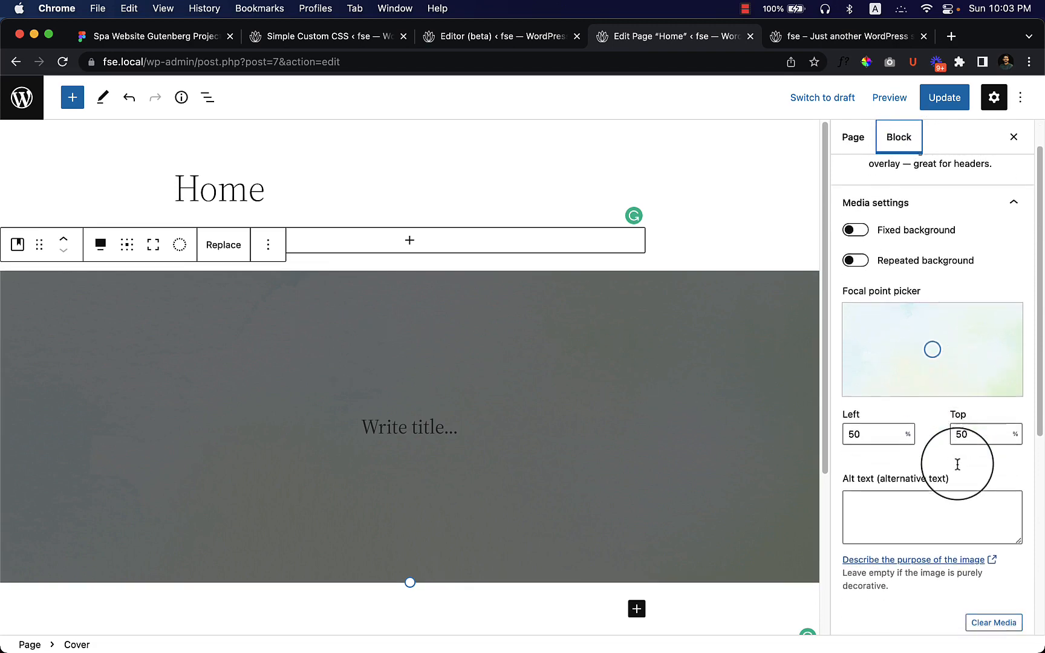
scroll(958, 464, down, 4)
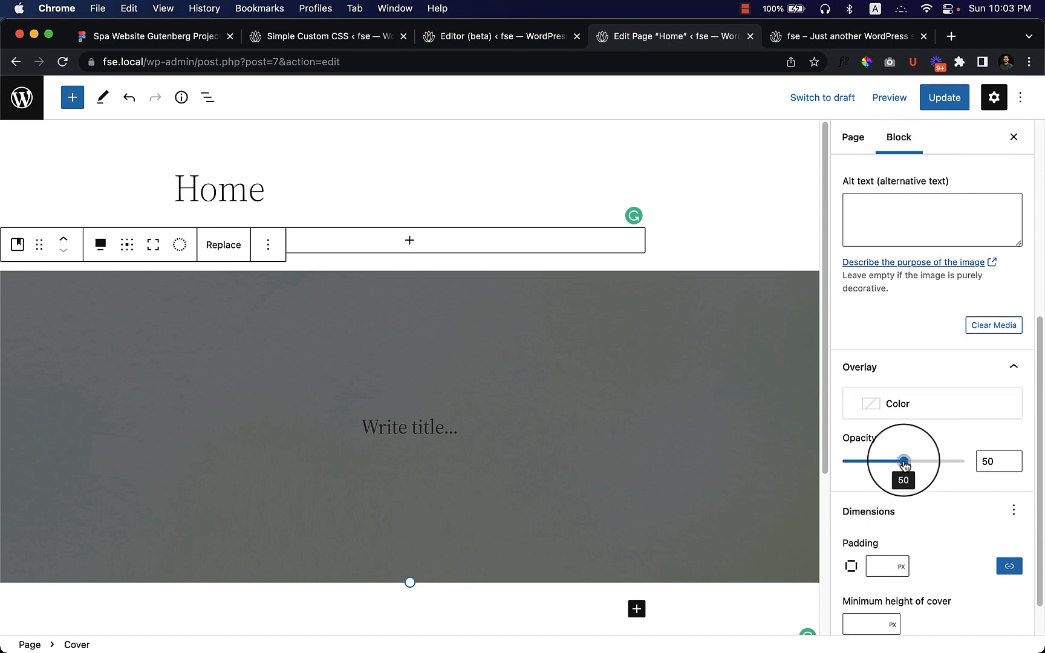
drag(905, 463, 823, 470)
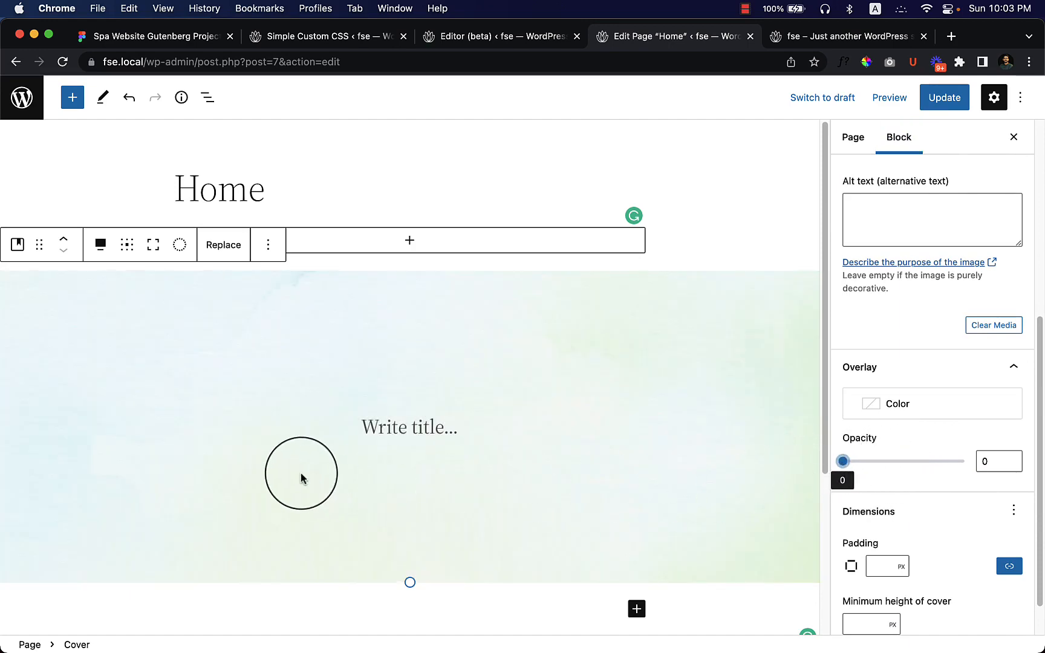
Delete the empty Group block, including its nested columns, from above the Cover block.
click(504, 264)
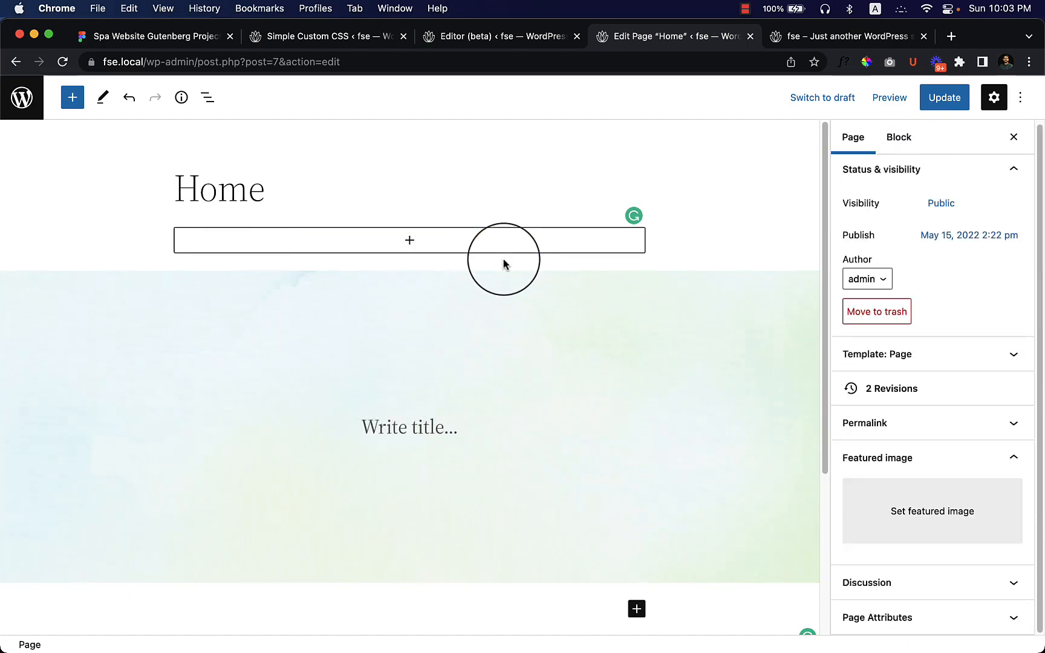
click(211, 98)
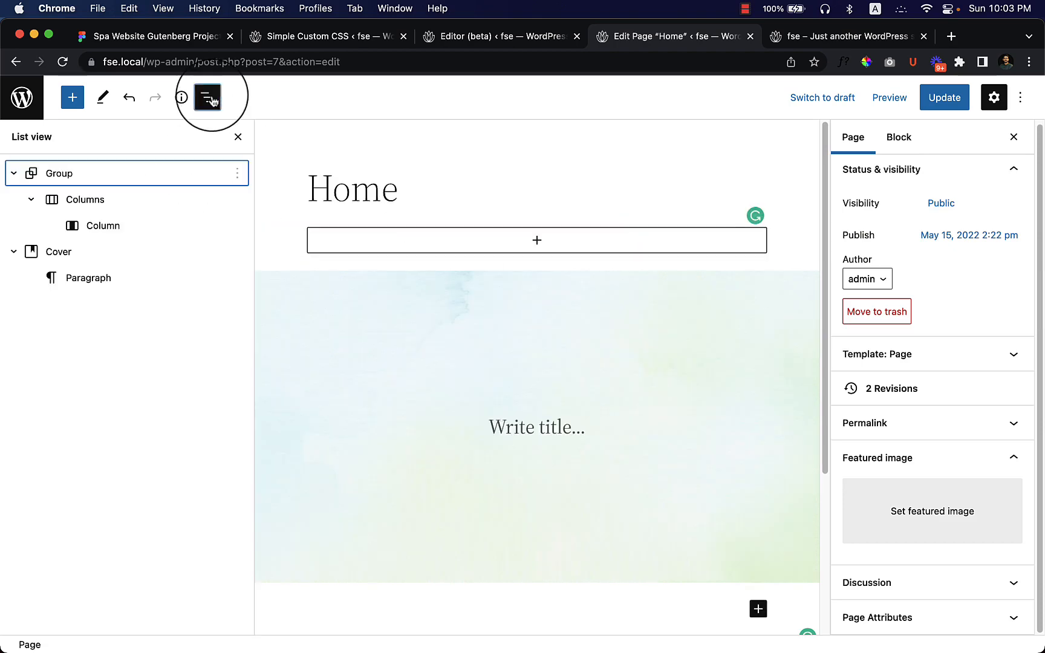
click(84, 180)
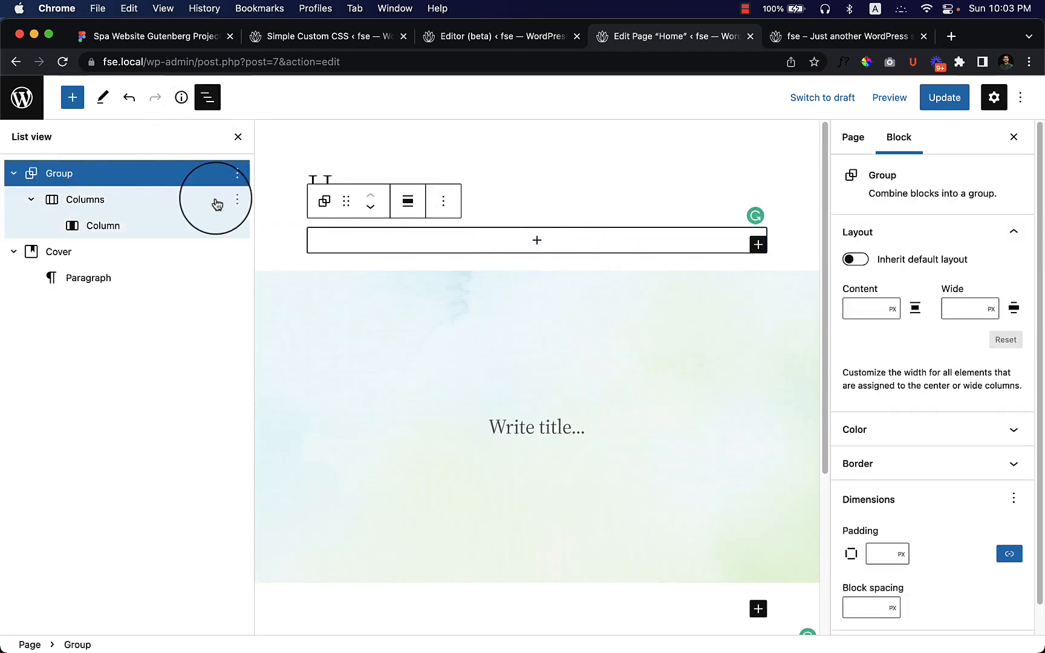
click(237, 173)
click(235, 445)
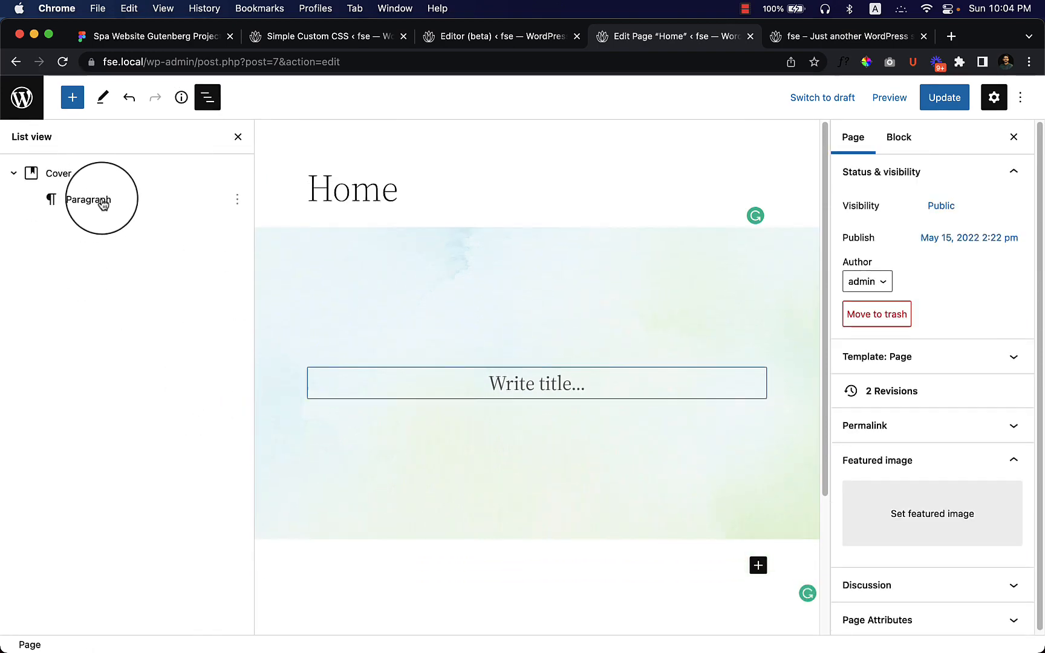
Replace the Cover block's title paragraph with a Columns block split into two equal columns.
click(525, 393)
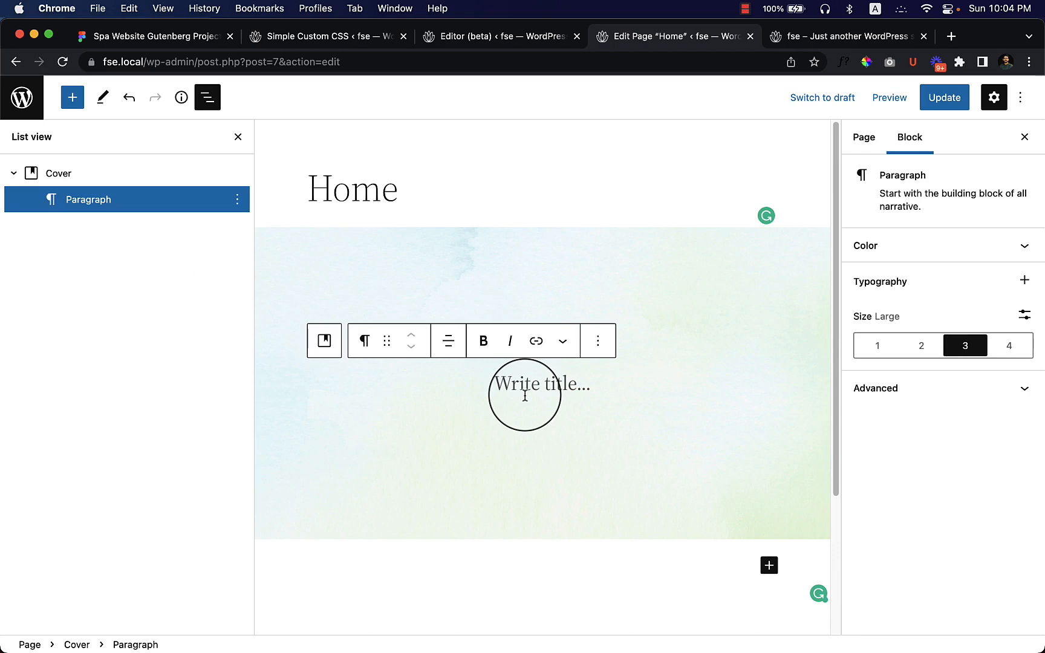
text(/)
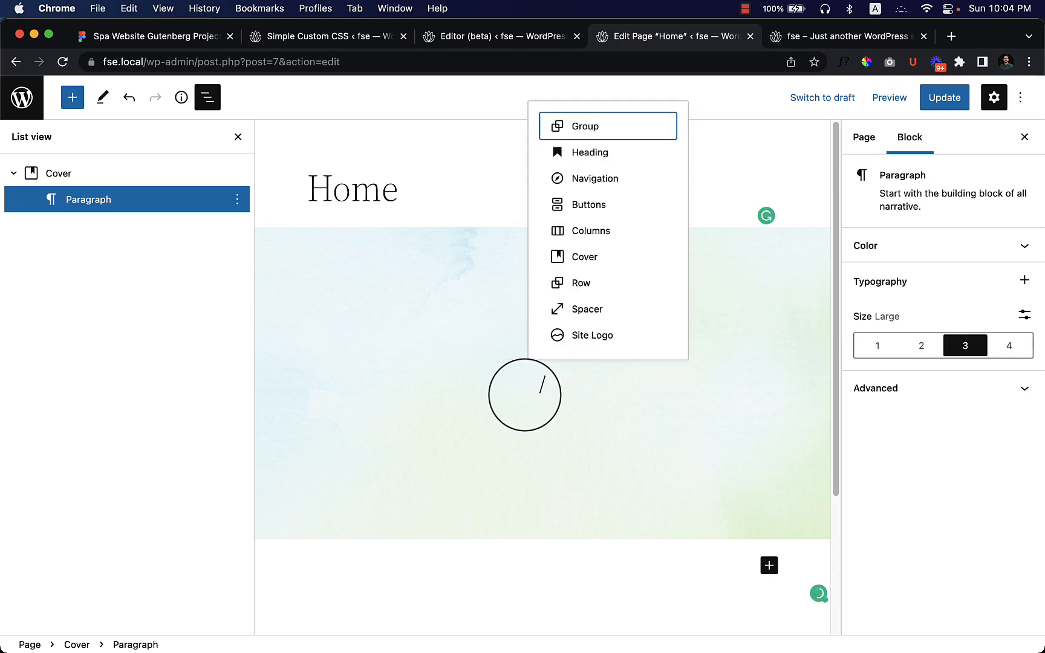
text(col)
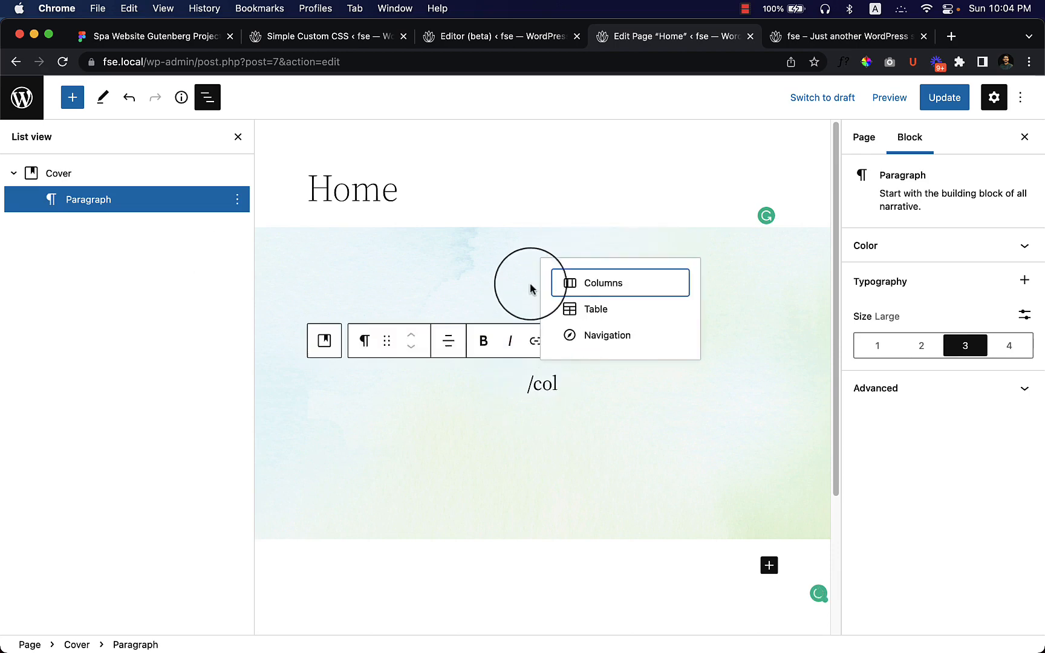
click(608, 299)
click(408, 365)
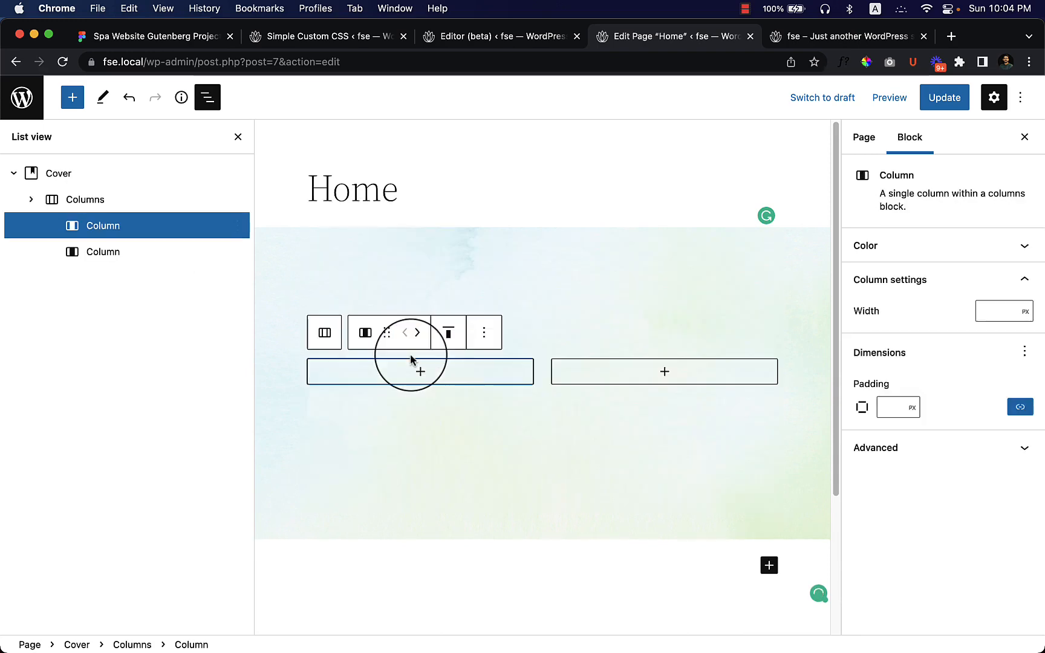
Add a paragraph to the first column with the text "WELCOME TO LOTUS SPA" copied from the Figma design, closing the site editor tab on the way.
click(420, 377)
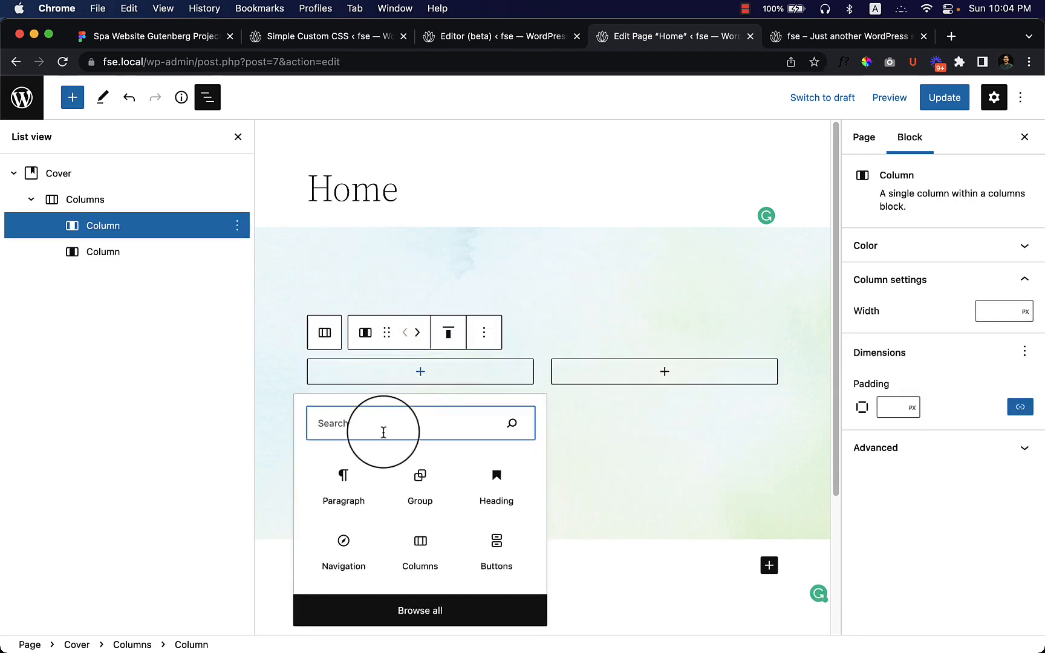
click(339, 492)
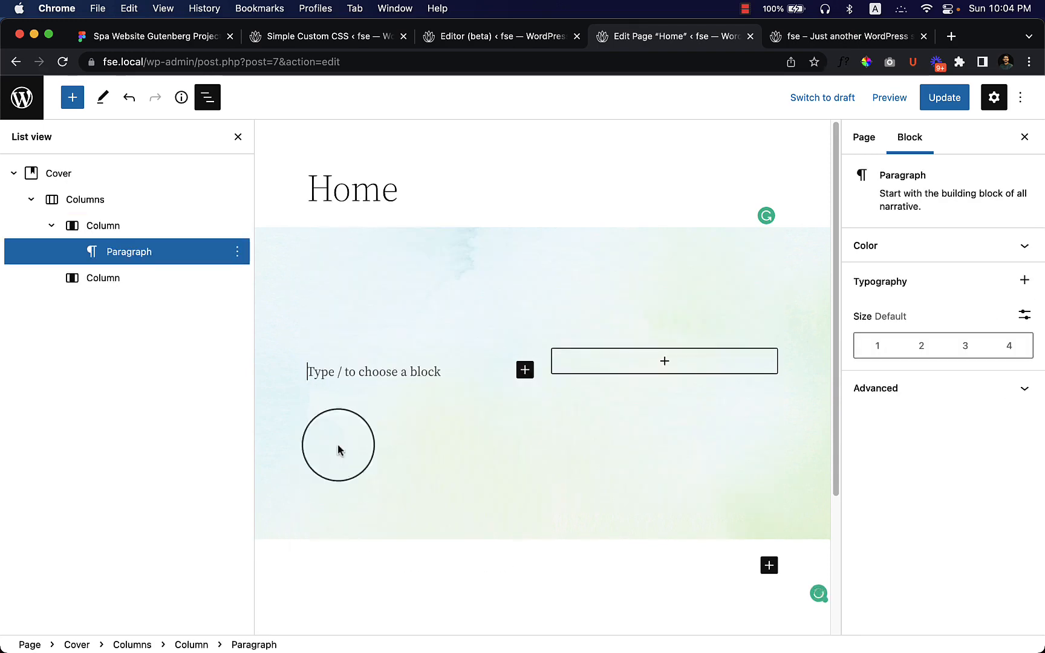
click(206, 38)
triple_click(332, 249)
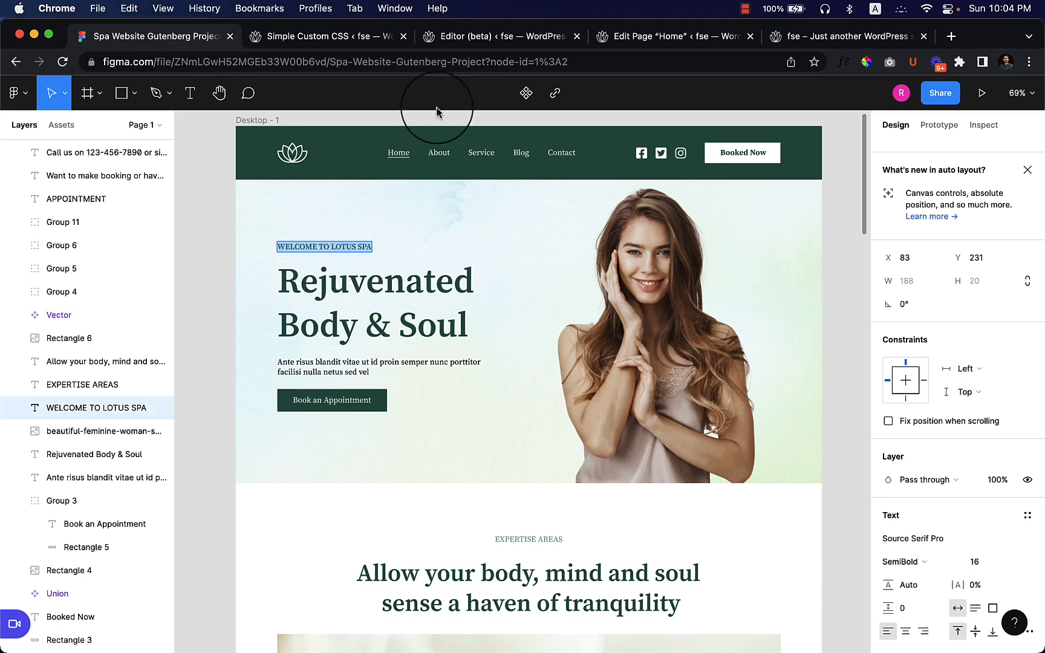
click(504, 43)
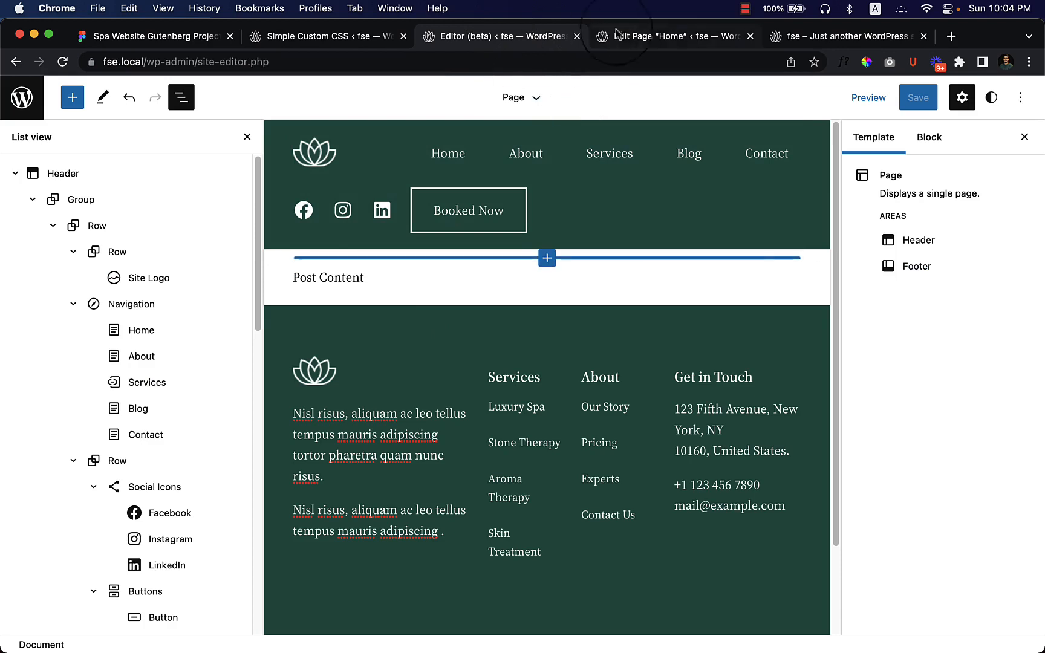
click(576, 37)
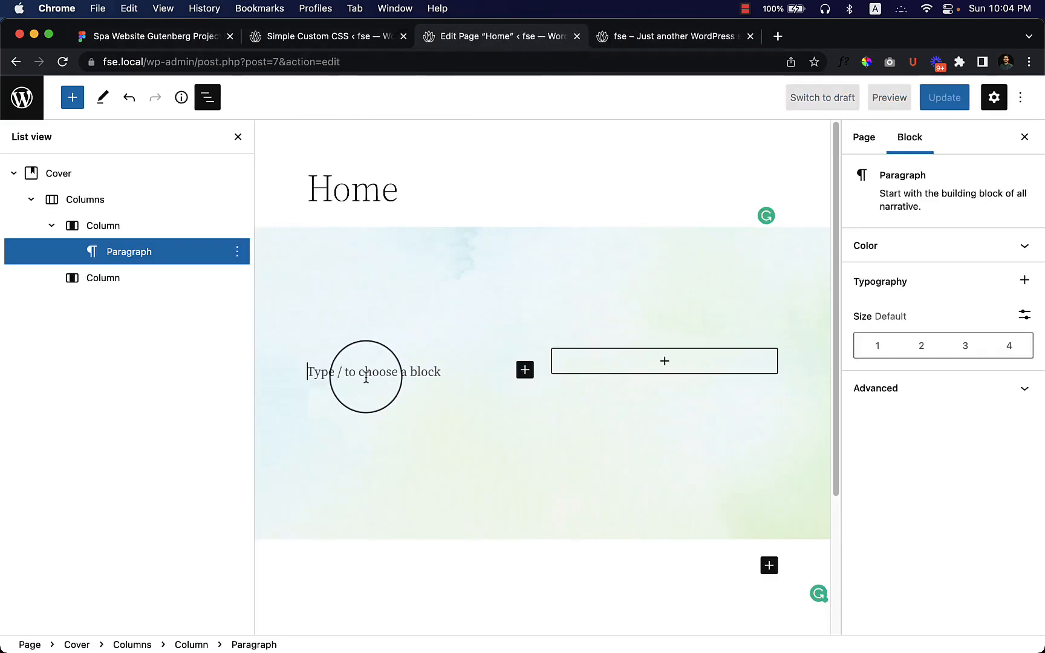
key(super+v)
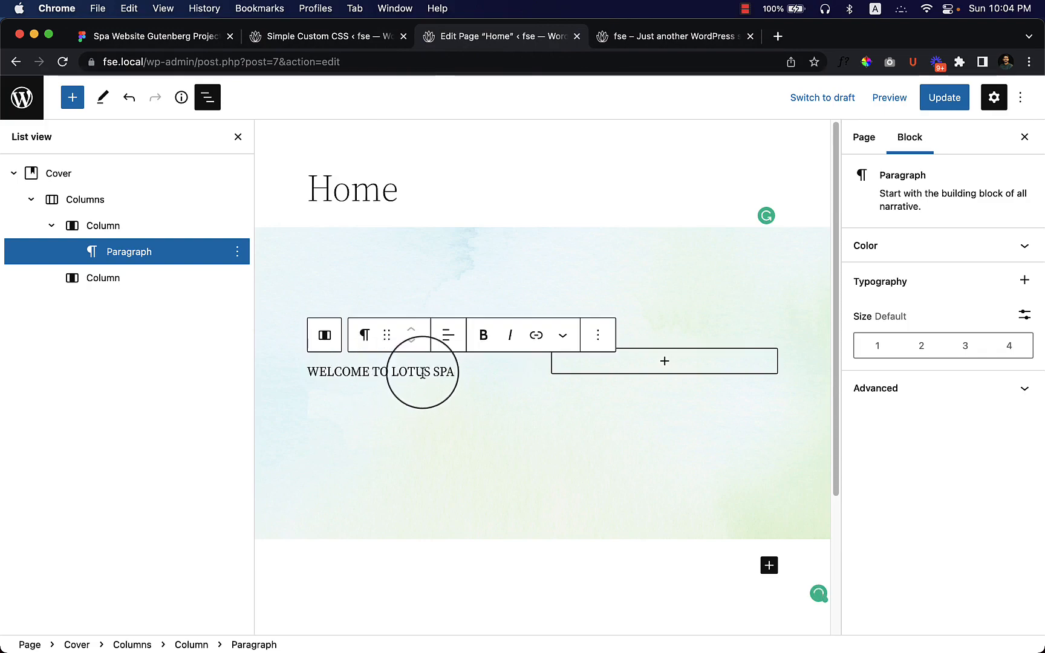
Check the hero text styles in the Figma design and set the welcome paragraph's text color to the dark green theme color.
click(188, 34)
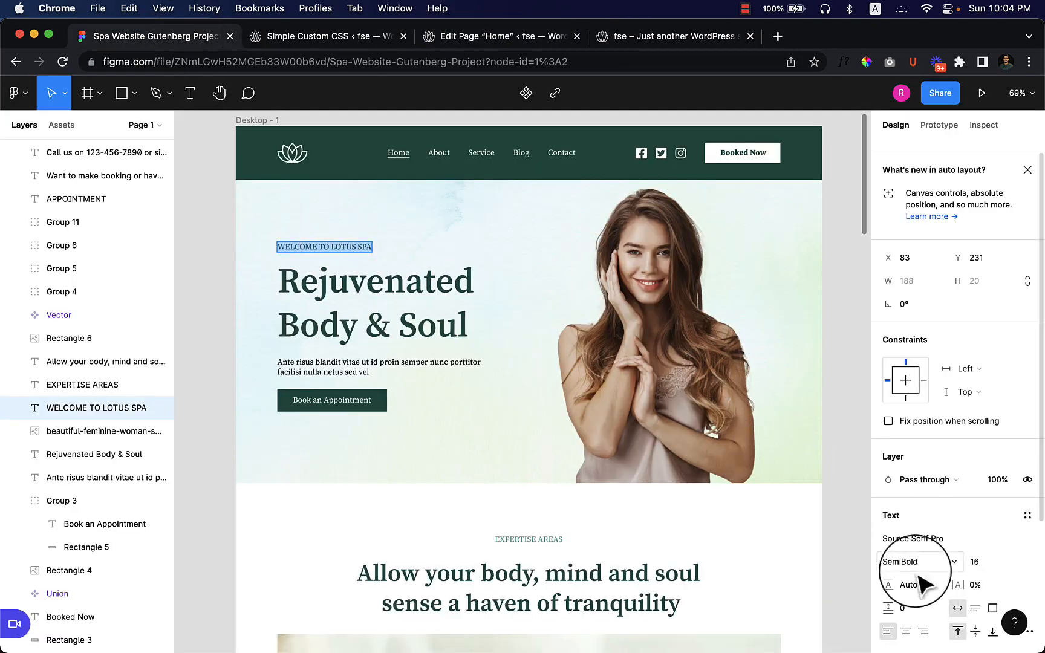
click(295, 308)
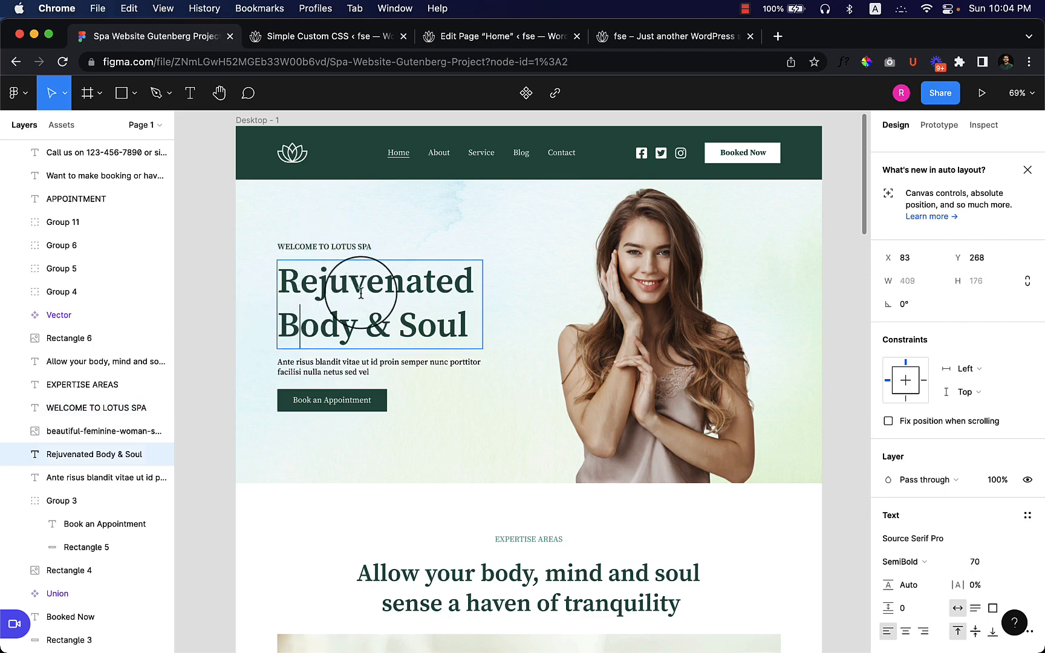
click(500, 38)
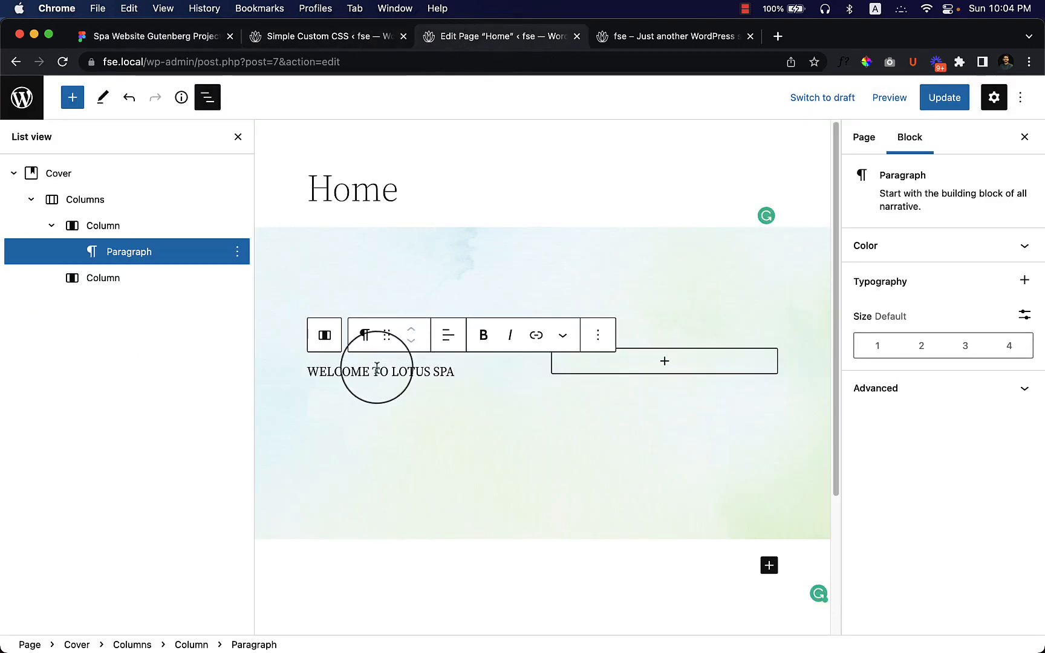
click(880, 254)
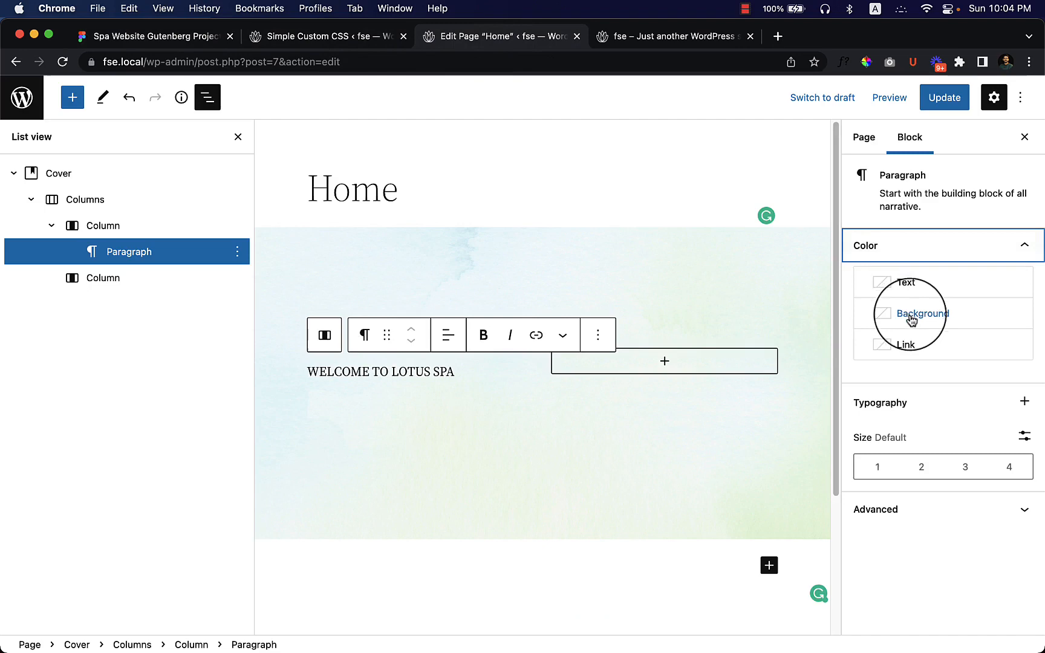
click(908, 283)
click(700, 348)
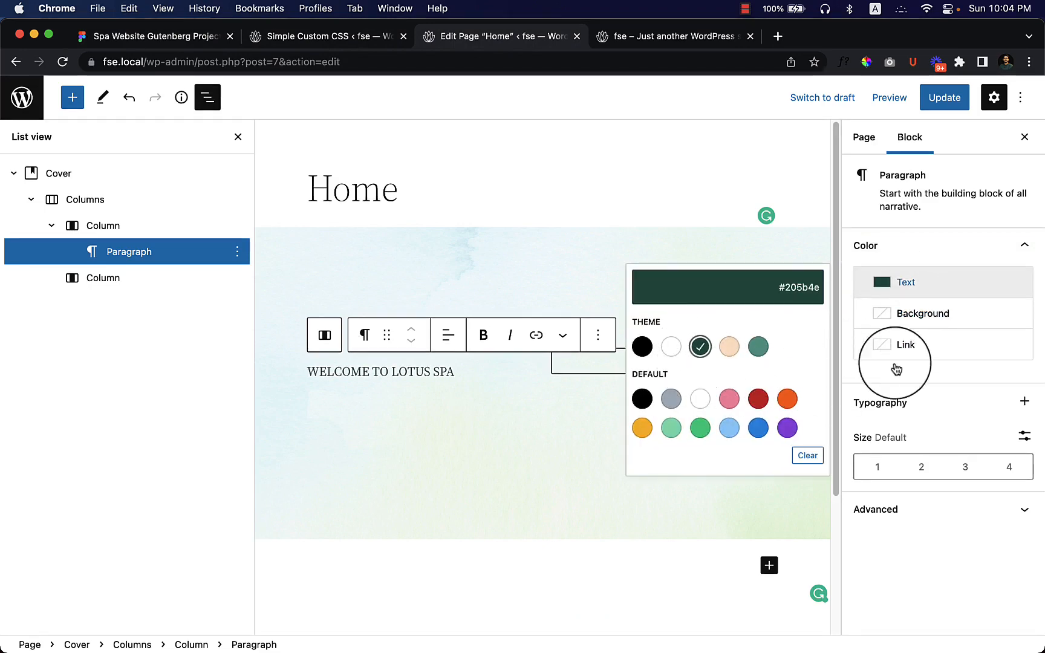
Set the welcome paragraph's font size to a custom 16 px and its appearance to Semi Bold.
click(1022, 438)
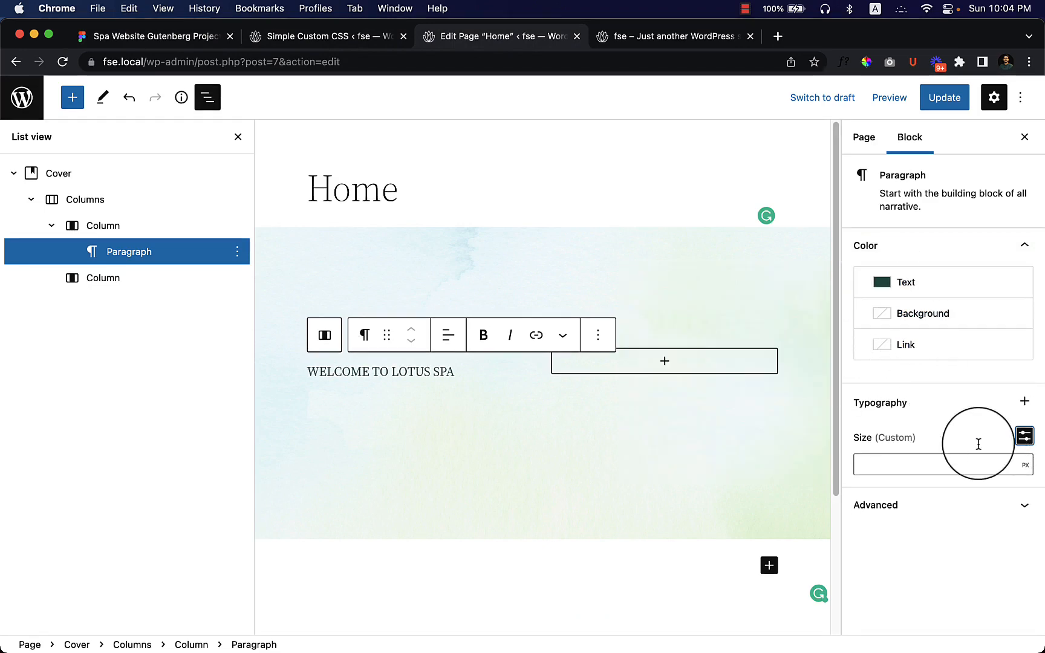
click(893, 467)
text(16)
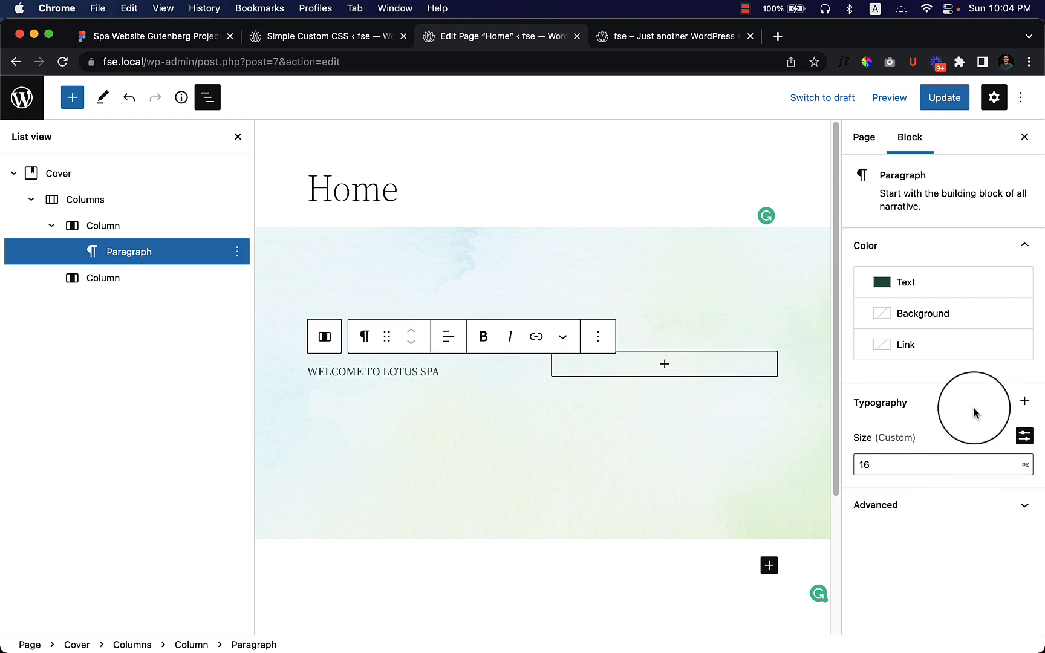
click(1024, 403)
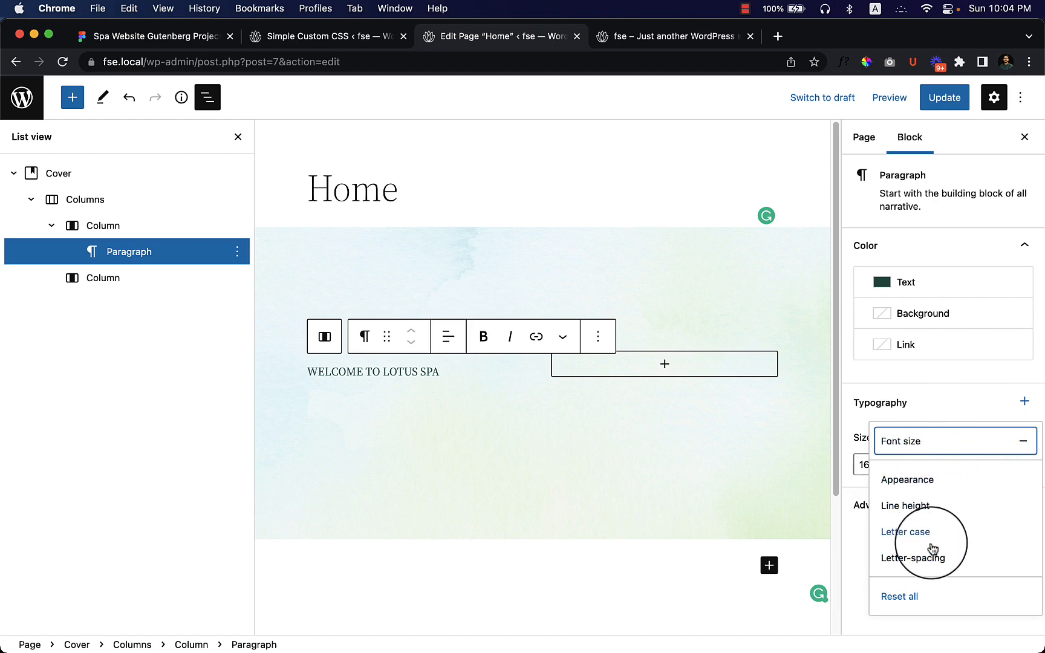
click(927, 481)
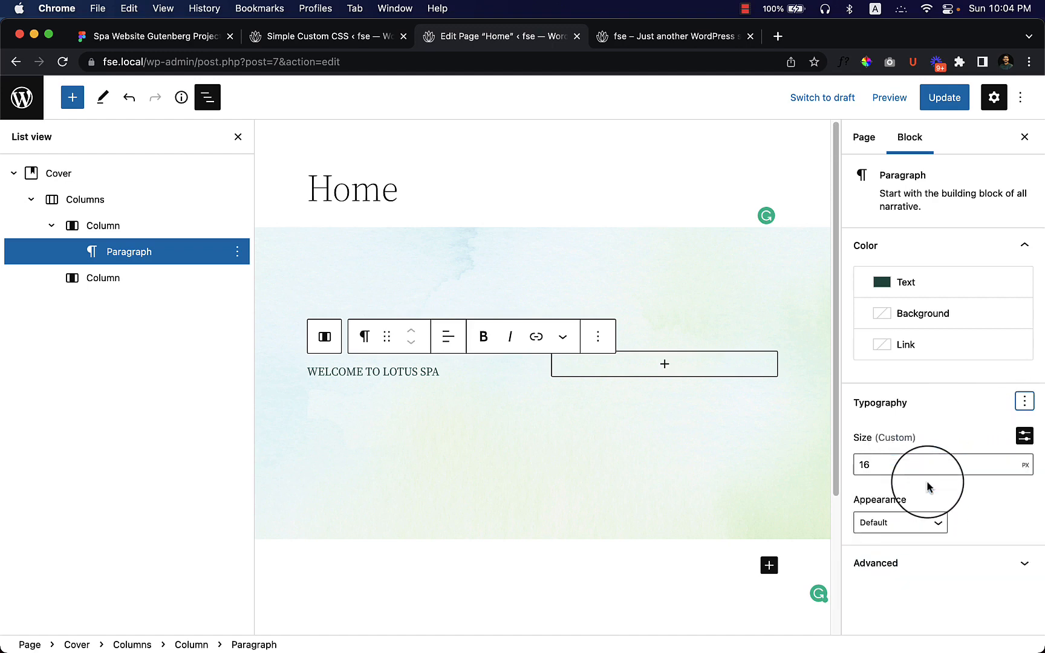
click(929, 524)
click(887, 582)
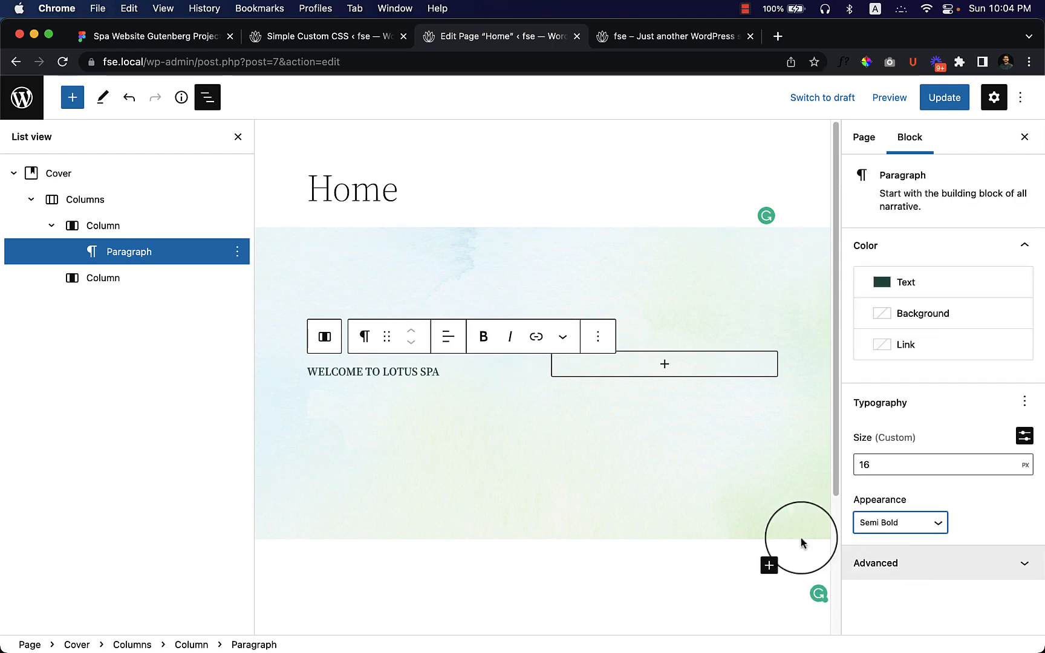
Insert a Heading block below the "WELCOME TO LOTUS SPA" paragraph in the first column.
click(369, 398)
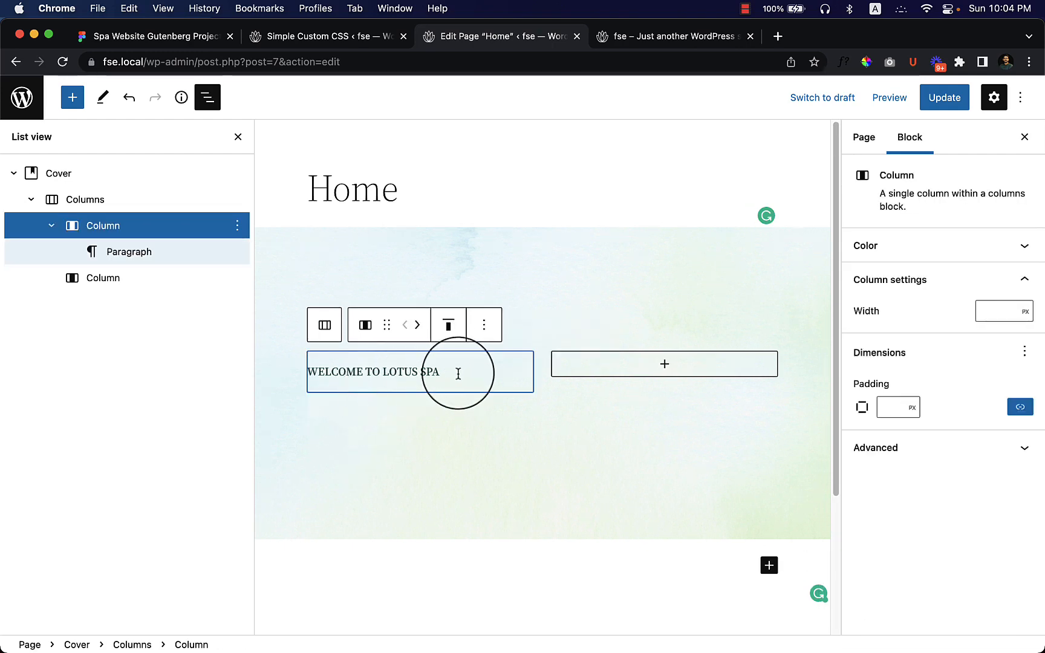
click(495, 376)
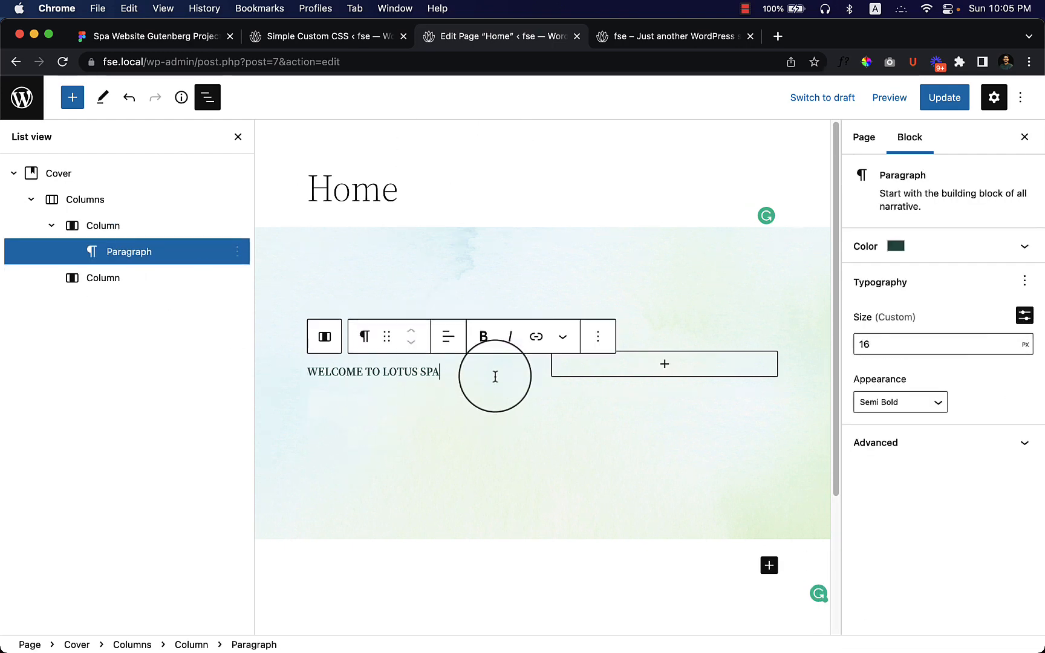
key(Return)
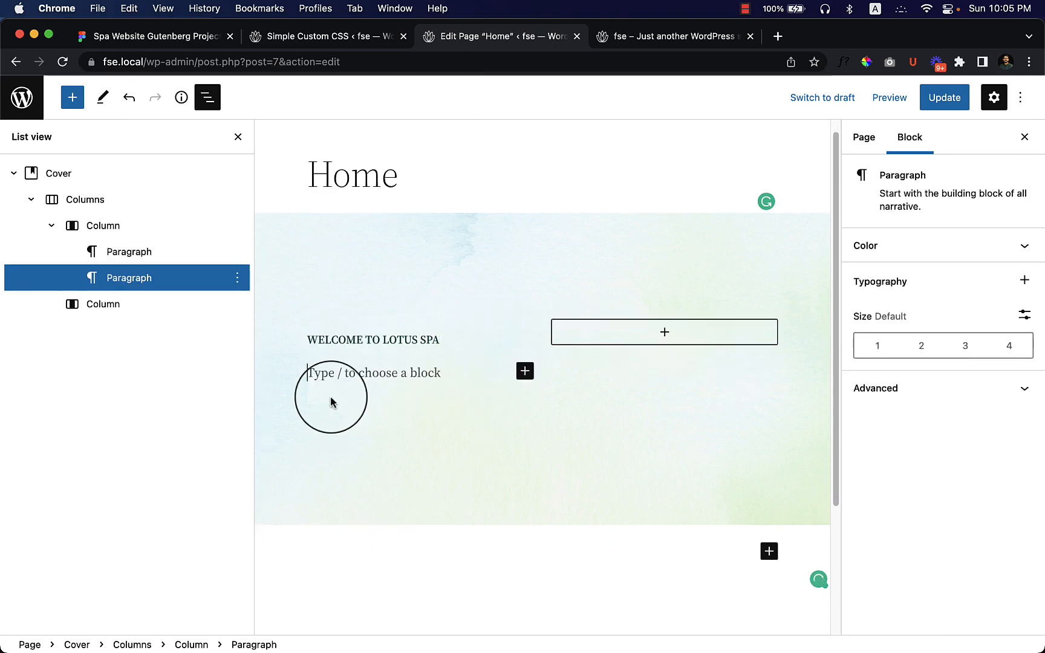
text(/hea)
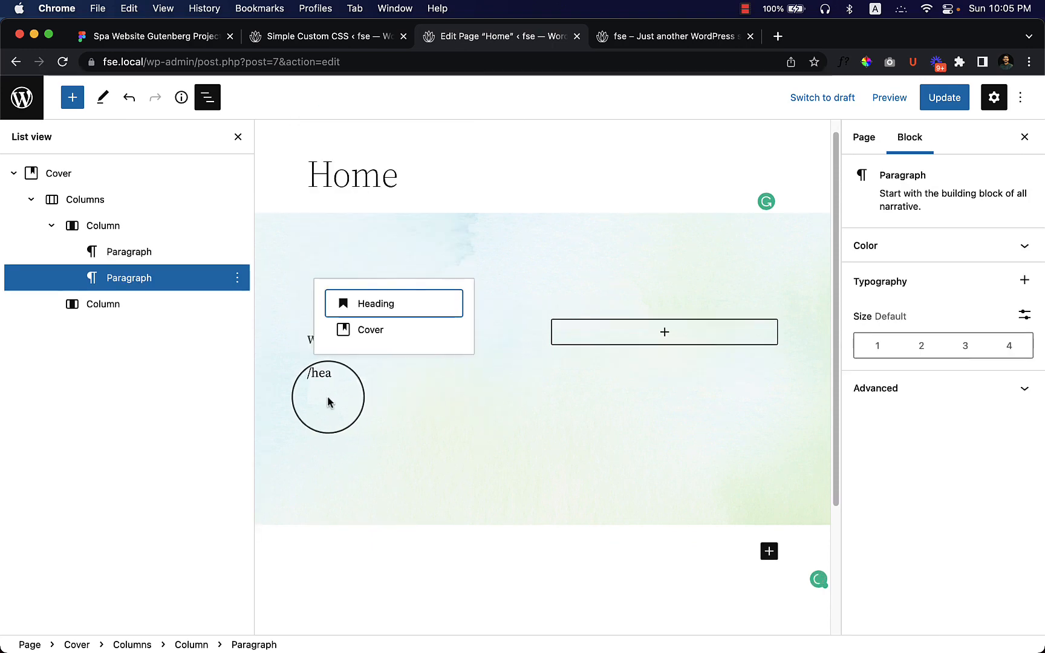
click(376, 303)
Fill the new heading with the text "Rejuvenated Body & Soul" copied from the Figma hero design.
text(WELCOME TO LOTUS SPA)
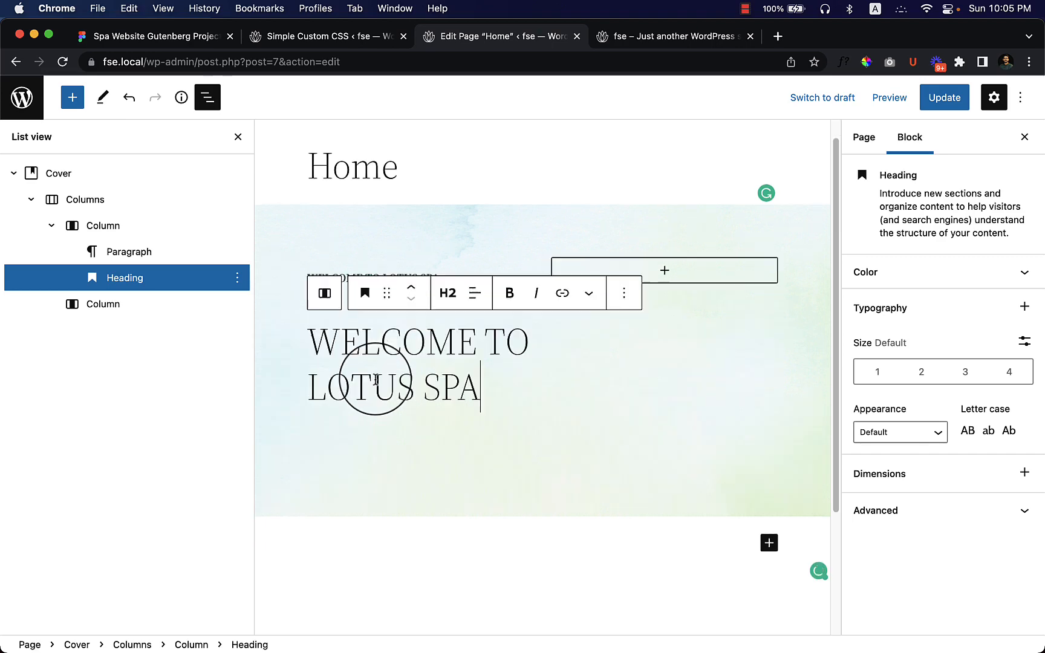
click(189, 37)
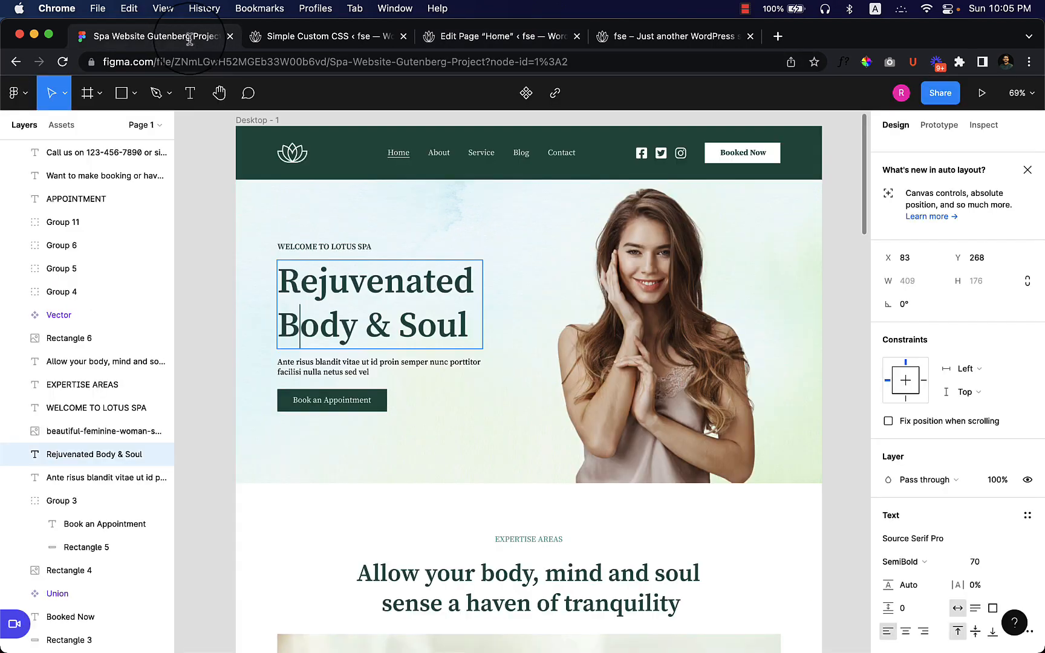
double_click(348, 284)
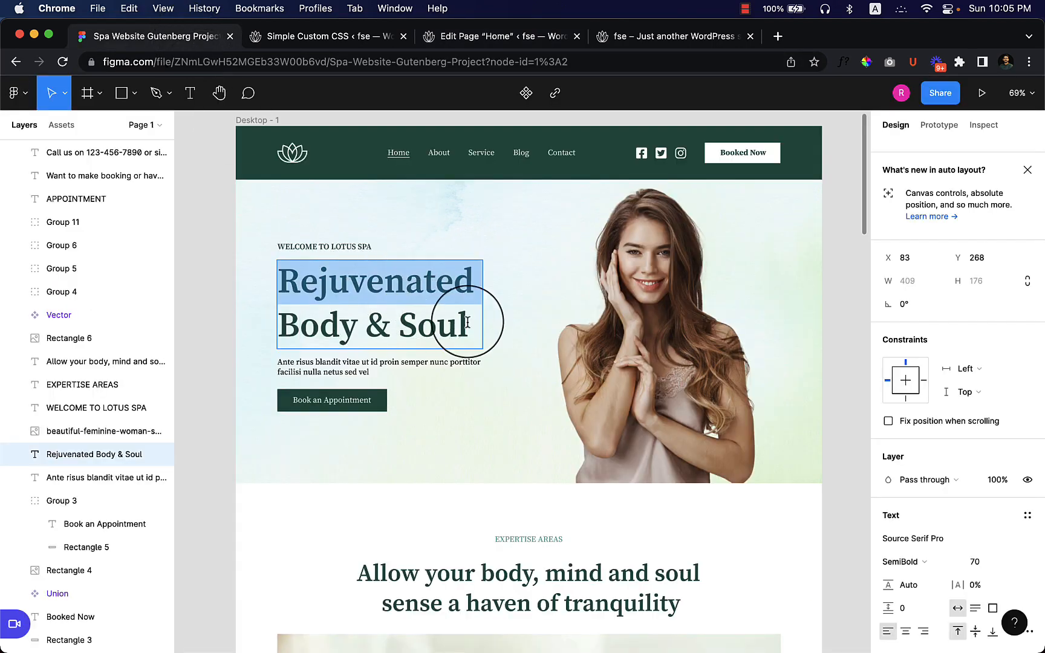
shift+click(467, 323)
key(super+c)
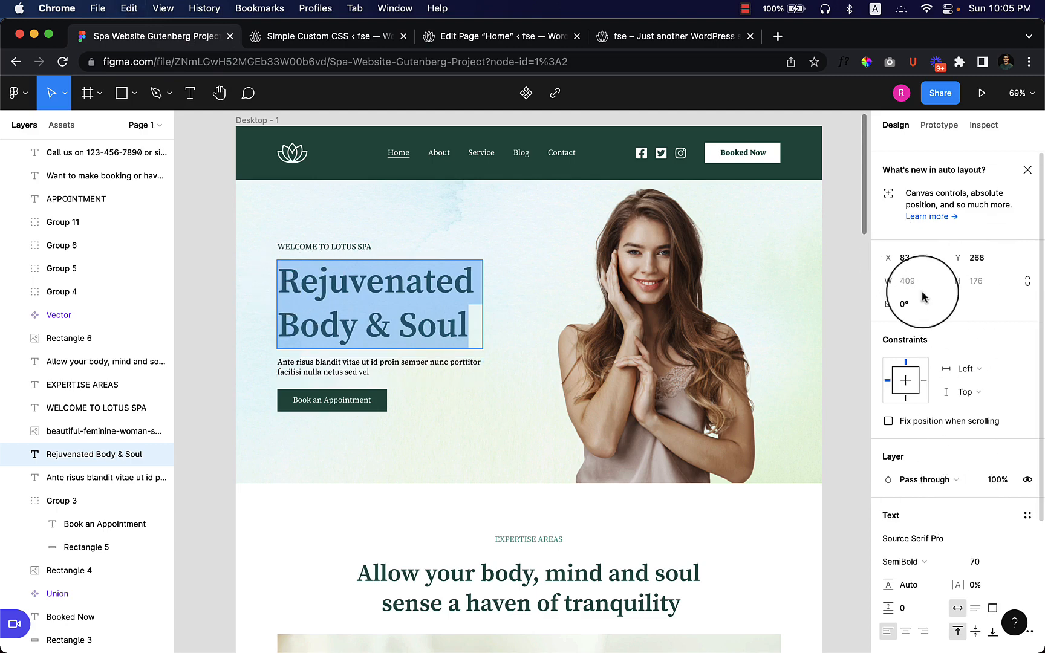
scroll(956, 545, down, 3)
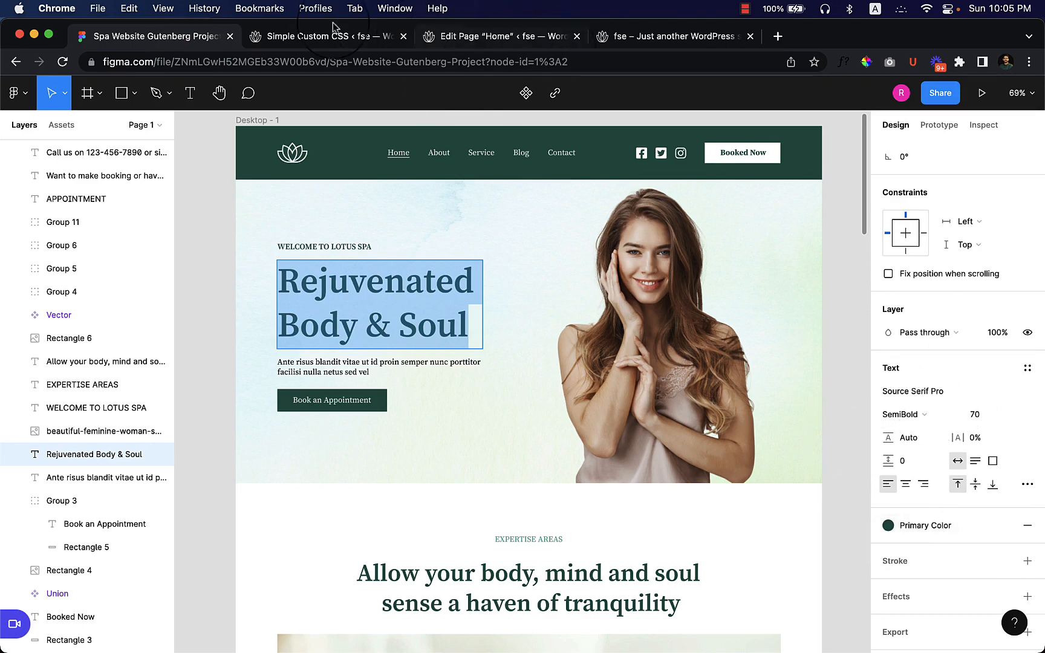
click(484, 41)
triple_click(368, 344)
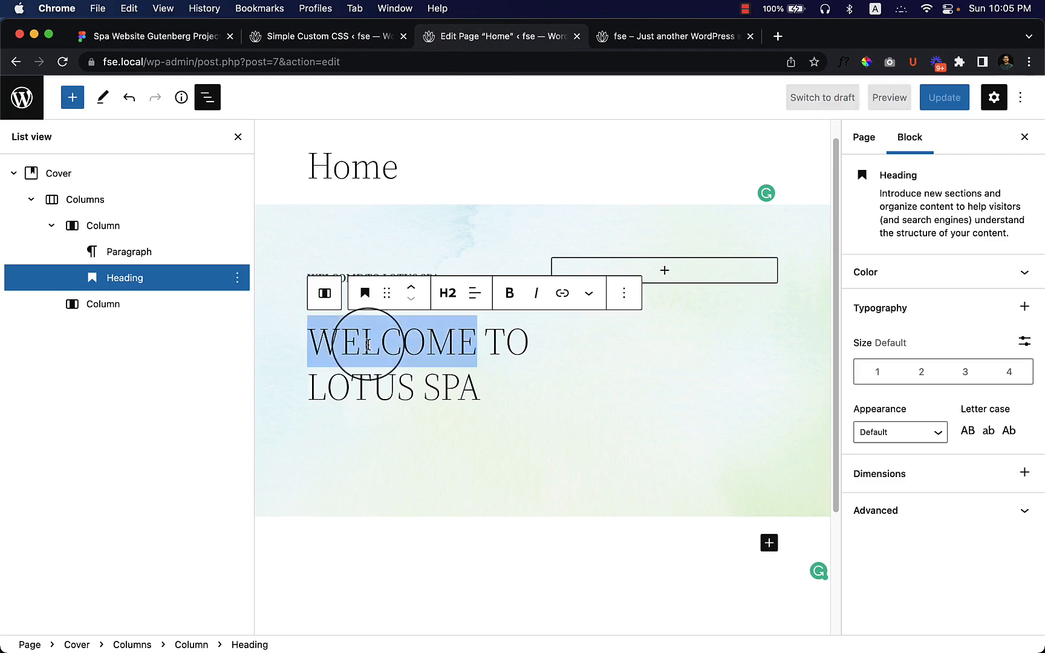
key(super+v)
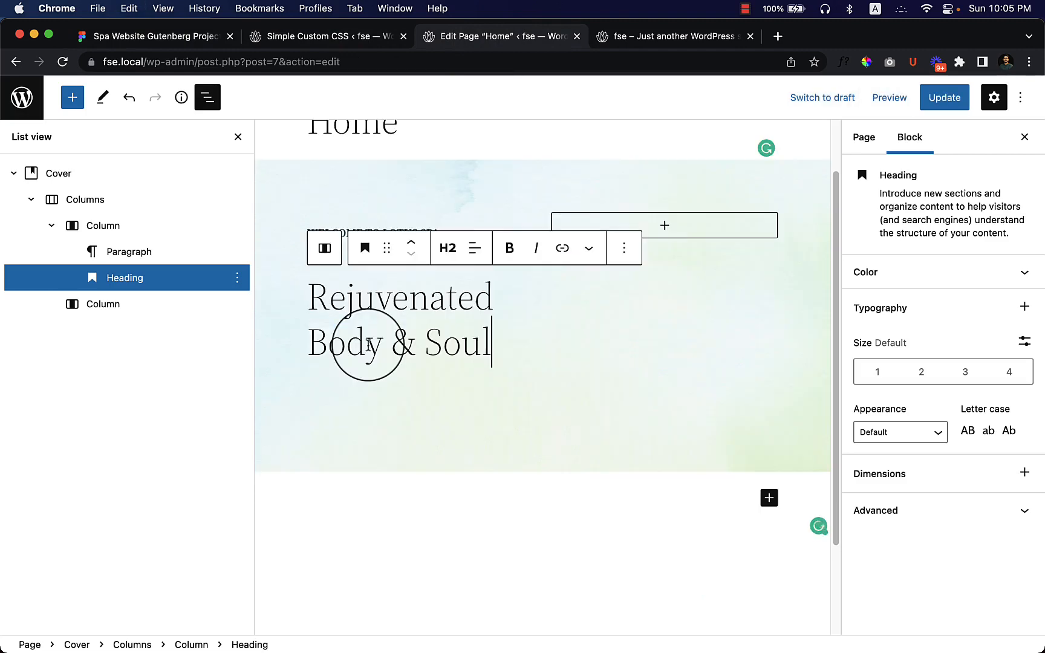
Set the hero heading's font size to a custom 70 px and its appearance to Semi Bold, matching the Figma text style.
click(1024, 341)
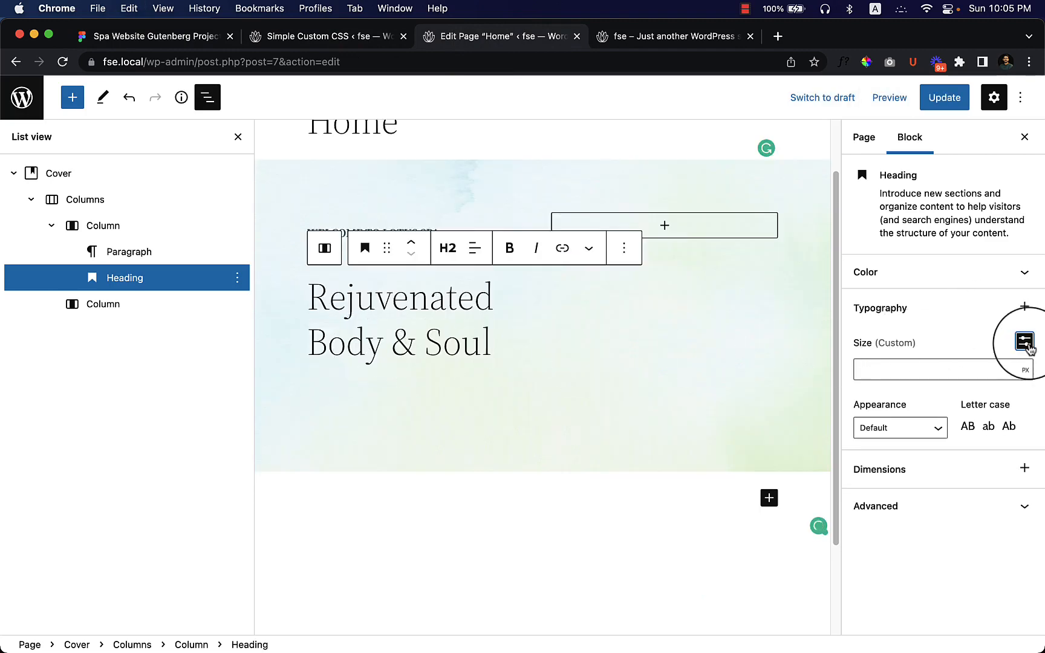
click(973, 371)
text(7)
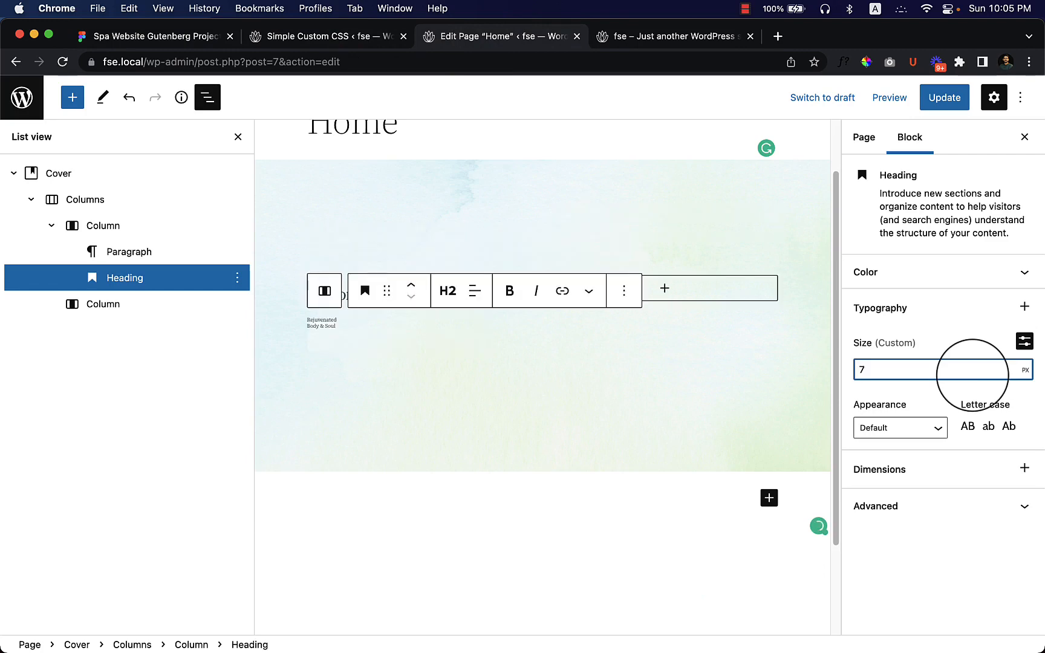
text(0)
click(178, 36)
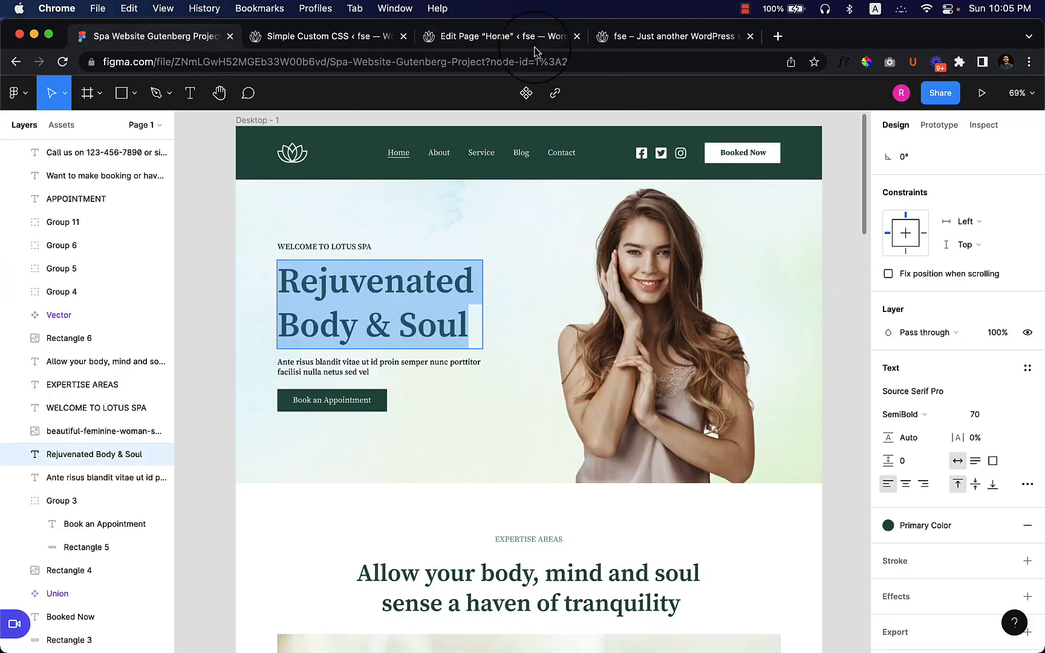
click(532, 41)
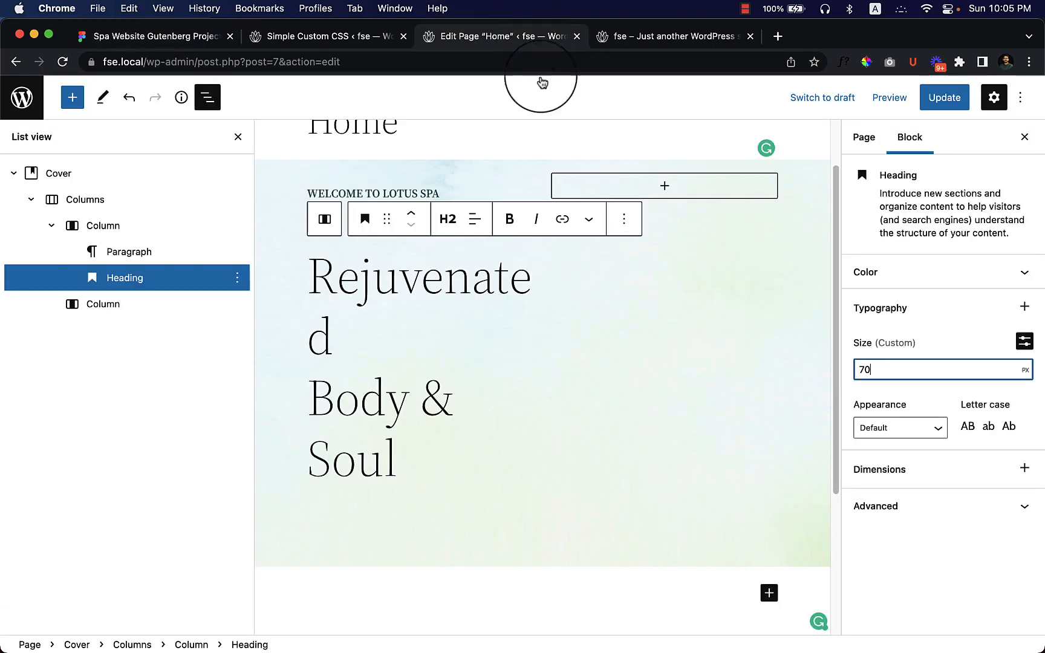
click(906, 432)
click(903, 584)
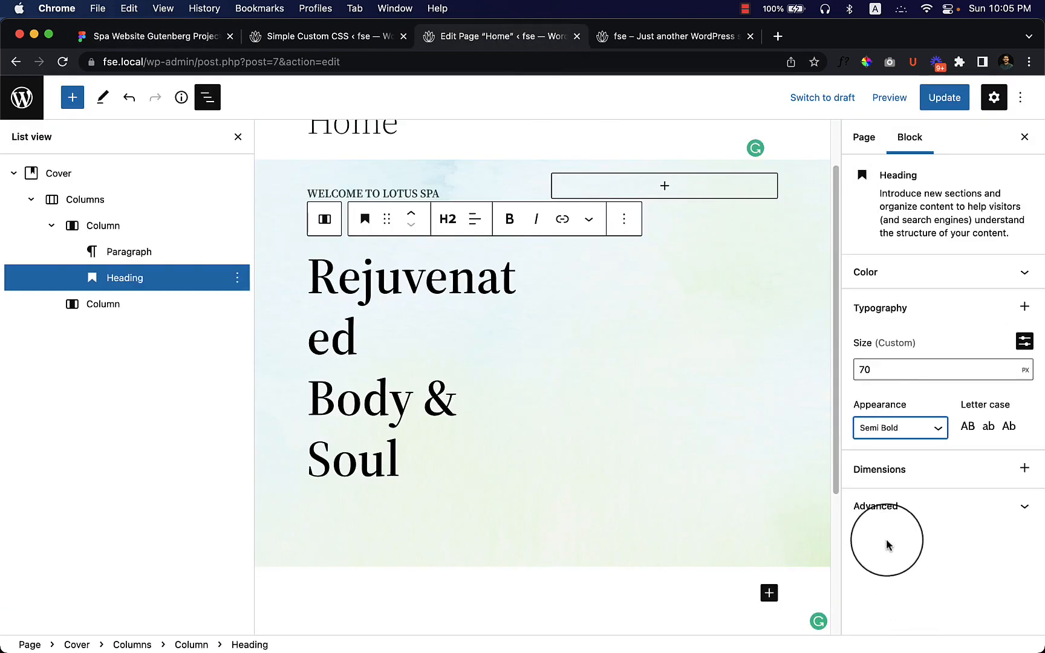
Set the "Rejuvenated Body & Soul" heading's text color to the dark green theme color.
click(898, 294)
click(901, 315)
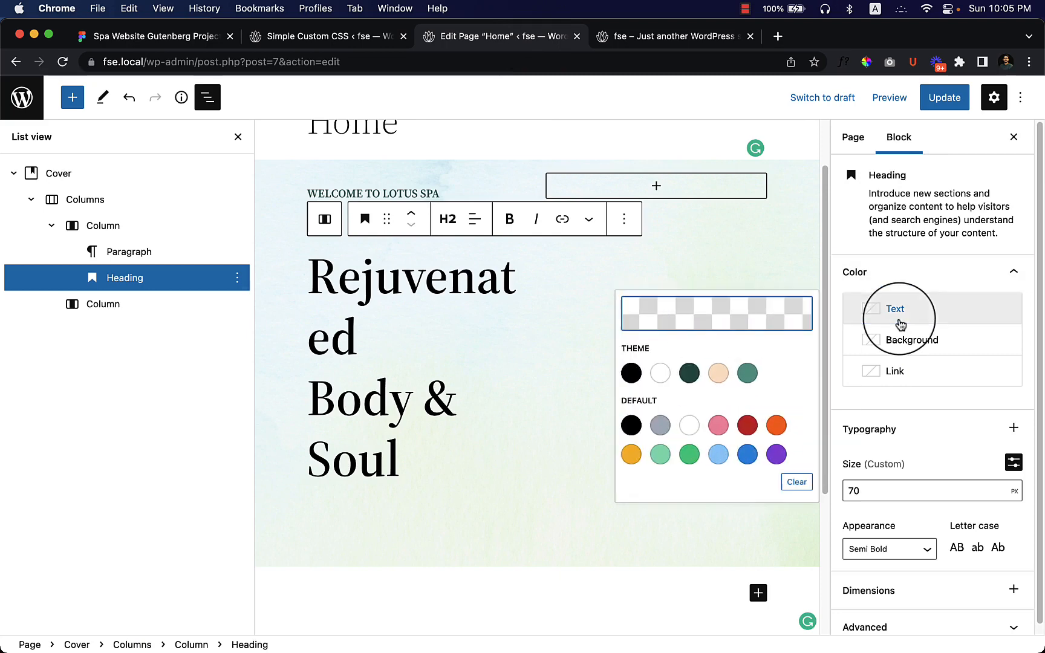
click(690, 373)
click(503, 504)
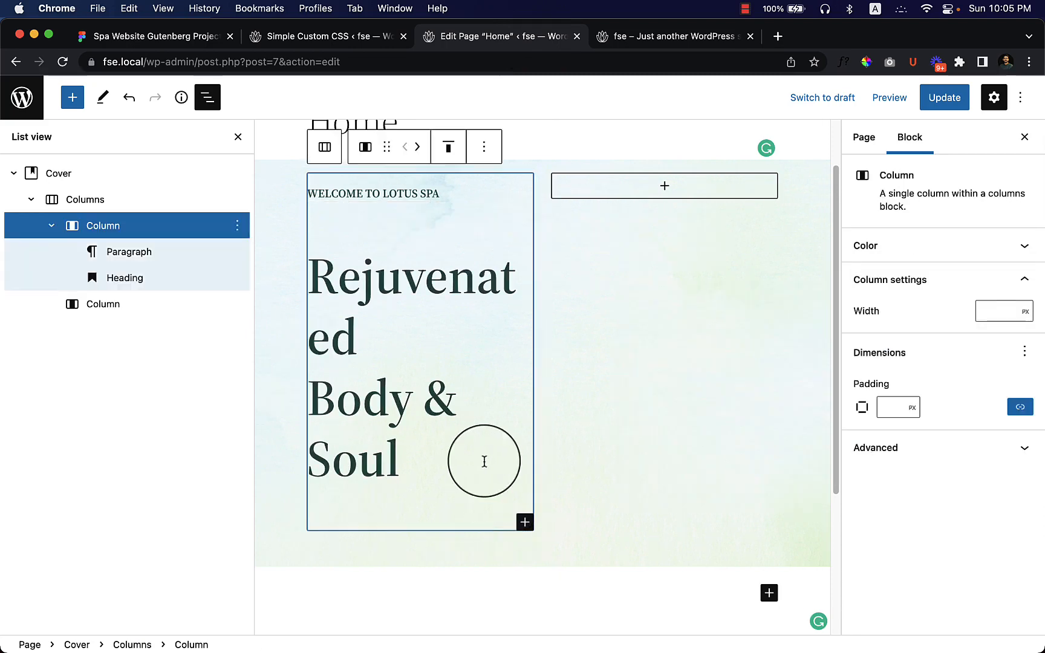
click(72, 97)
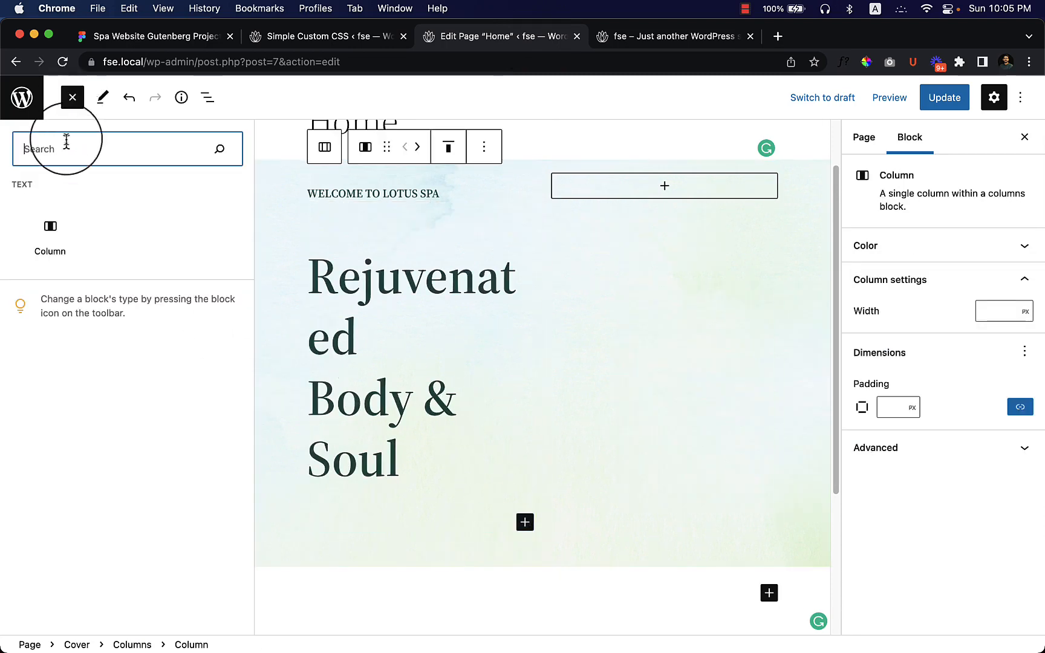
click(72, 98)
scroll(357, 404, up, 2)
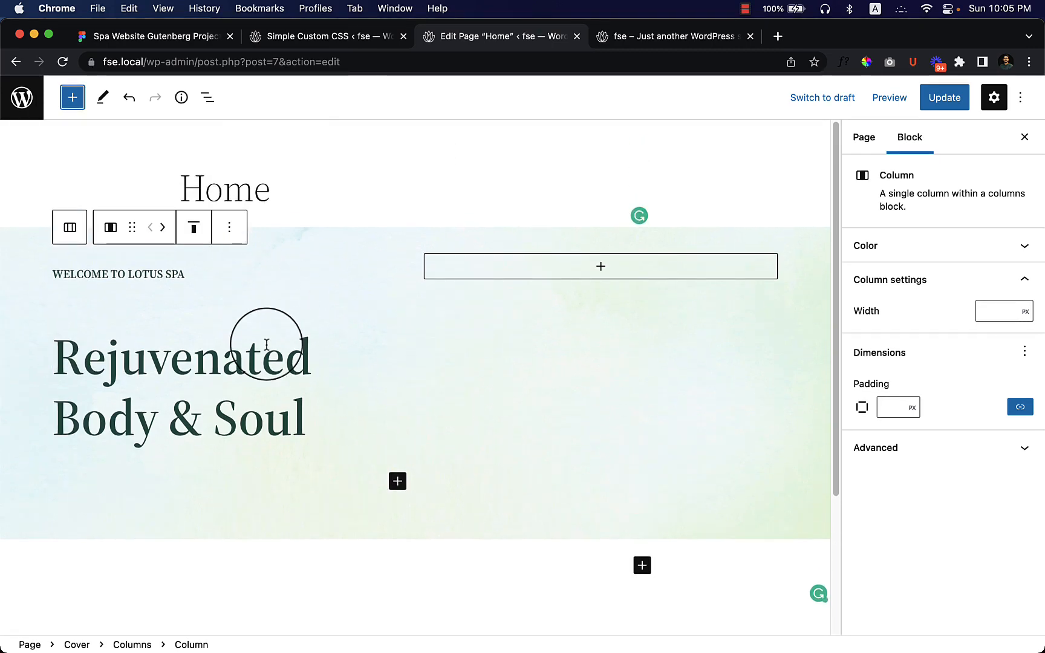
click(128, 308)
Insert an Image block in the empty second column and fill it with woman1.png from the media library.
click(600, 266)
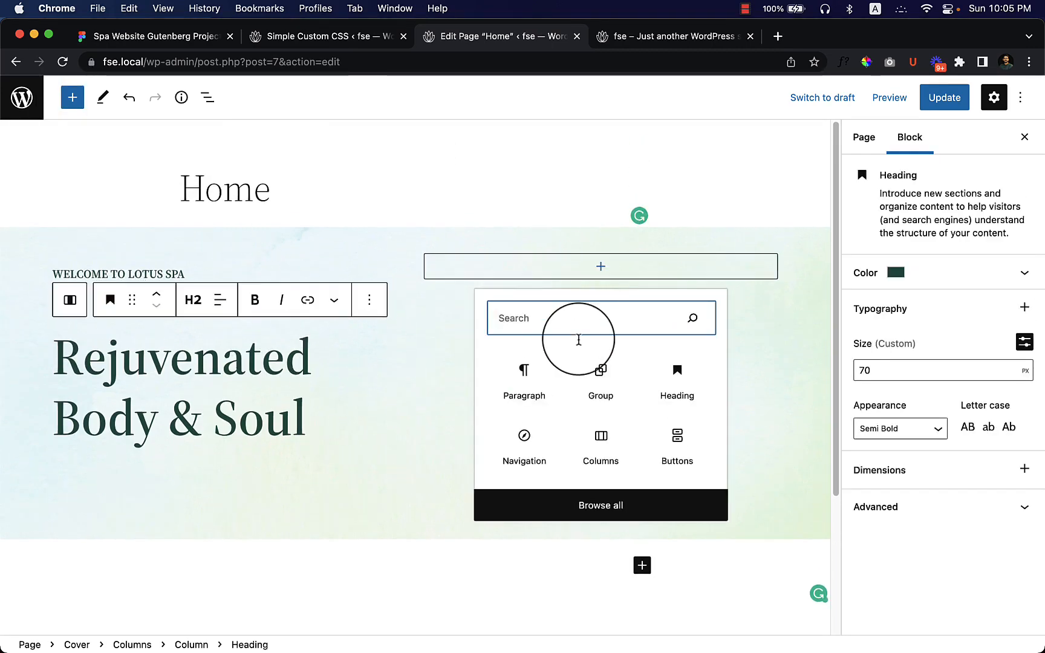
text(image)
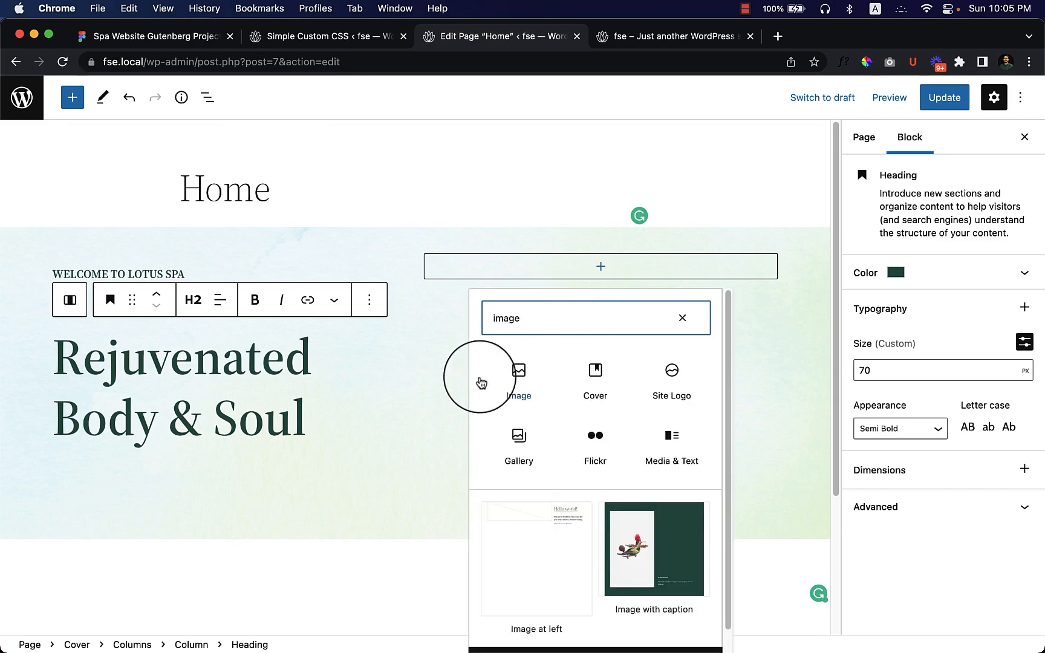
click(501, 377)
click(521, 363)
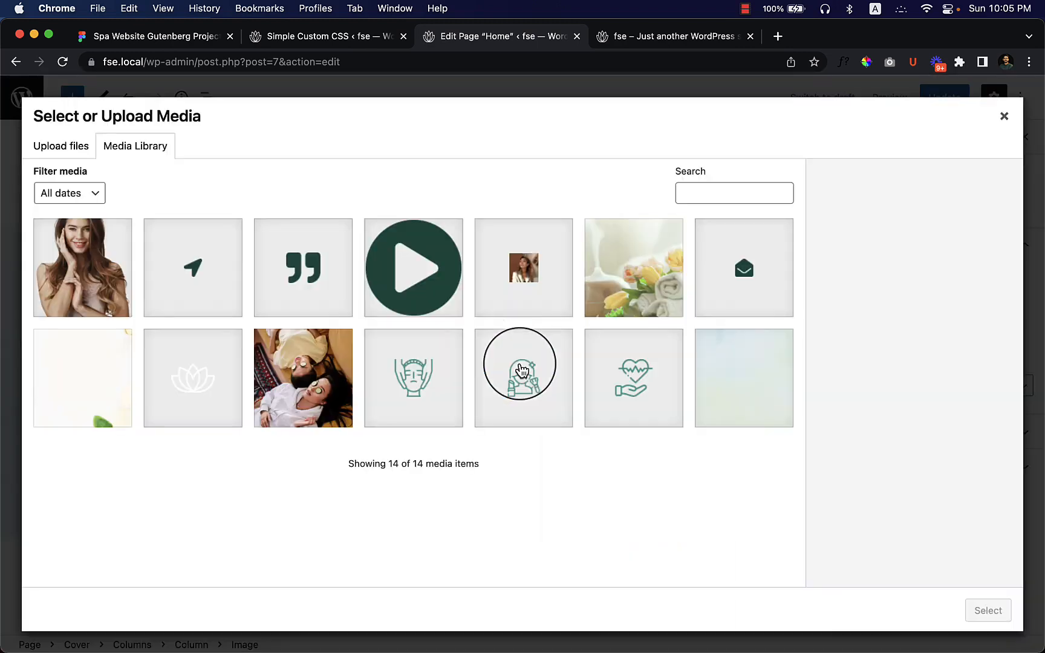
click(107, 281)
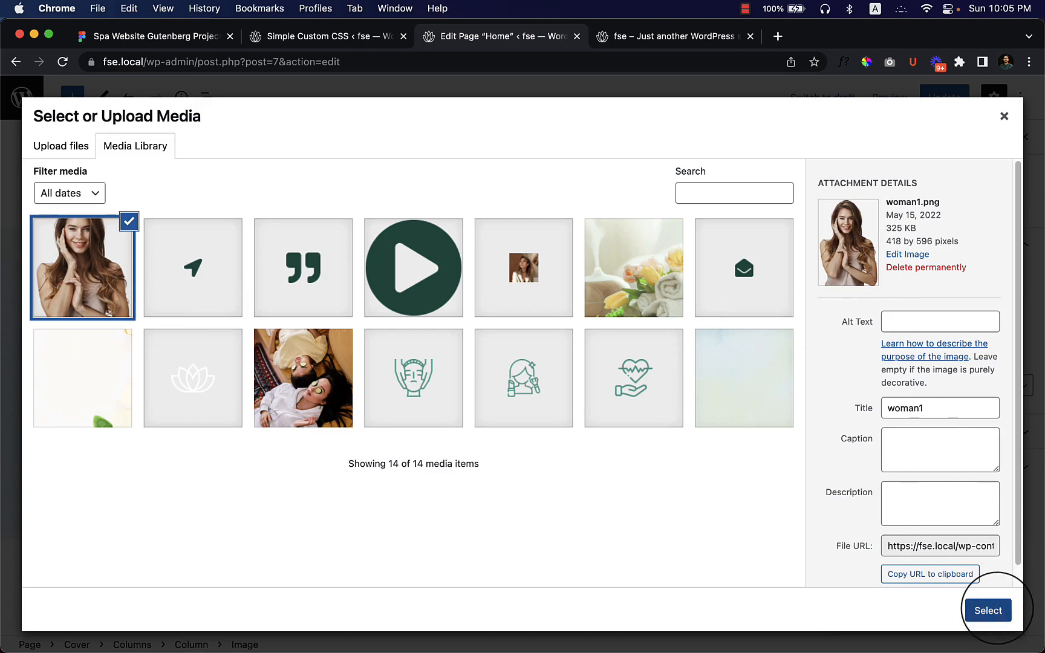
click(992, 608)
scroll(594, 515, down, 4)
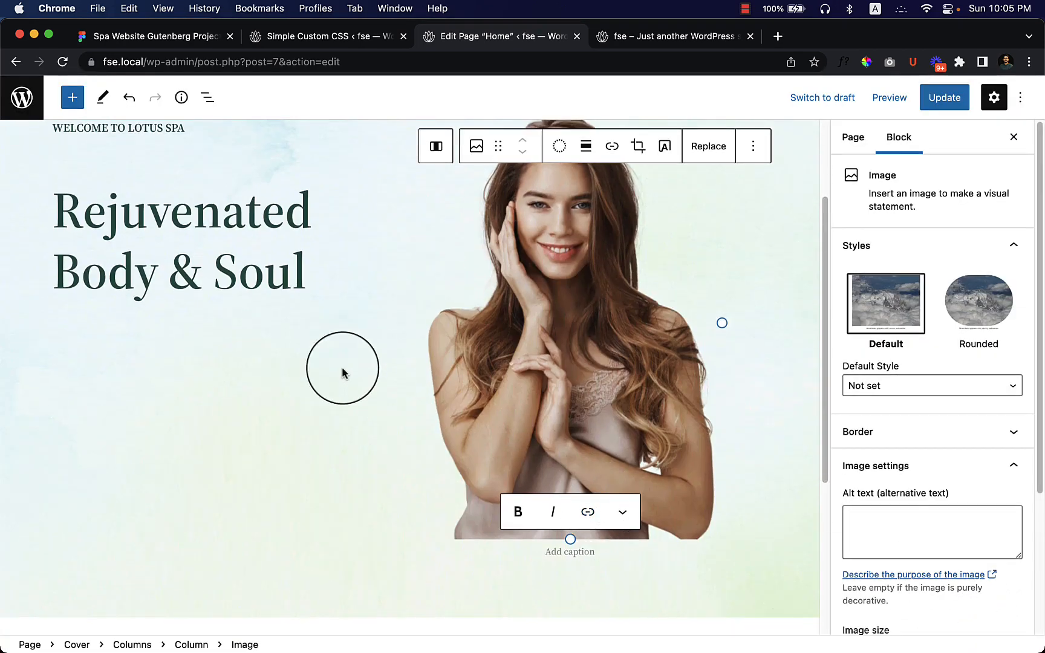
Wrap the hero's Columns block in a Group and set the group's content width to 1000 px.
click(339, 396)
scroll(339, 395, up, 4)
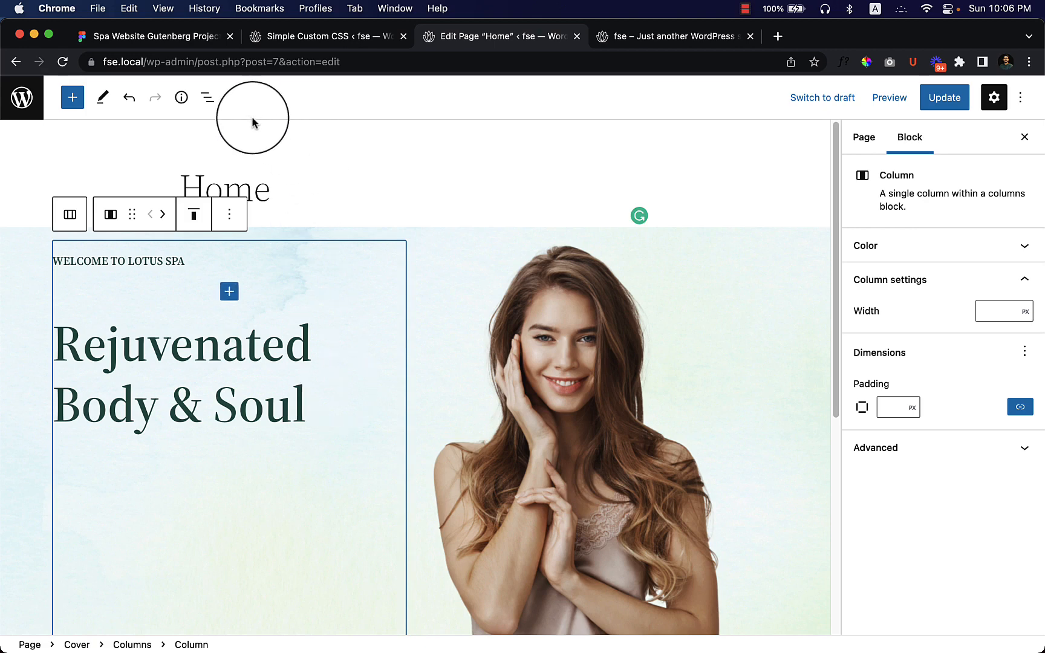
click(207, 97)
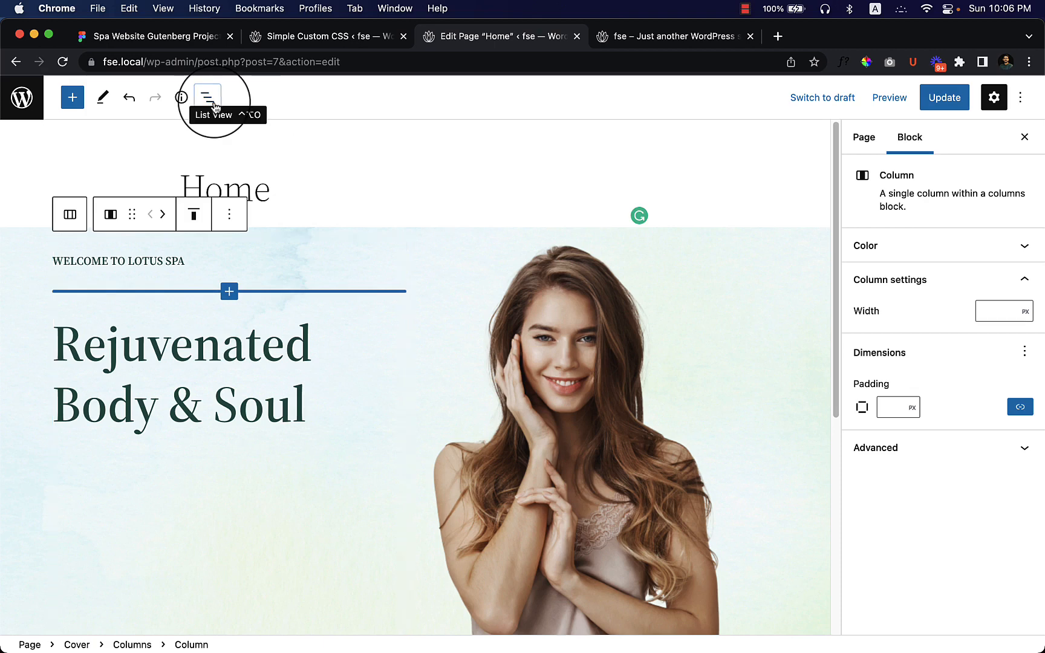
click(82, 206)
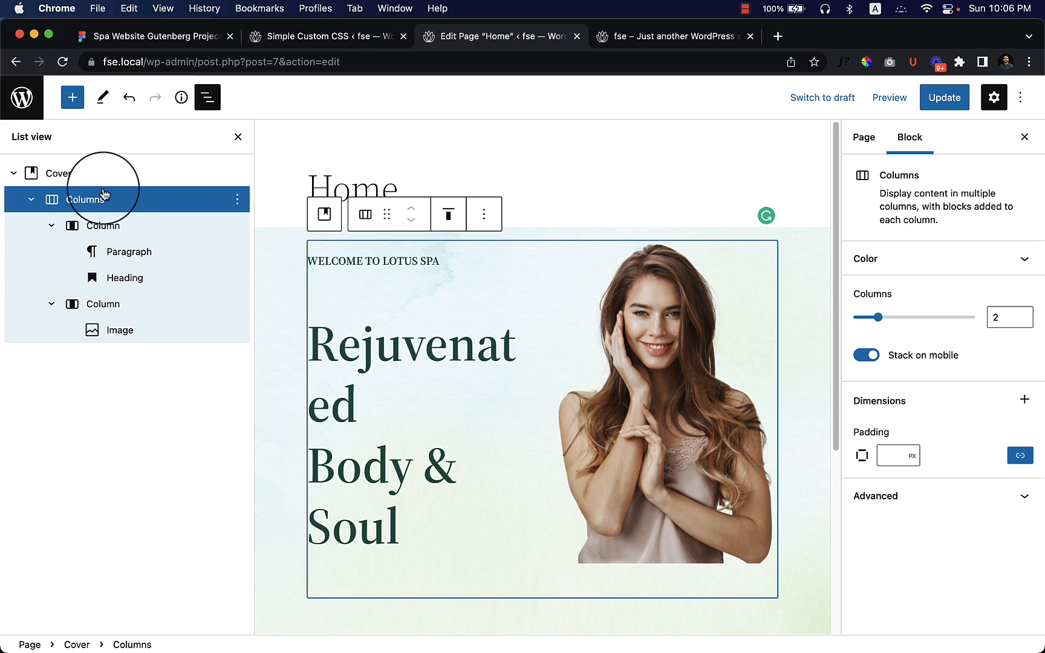
click(367, 221)
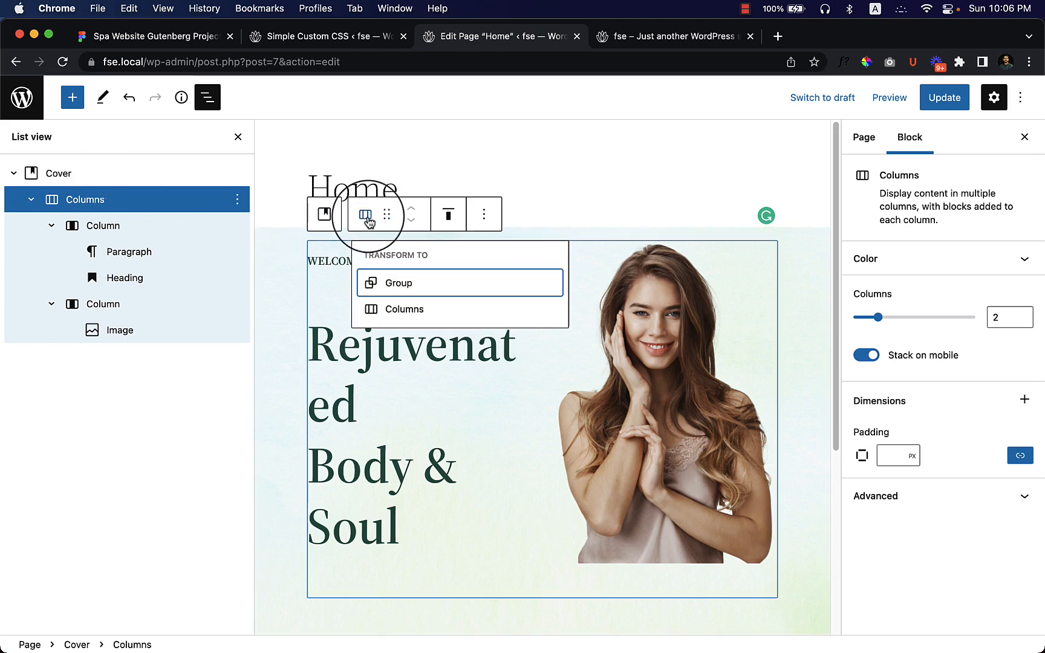
click(396, 287)
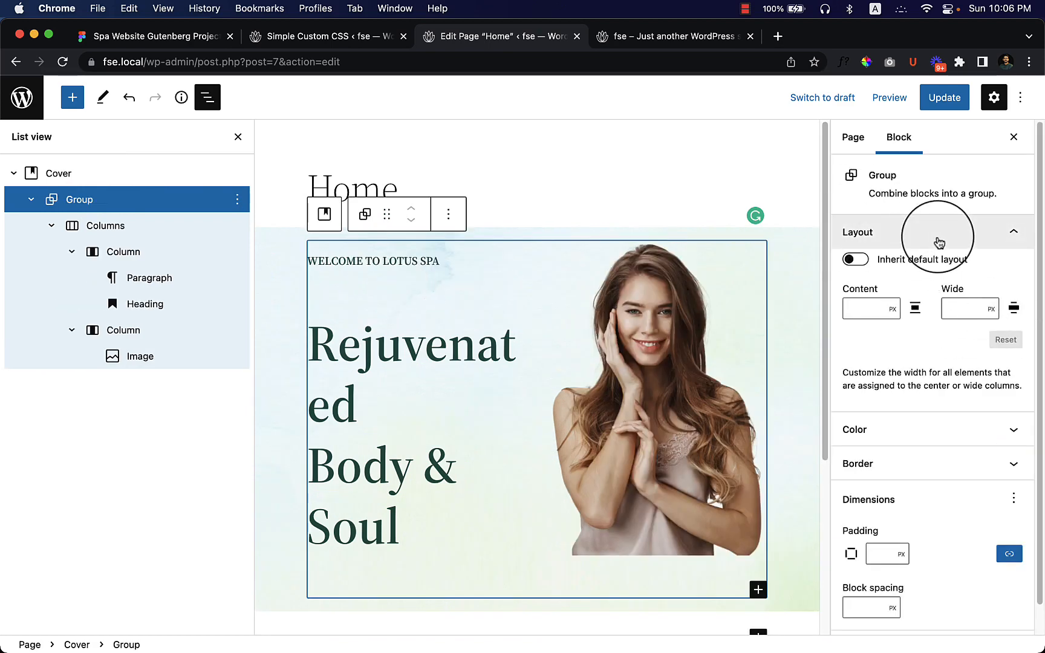
click(853, 307)
text(1000)
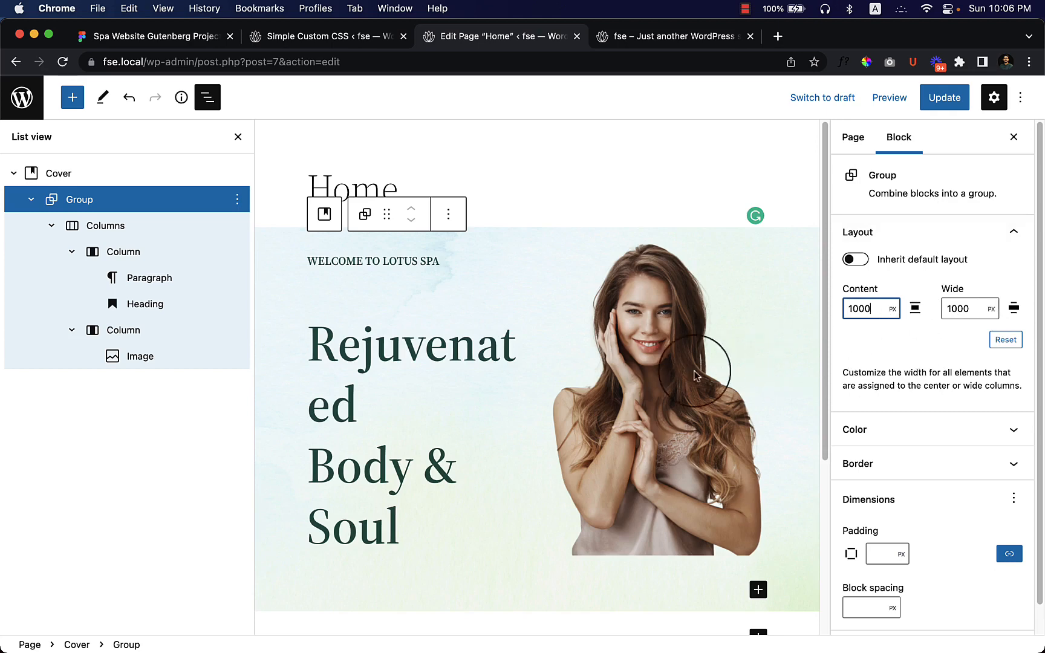
Align the Columns block vertically to the middle and update the page.
click(131, 235)
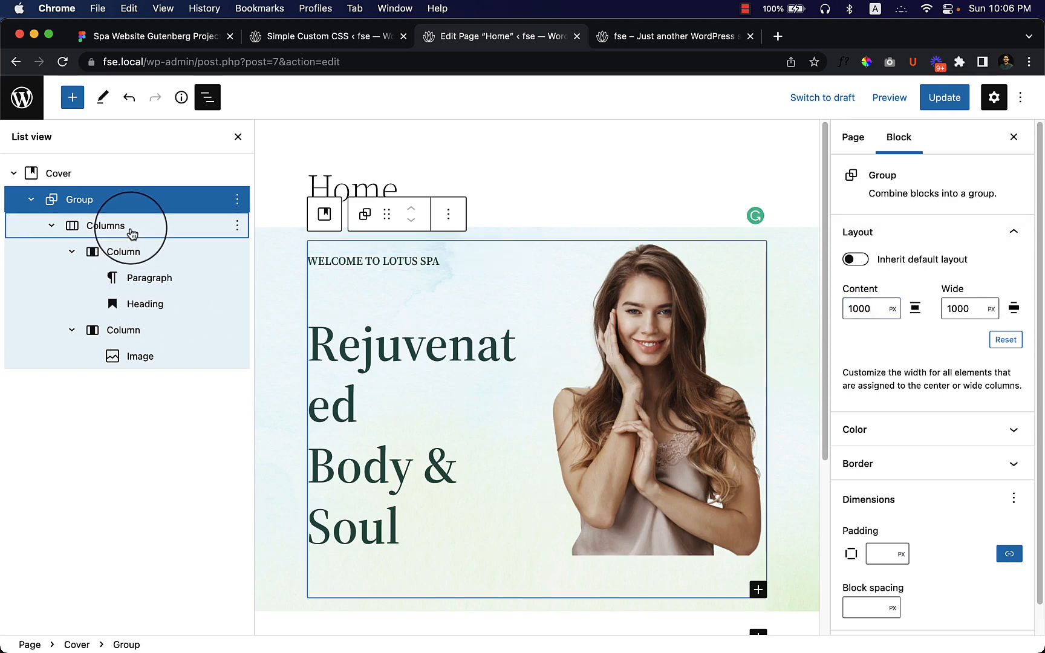
click(493, 225)
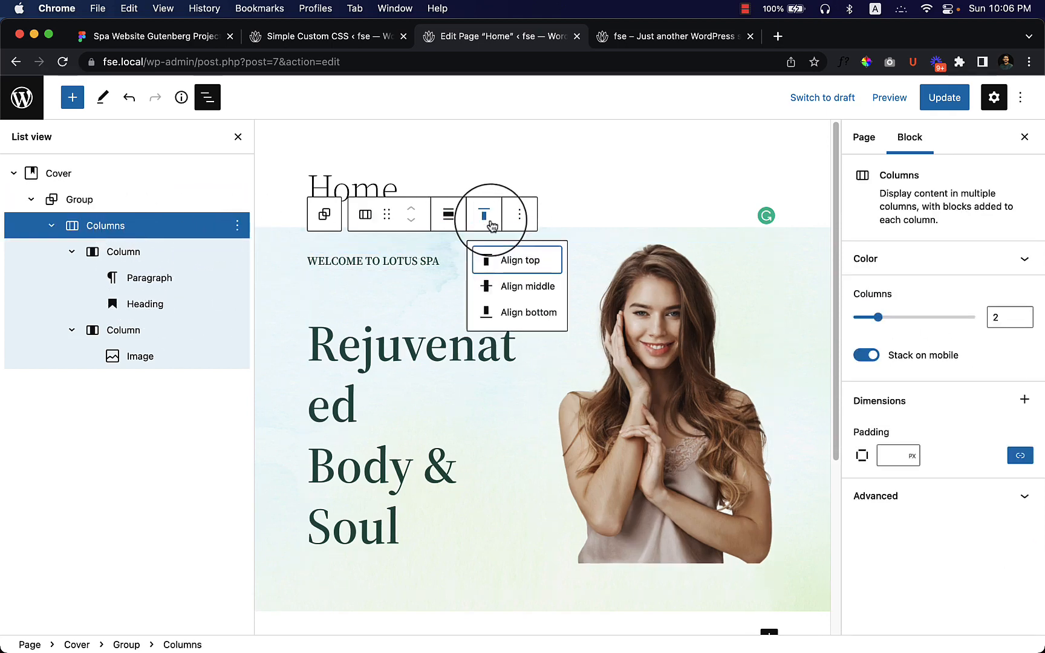
click(524, 296)
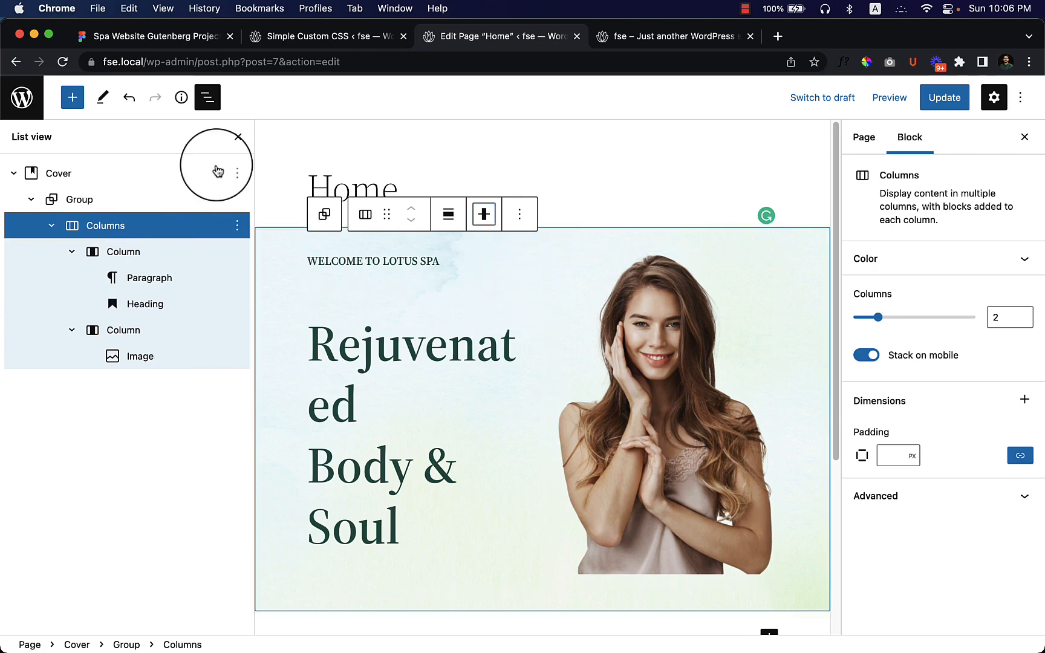
click(947, 99)
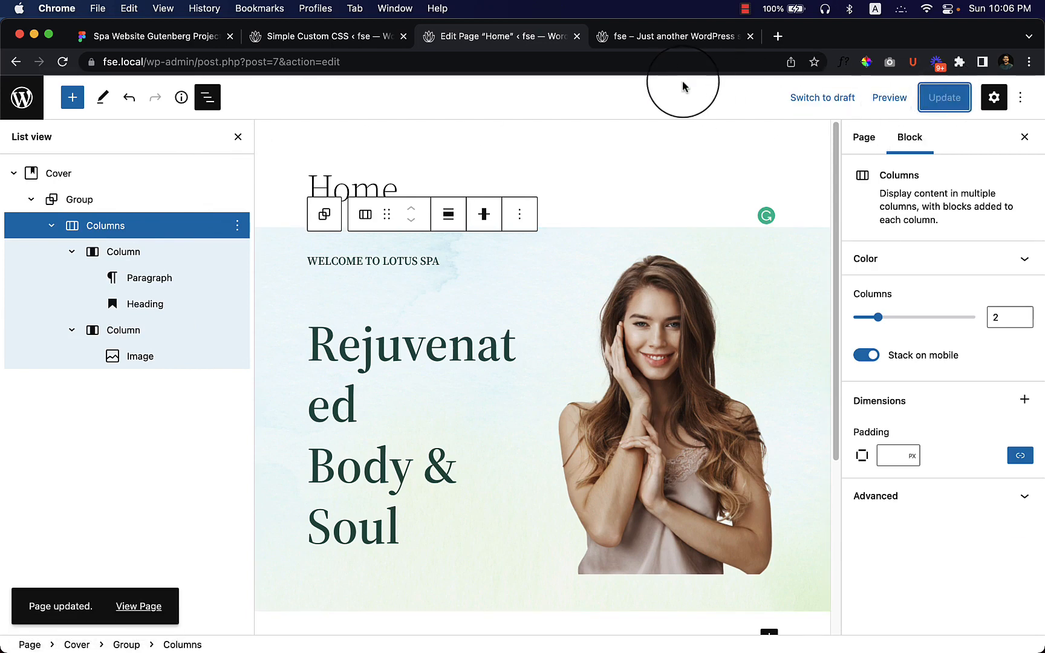
Reduce the browser zoom and reload the site's front page to check the published hero section.
click(1030, 62)
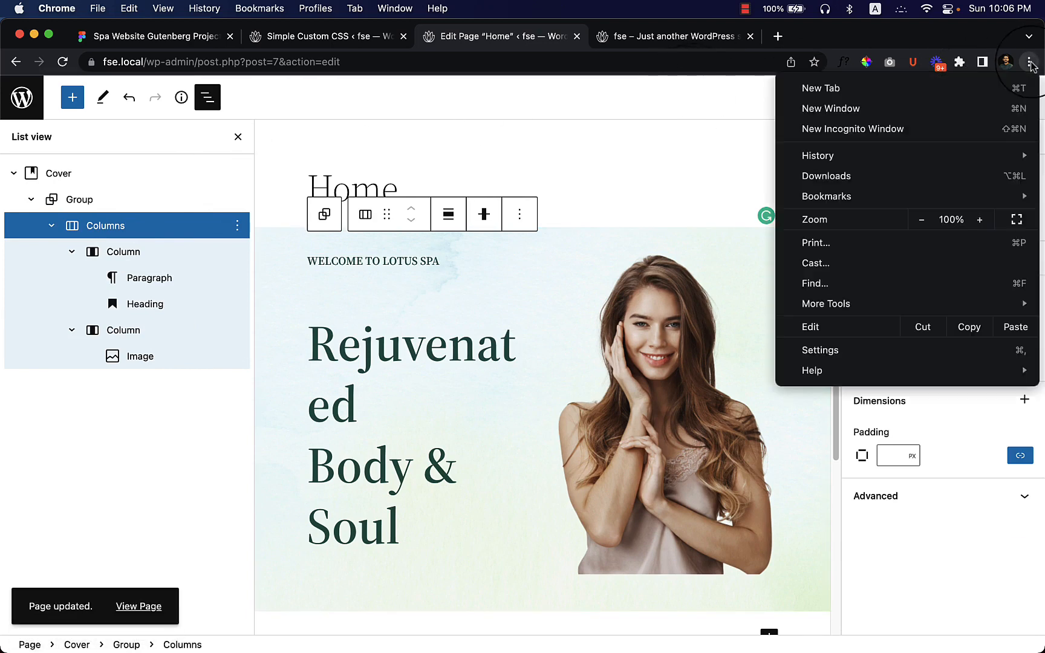
click(921, 220)
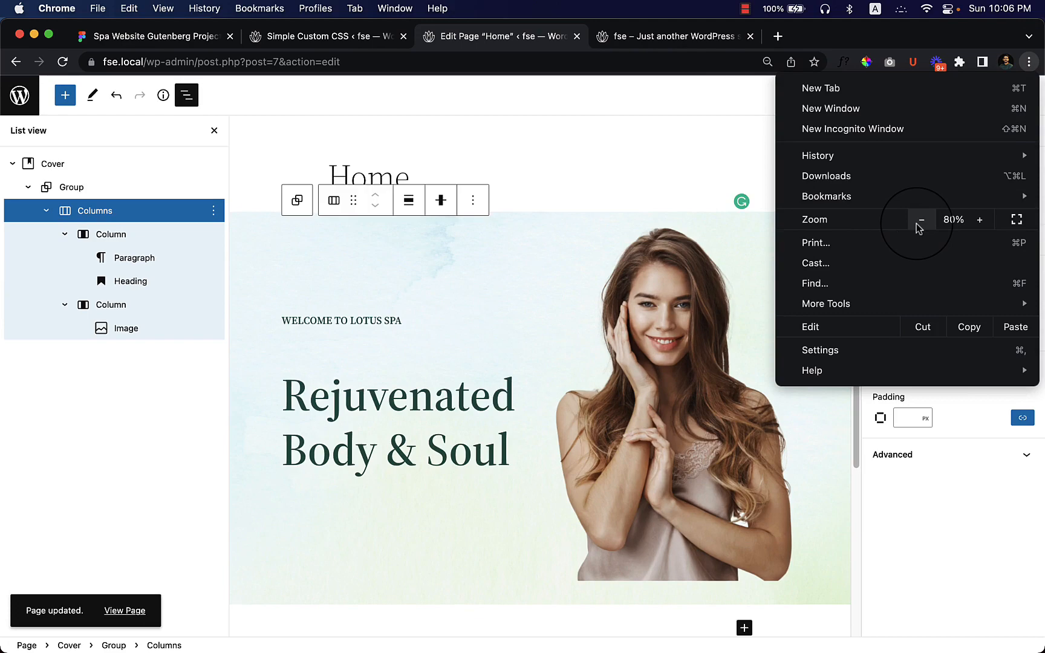
click(513, 153)
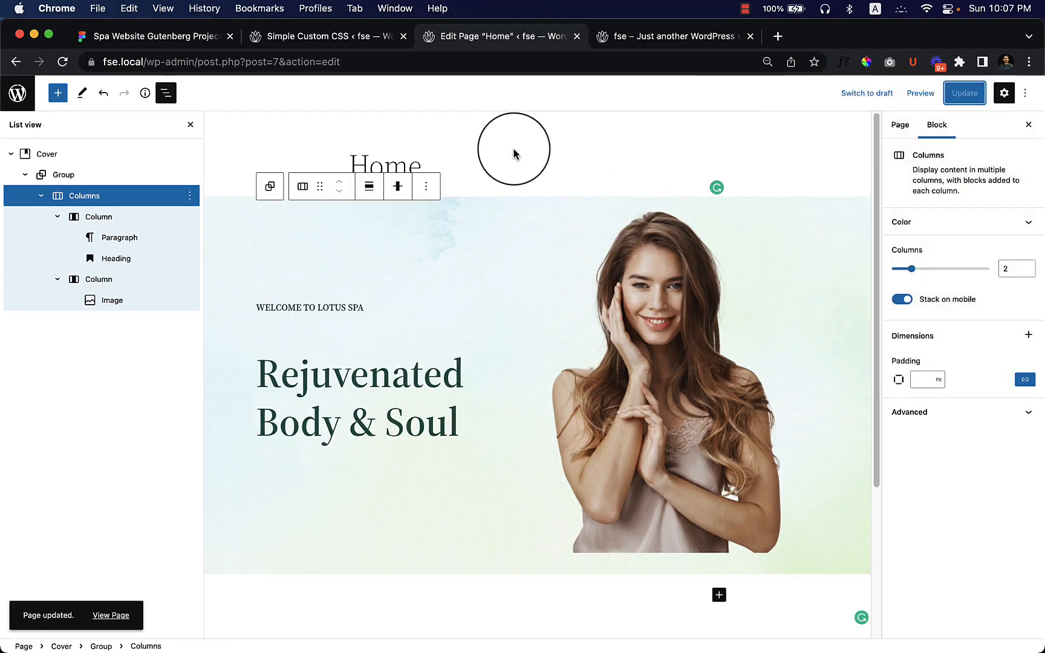
click(666, 36)
right_click(387, 199)
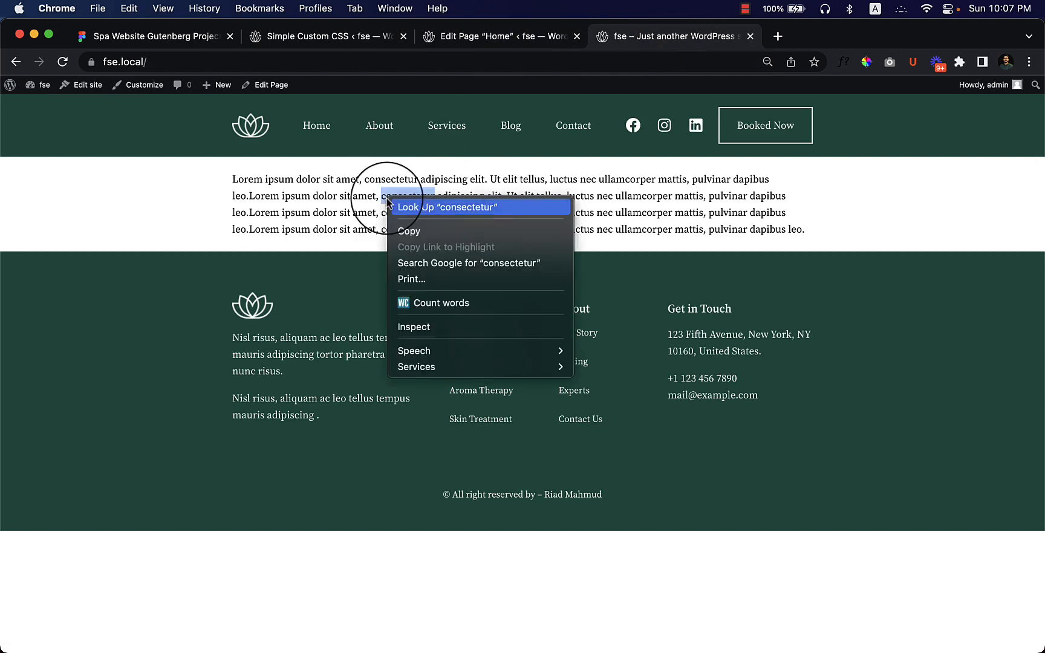
right_click(174, 235)
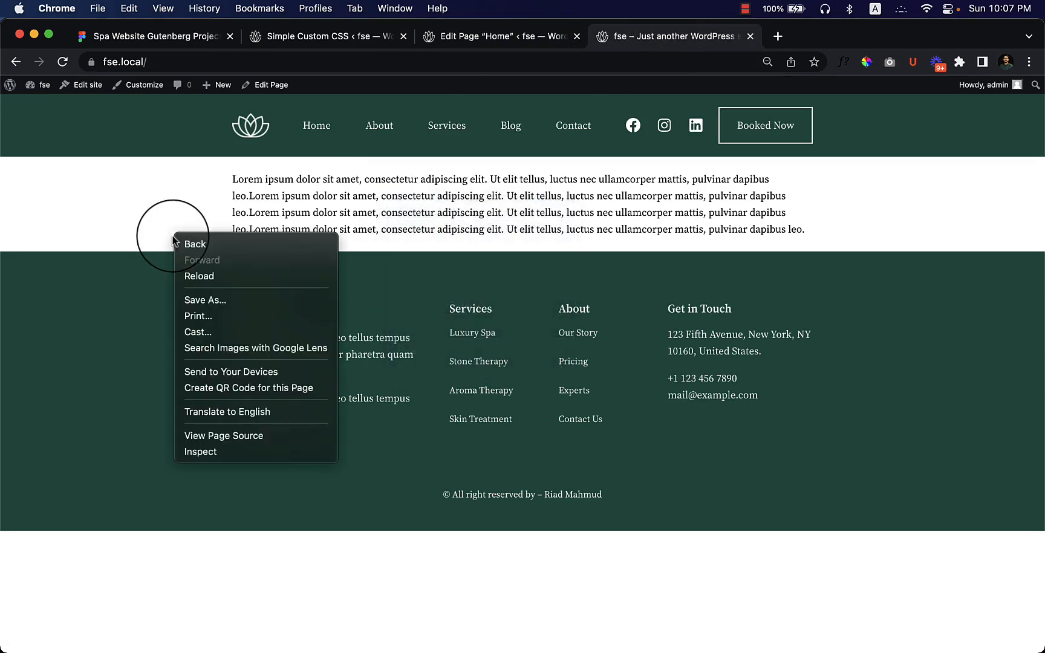
click(208, 275)
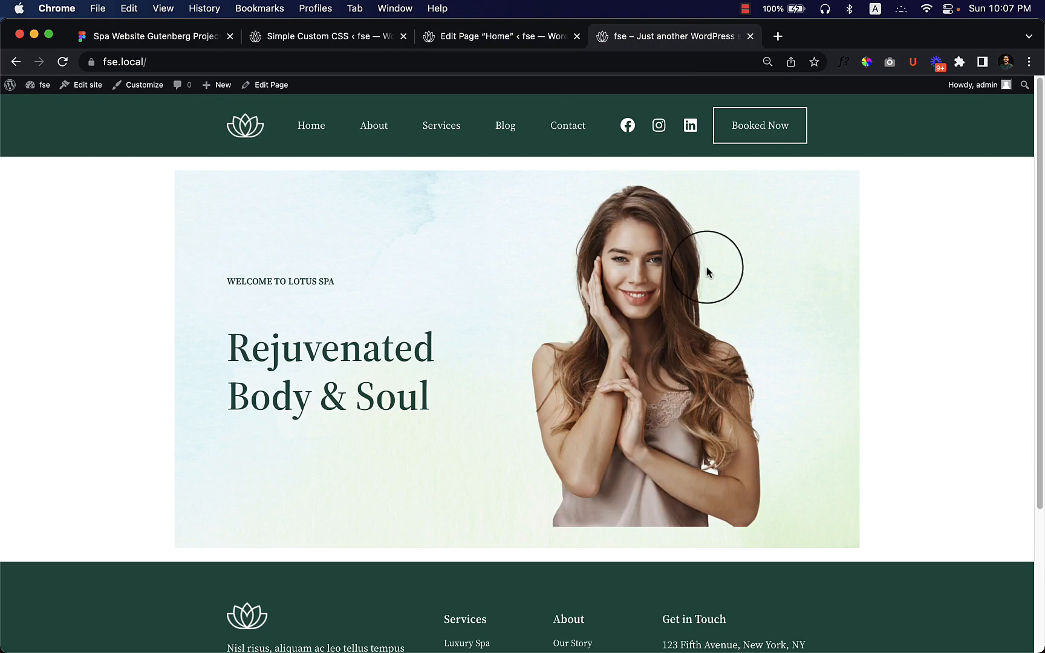
Compare the Cover block in the Home page editor with the reloaded front page to examine the hero's width.
click(527, 41)
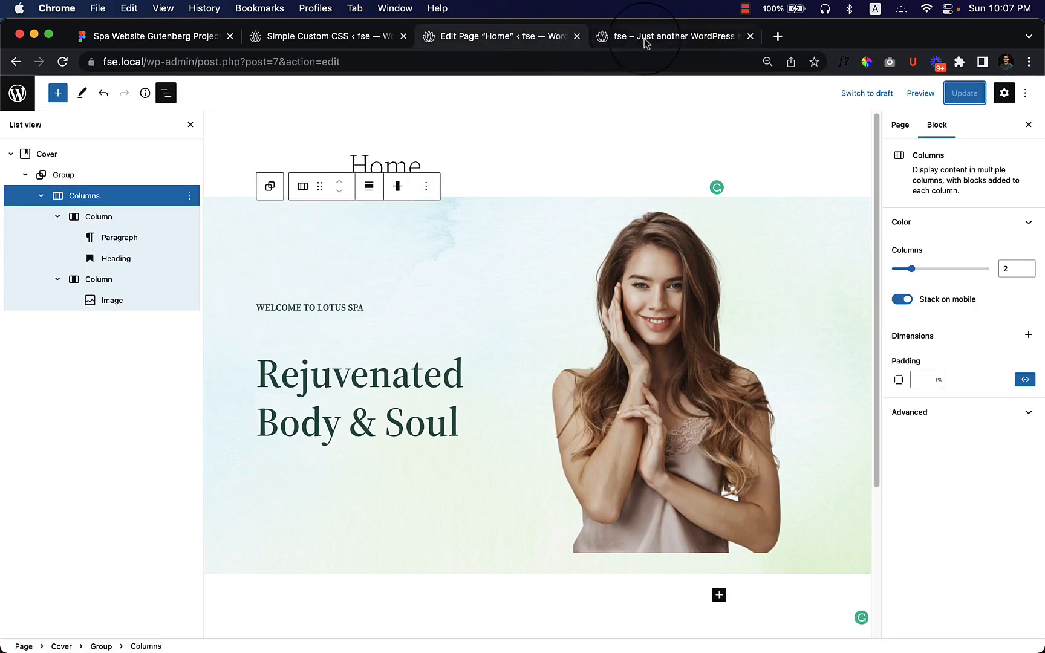
click(170, 94)
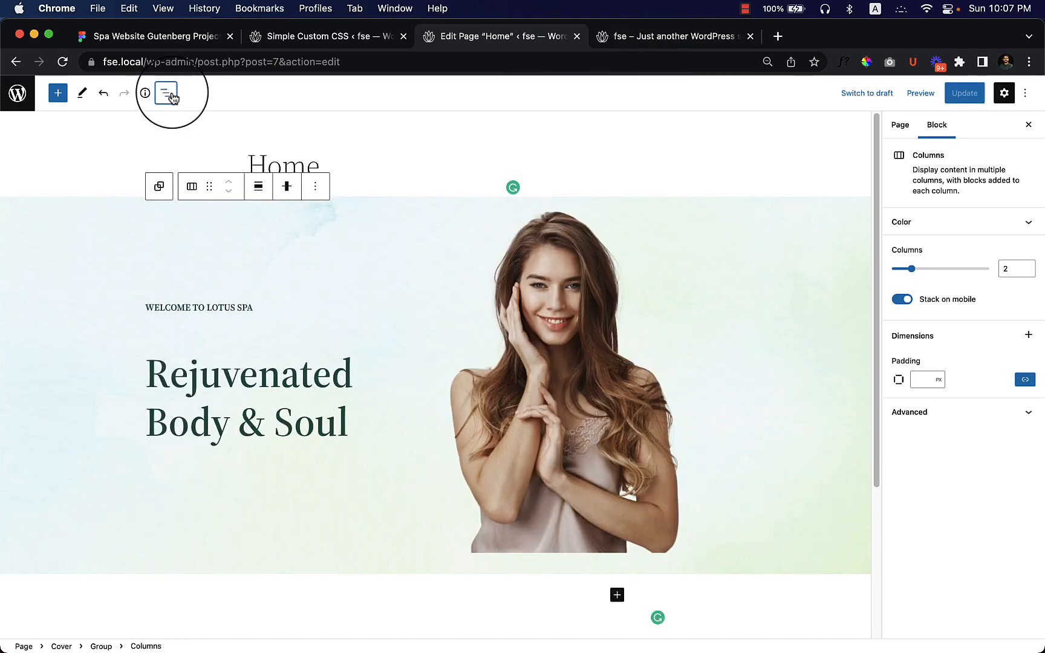
click(84, 221)
click(37, 206)
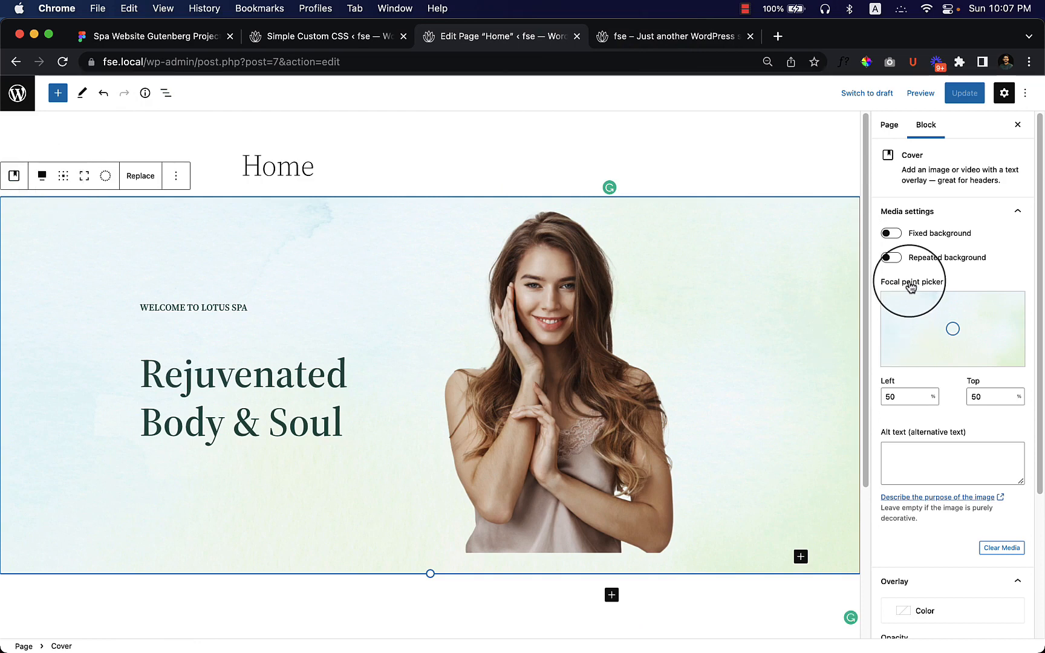
click(660, 37)
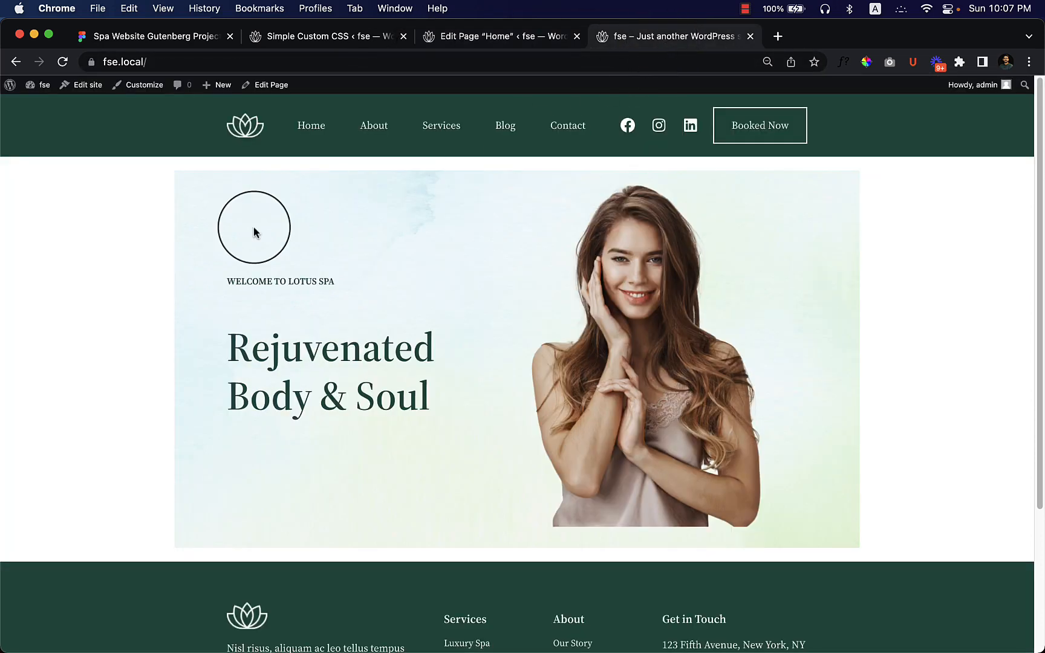
right_click(160, 259)
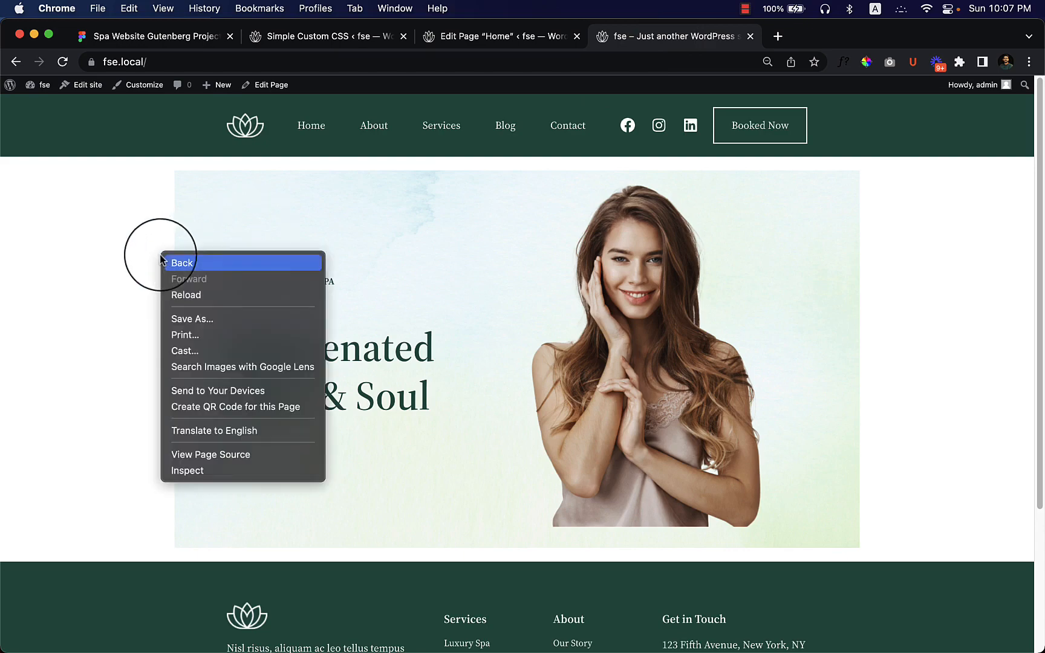
click(185, 297)
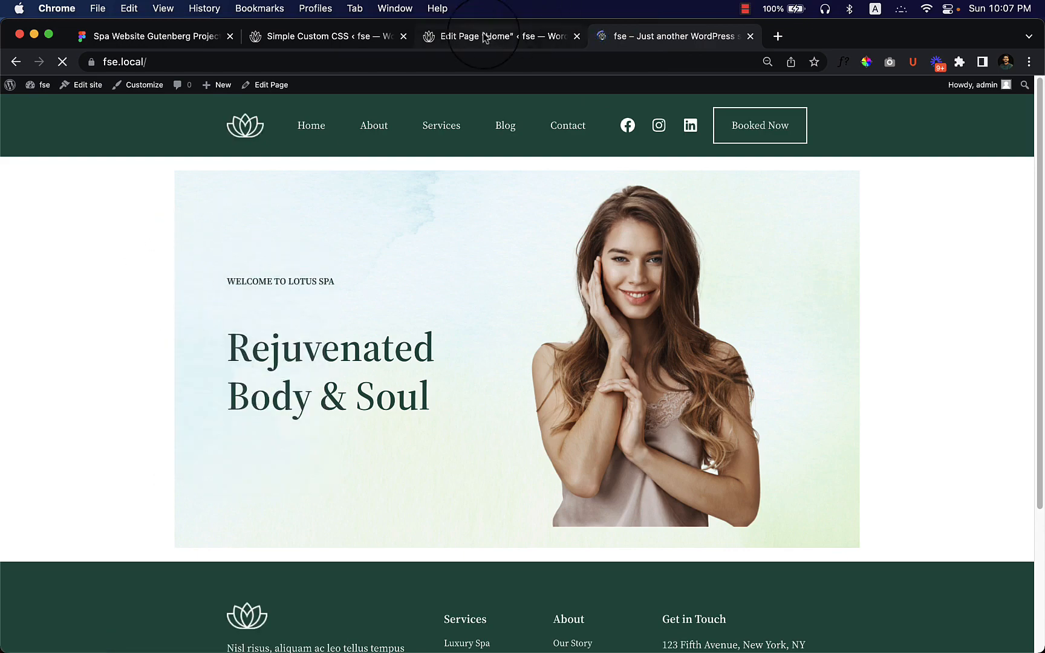
click(475, 38)
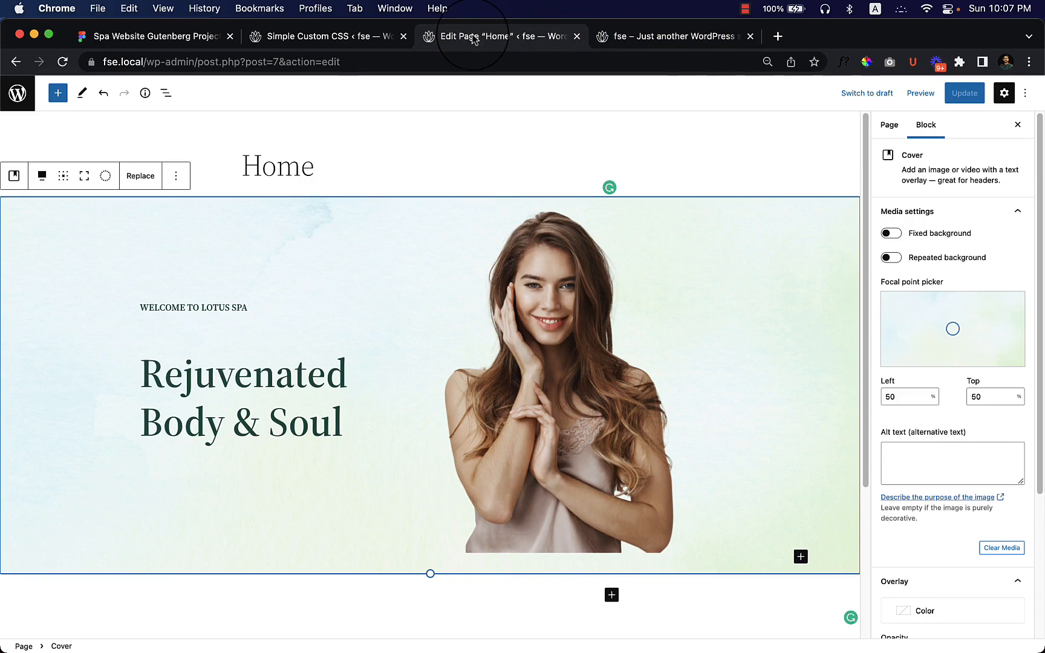
click(672, 37)
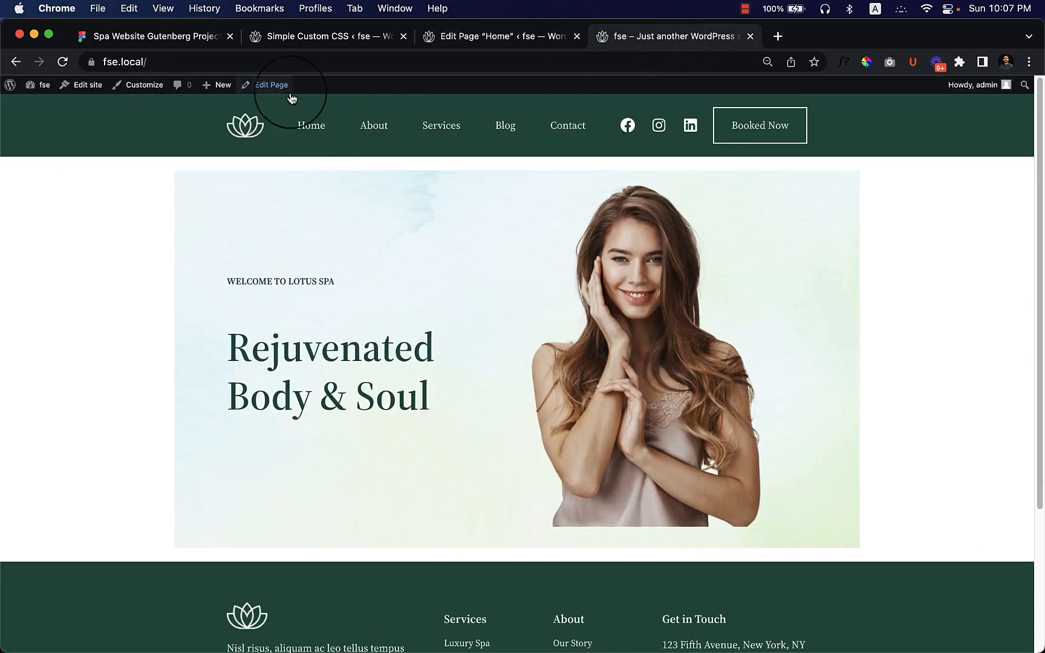
right_click(275, 86)
click(329, 93)
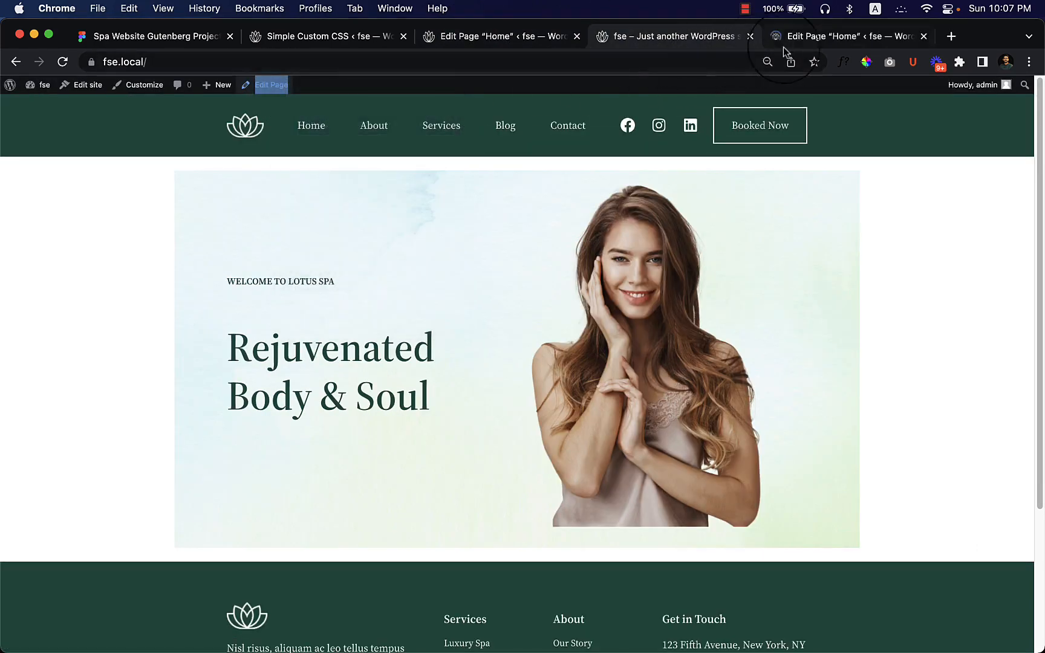
drag(827, 37, 696, 38)
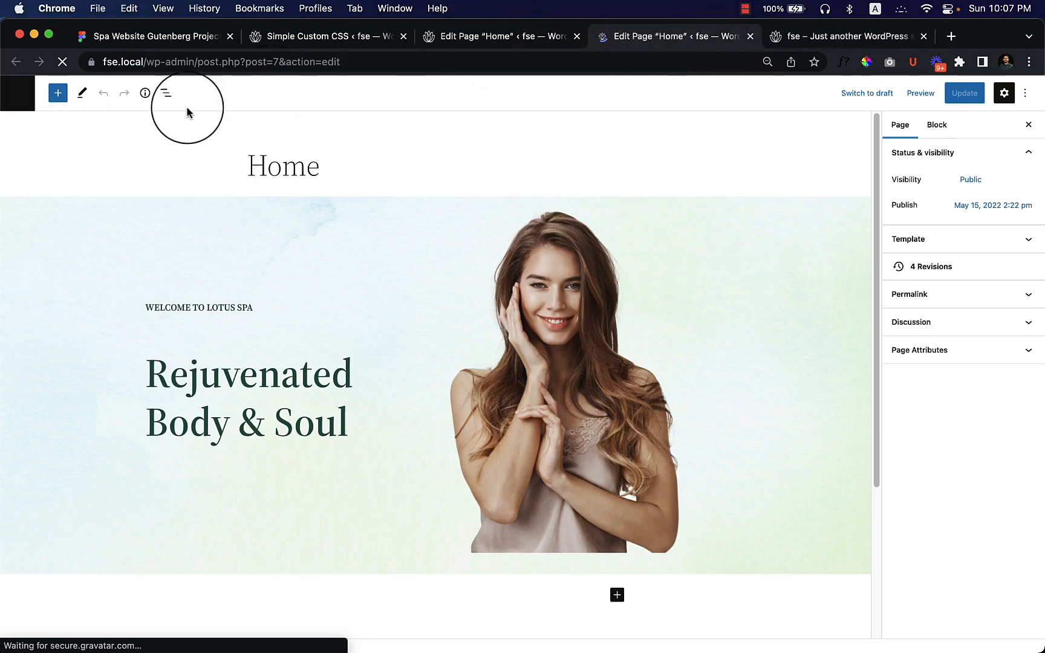
click(750, 38)
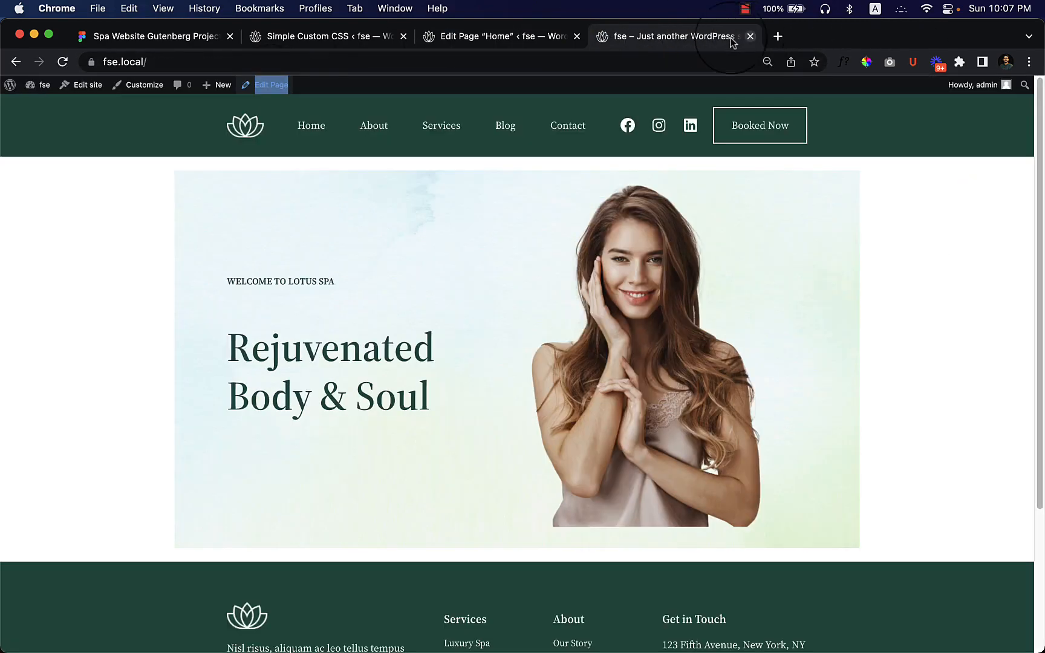
In the site editor's Page template, clear the content and wide widths of the Group around Post Content and save the template.
click(343, 37)
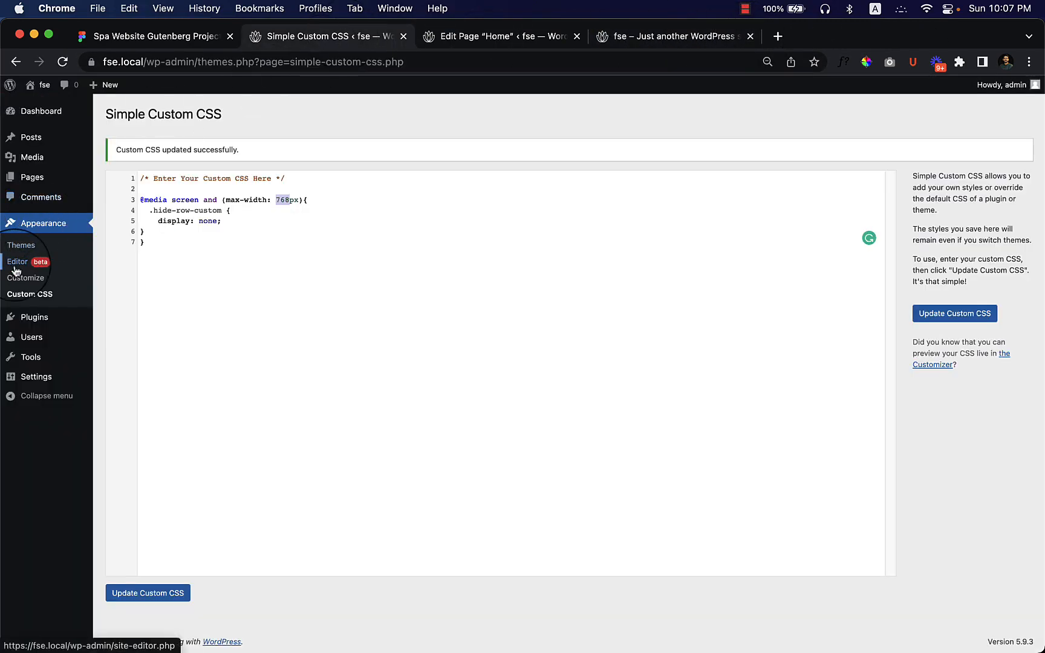
click(24, 265)
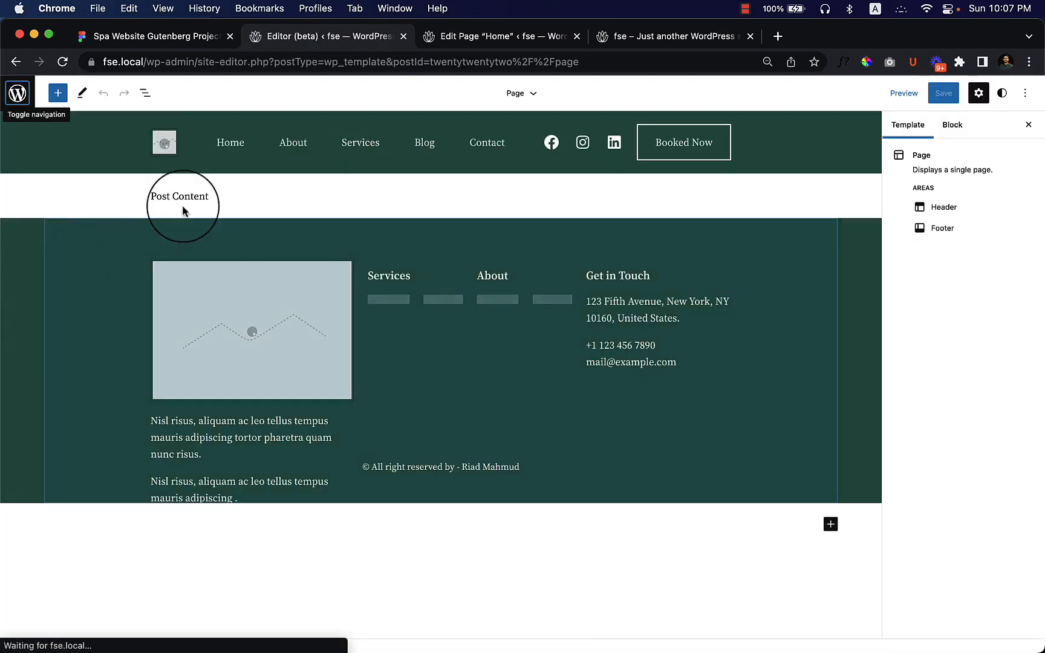
click(222, 197)
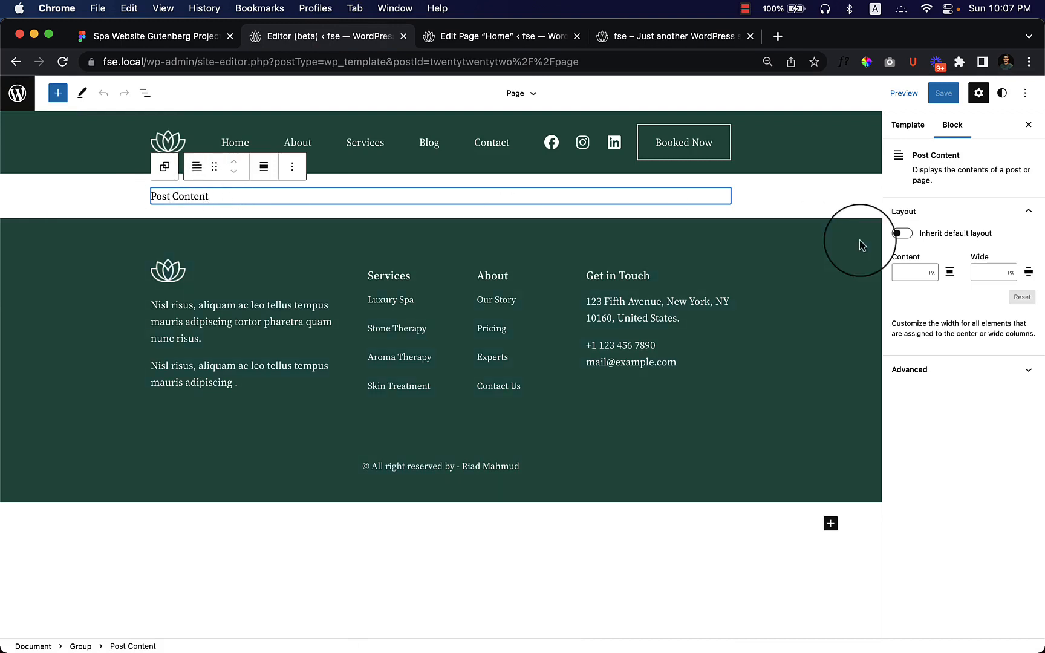
click(149, 94)
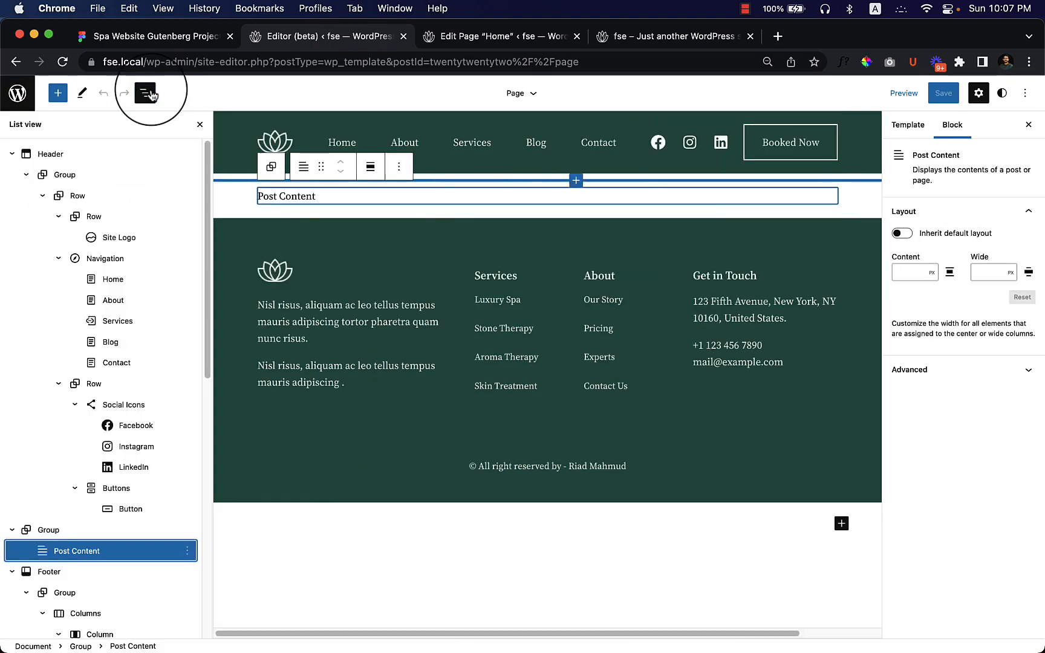
click(67, 531)
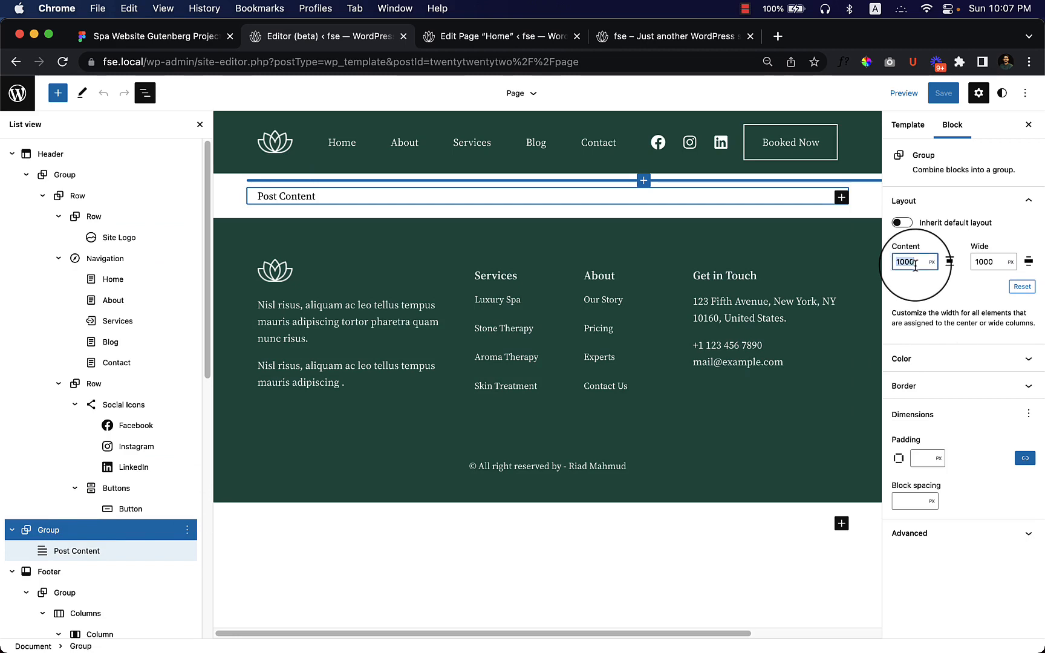
click(967, 290)
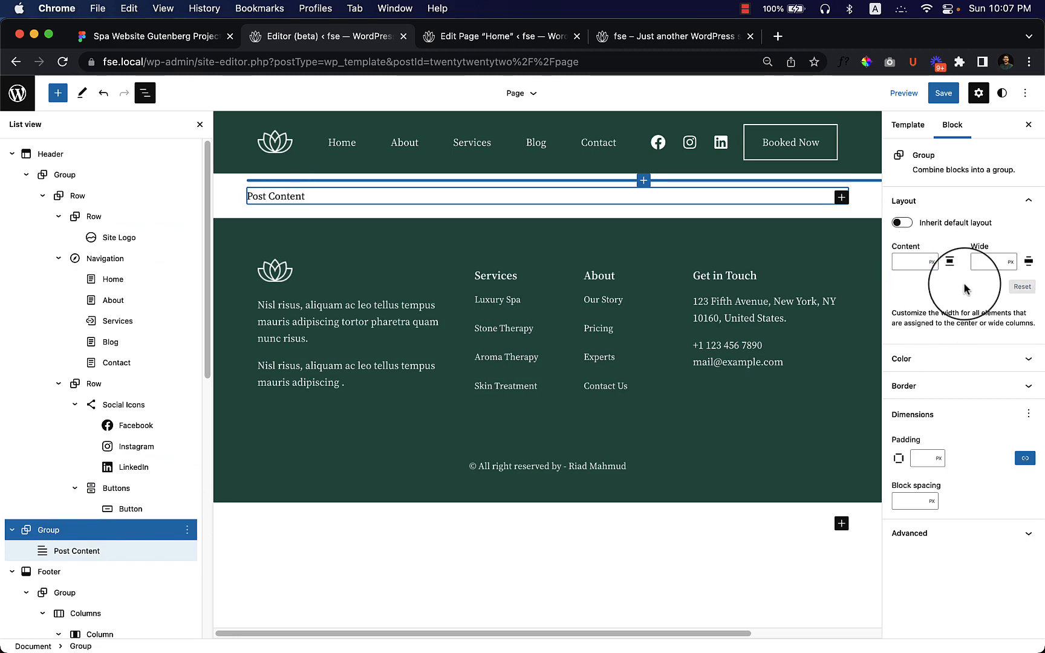
click(943, 93)
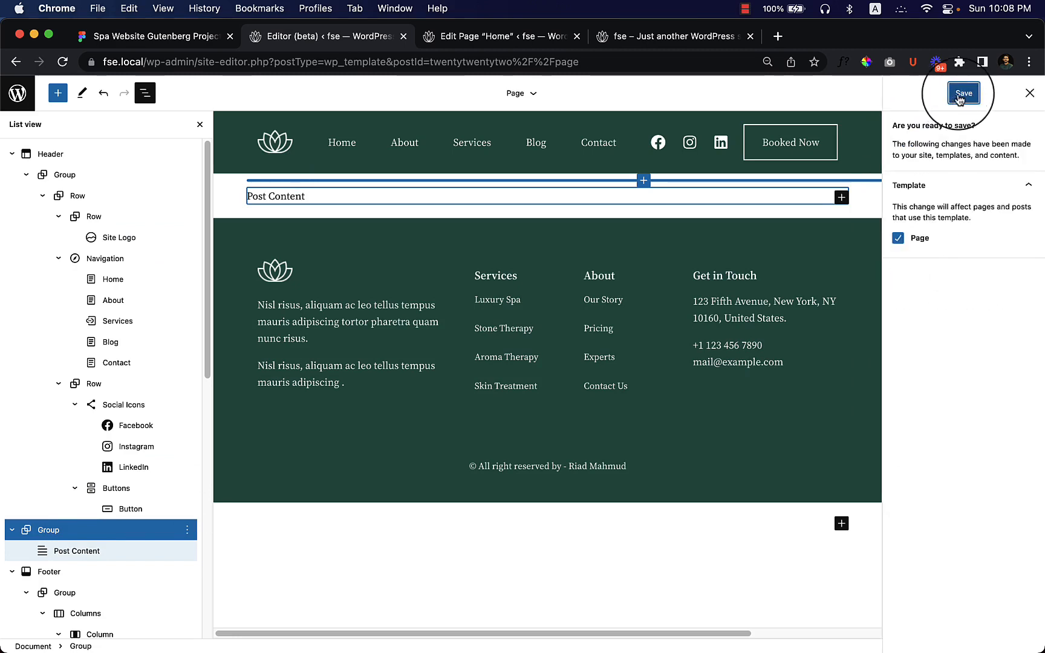
click(960, 97)
Reload the site's front page and check the hero's width and the spacing around its heading.
click(680, 47)
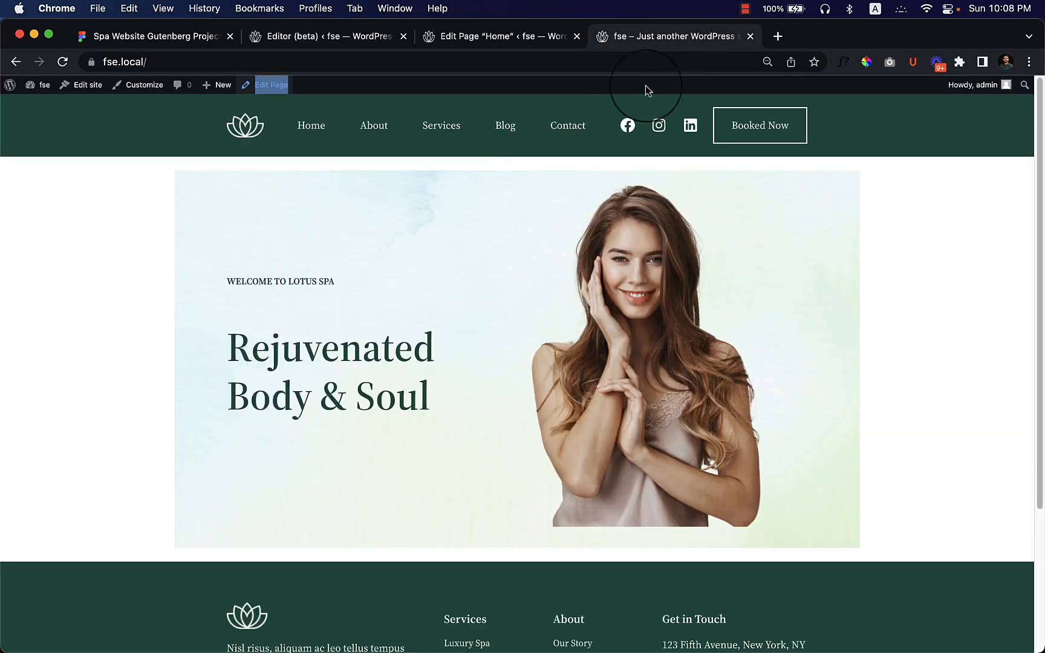
right_click(473, 247)
click(496, 288)
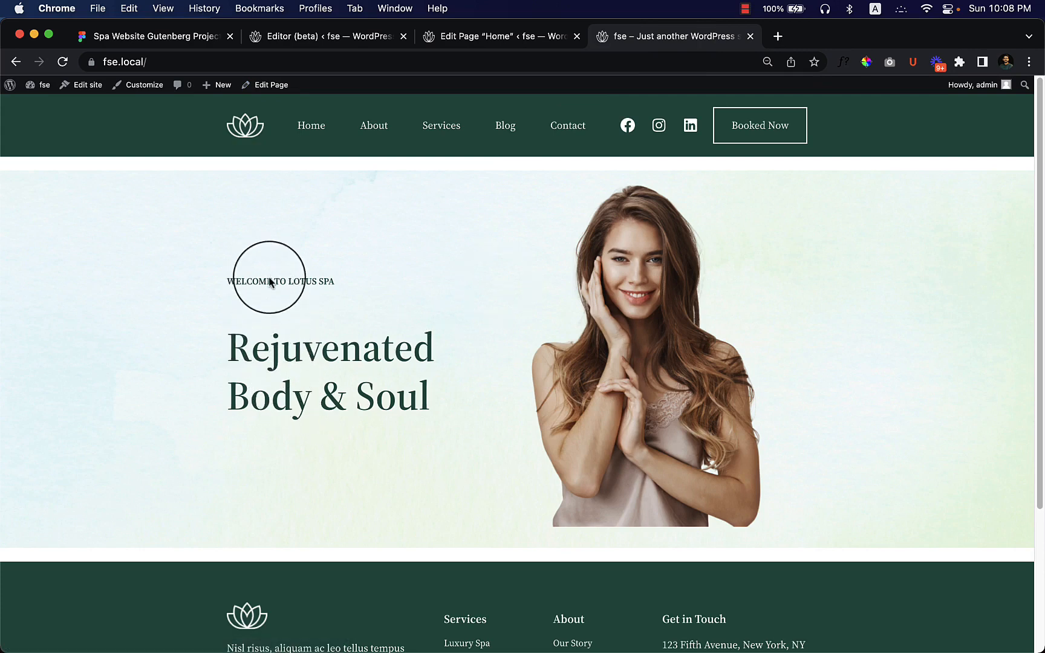
drag(232, 349, 434, 411)
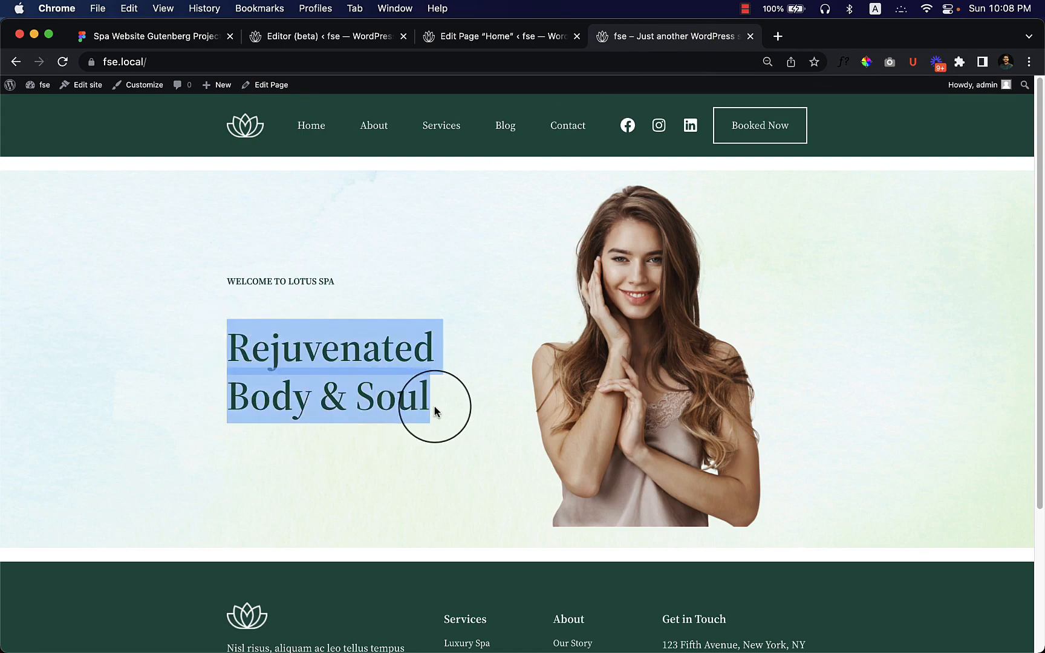
Add a margin setting to the "Rejuvenated Body & Soul" heading on the Home page and set it to 0 px.
click(508, 40)
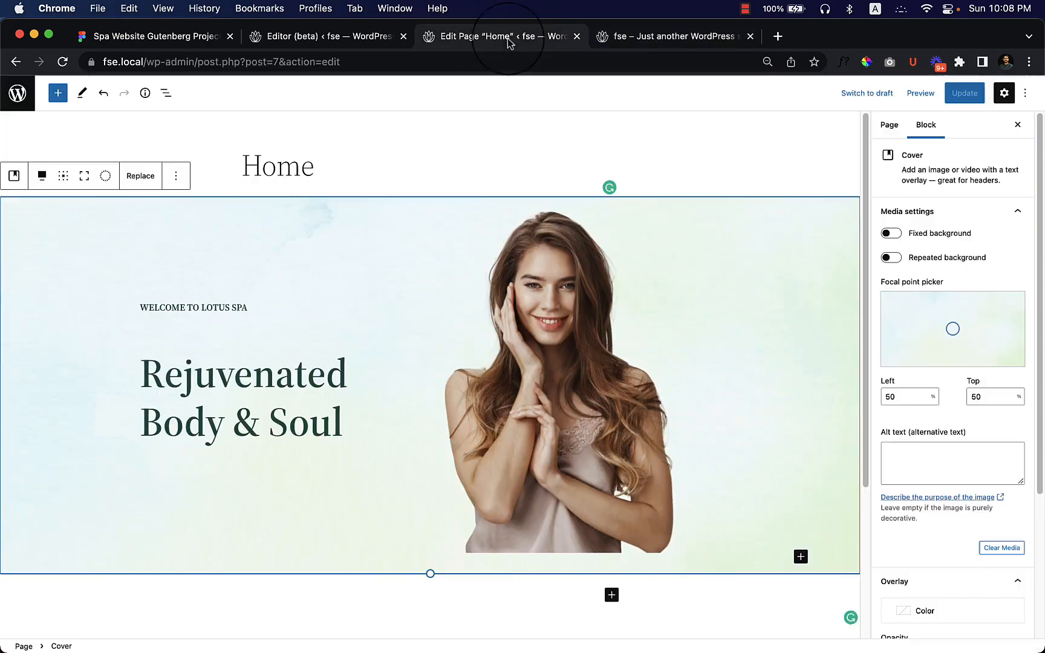
click(210, 375)
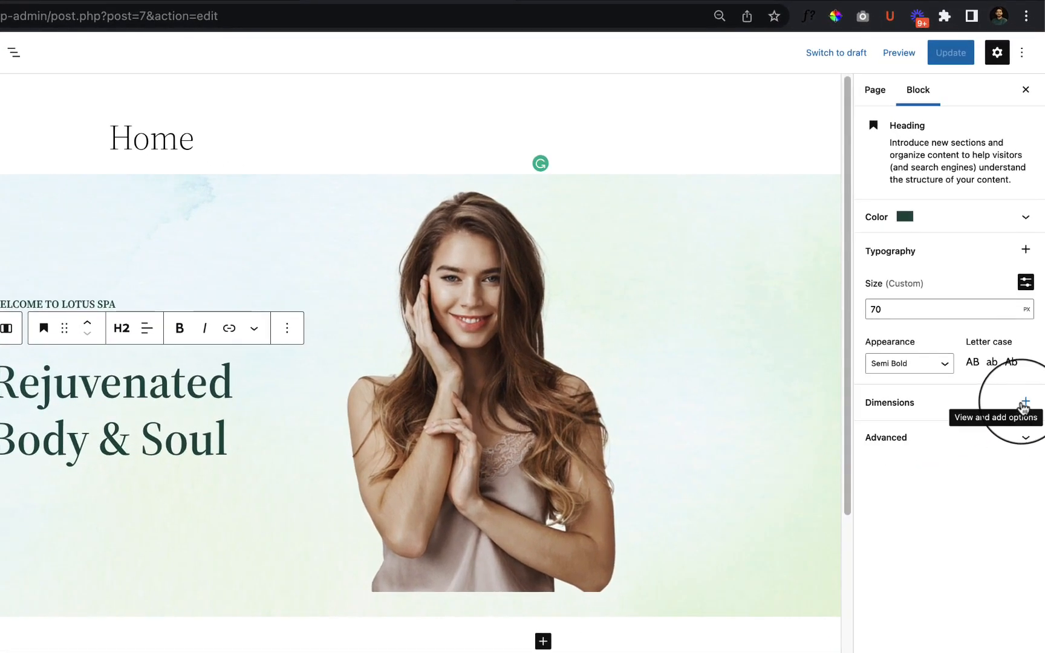
click(1023, 404)
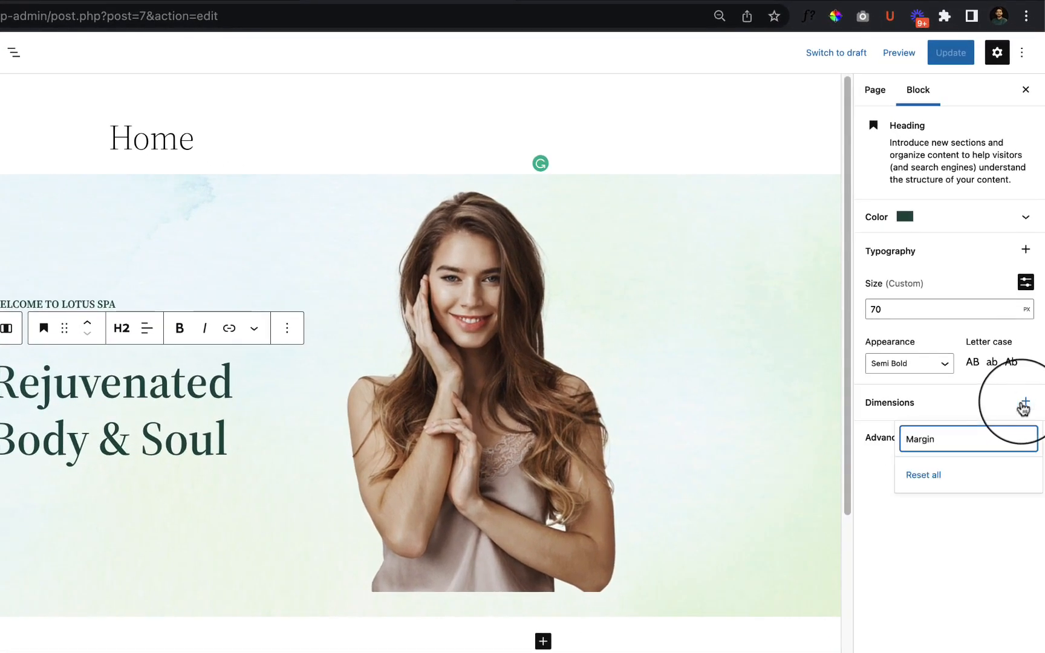
click(926, 441)
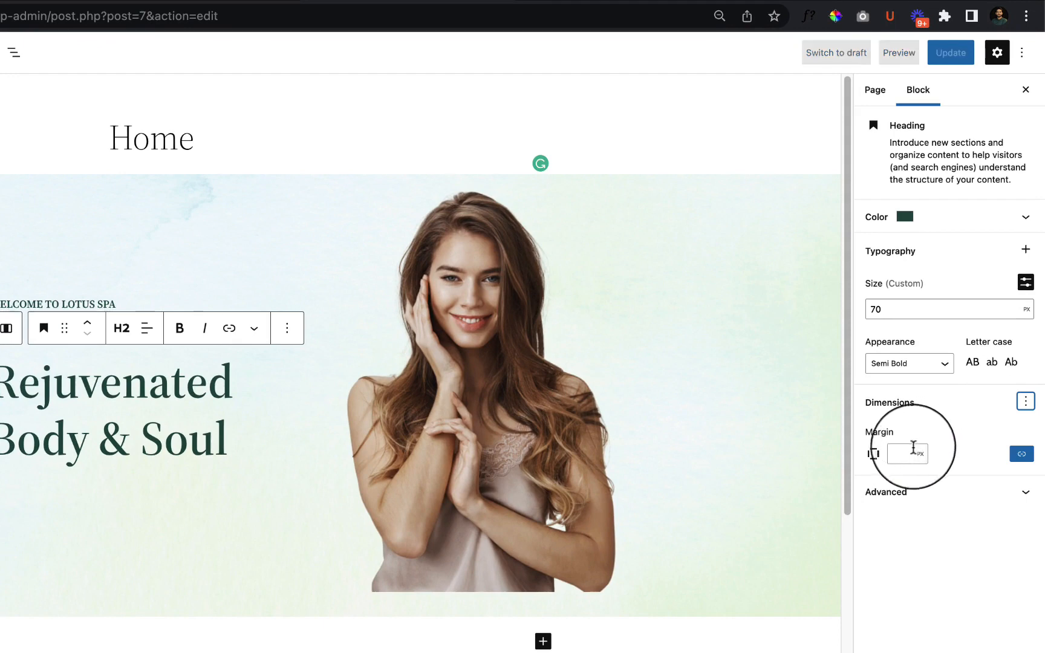
click(904, 454)
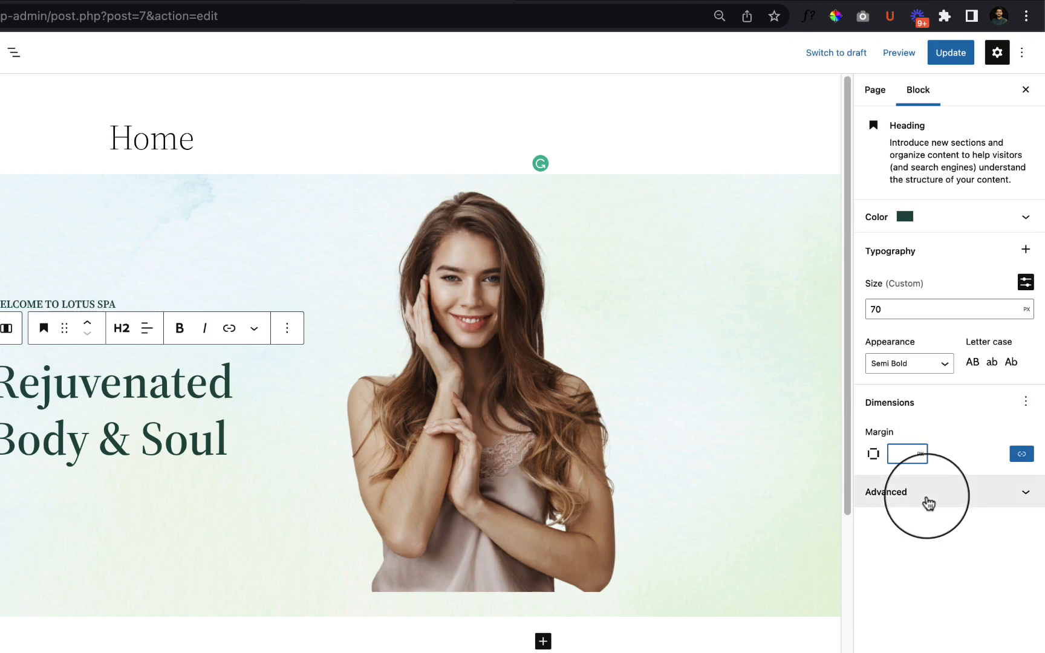
click(954, 454)
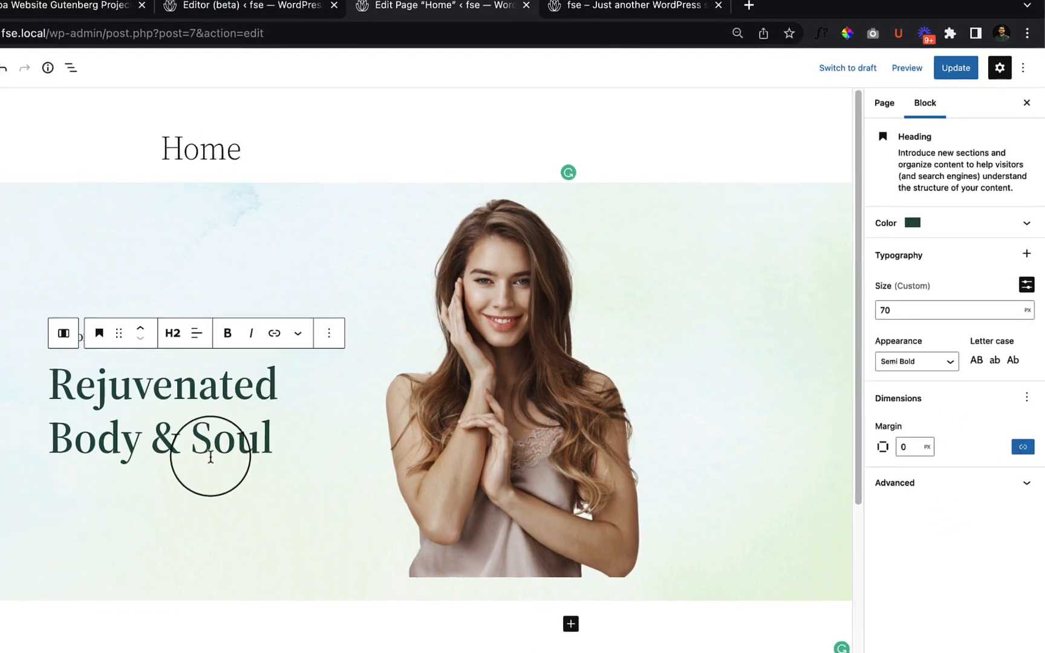
click(193, 477)
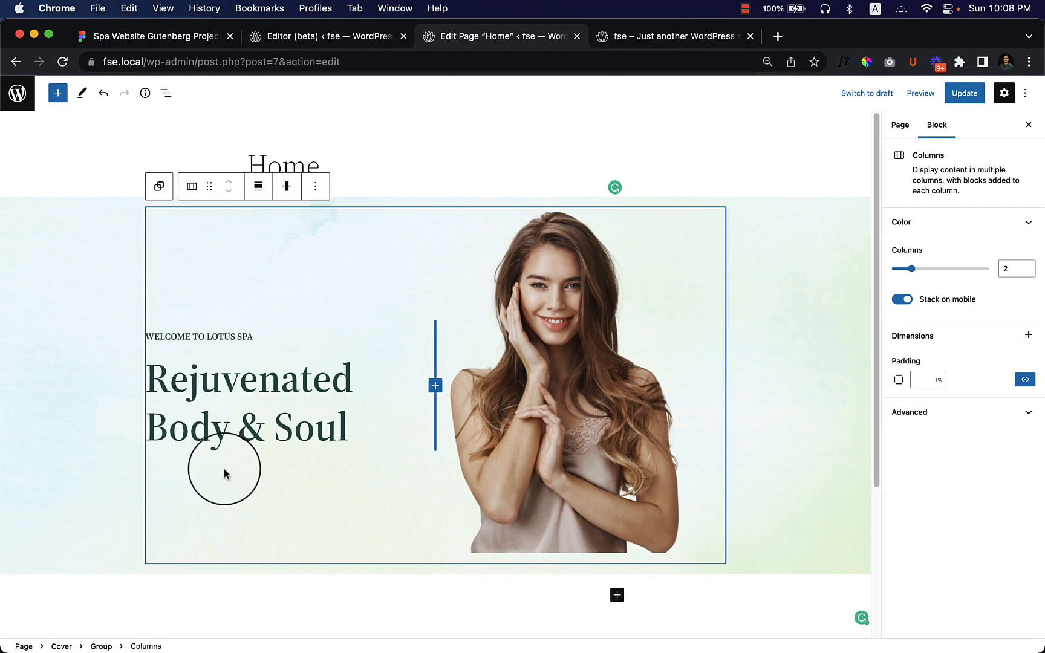
Copy the "Ante risus blandit vitae" description from the Figma design and paste it as a new paragraph below the hero heading.
click(145, 38)
triple_click(391, 372)
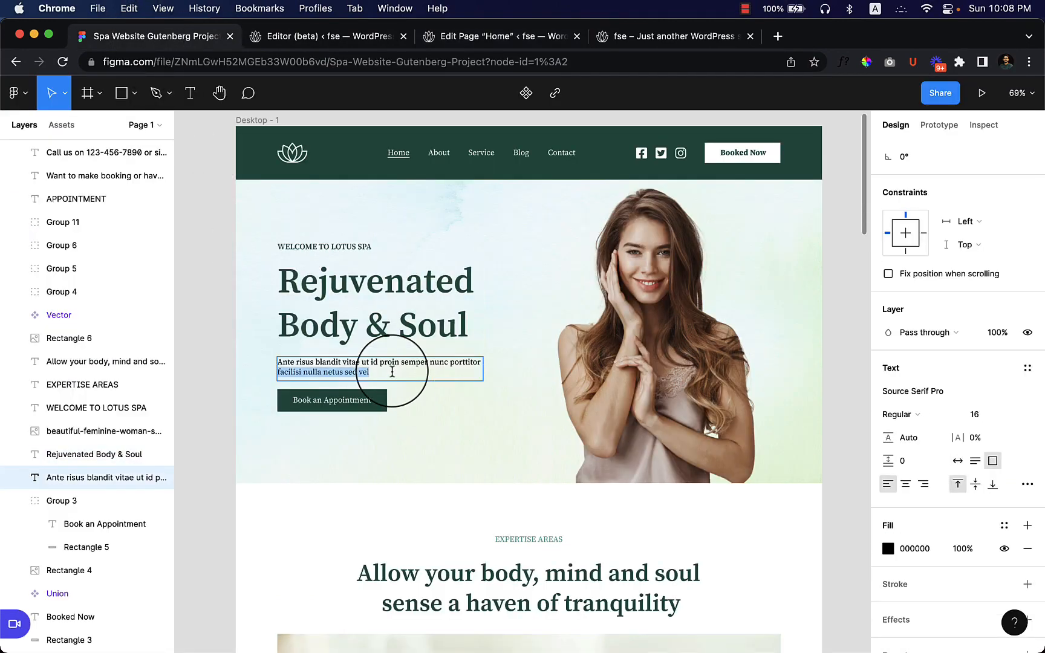
double_click(385, 372)
drag(384, 373, 264, 363)
key(super+c)
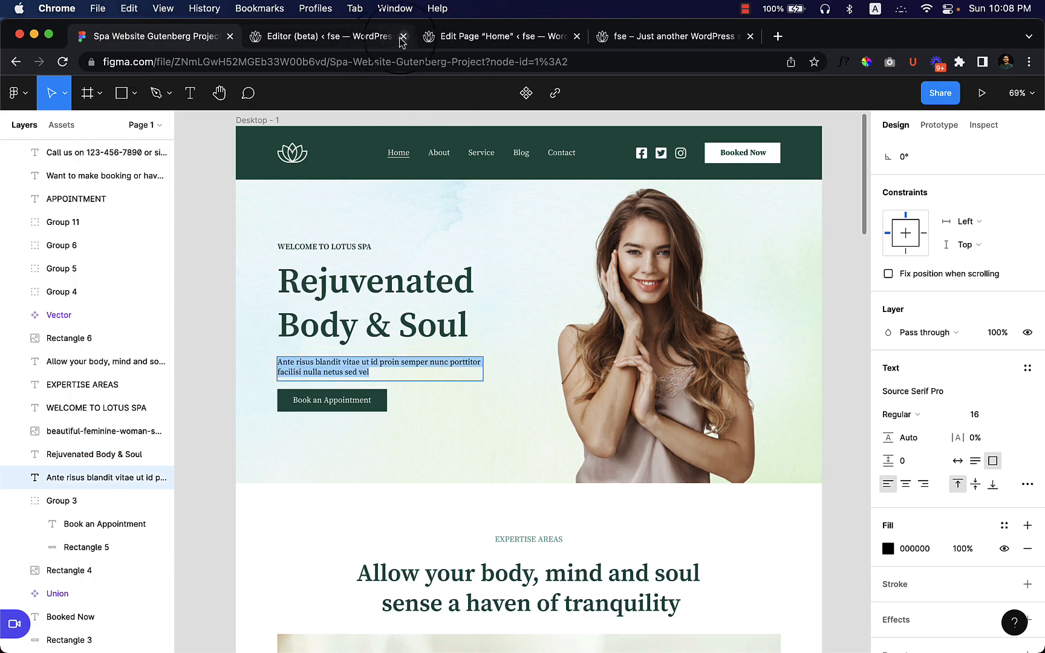
click(469, 37)
click(349, 419)
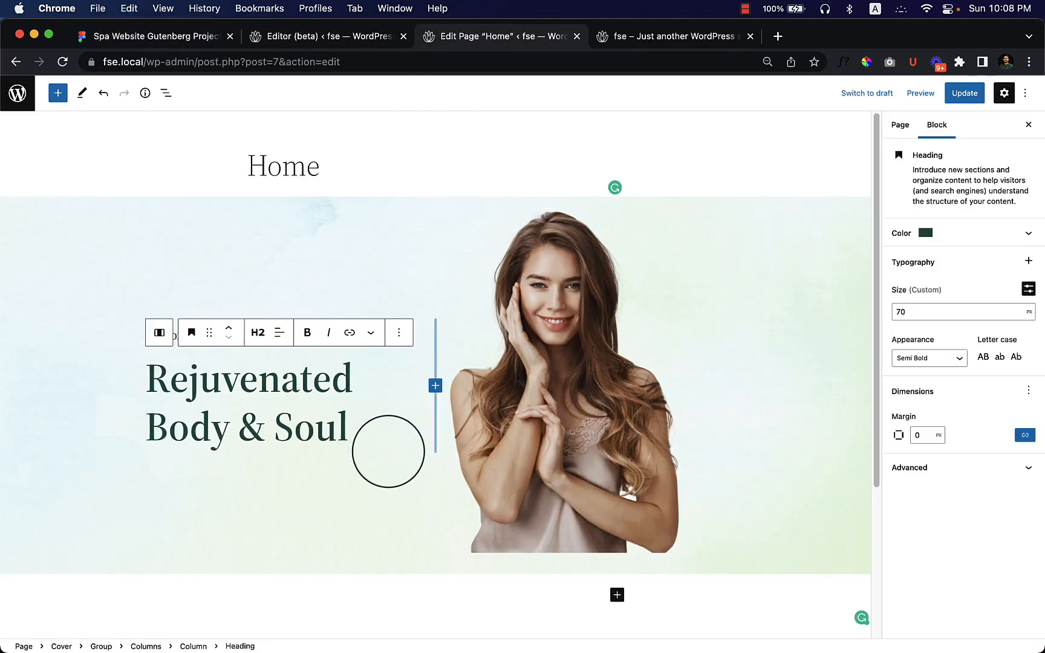
key(Return)
key(super+v)
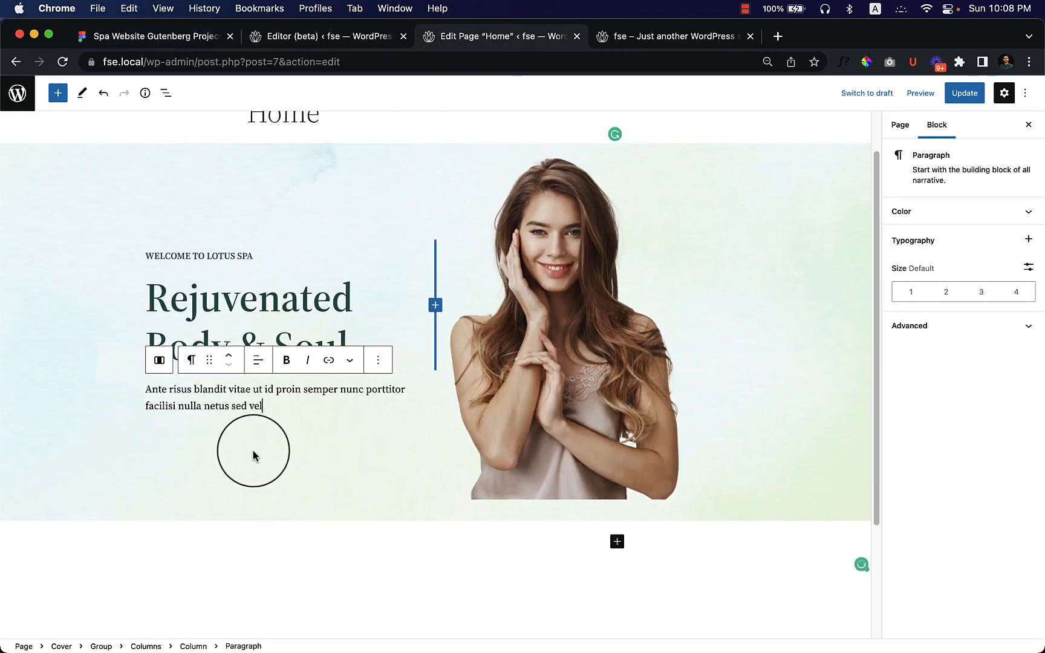
Copy the "Book an Appointment" label from the Figma design and use it for a new Buttons block below the hero description.
click(187, 34)
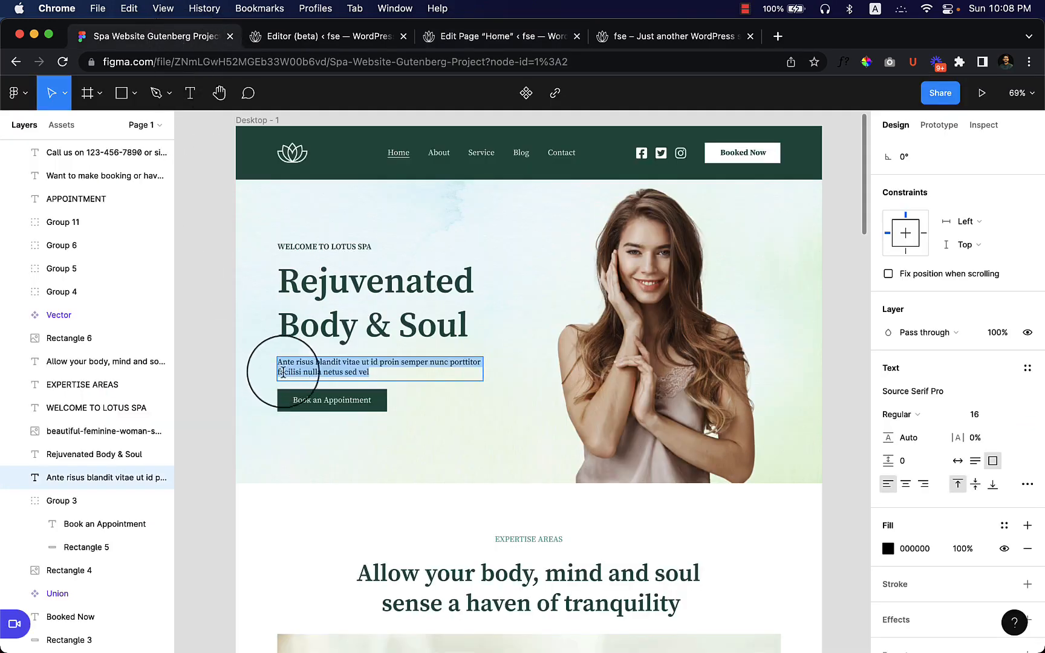
double_click(329, 403)
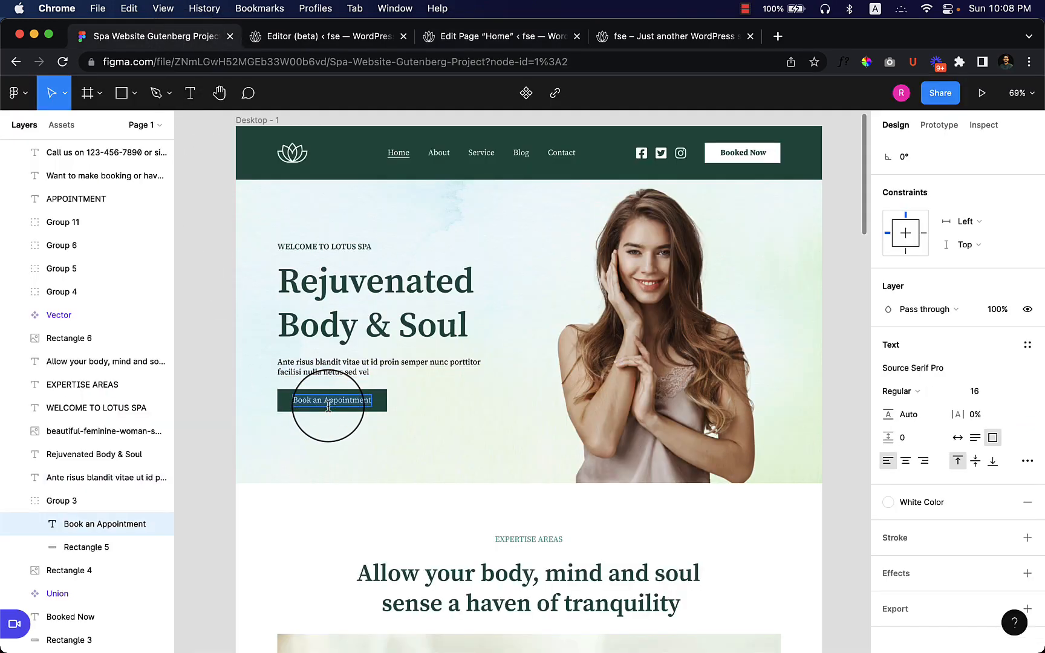
click(493, 41)
click(286, 415)
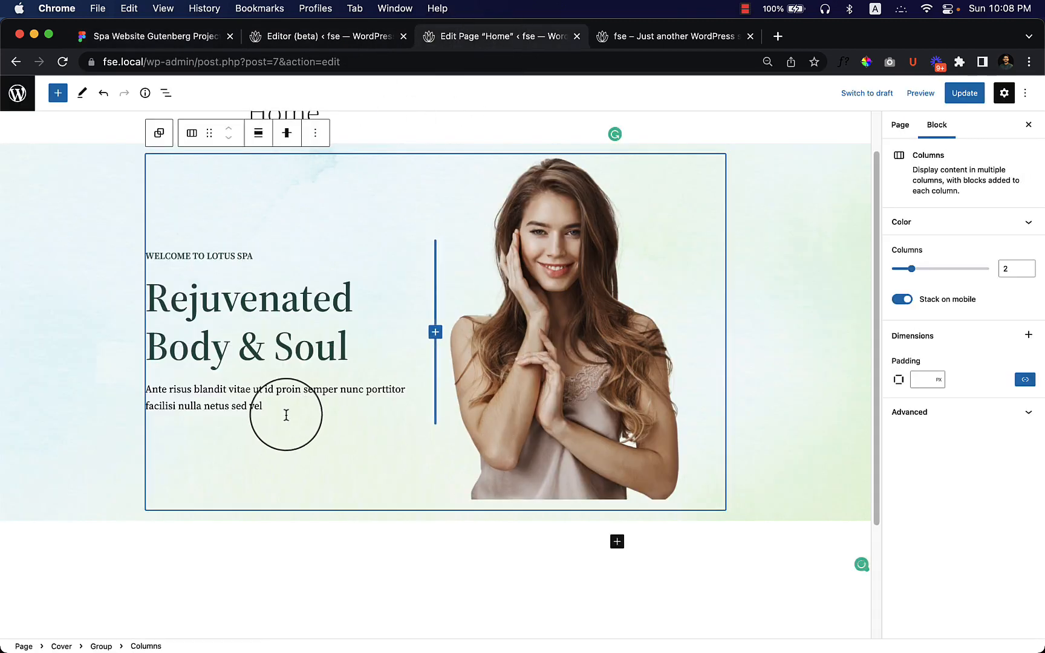
click(287, 407)
key(Return)
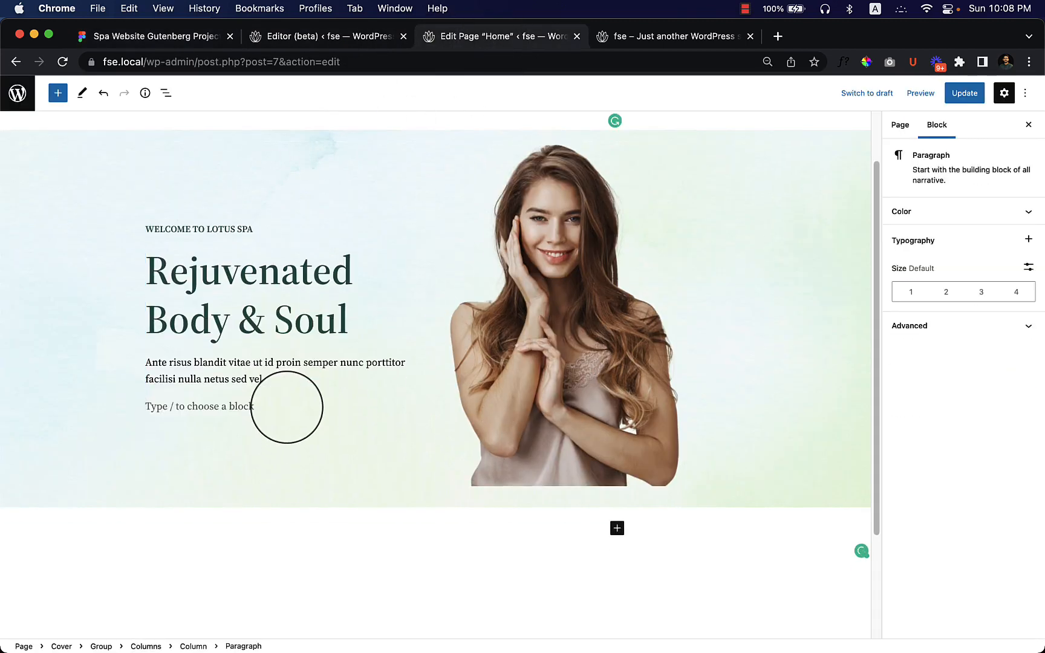
text(/)
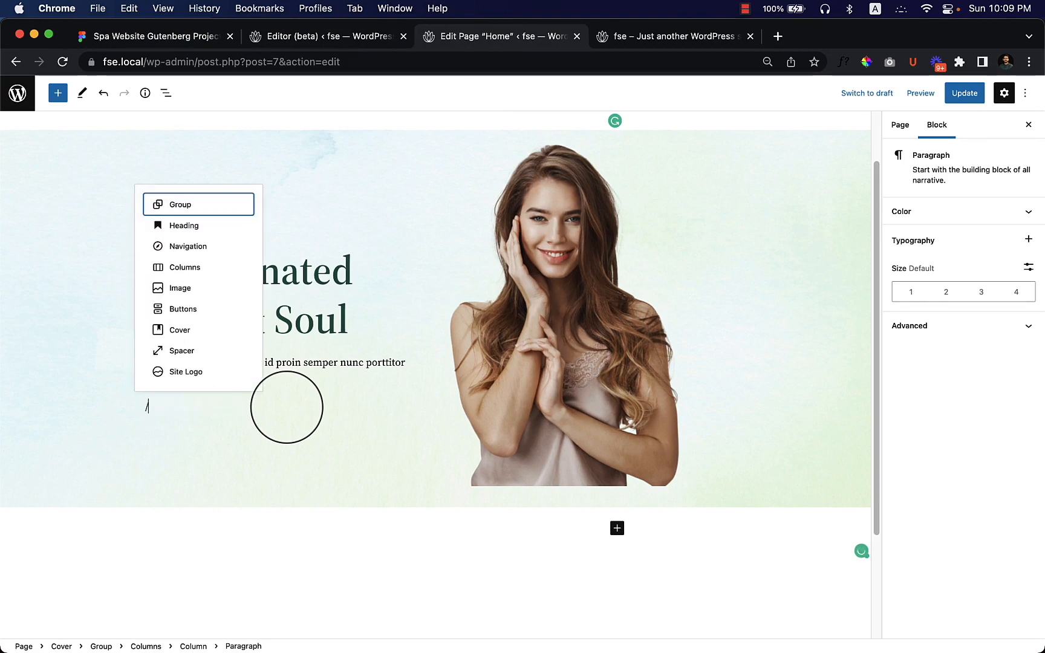
text(butt)
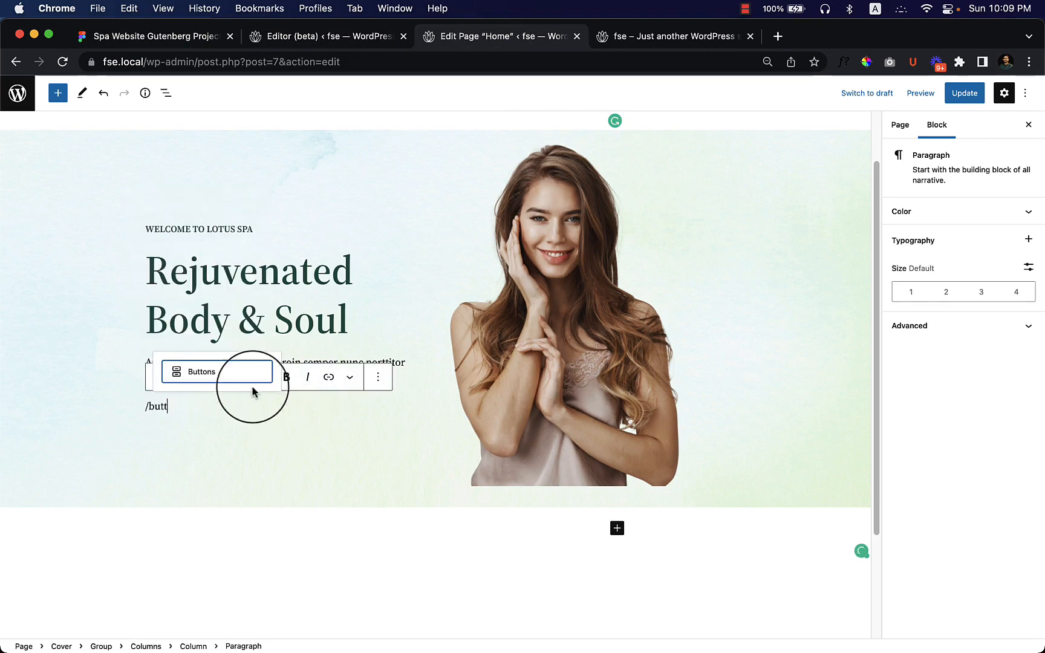
click(233, 373)
click(199, 416)
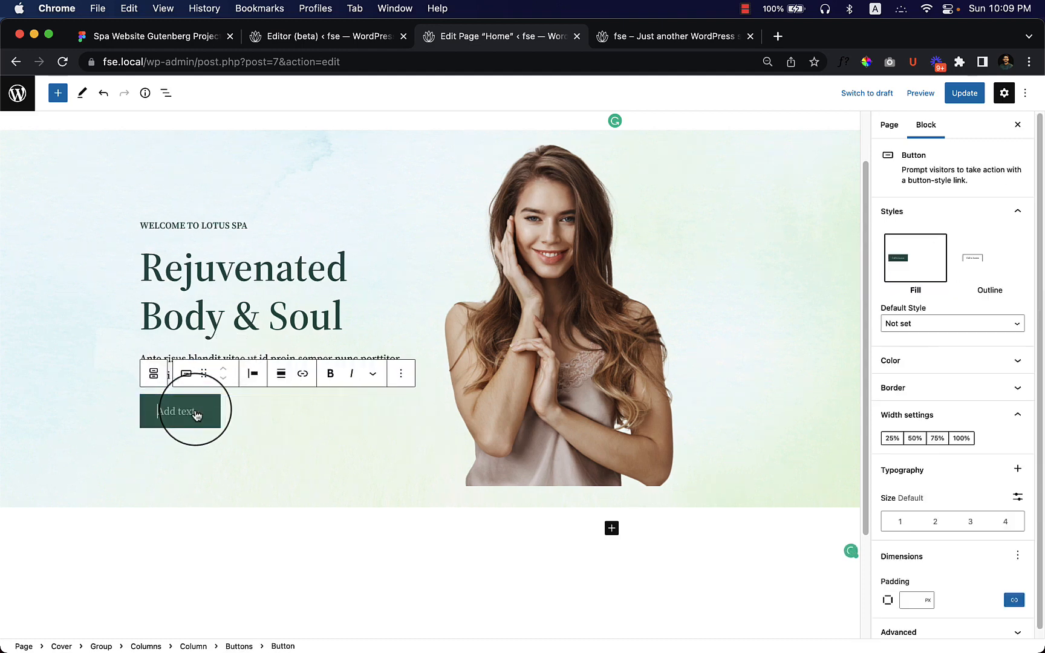
text(Book an Appointment)
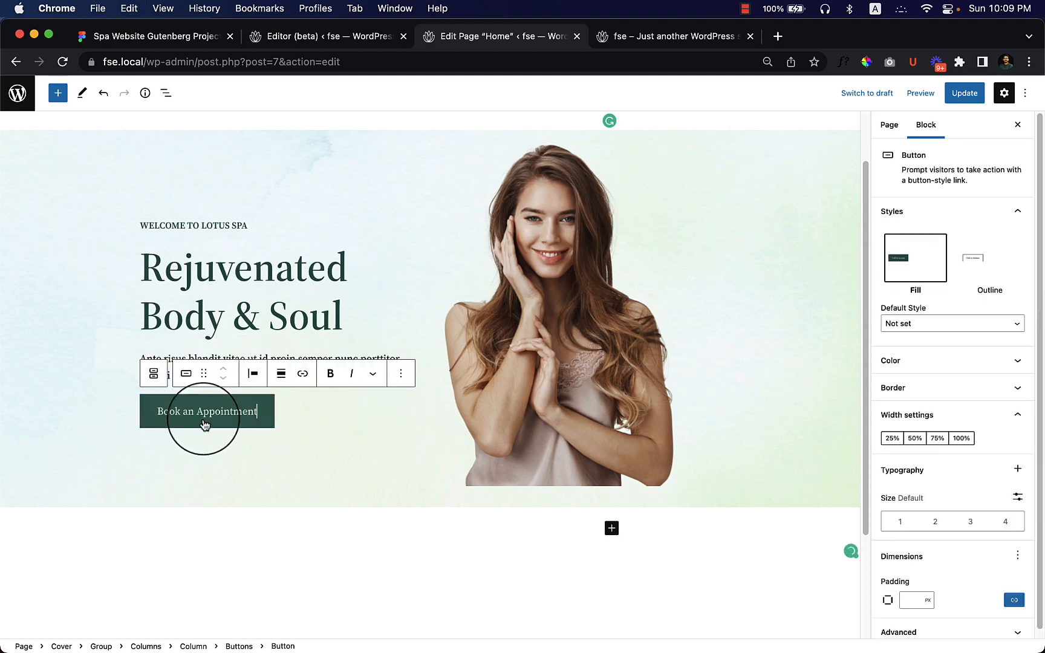
Link the "Book an Appointment" button to # and update the Home page.
click(299, 375)
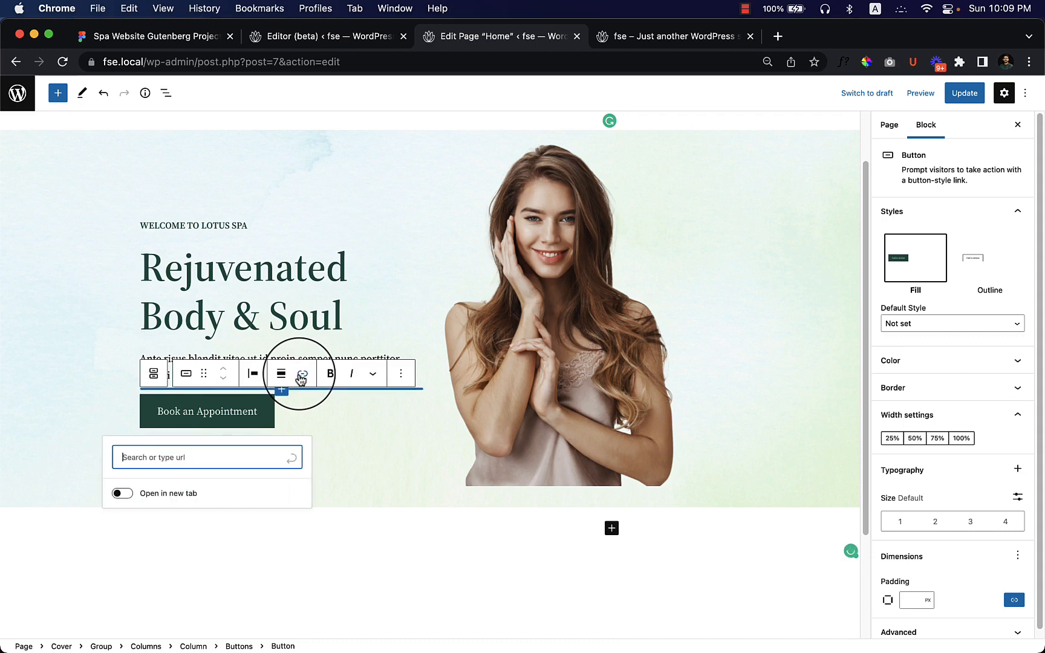
text(#)
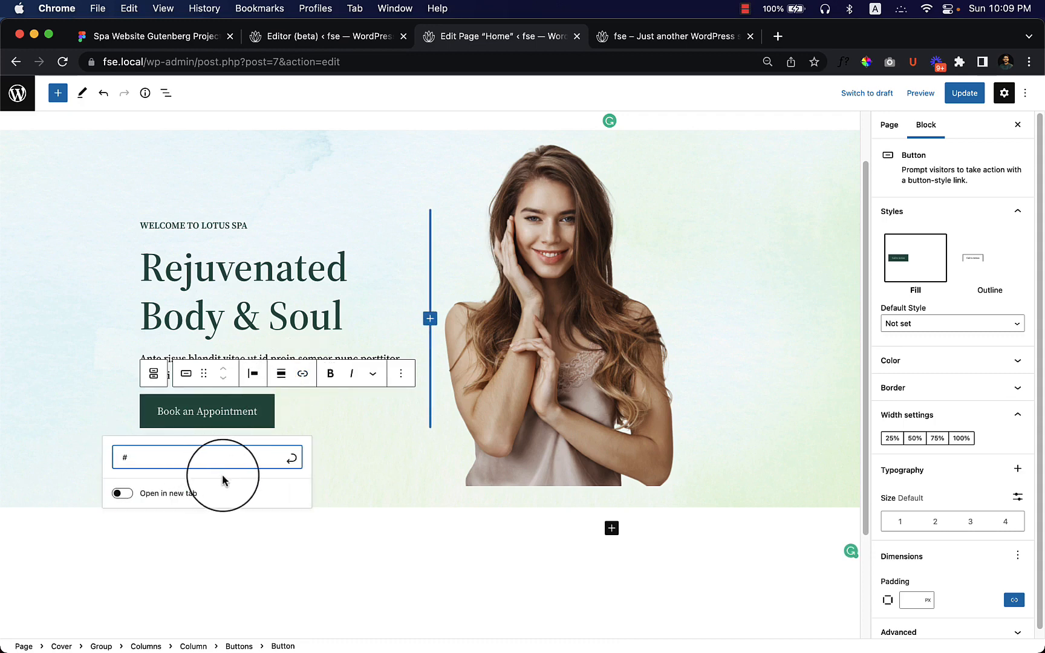
click(291, 458)
click(304, 419)
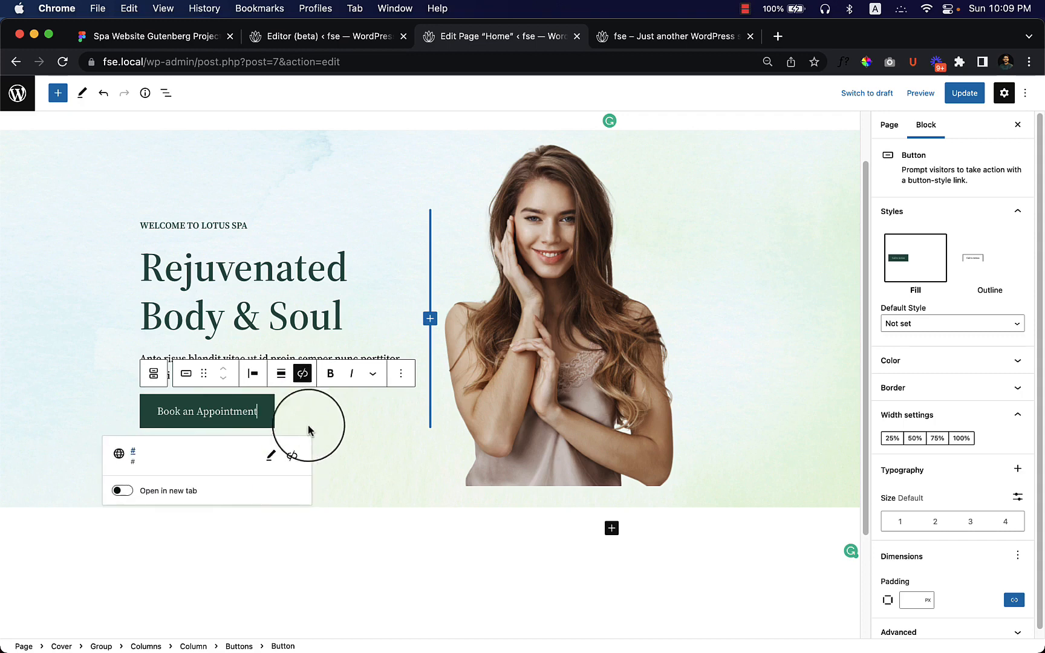
click(383, 464)
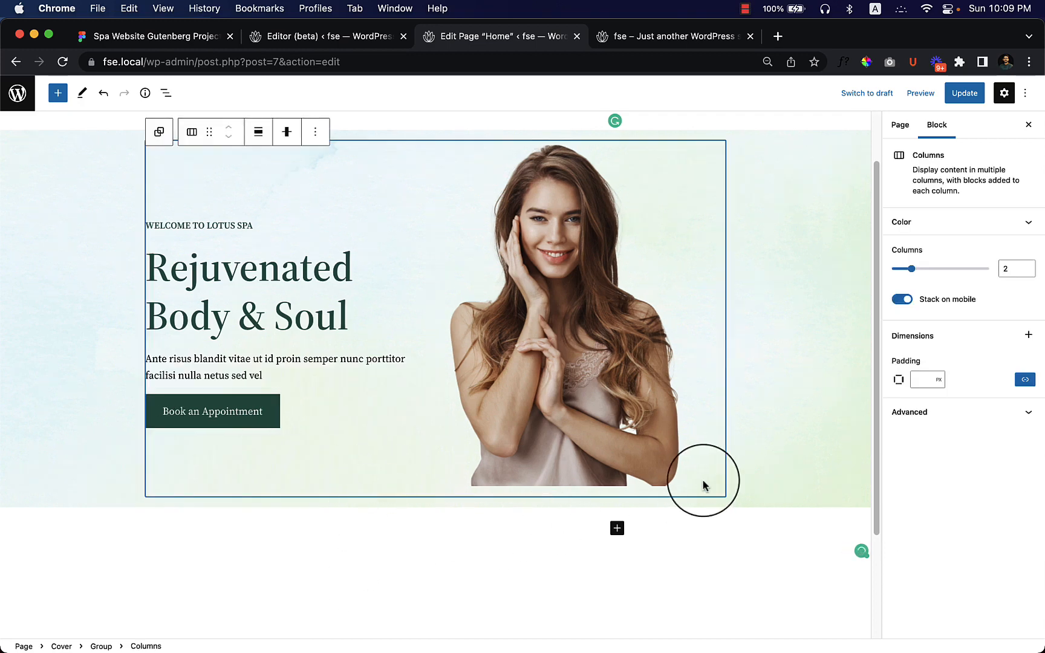
click(965, 93)
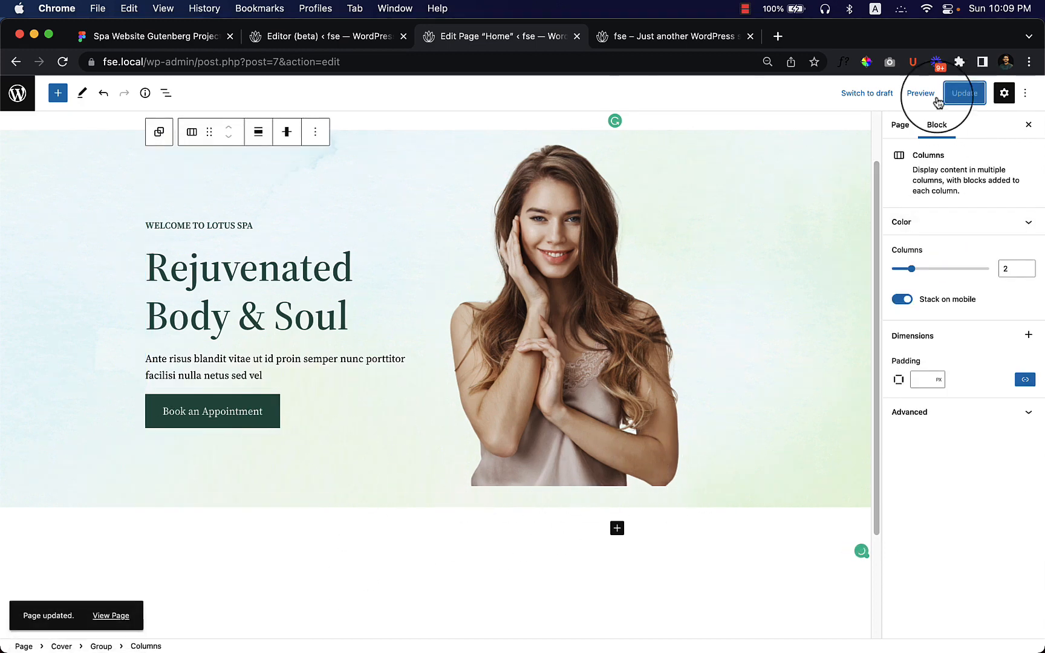
Reload the site's front page and compare its hero section with the Figma design.
click(671, 36)
right_click(477, 247)
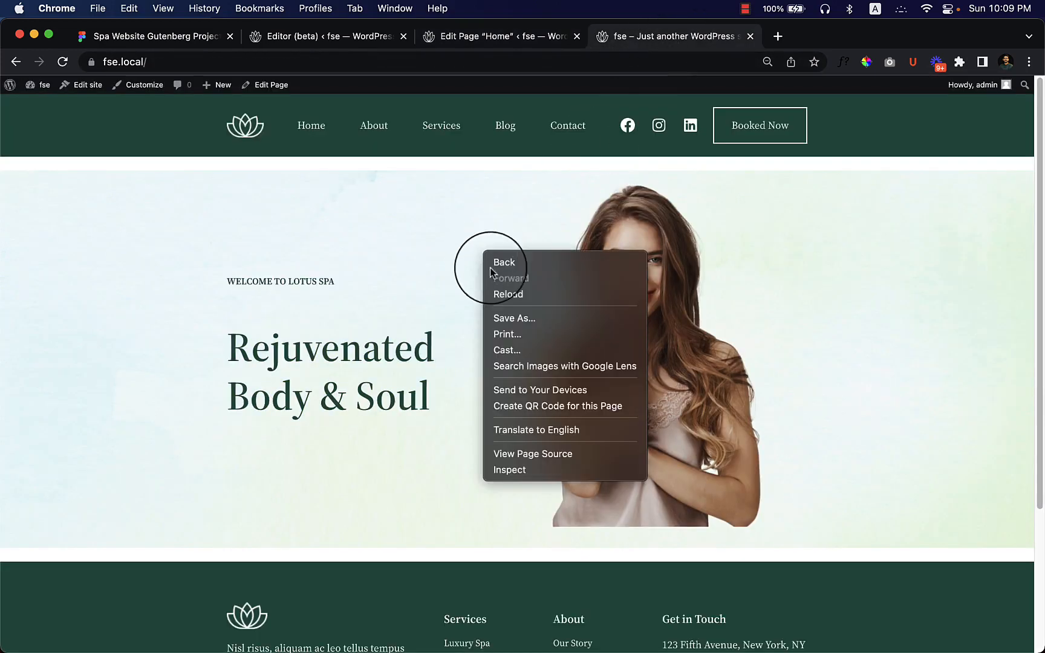
click(510, 292)
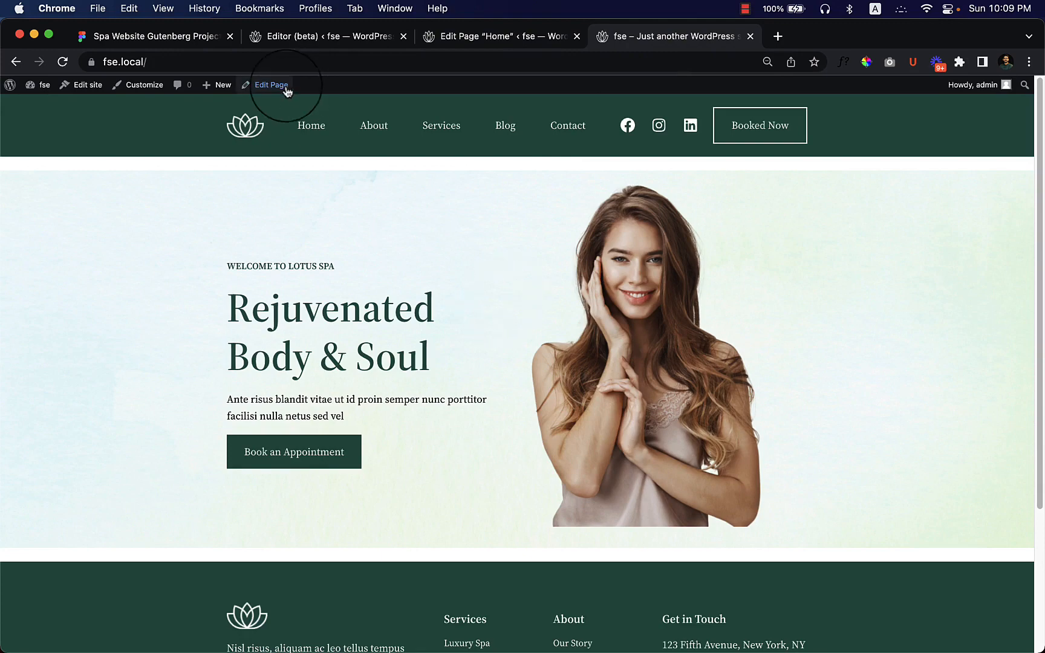
click(121, 37)
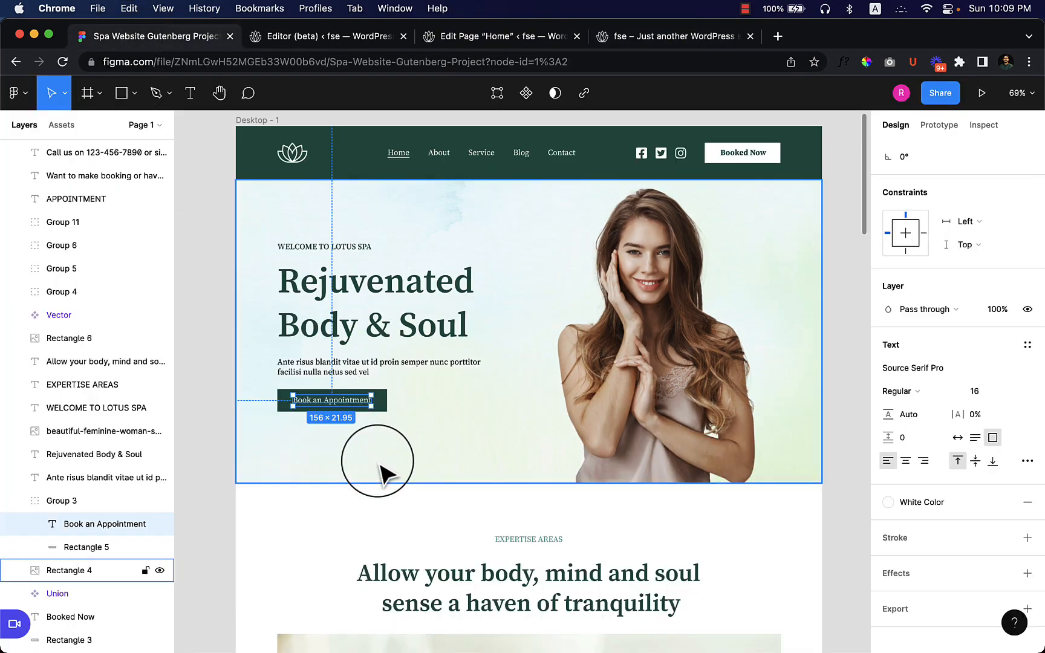
click(712, 36)
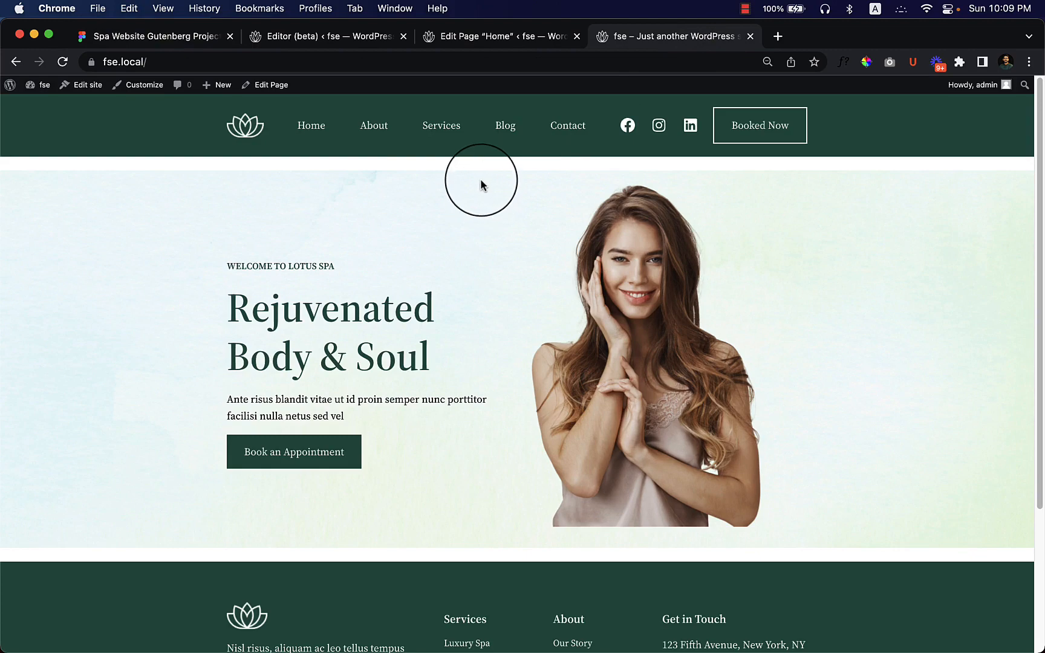
Inspect the front page in the developer tools and expand the main element to examine the gap between header and hero.
right_click(497, 168)
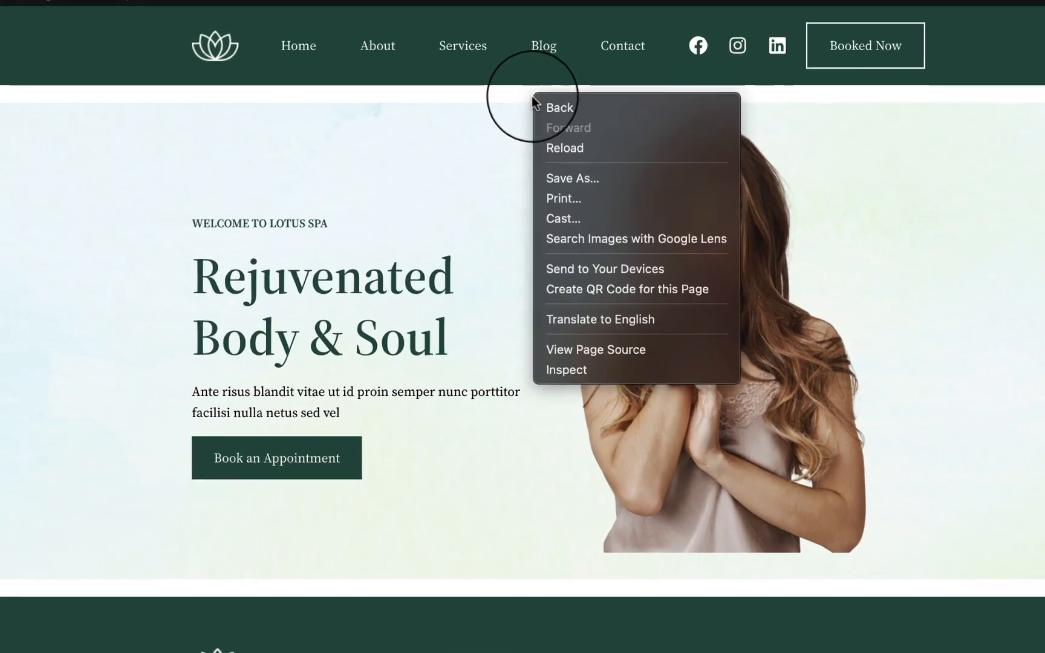
click(398, 171)
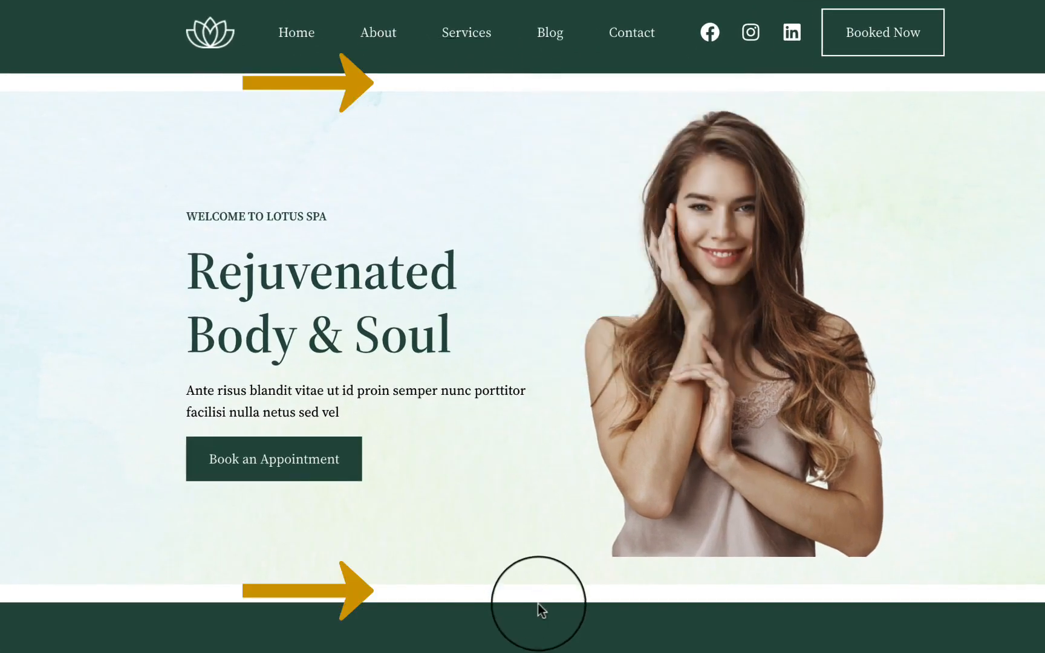
right_click(483, 85)
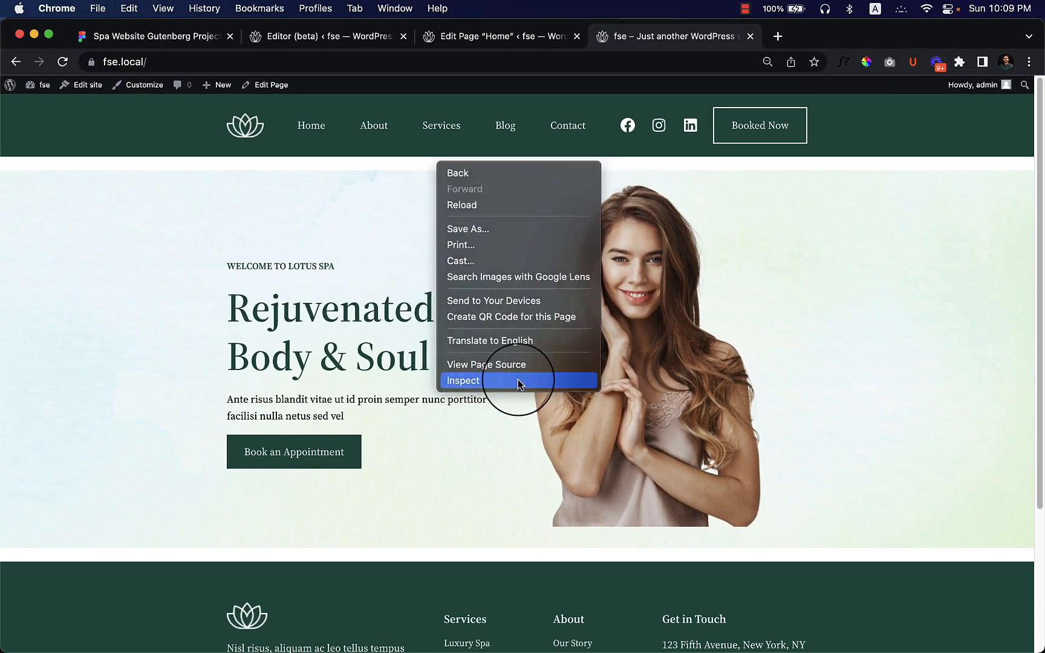
click(519, 384)
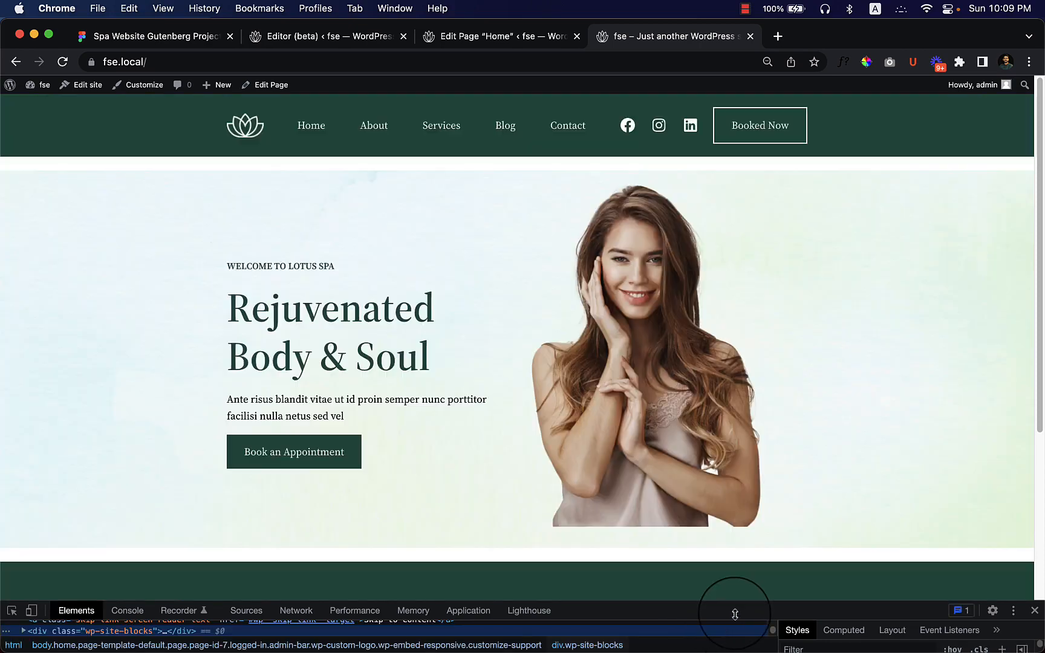
drag(733, 607, 763, 488)
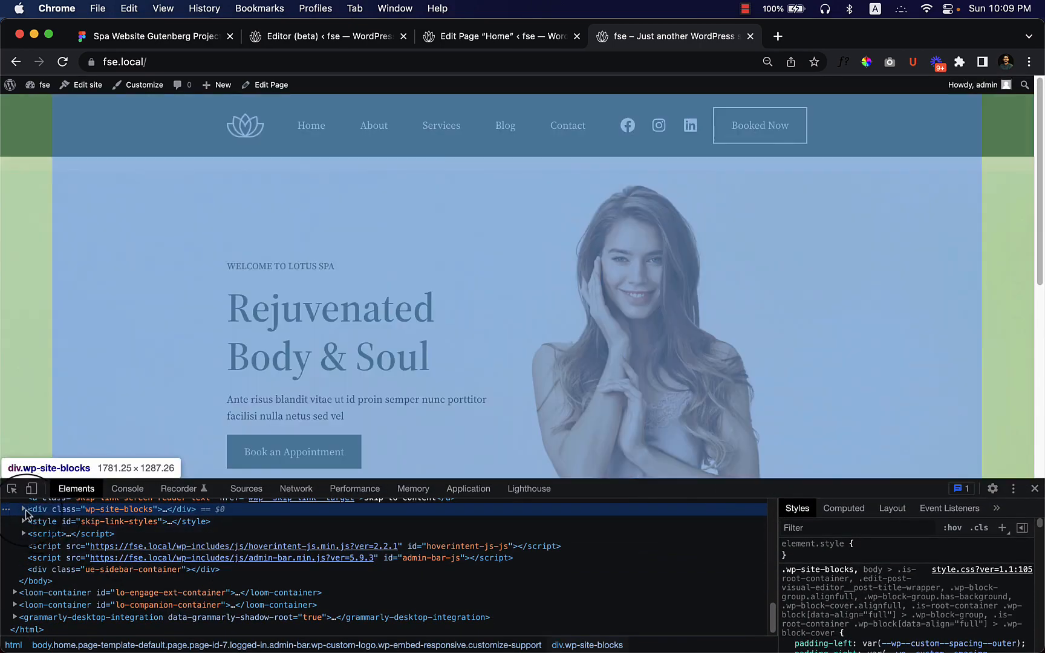
click(24, 510)
click(45, 522)
click(64, 537)
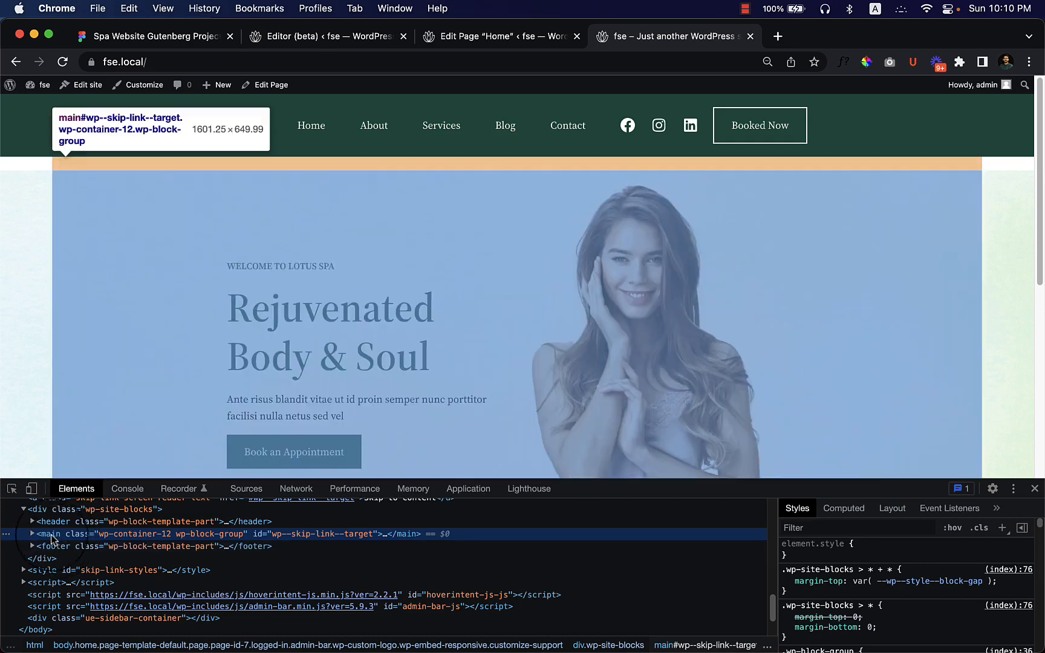
click(32, 533)
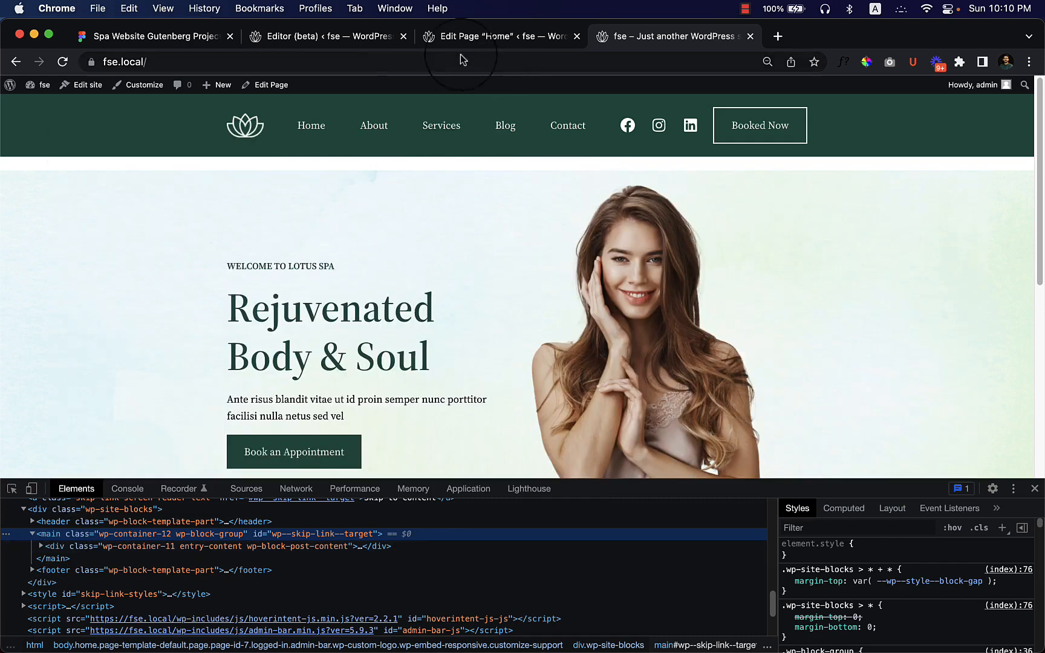
In the site editor's Page template, check the dimension options of the Group around Post Content.
click(330, 37)
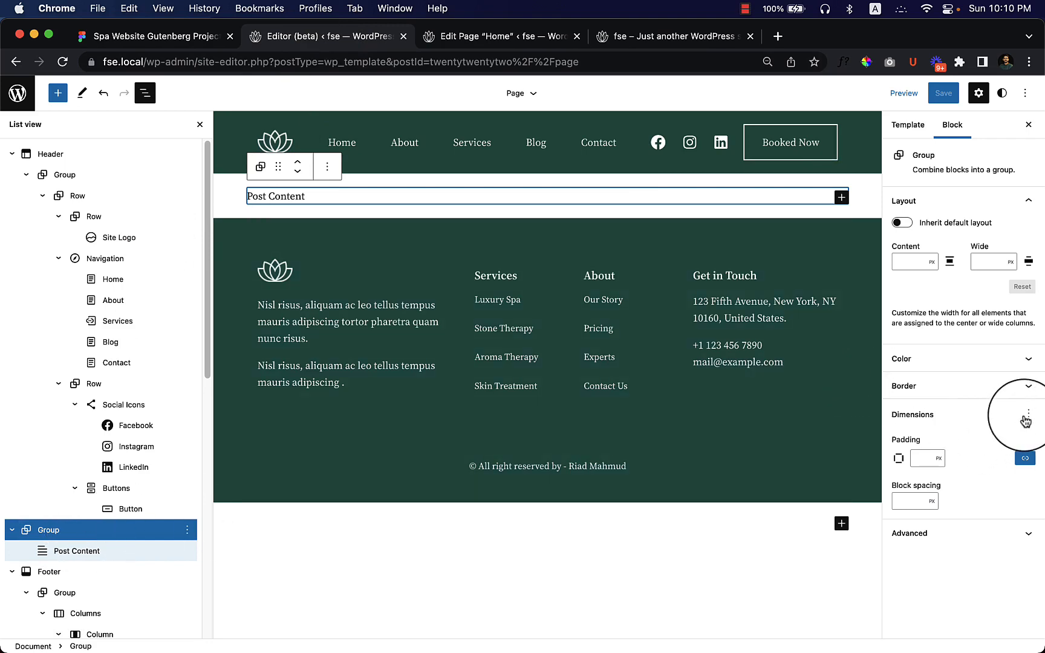
click(1028, 414)
click(962, 569)
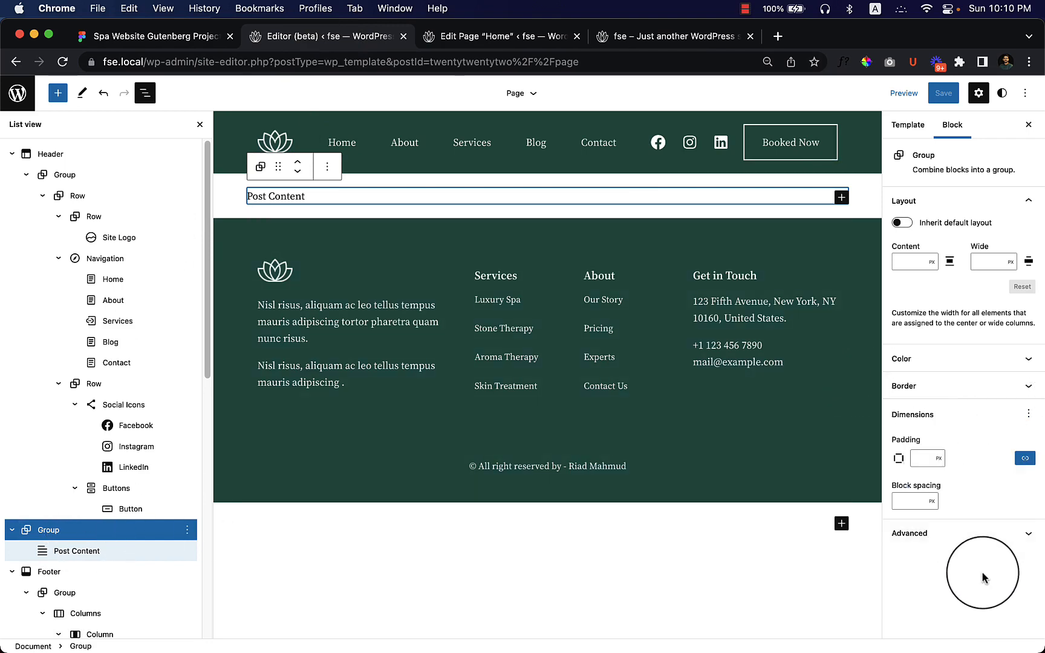
click(921, 458)
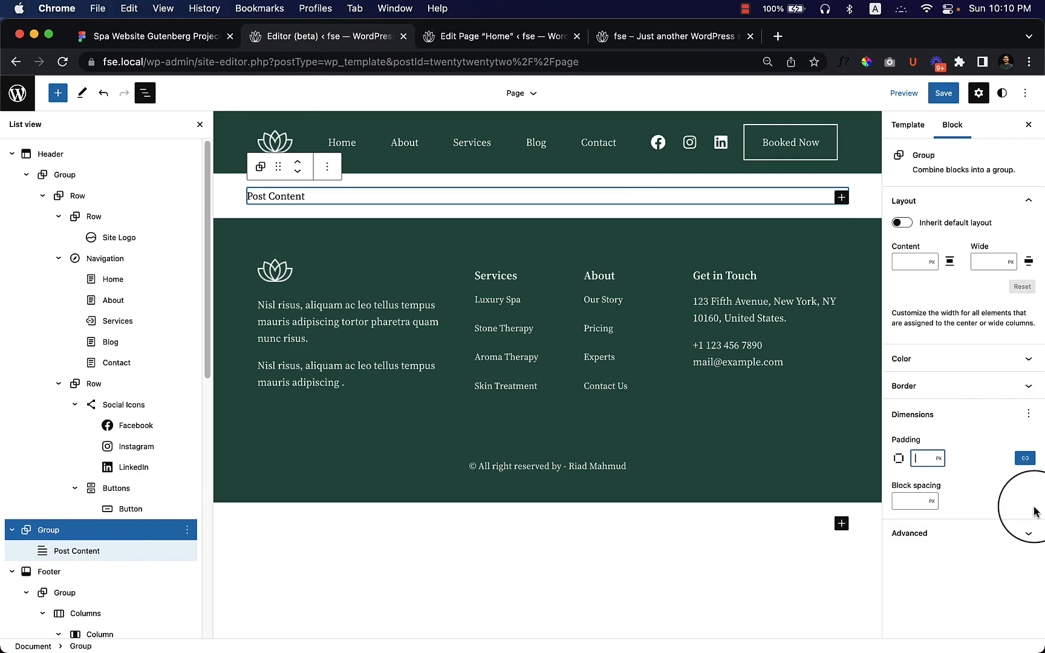
On the front page, toggle the main element's block-gap margin-top rule off and on to test its effect on the gap above the hero.
click(658, 38)
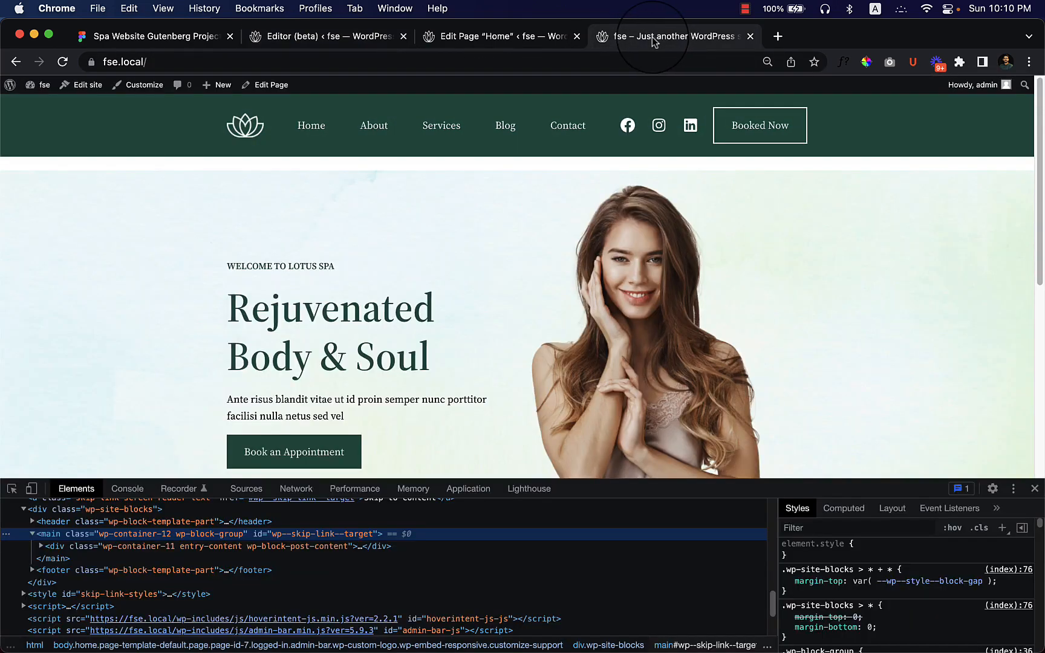
click(787, 583)
click(786, 583)
click(787, 584)
click(787, 584)
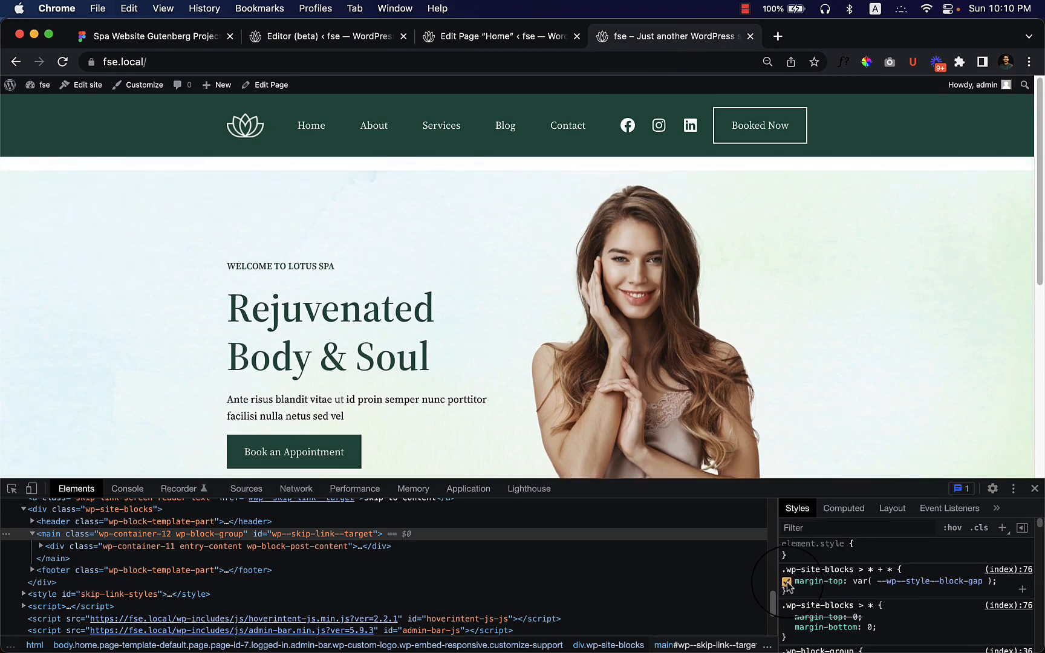
click(787, 583)
click(787, 584)
click(787, 583)
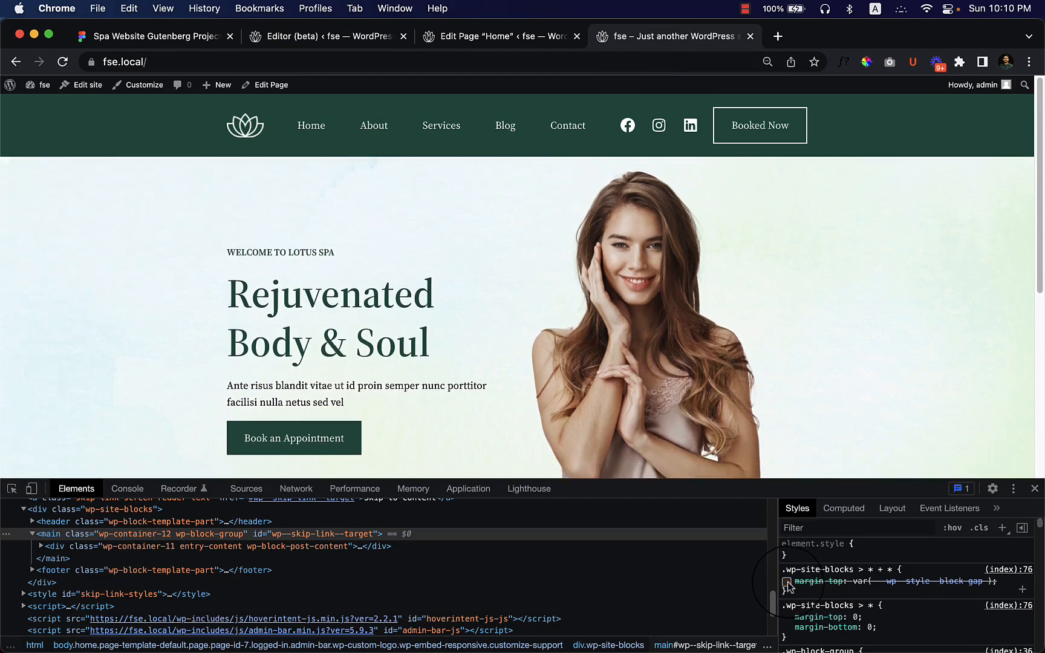
click(787, 583)
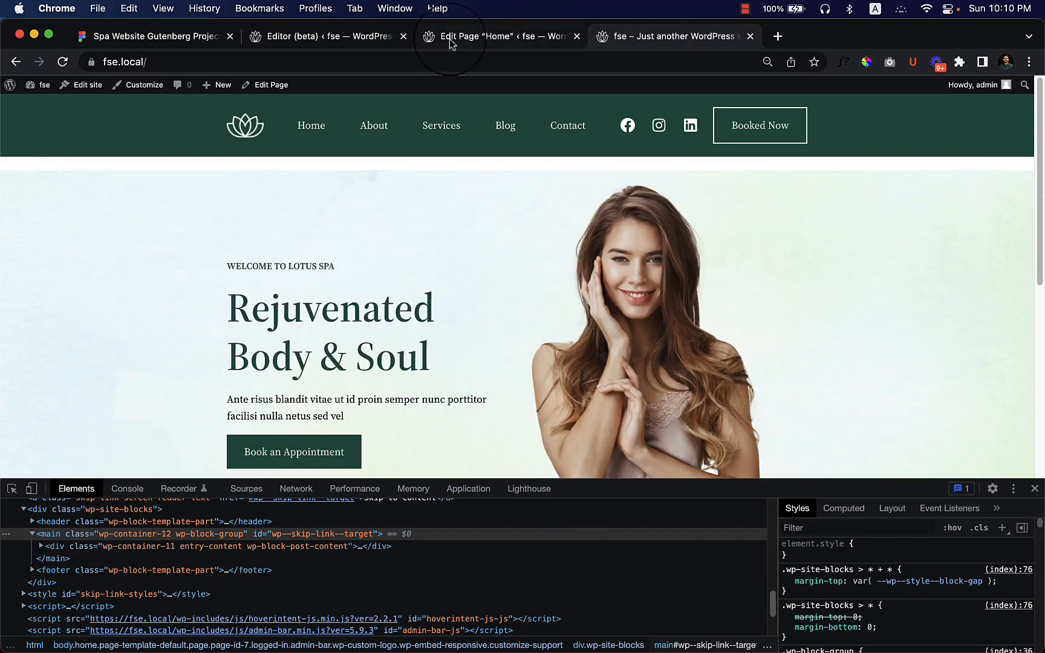
In the site editor's Page template, set the block spacing of the Group around Post Content to 0 px.
click(444, 38)
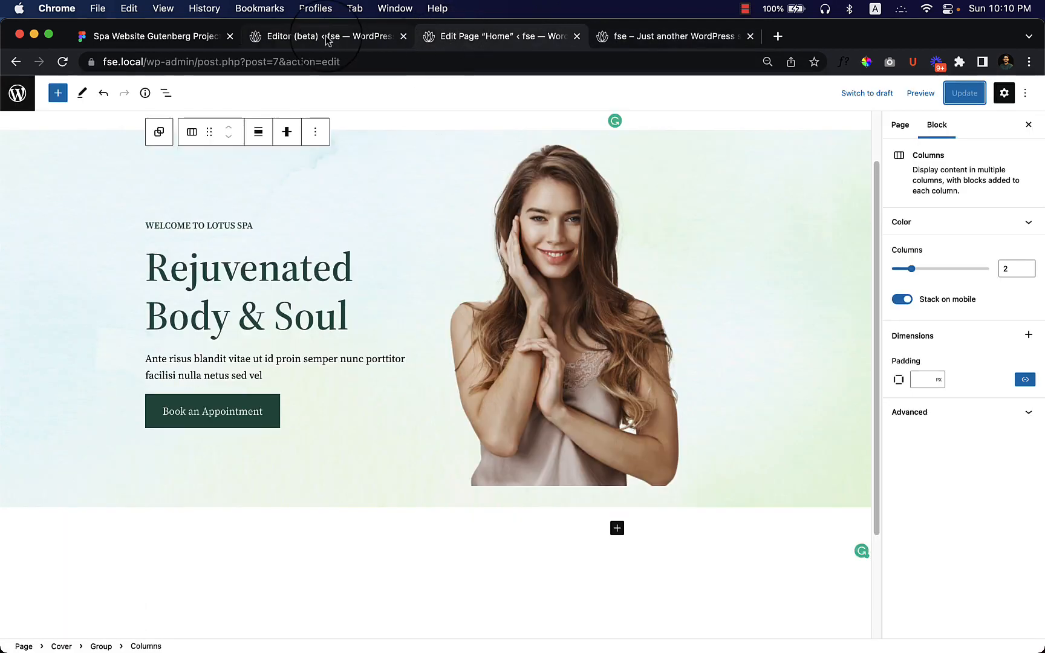
click(333, 37)
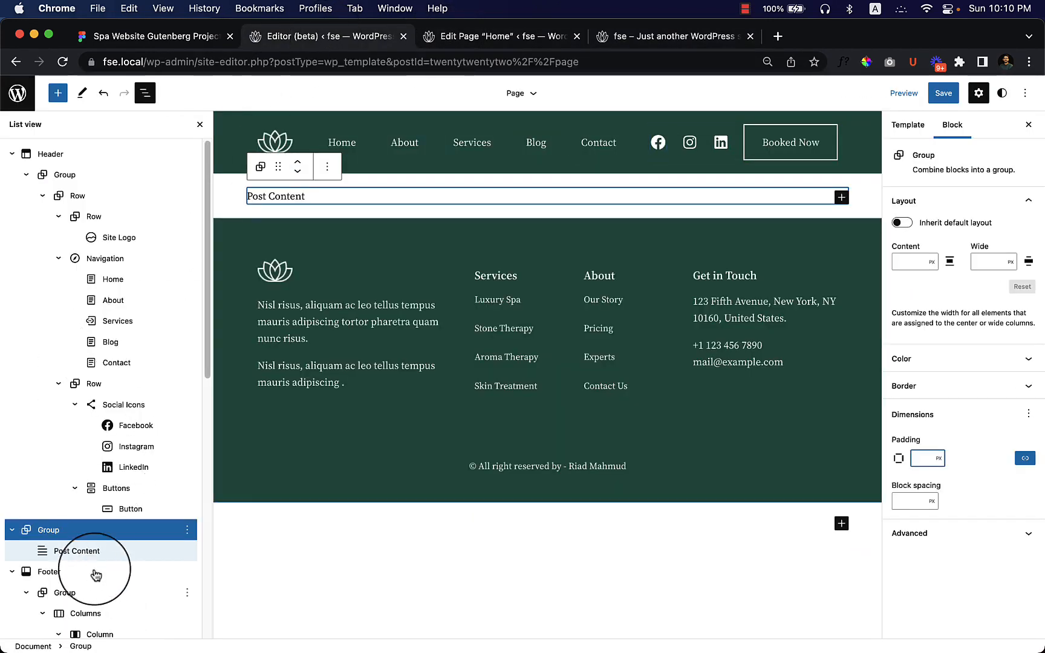
click(111, 554)
click(110, 535)
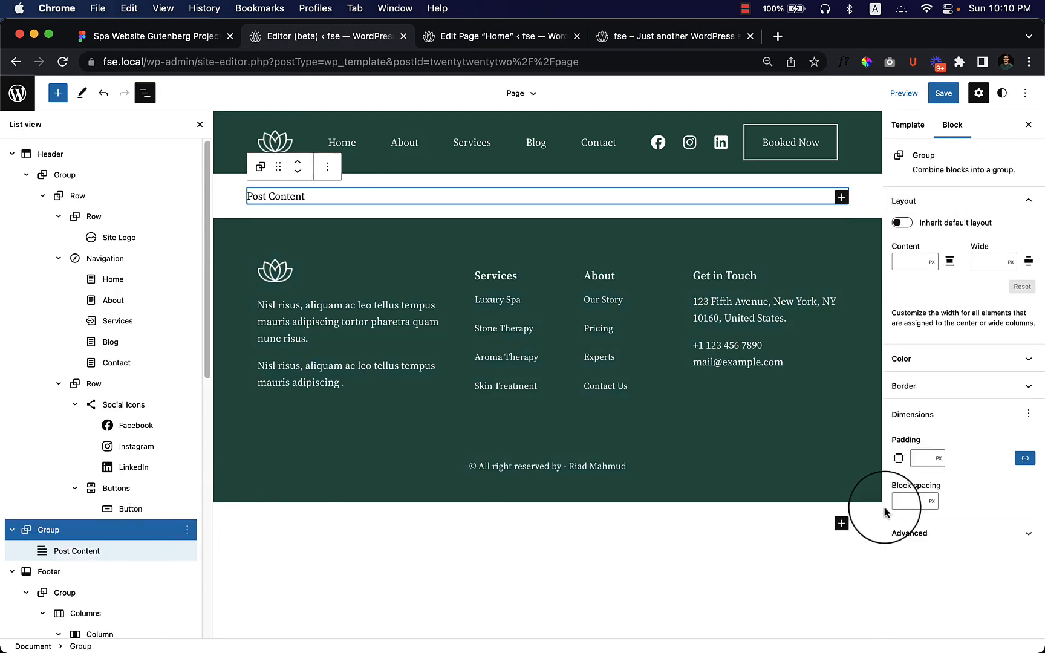
click(901, 503)
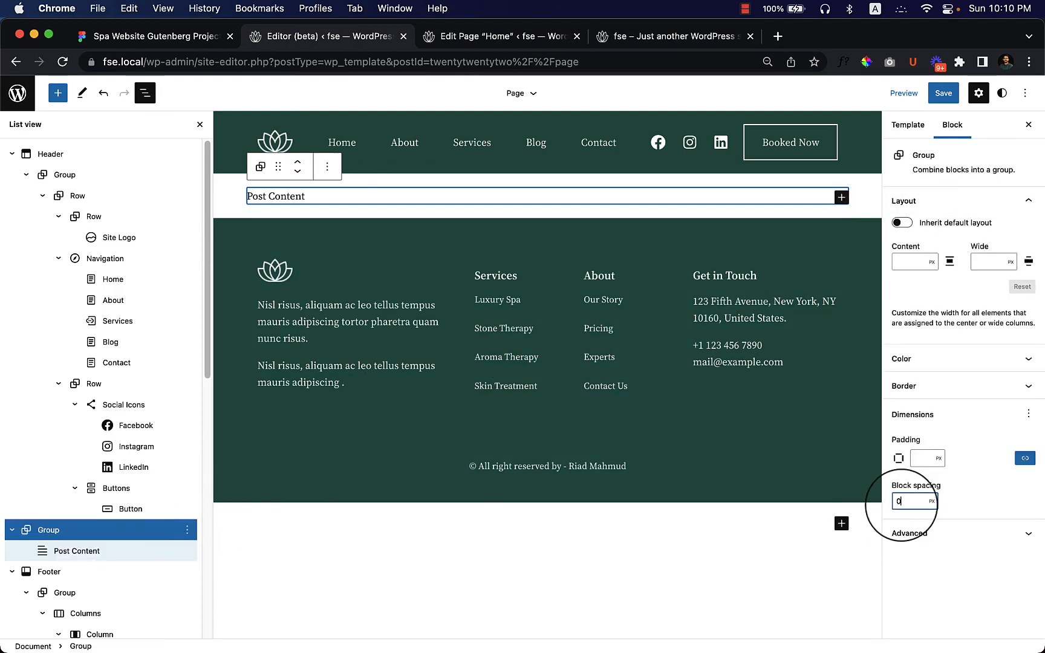
Try 0 px for the padding and block spacing of the Group around Post Content, and clear both values again.
text(0)
click(927, 459)
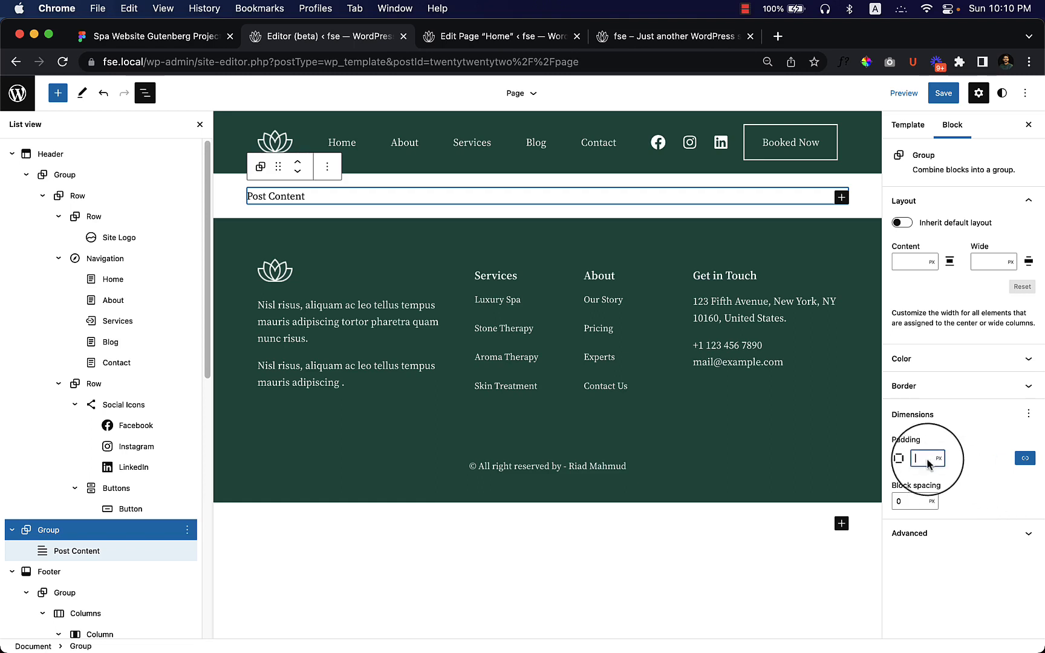
text(0)
click(1009, 521)
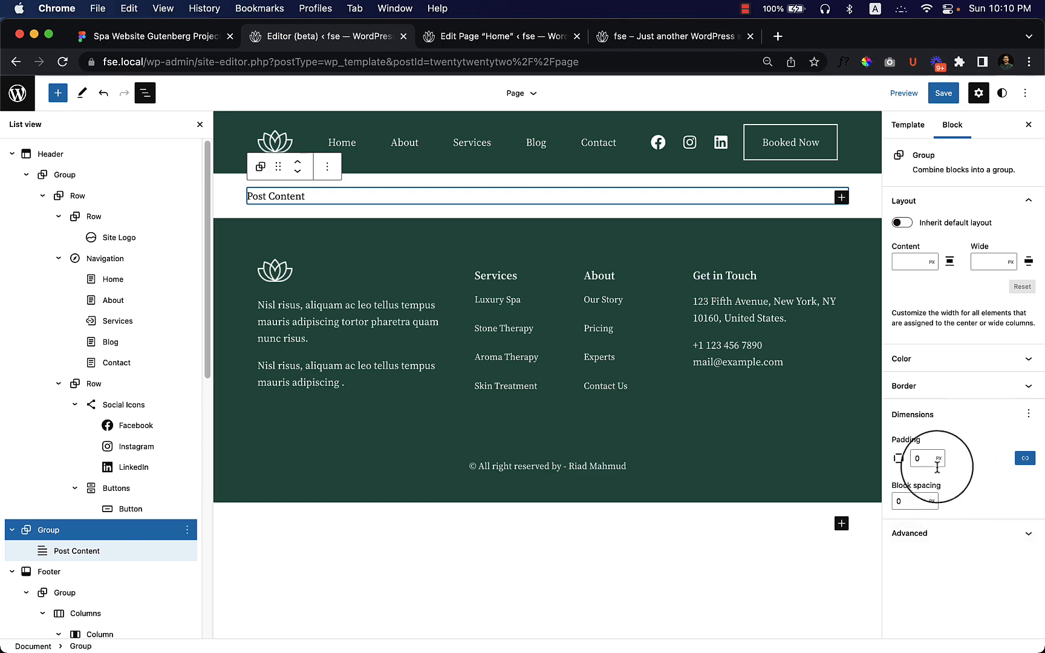
click(935, 459)
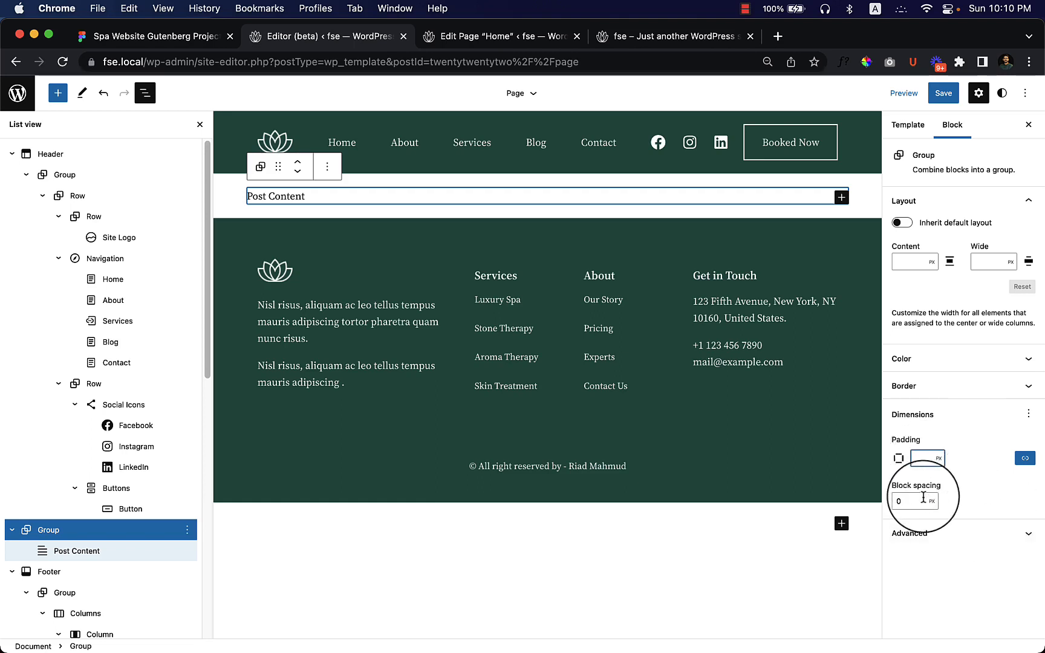
click(908, 502)
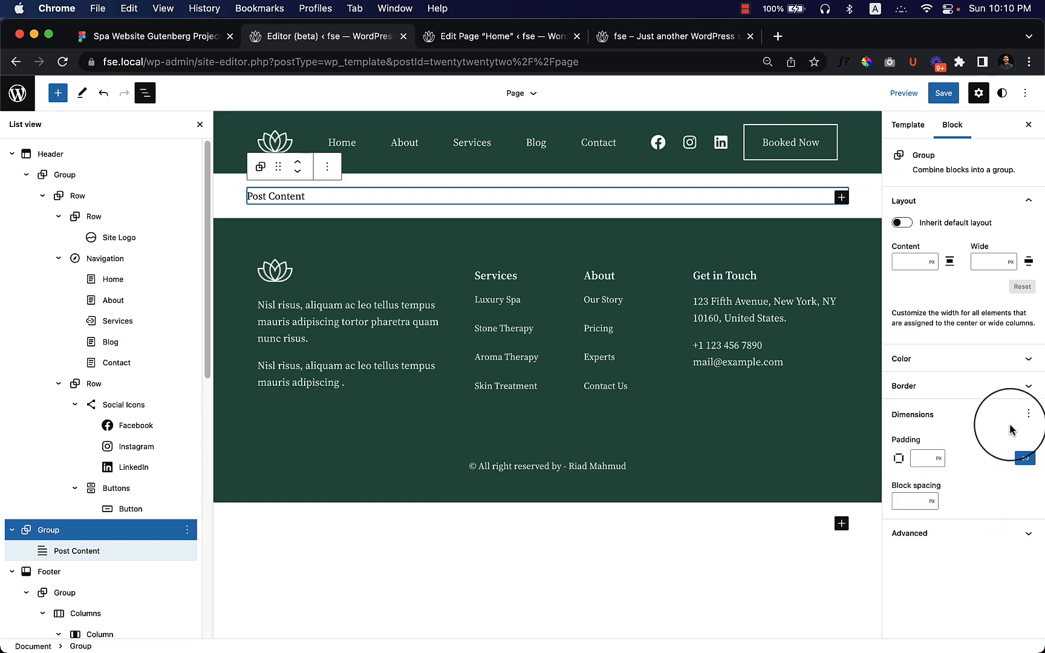
Check which dimension controls and padding units are available for the Group around Post Content.
click(1026, 415)
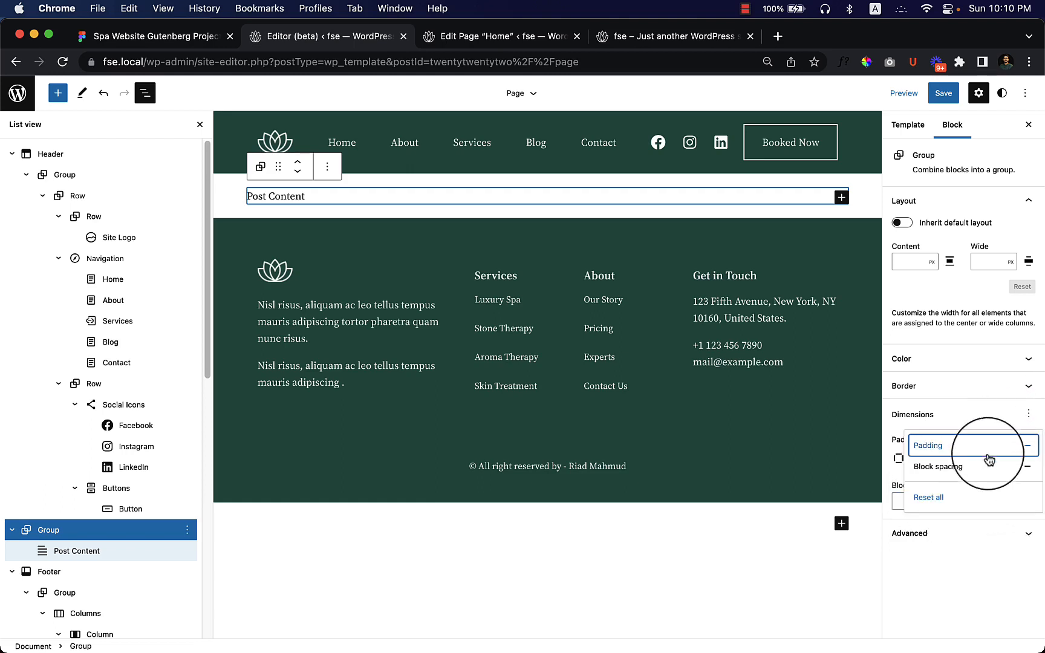
click(977, 468)
click(939, 459)
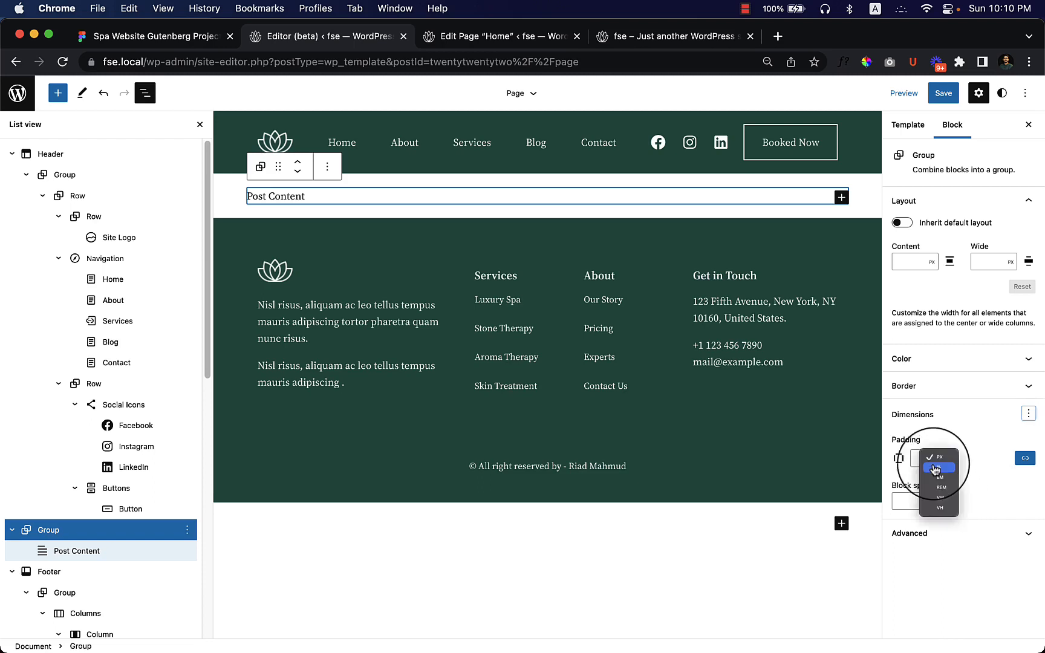
click(1019, 497)
click(1031, 415)
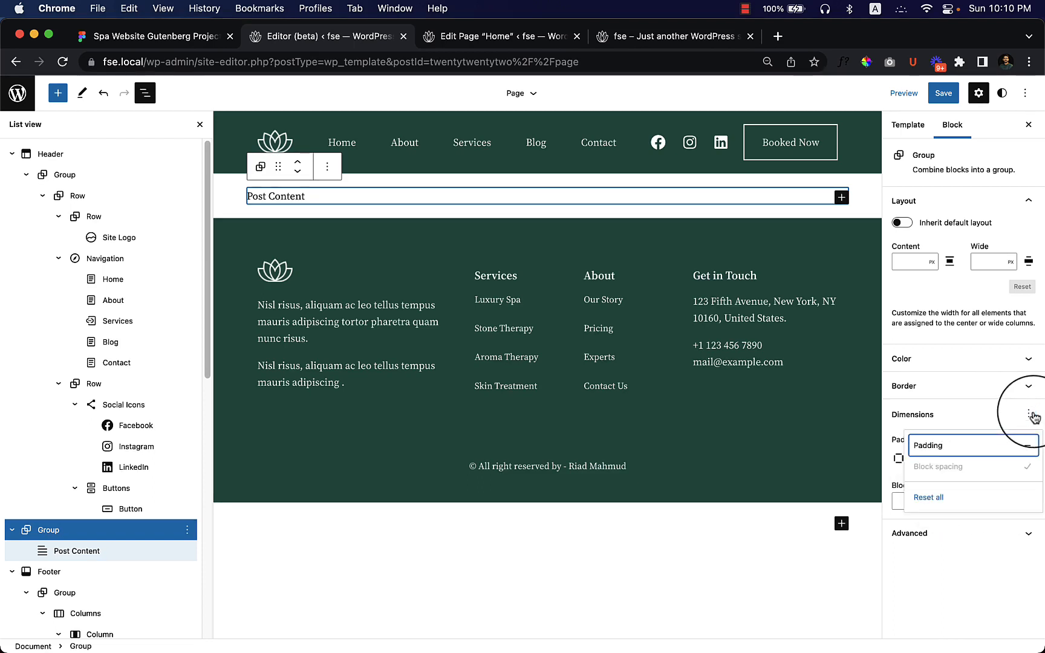
click(932, 446)
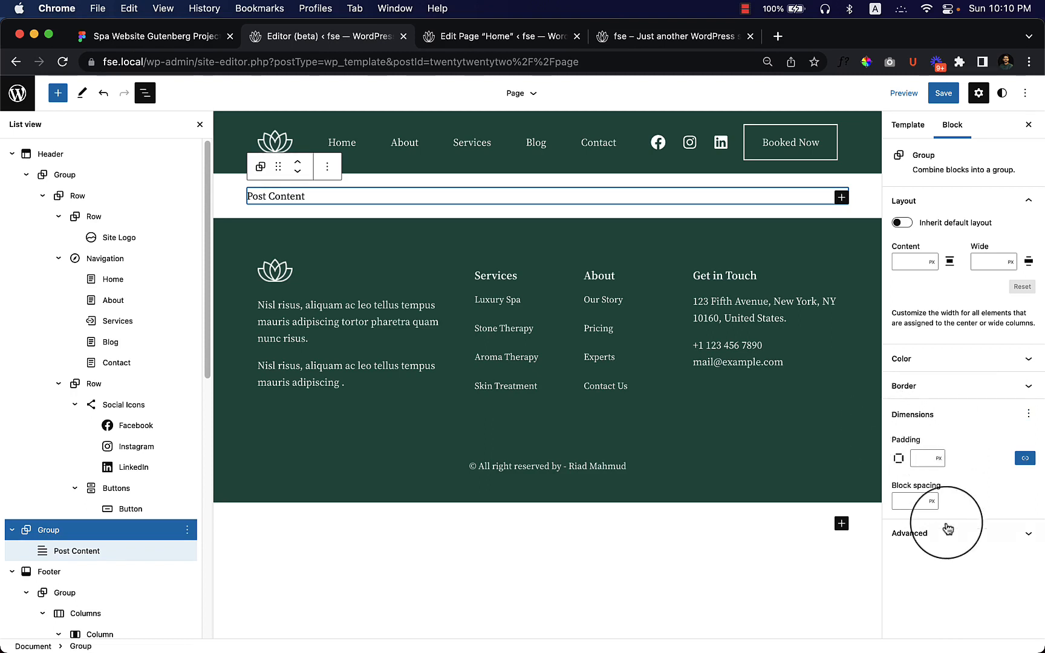
Give the Group around Post Content the additional CSS class reduce-margin-custom and save the Page template.
click(961, 541)
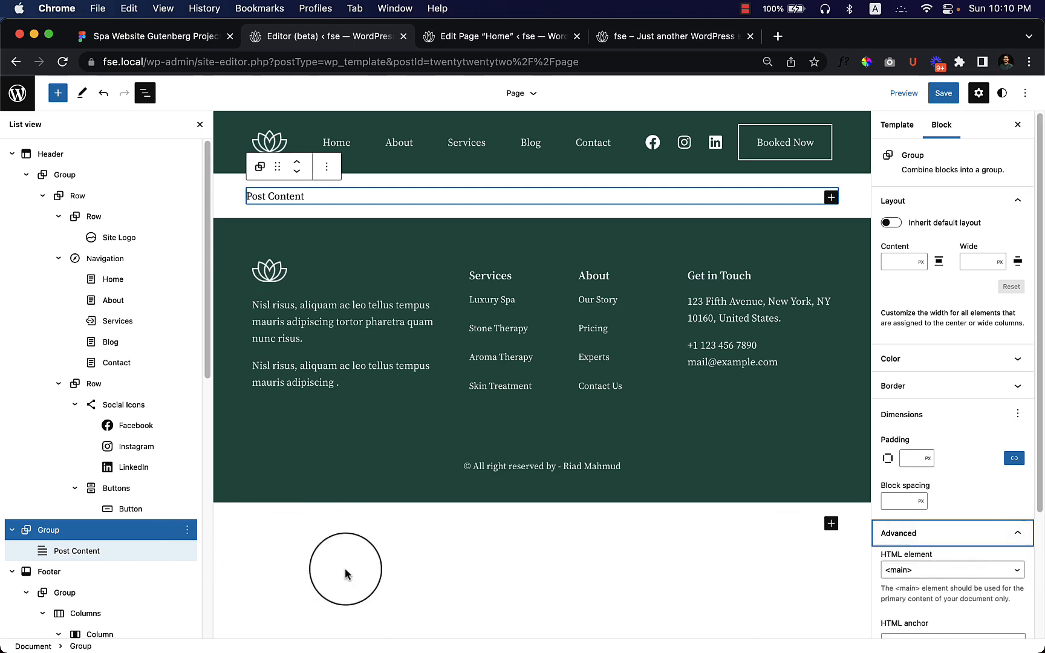
scroll(907, 581, down, 3)
click(938, 608)
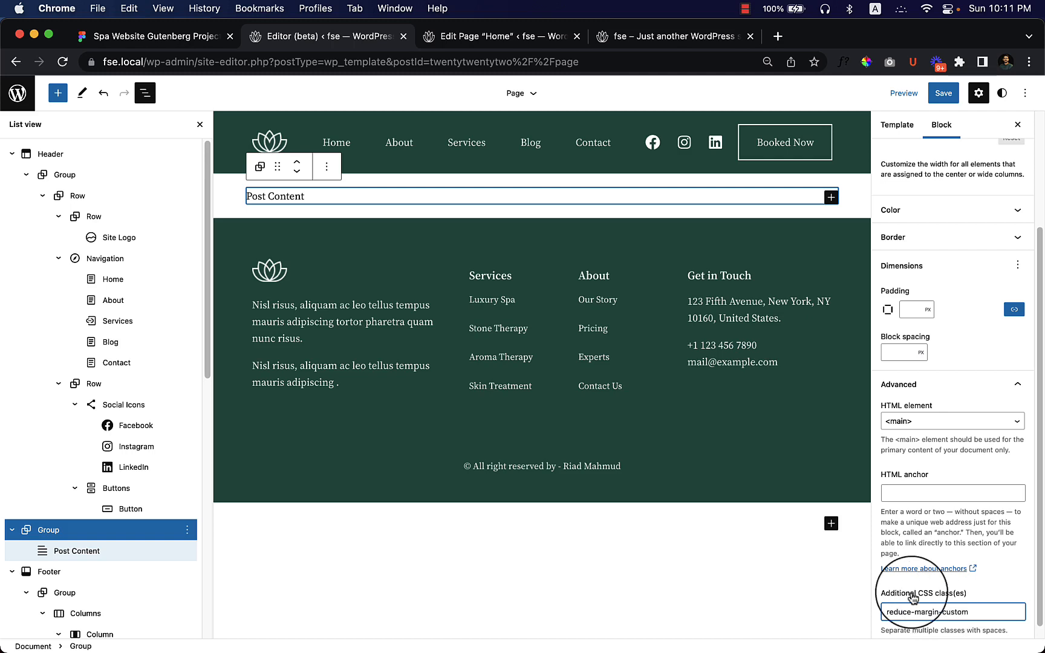
click(914, 606)
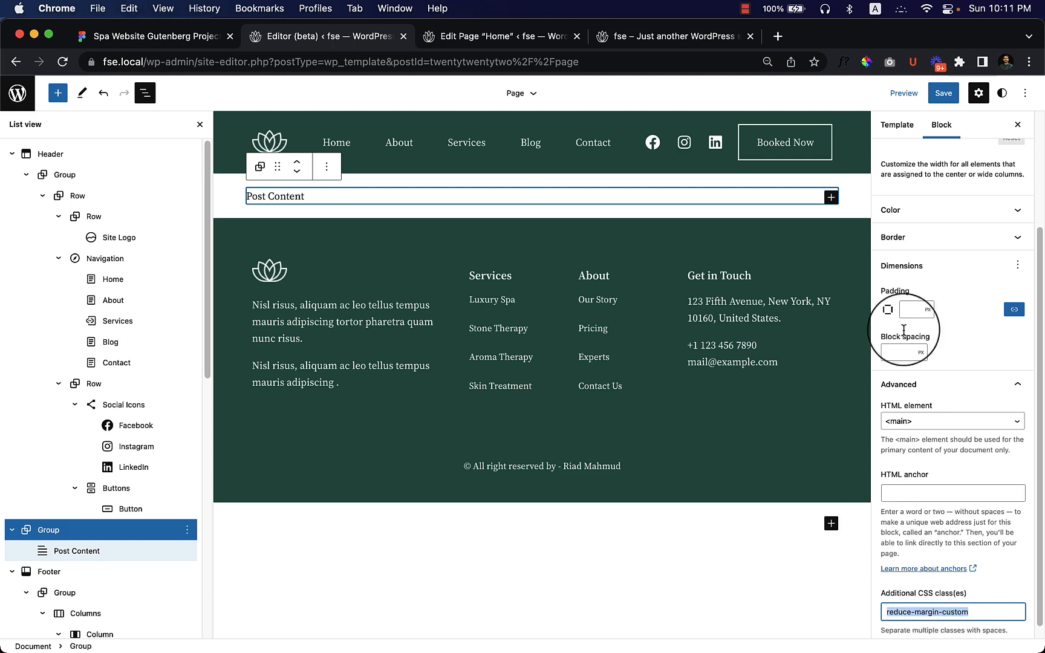
click(947, 93)
click(952, 99)
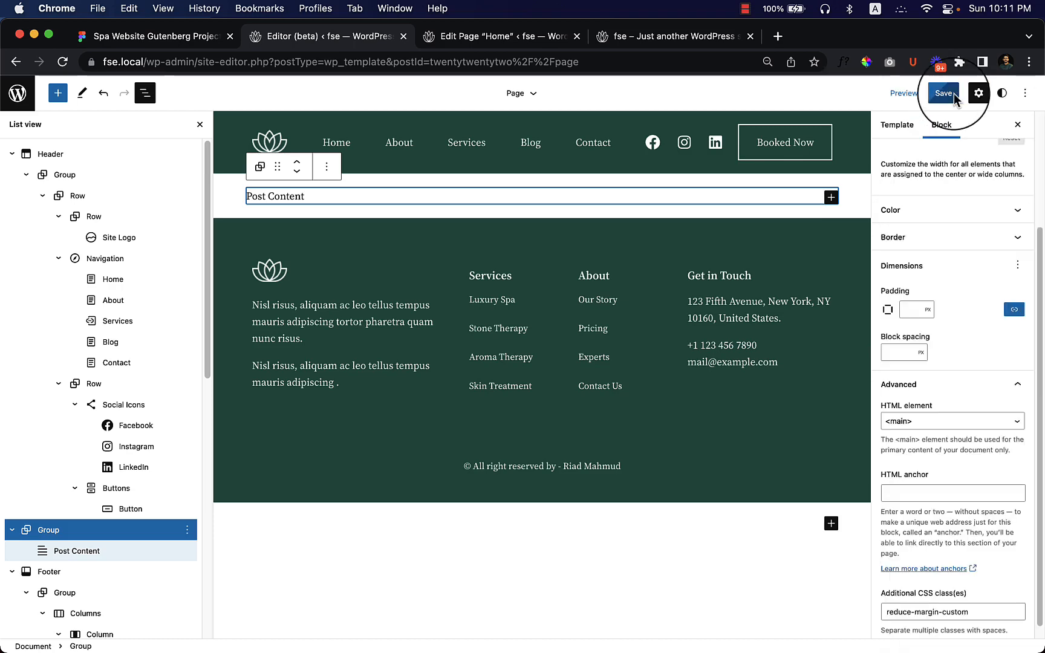
Open the WordPress dashboard from the front page in a separate browser tab and go to the Custom CSS editor.
click(458, 38)
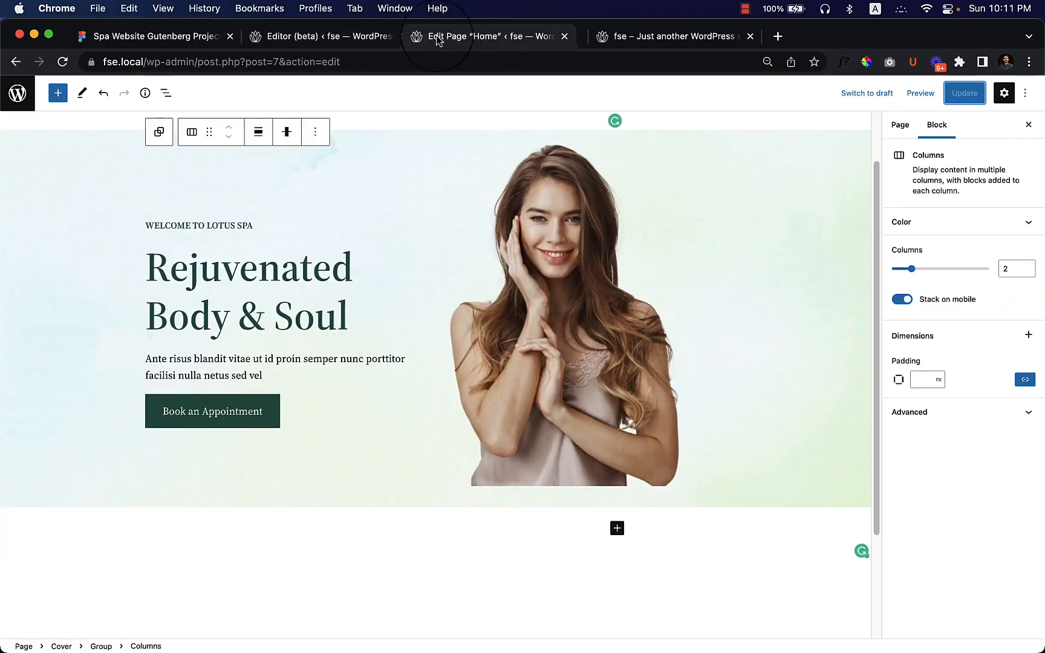
click(341, 40)
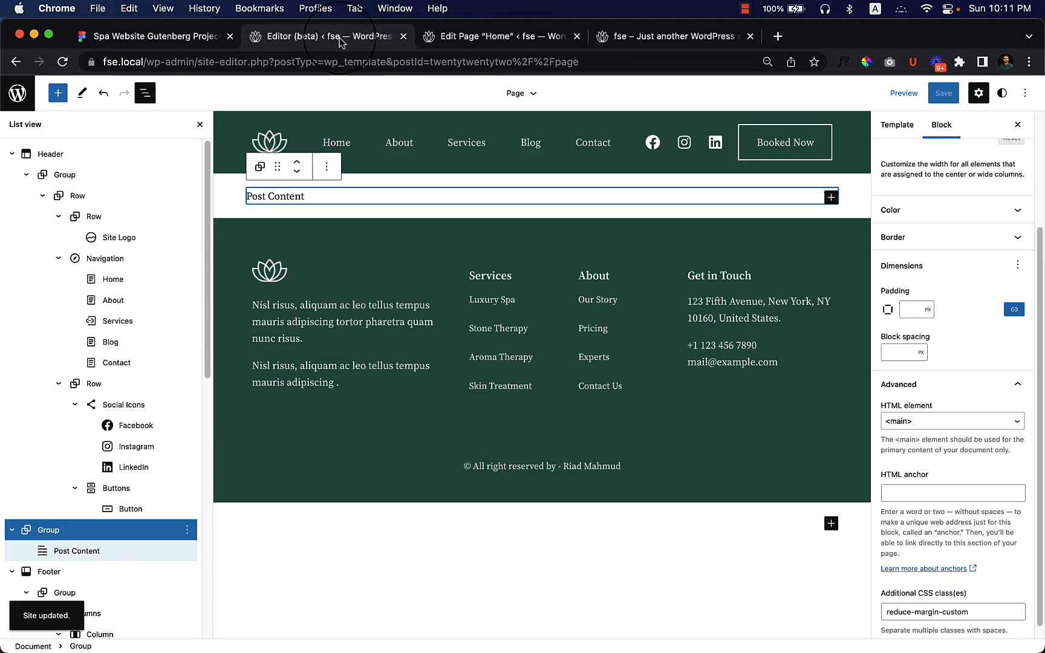
click(596, 37)
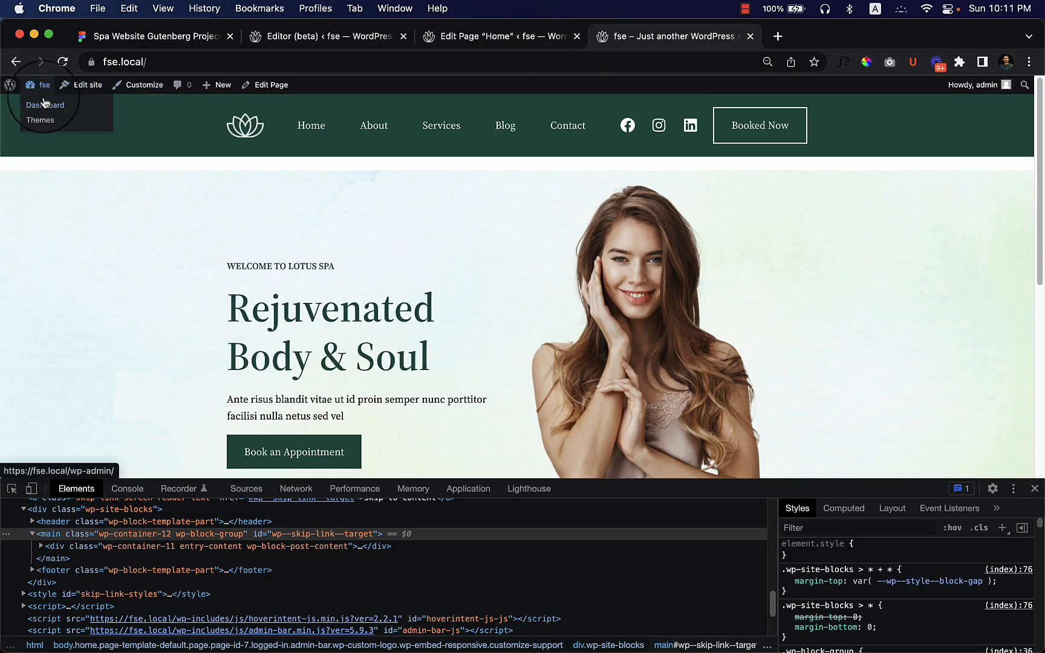
right_click(44, 103)
click(67, 110)
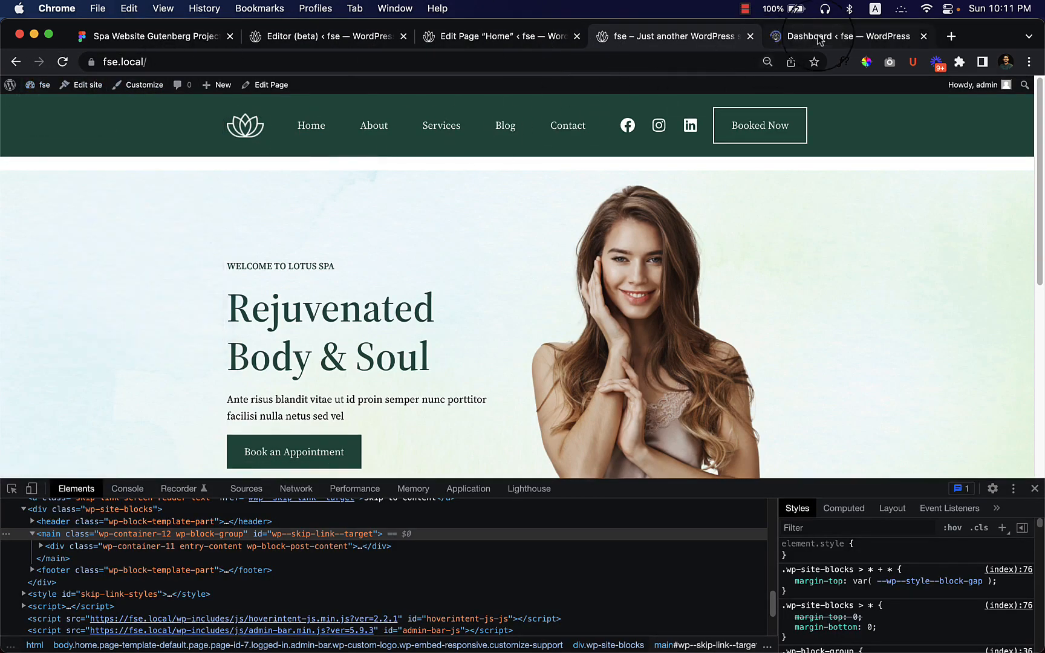
drag(818, 40, 303, 40)
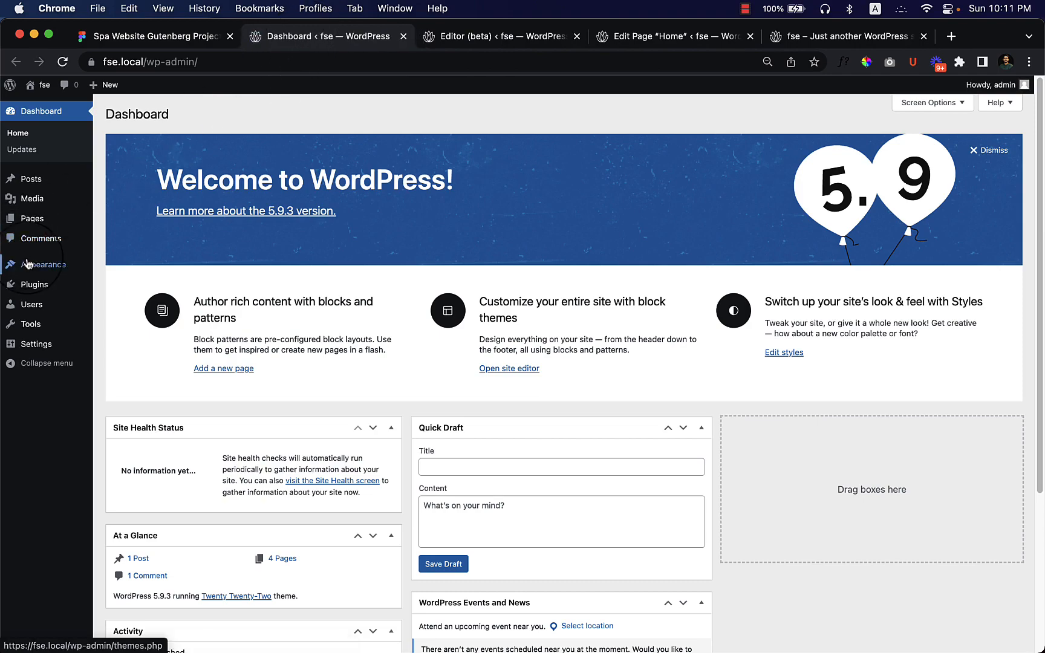
mouse_move(27, 264)
click(120, 318)
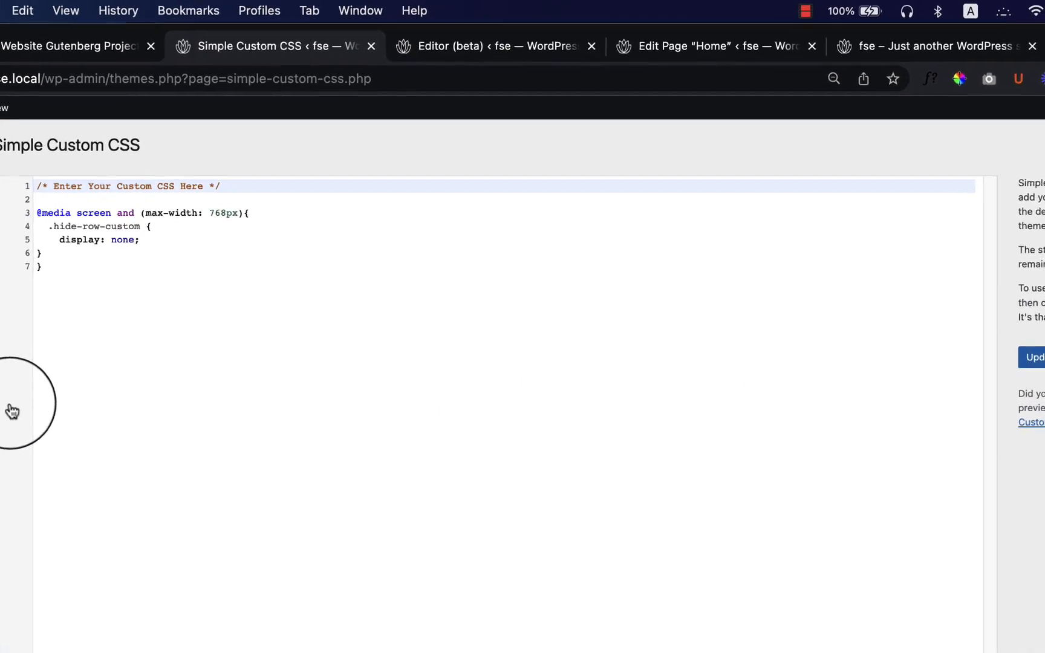
Add the rule .reduce-margin-custom { margin: 0; } between the opening comment and the media query, and update the custom CSS.
click(188, 315)
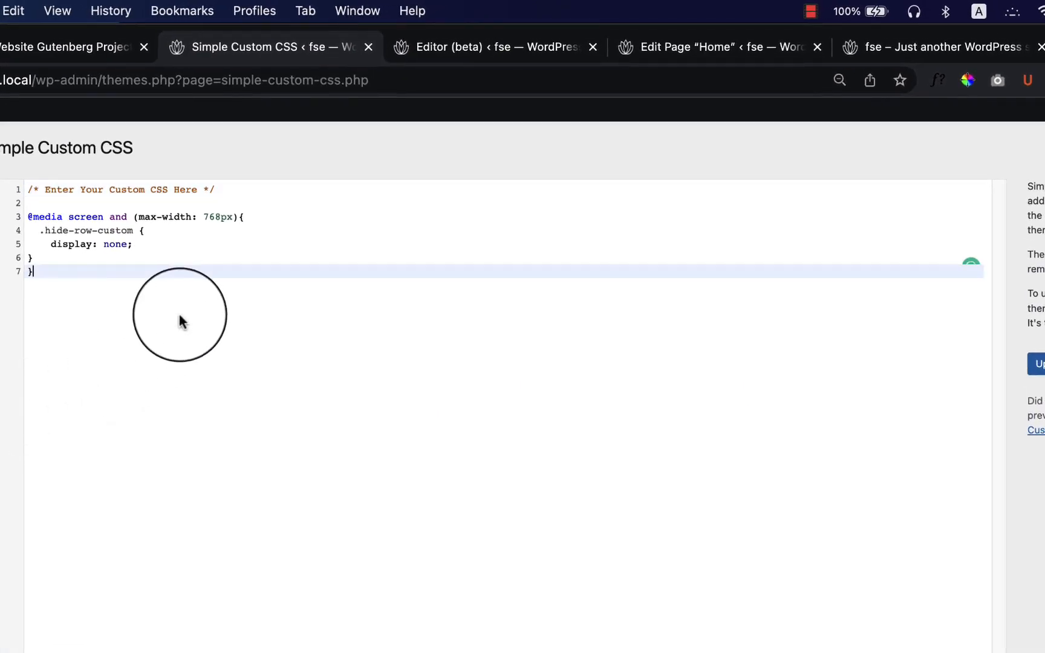
click(264, 192)
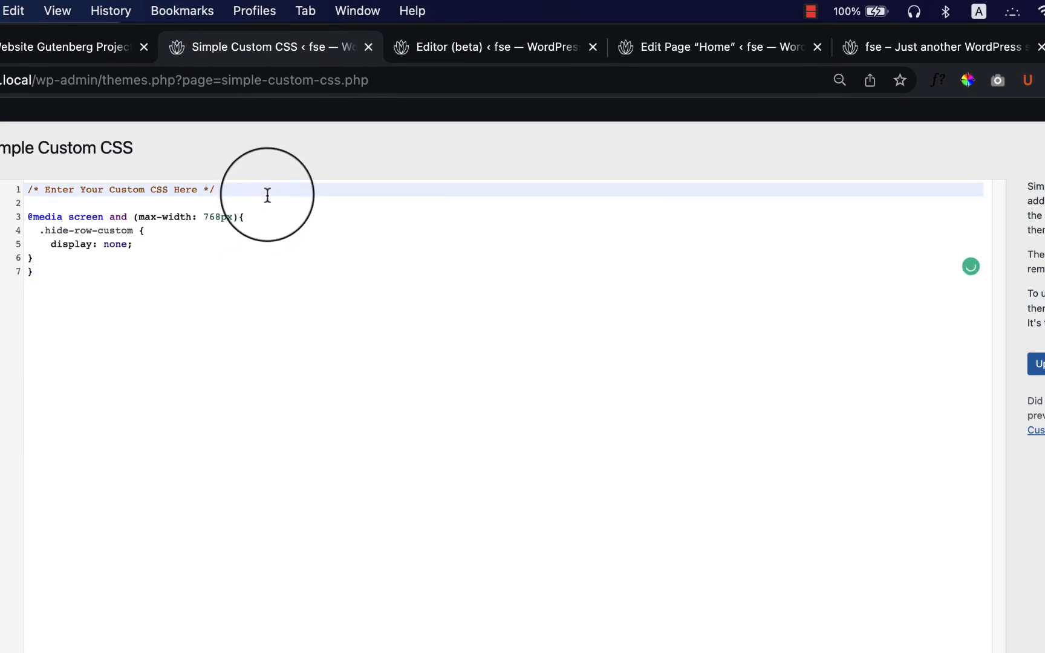
key(Return)
key(Return)
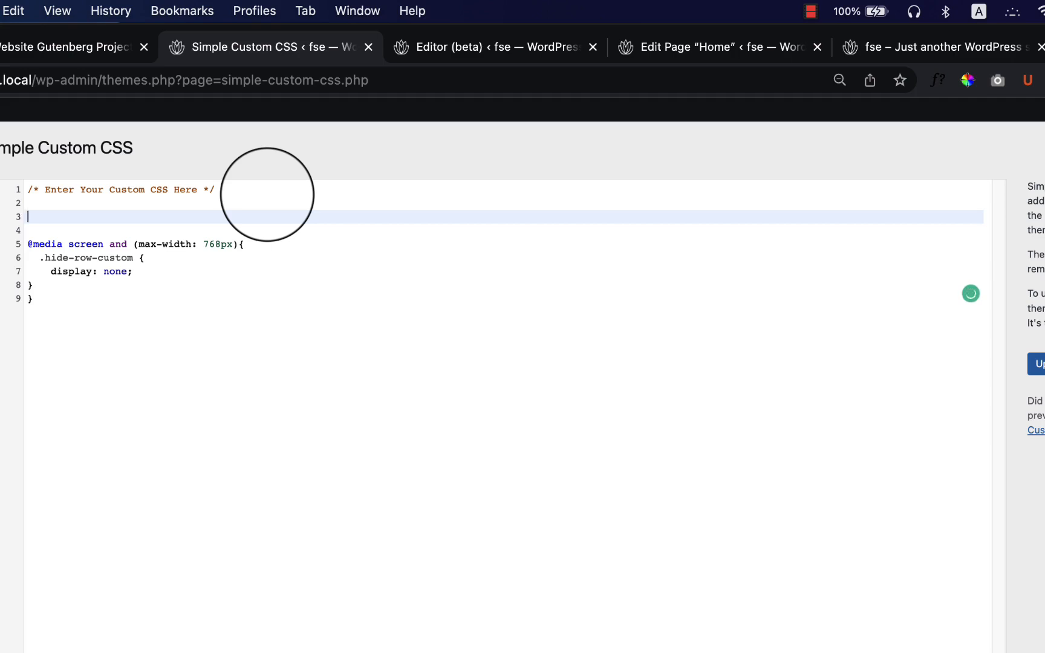
text(reduce-margin-custom)
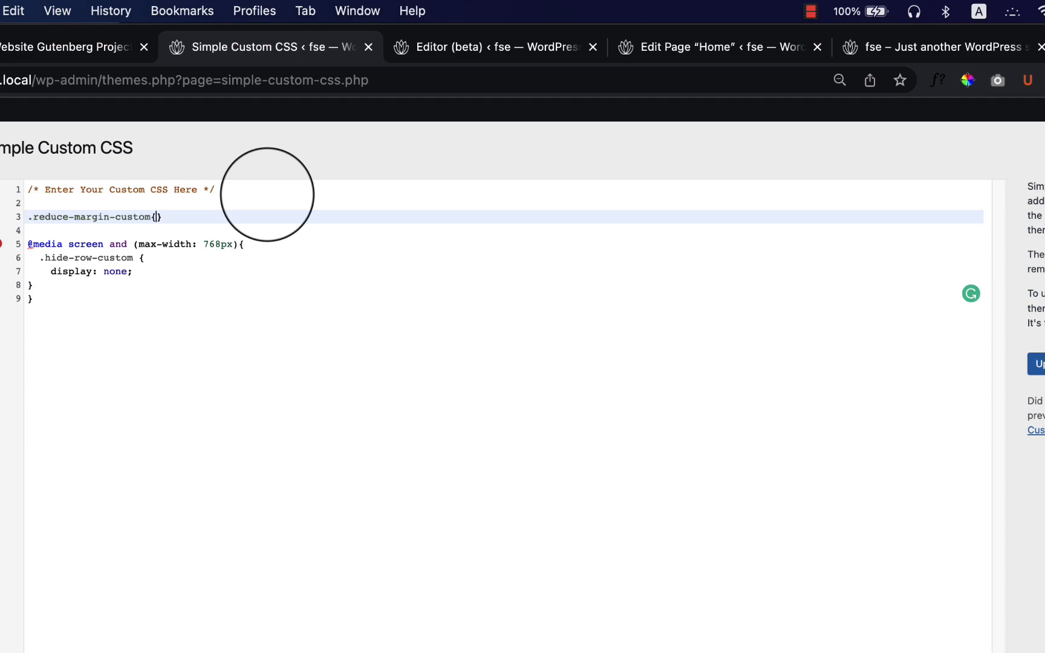
key(Return)
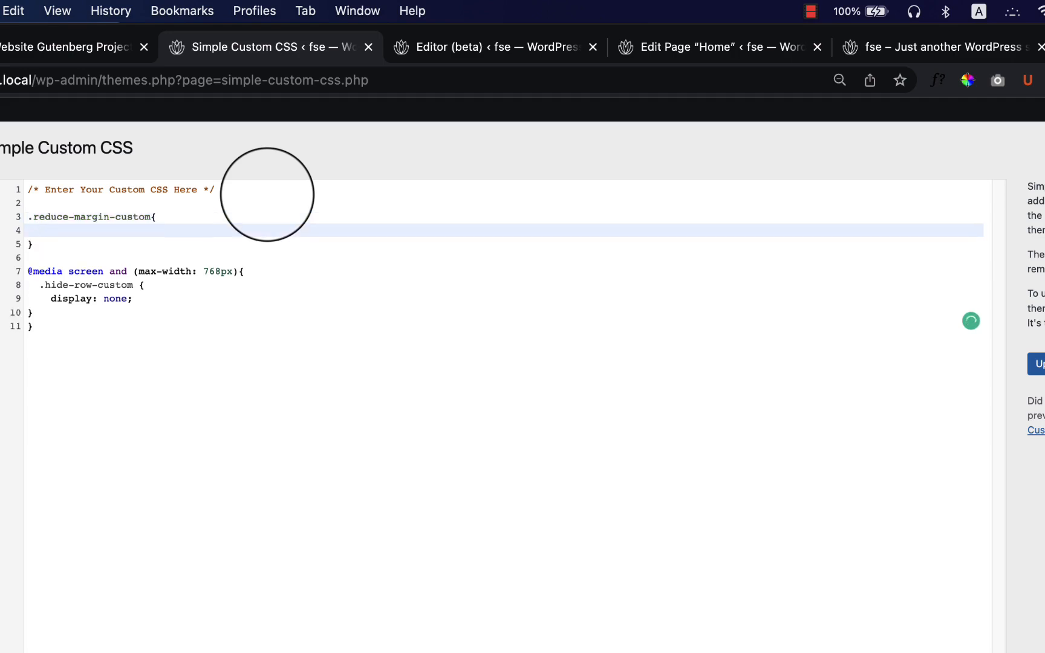
text(ma)
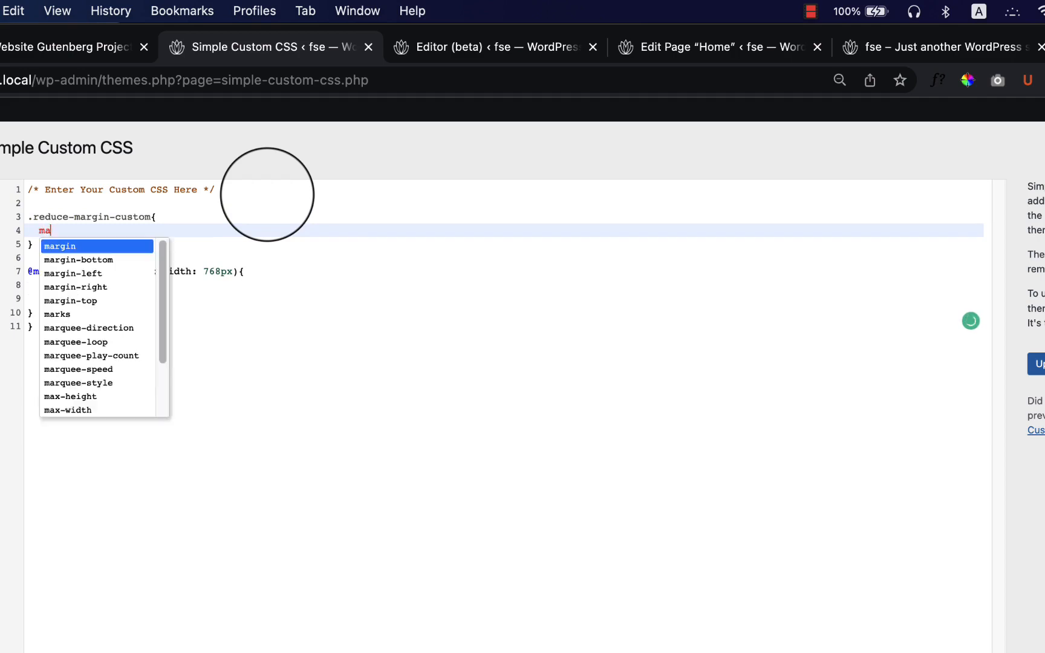
text(rgin)
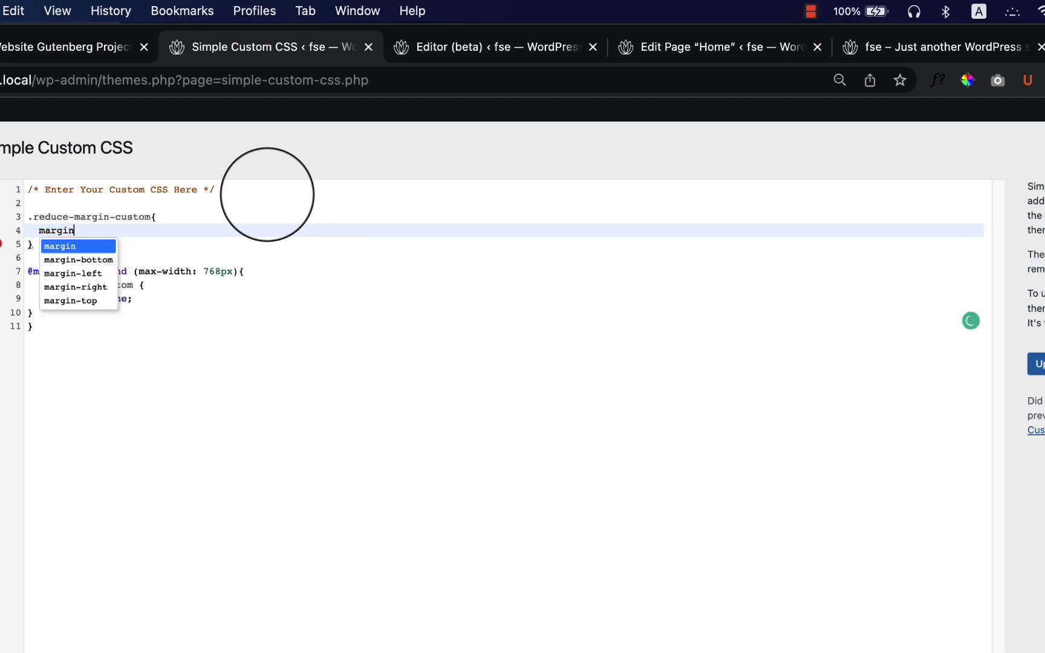
text(: 0;)
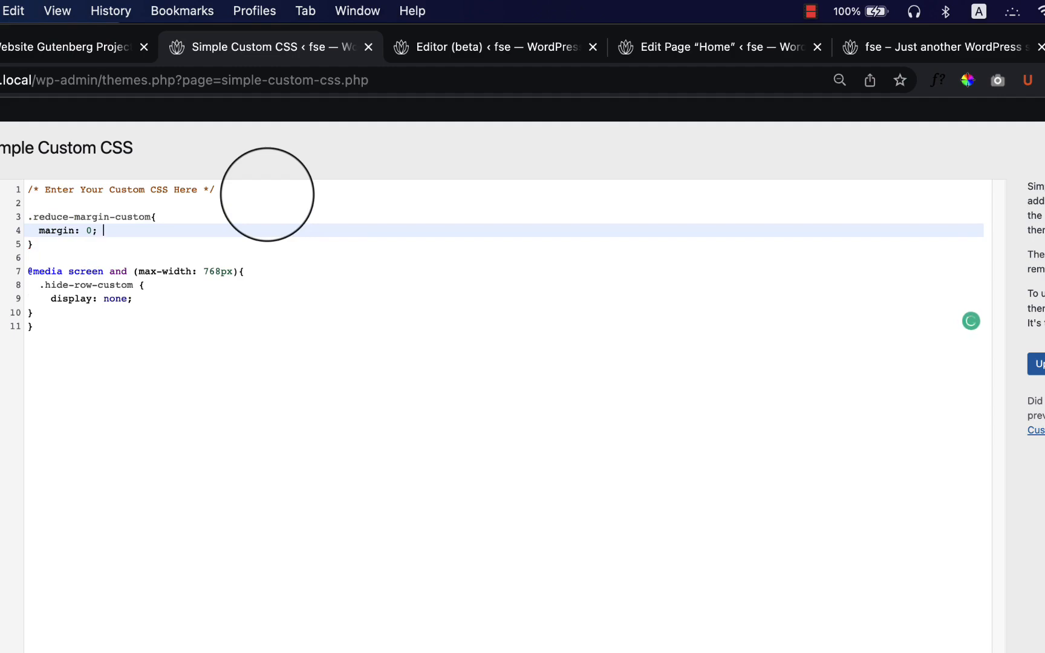
drag(151, 217, 74, 216)
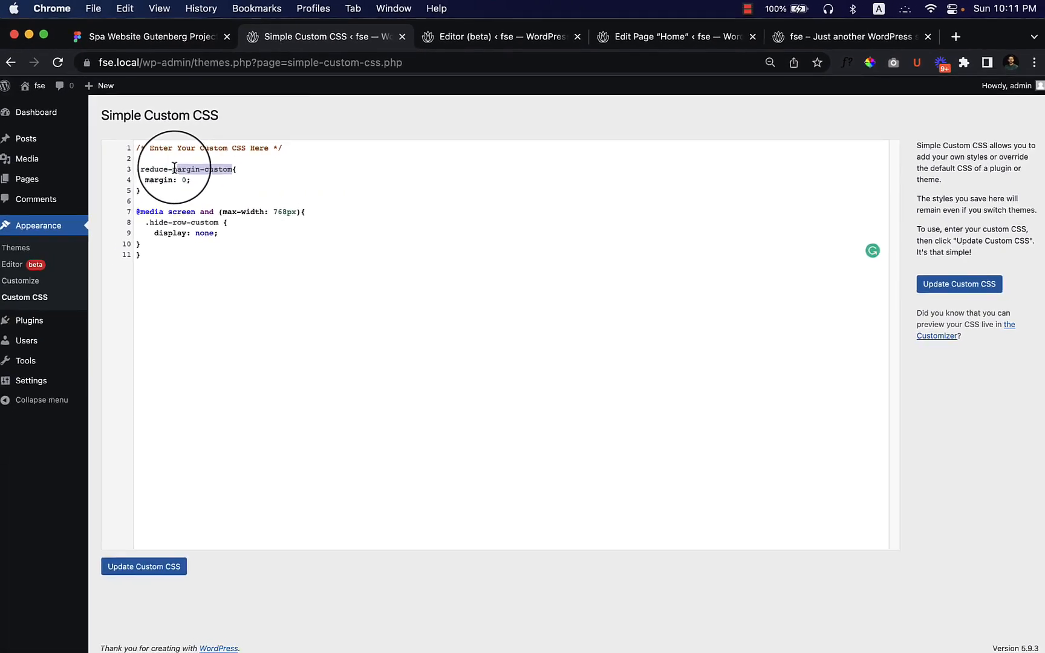
drag(174, 168, 141, 168)
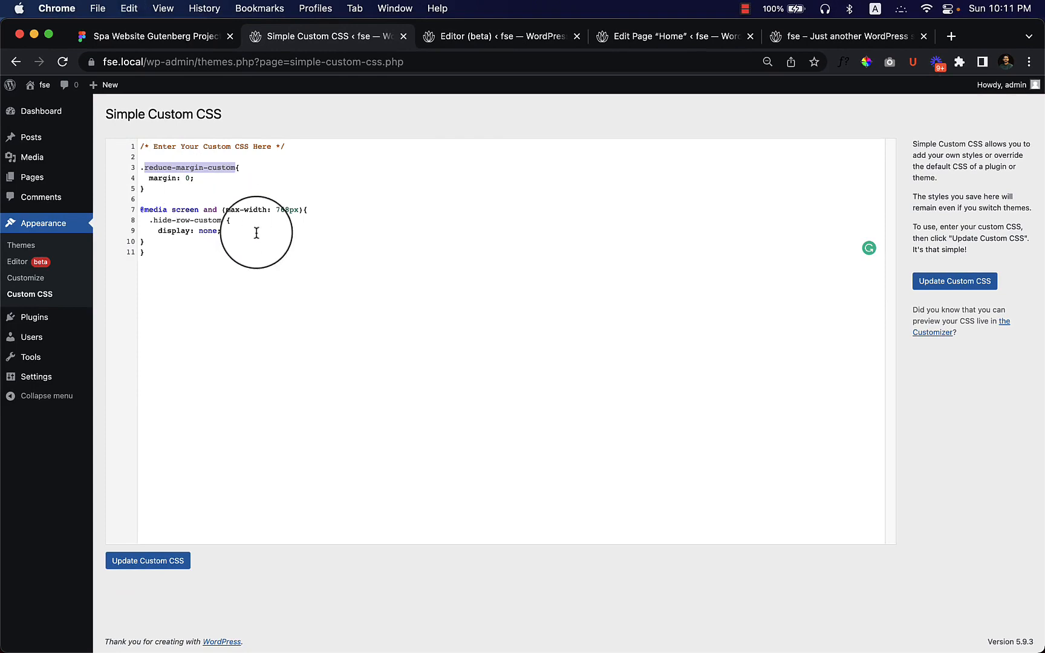
click(145, 562)
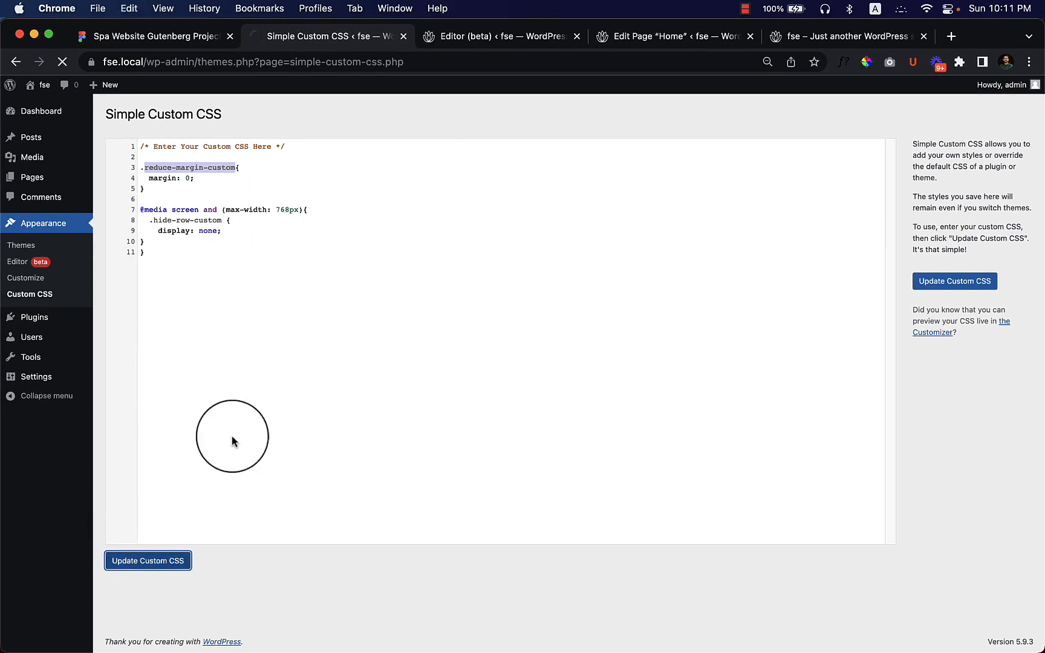
Reload the front page and check the gap between the header and the hero.
click(640, 37)
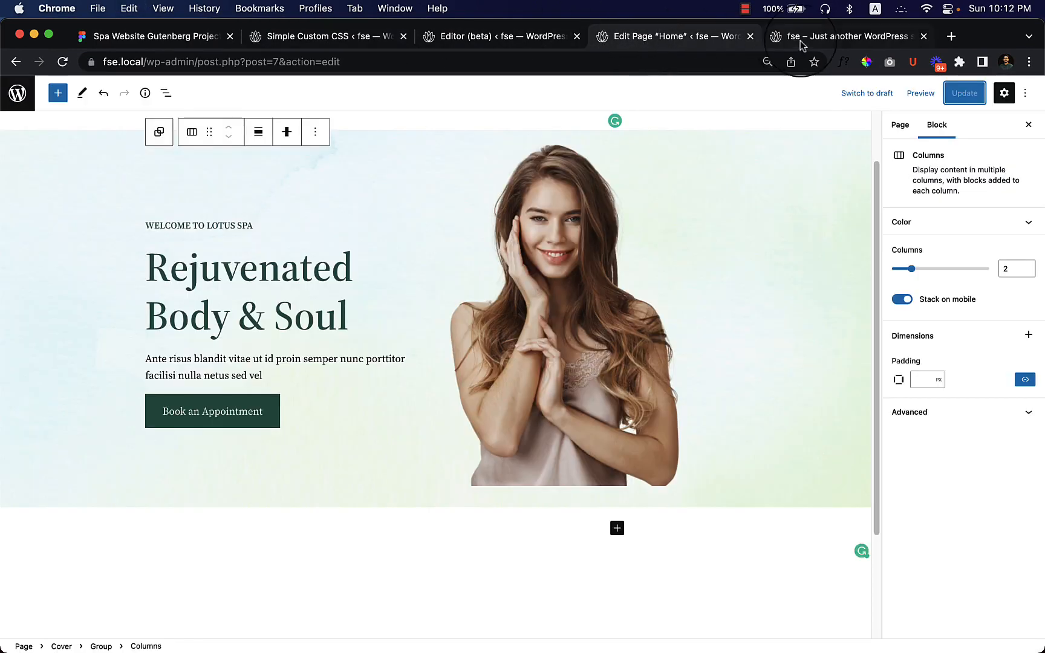
click(805, 38)
right_click(433, 192)
click(459, 234)
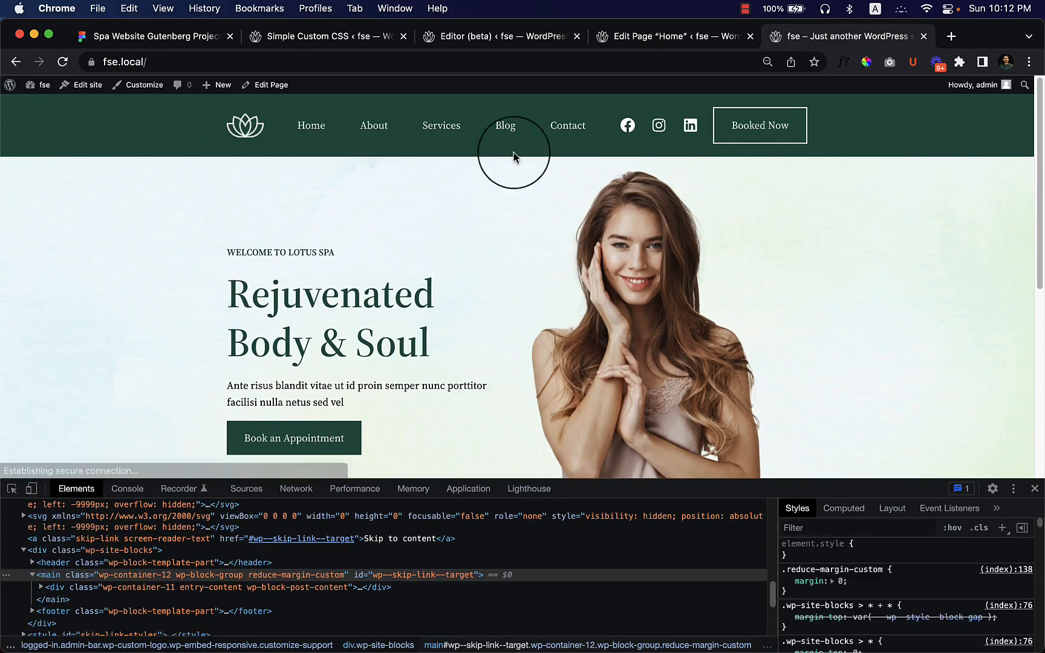
Inspect the white gap between the hero and the footer, selecting the main element and its post-content div in the developer tools.
scroll(542, 253, down, 5)
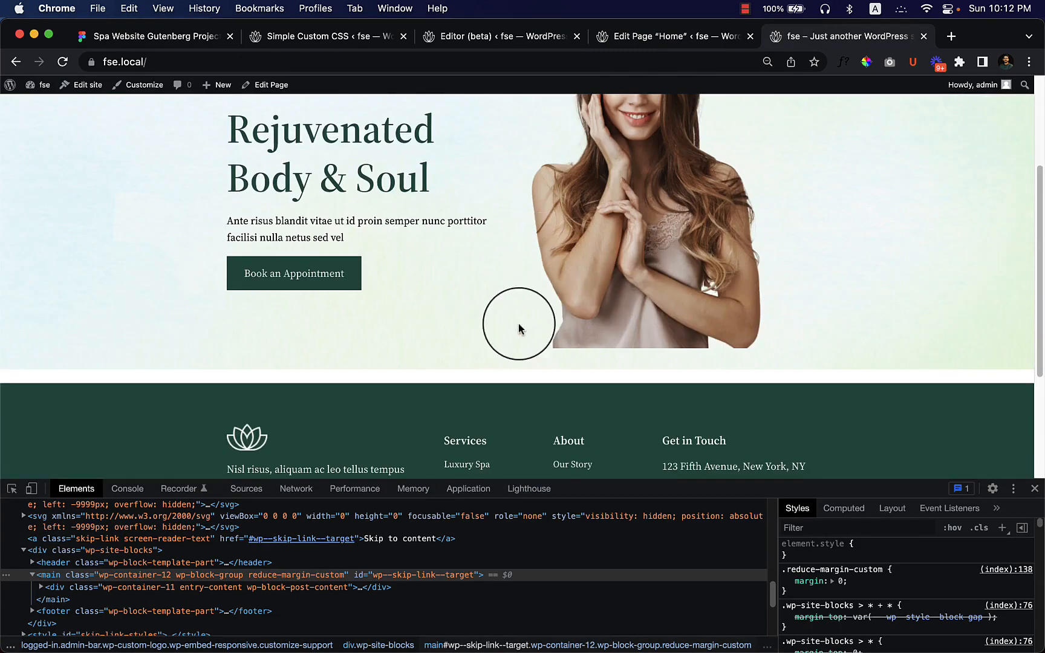
right_click(579, 379)
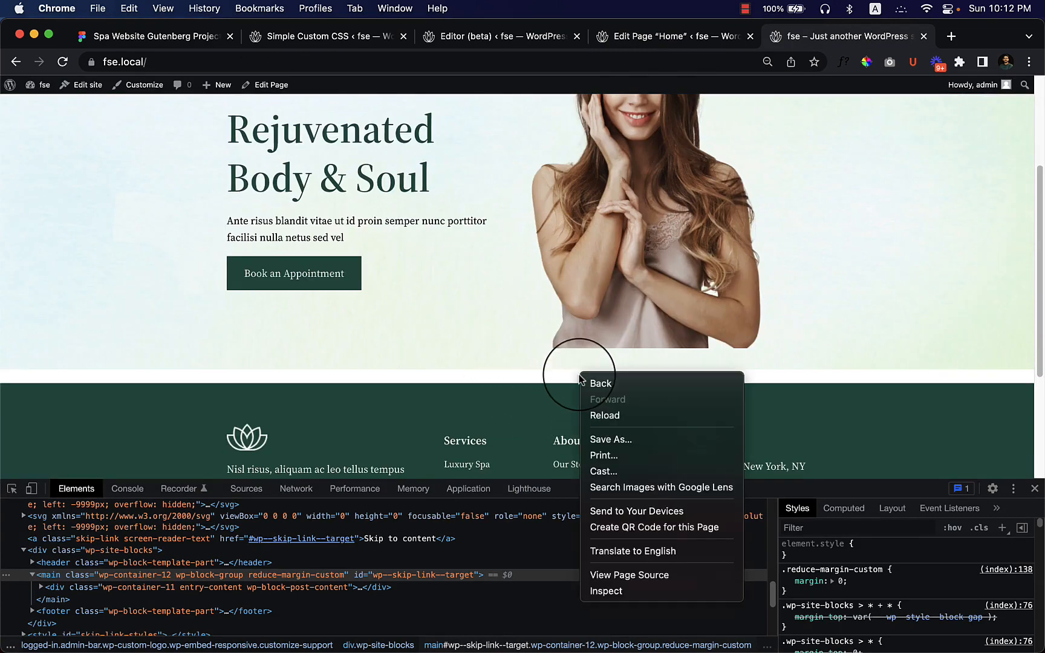
click(660, 591)
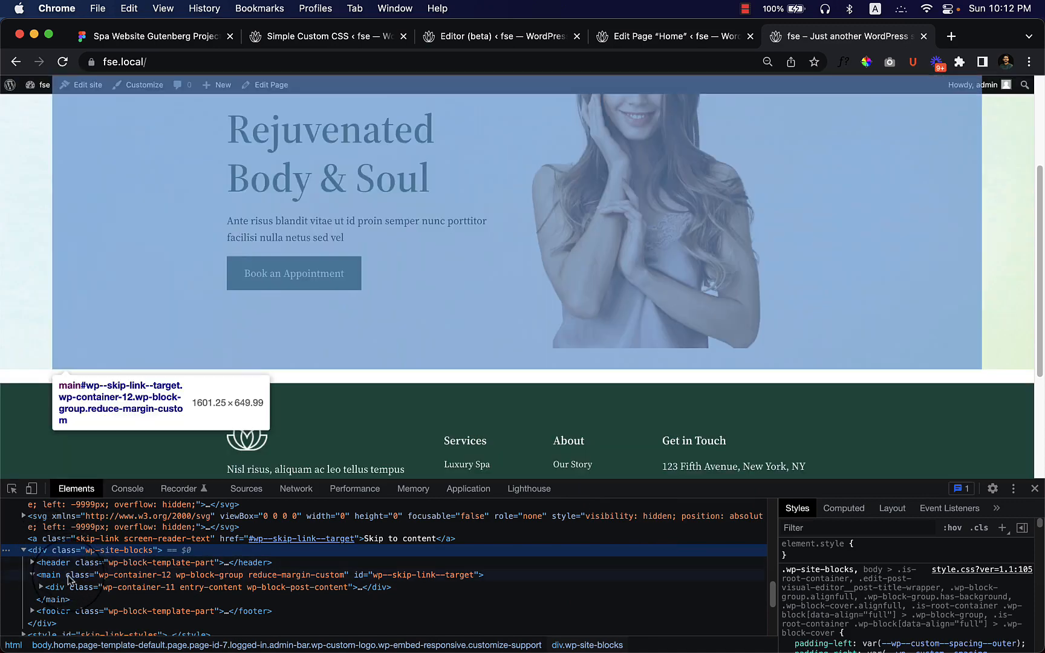
click(68, 578)
click(66, 588)
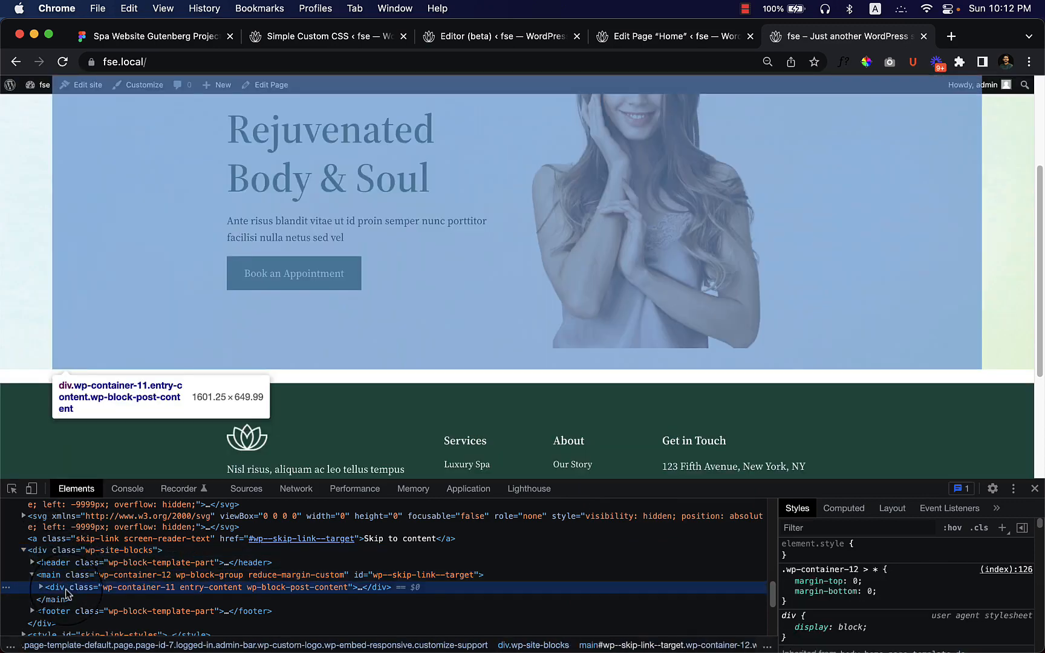
Check the footer element's styles, close the developer tools and return to the site editor.
click(64, 612)
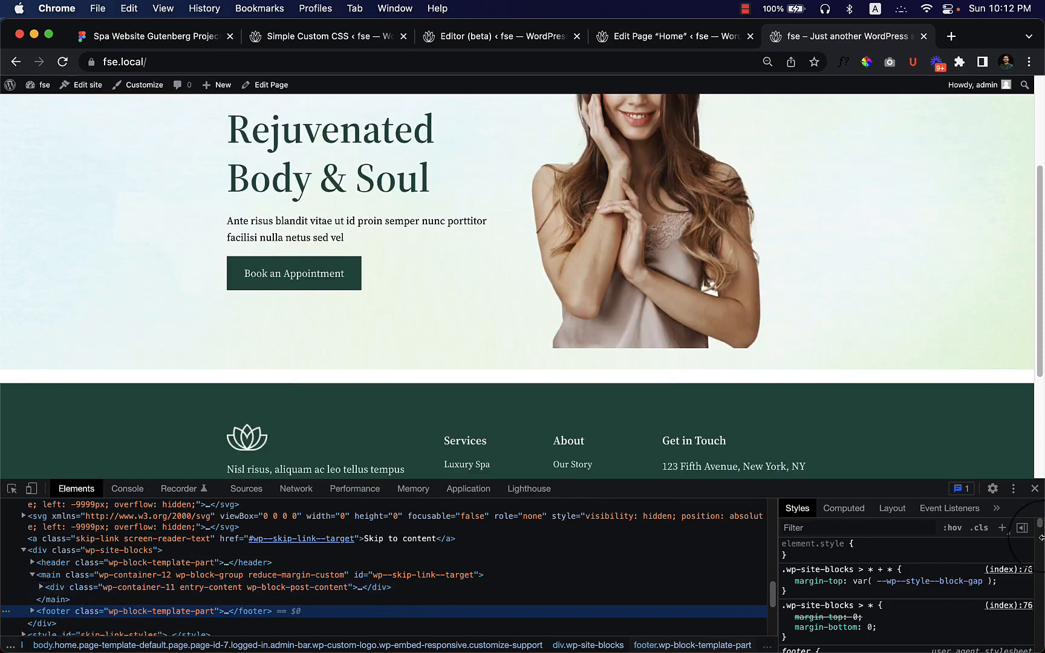
click(1035, 488)
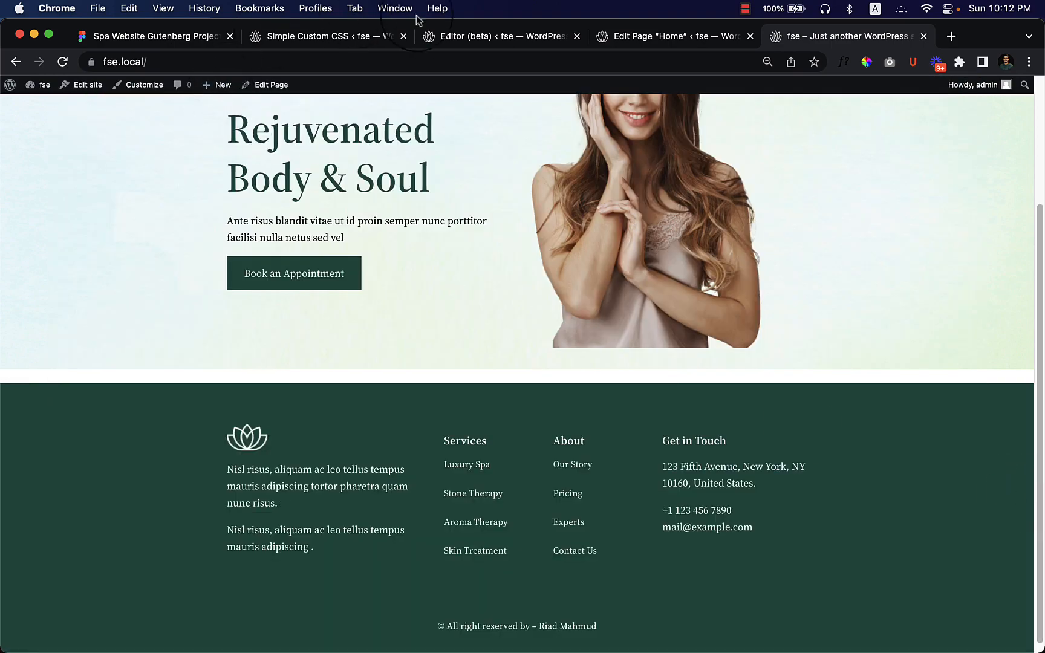
click(468, 38)
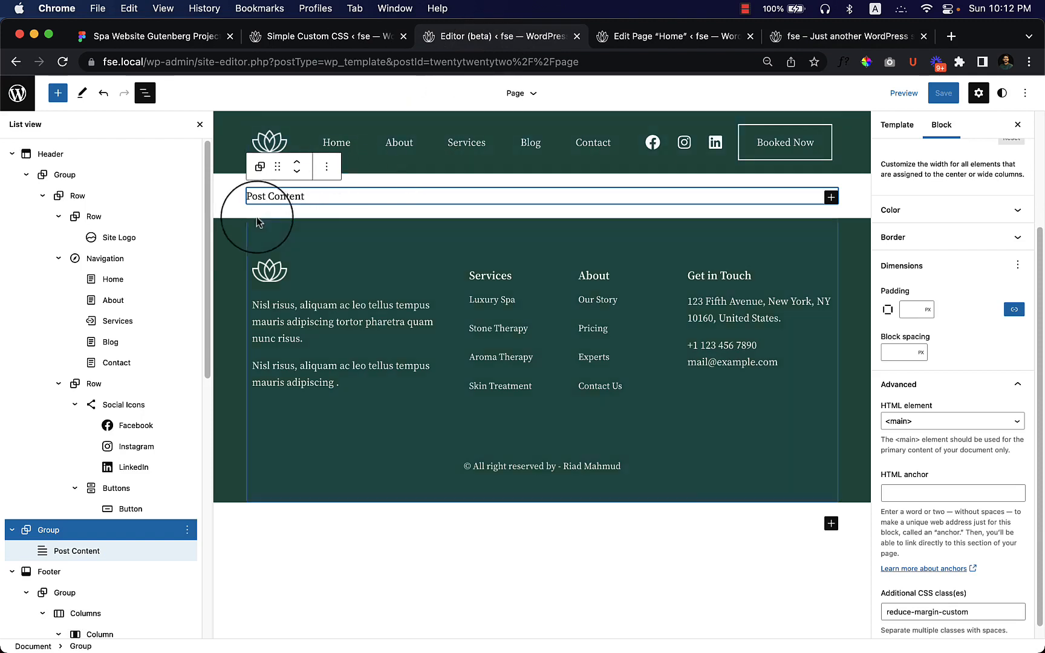
Add the CSS class reduce-margin-custom to the Group block inside the Footer and save the site.
click(234, 242)
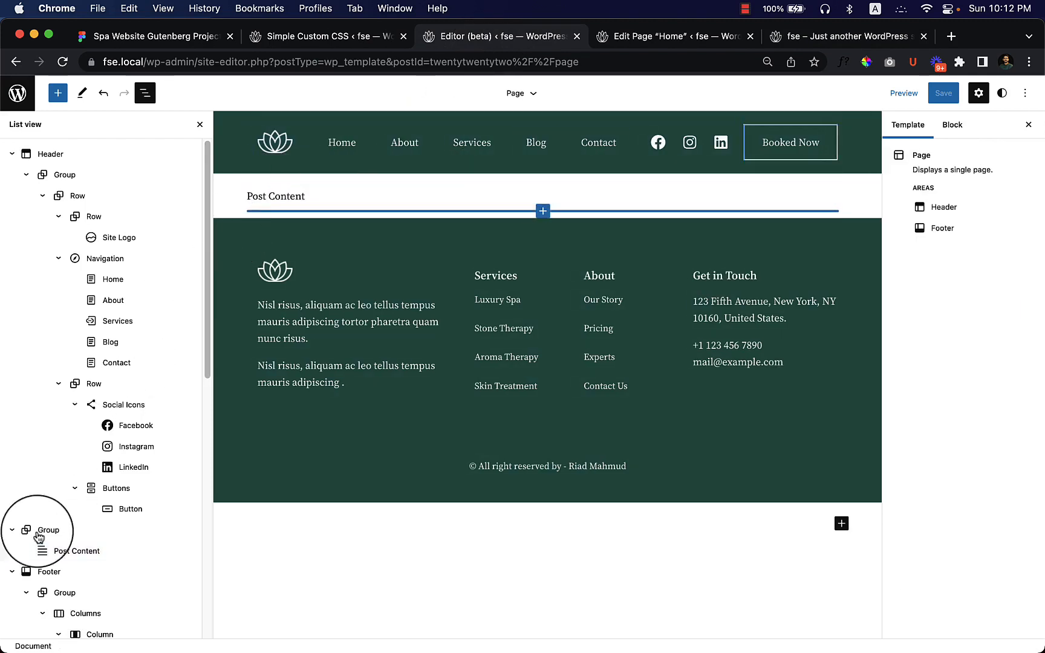
click(60, 578)
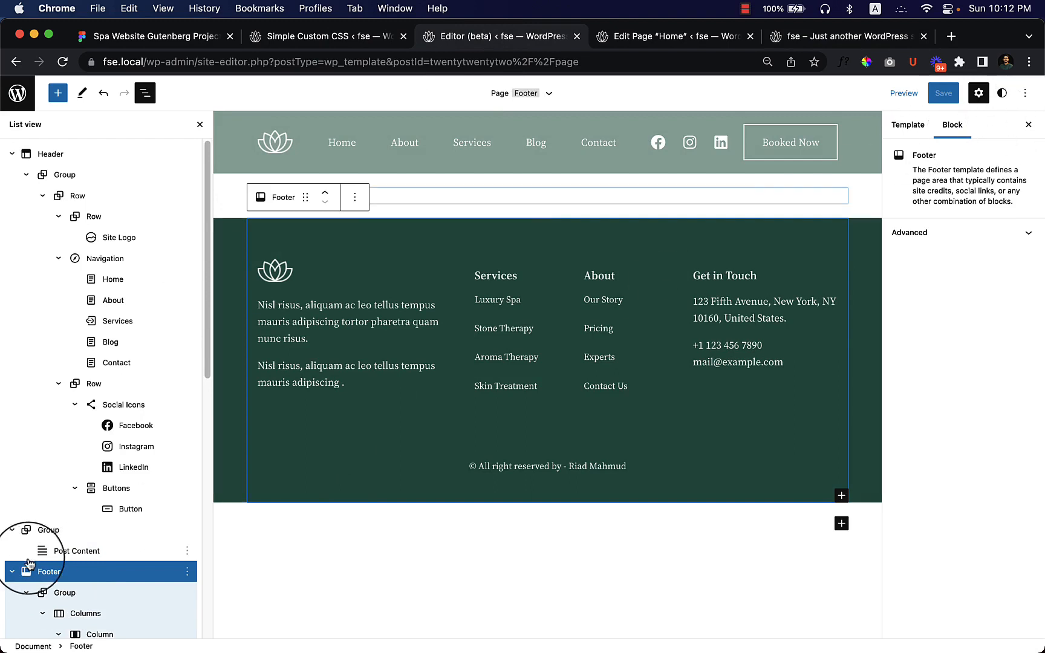
click(66, 593)
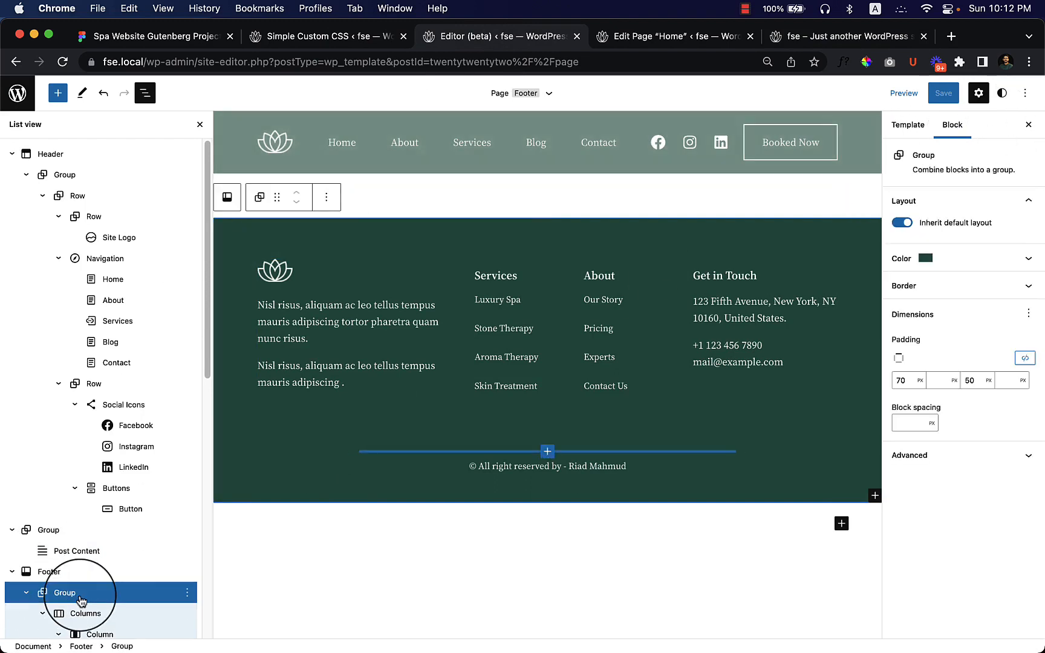
click(928, 462)
click(935, 596)
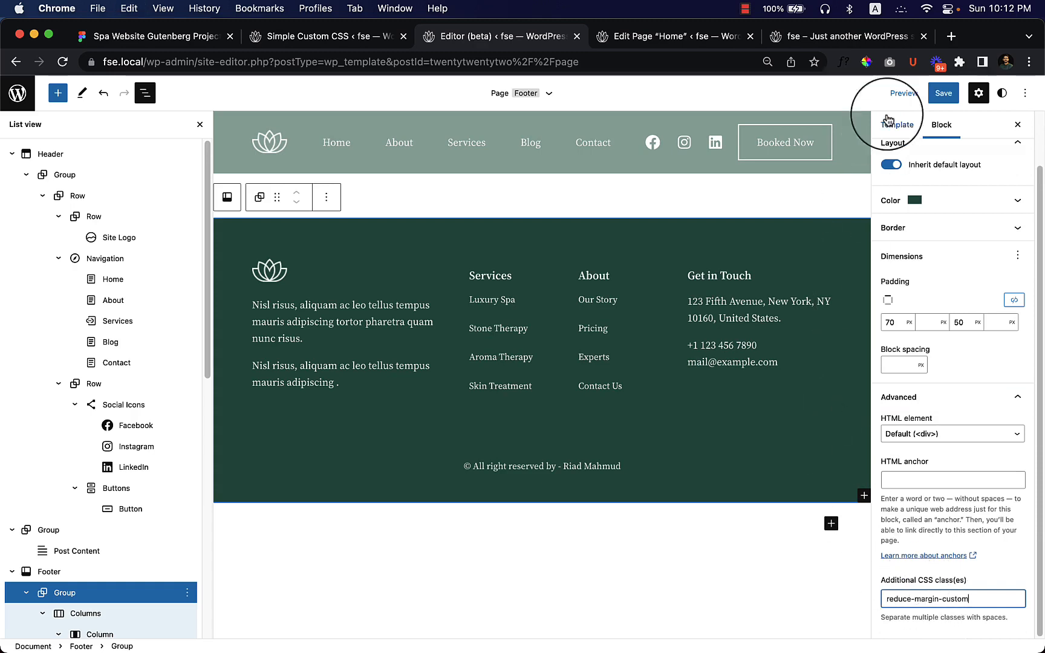
click(943, 92)
click(963, 92)
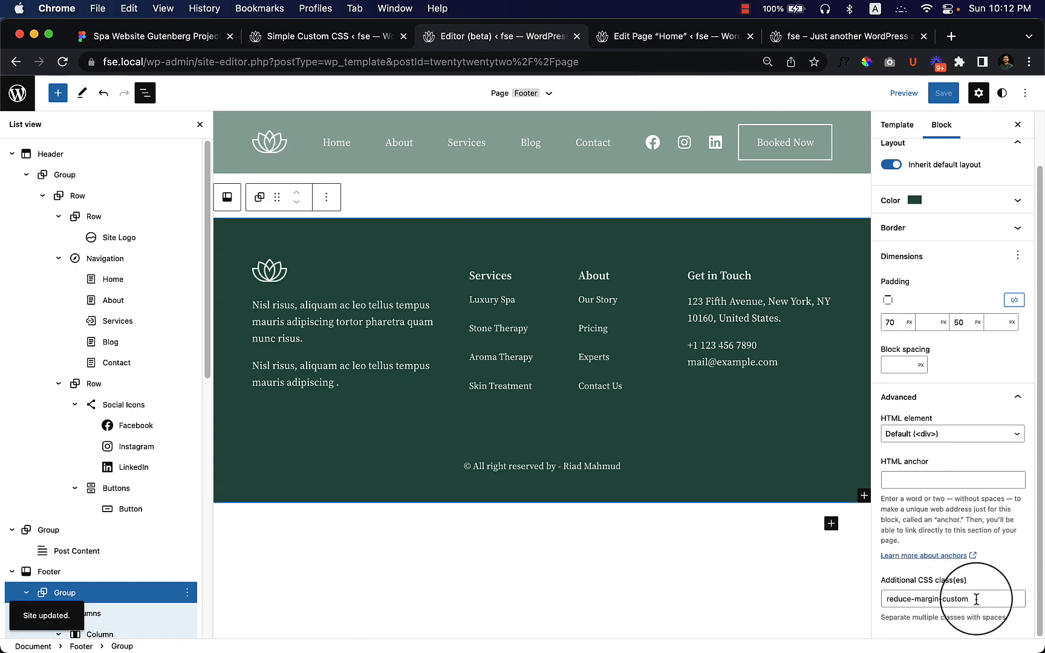
drag(974, 599, 880, 607)
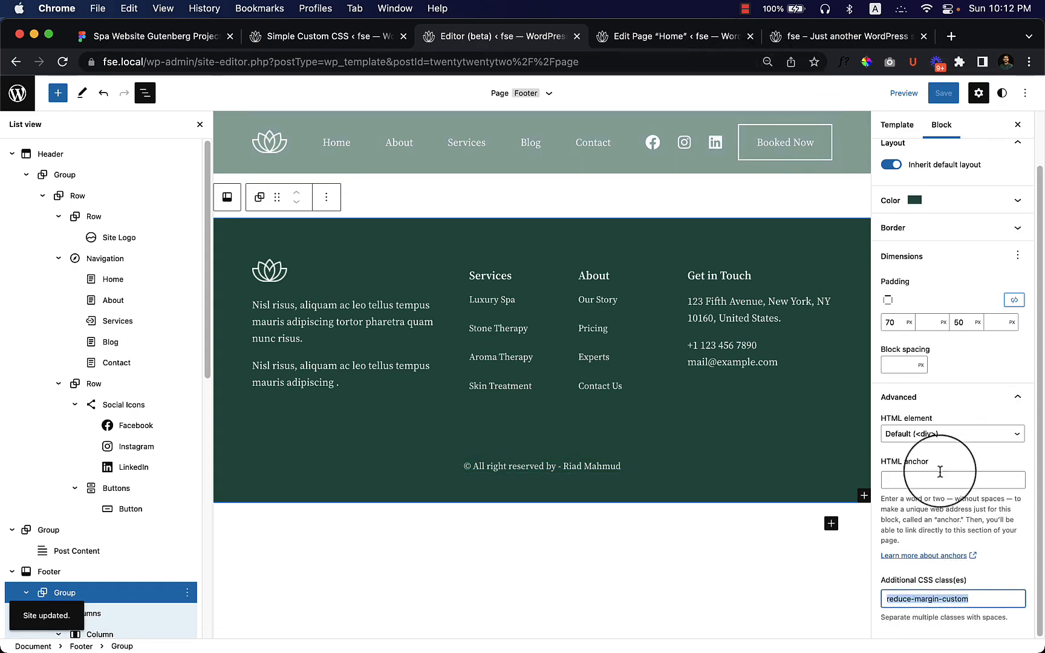
Reload the front page and check the gap between the hero and the footer.
click(832, 40)
right_click(462, 294)
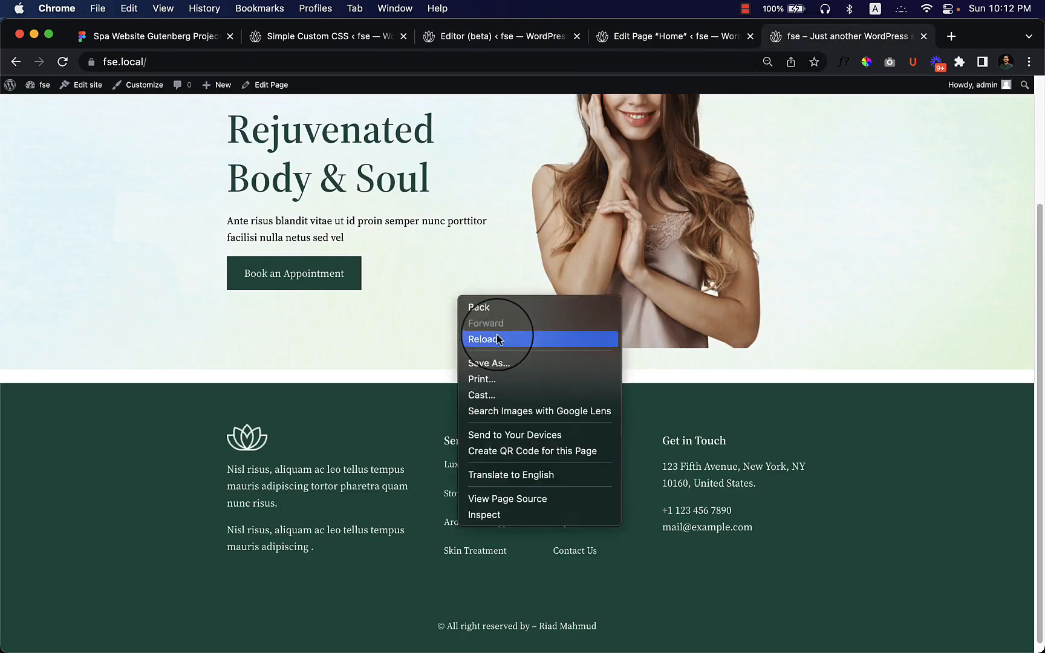
click(498, 339)
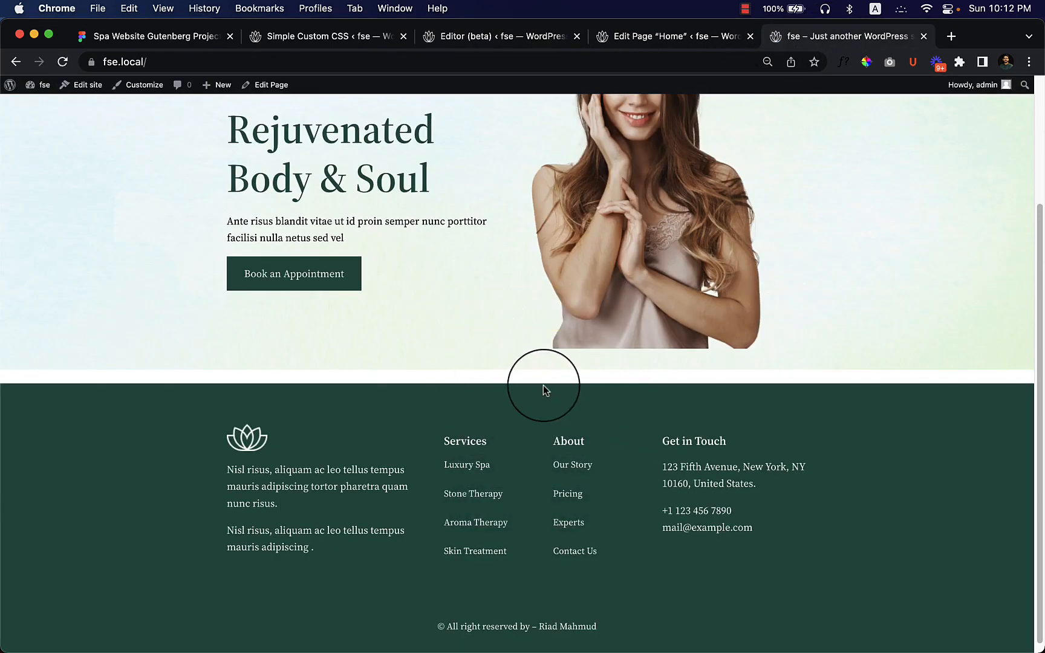
Return to the site editor and examine the settings of the Footer's Group and Columns blocks, including the Group's dimension options.
click(501, 41)
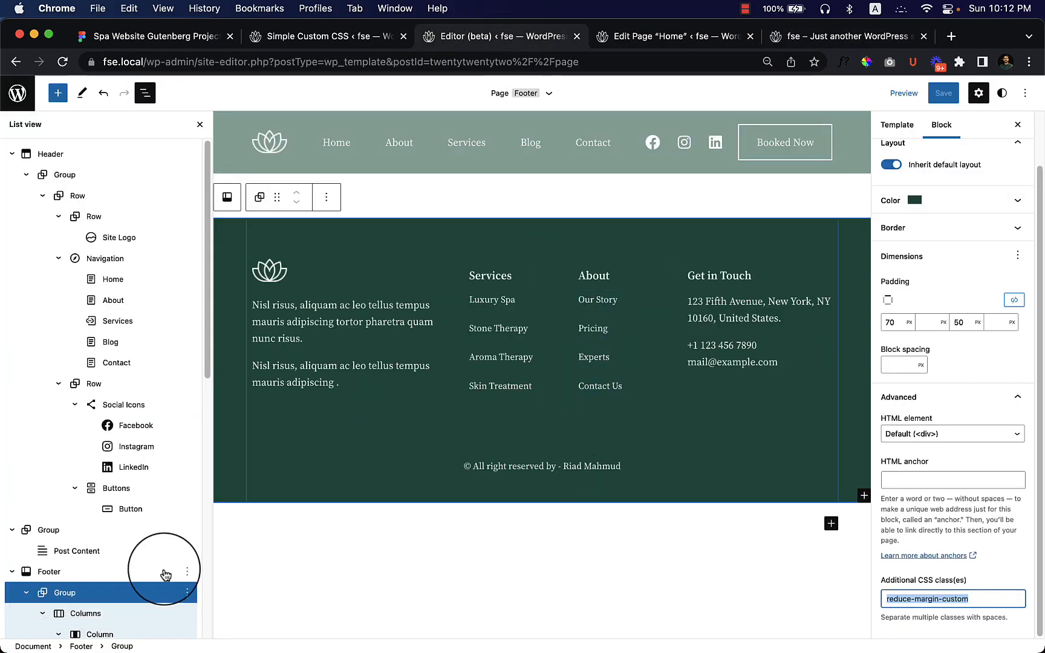
scroll(109, 557, down, 5)
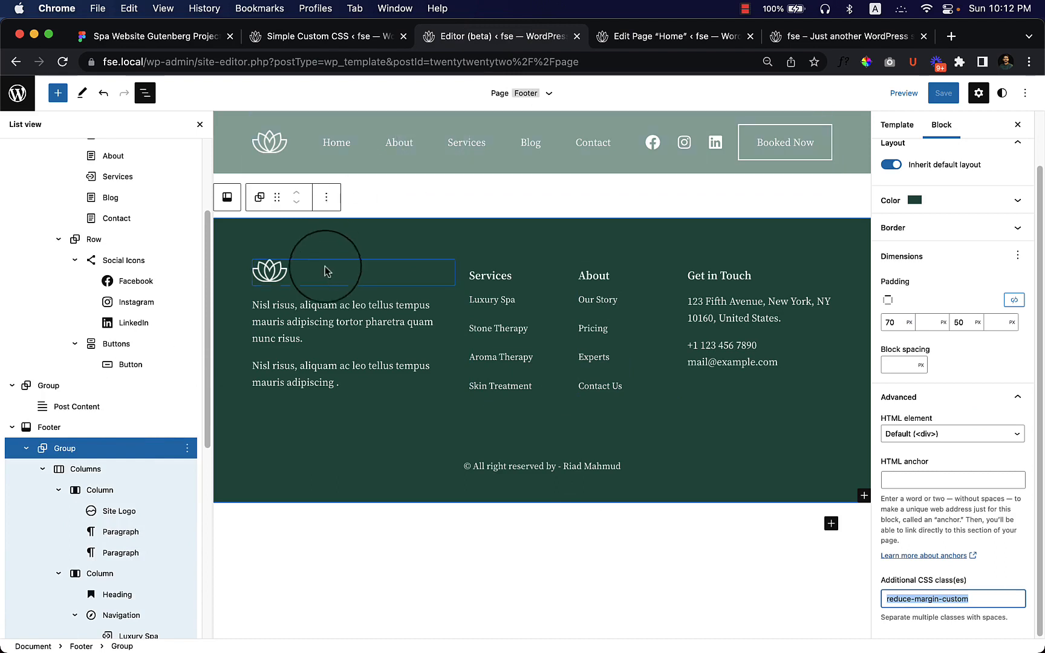
click(121, 470)
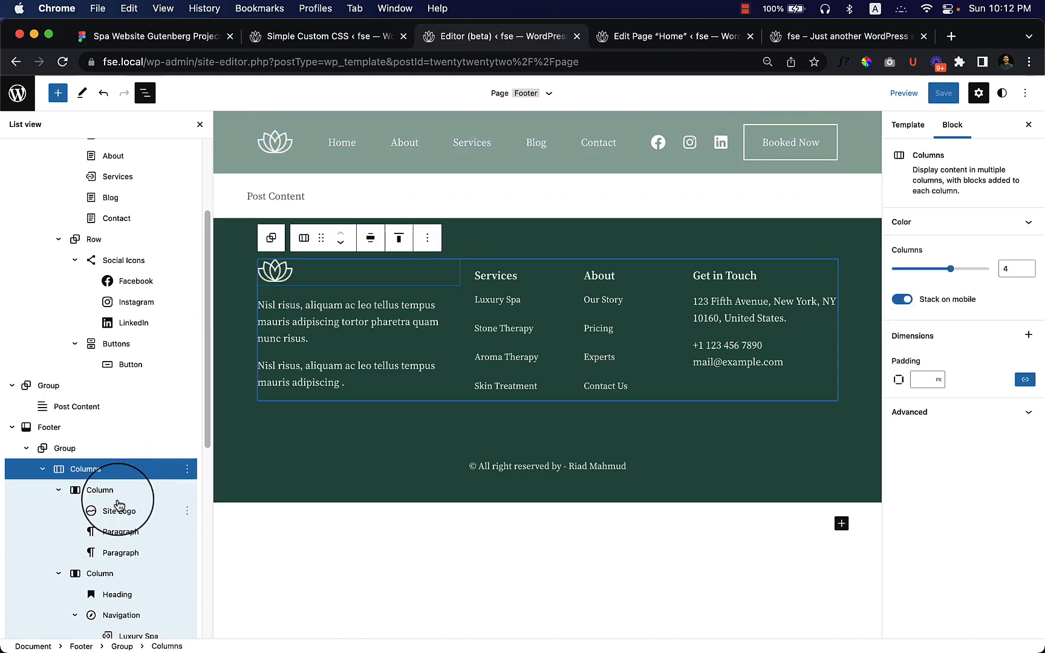
click(127, 449)
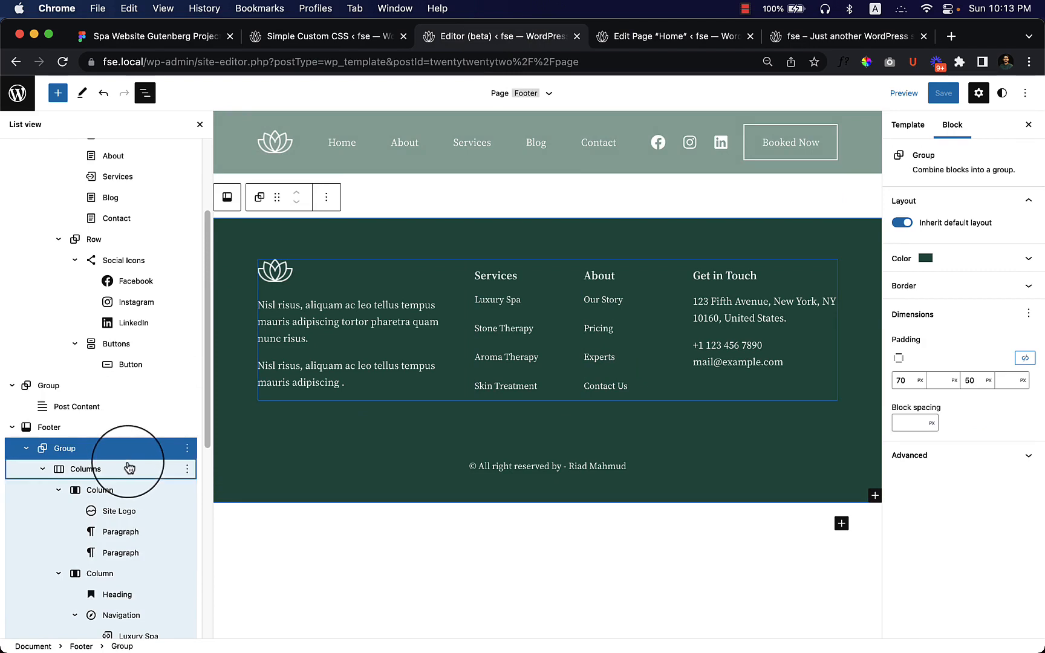
click(129, 467)
click(128, 451)
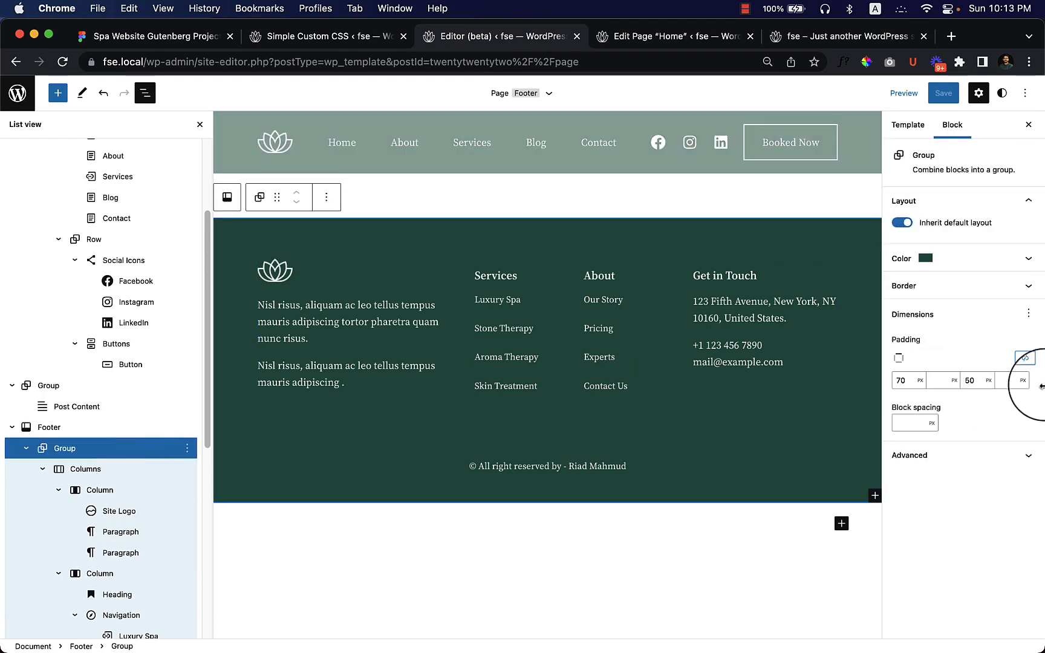
click(1029, 314)
click(1030, 321)
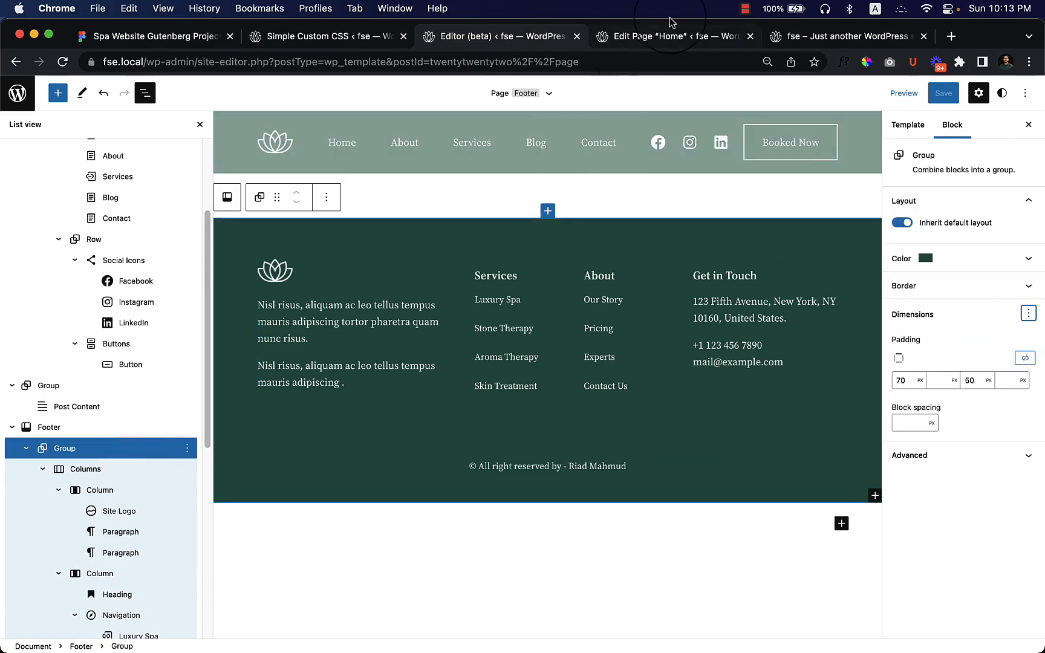
Return to the front page and reload it to recheck the white gap above the footer.
click(683, 36)
click(817, 42)
right_click(85, 242)
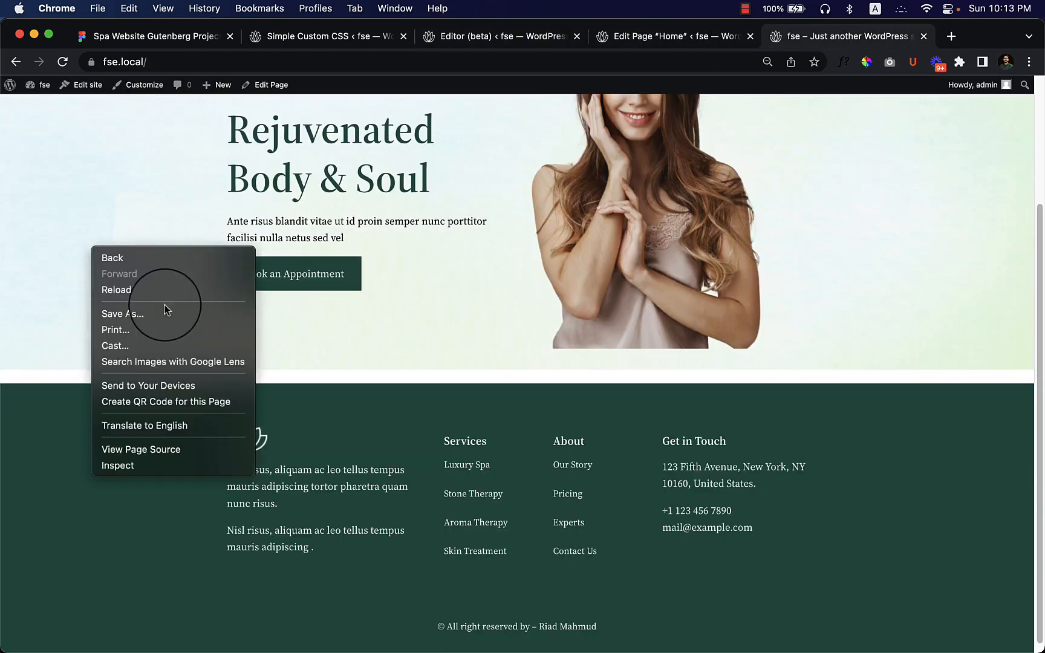
click(165, 293)
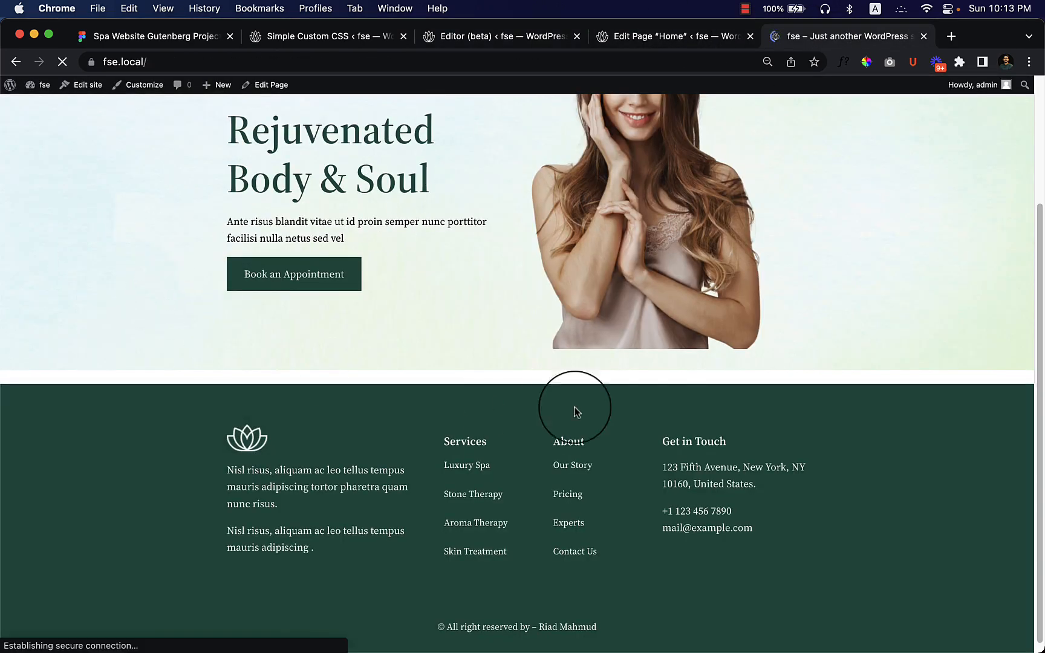
Inspect the white gap above the footer, expanding the wp-site-blocks div and selecting the footer element to view its style rules.
right_click(673, 387)
click(546, 378)
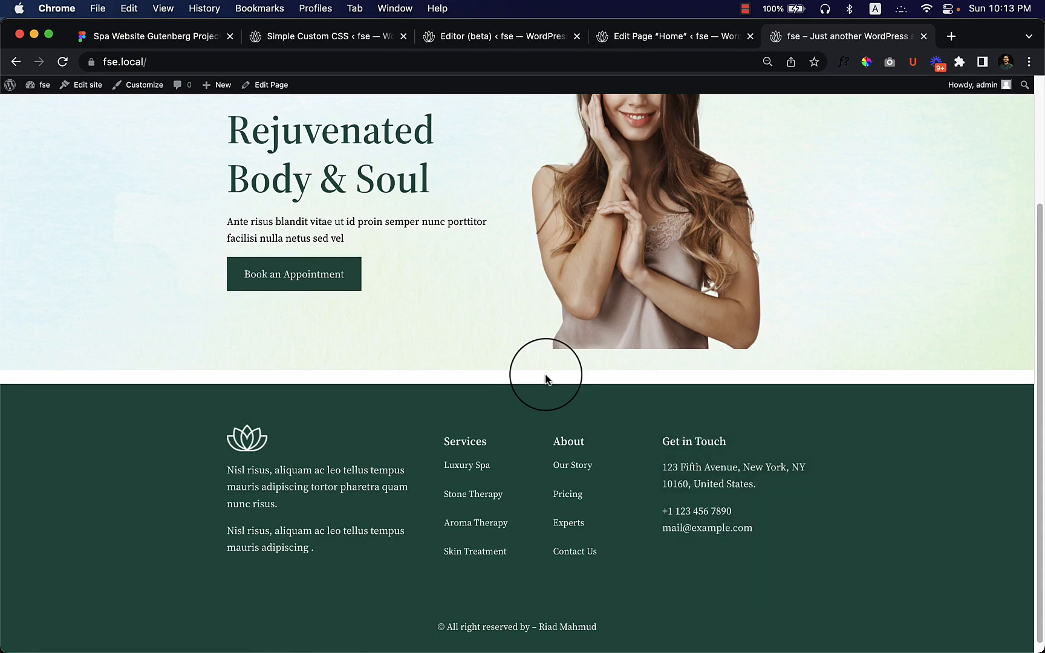
right_click(546, 379)
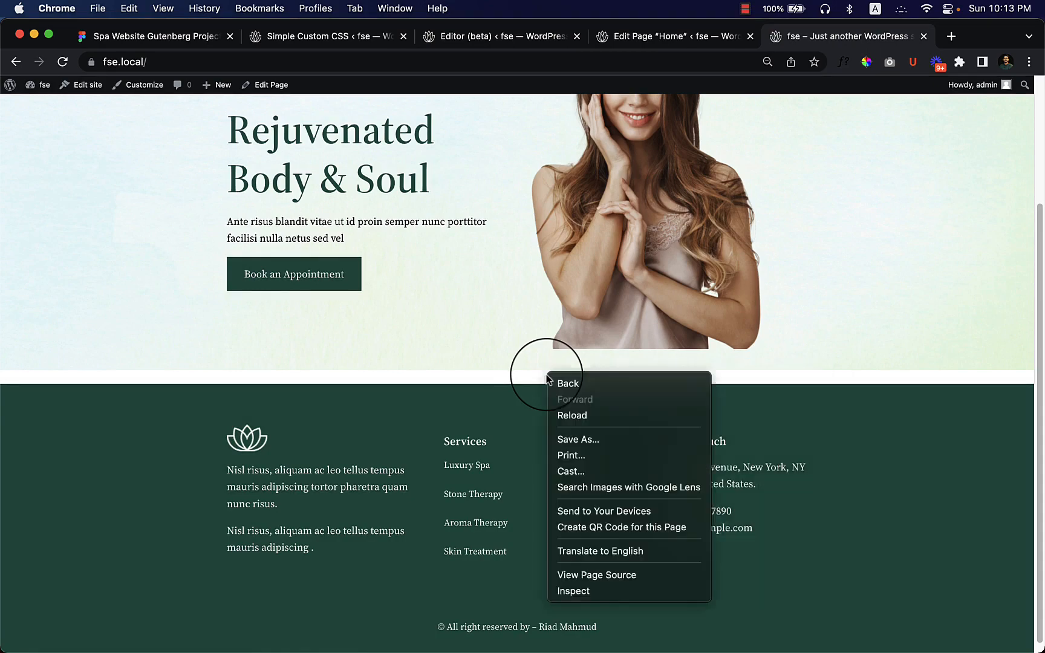
click(604, 591)
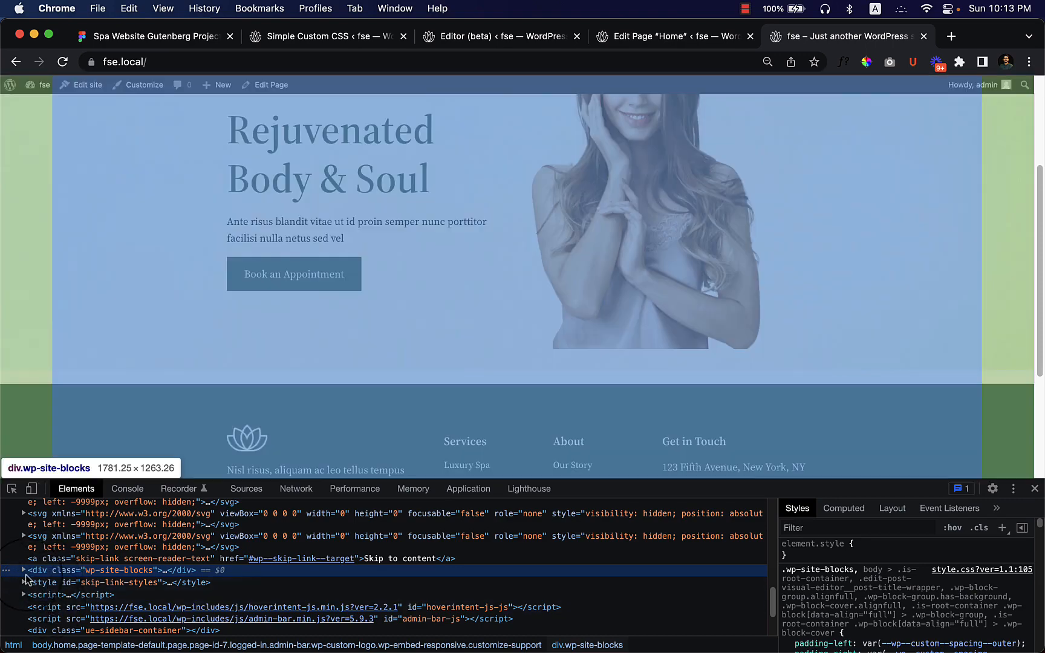
click(24, 571)
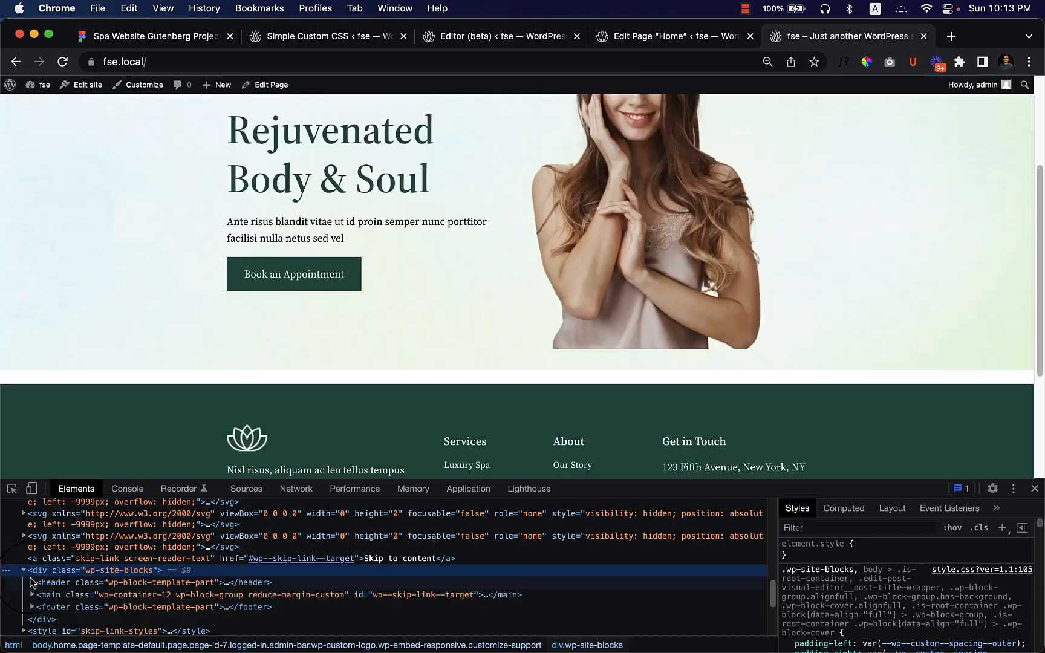
click(53, 607)
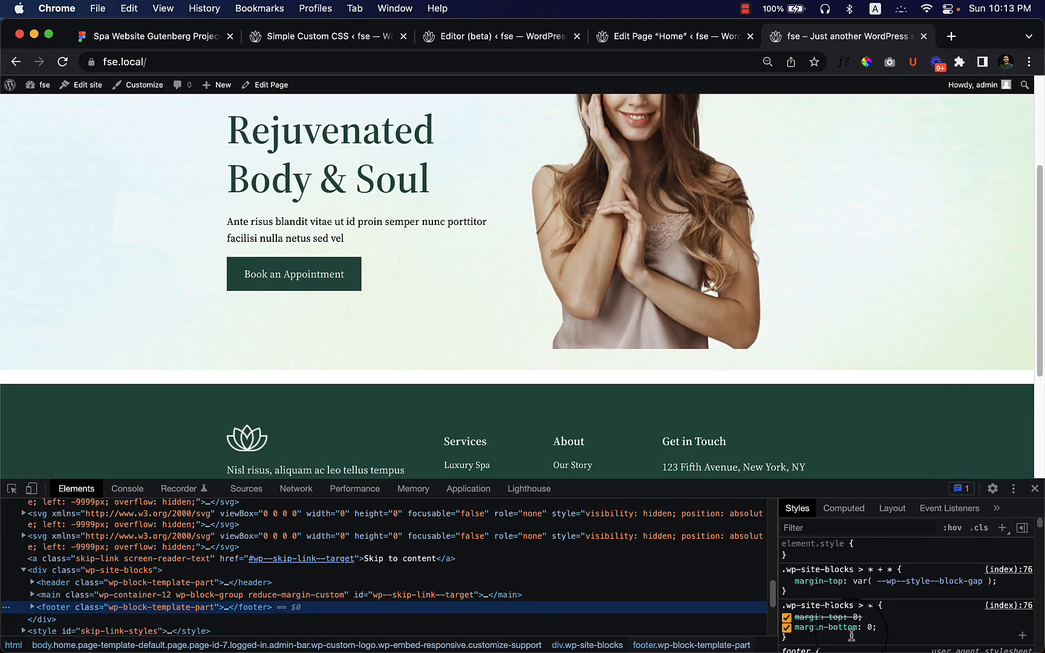
Toggle the margin-top: var(--wp--style--block-gap) declaration off and on to test its effect on the footer gap.
click(786, 582)
click(786, 582)
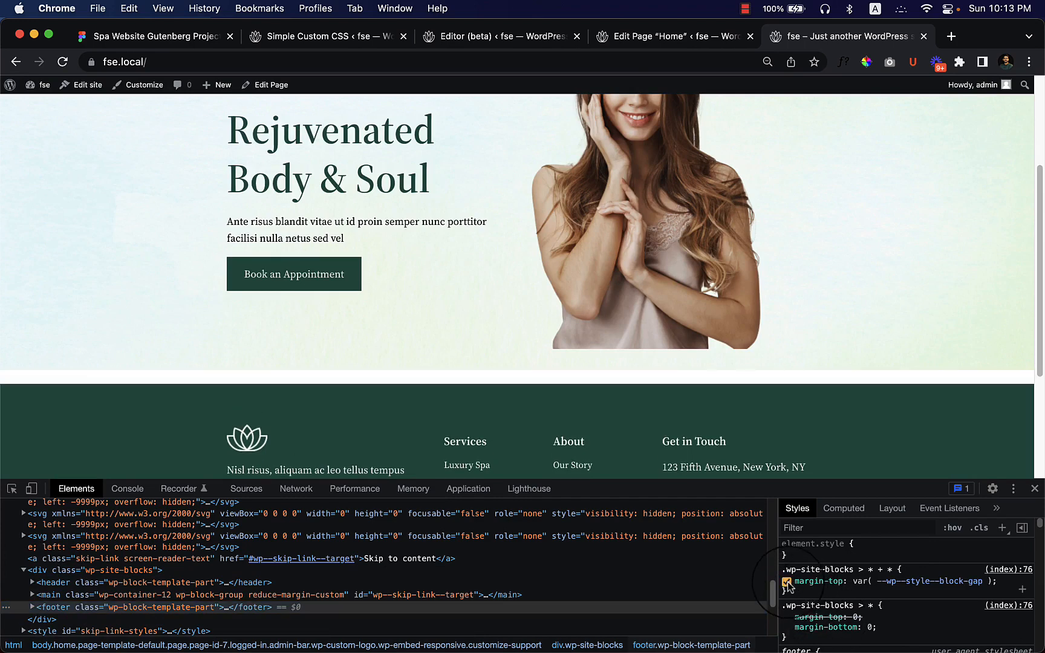
click(786, 581)
click(787, 581)
click(786, 582)
click(787, 582)
click(786, 582)
click(786, 582)
click(216, 609)
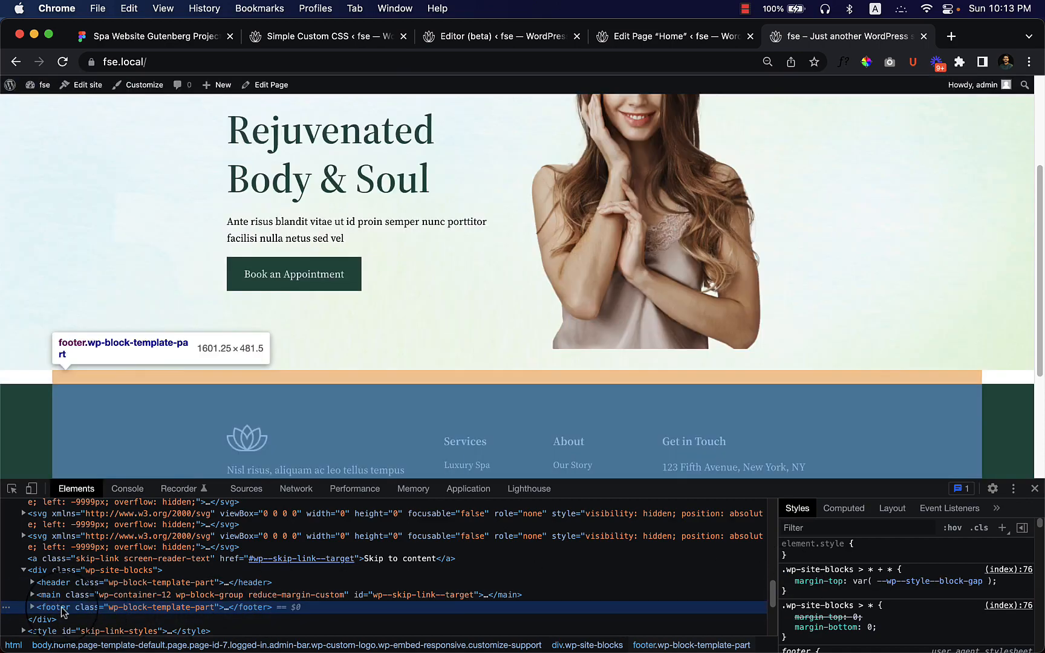
In the site editor, add the CSS class reduce-margin-custom to the Footer template part.
click(461, 35)
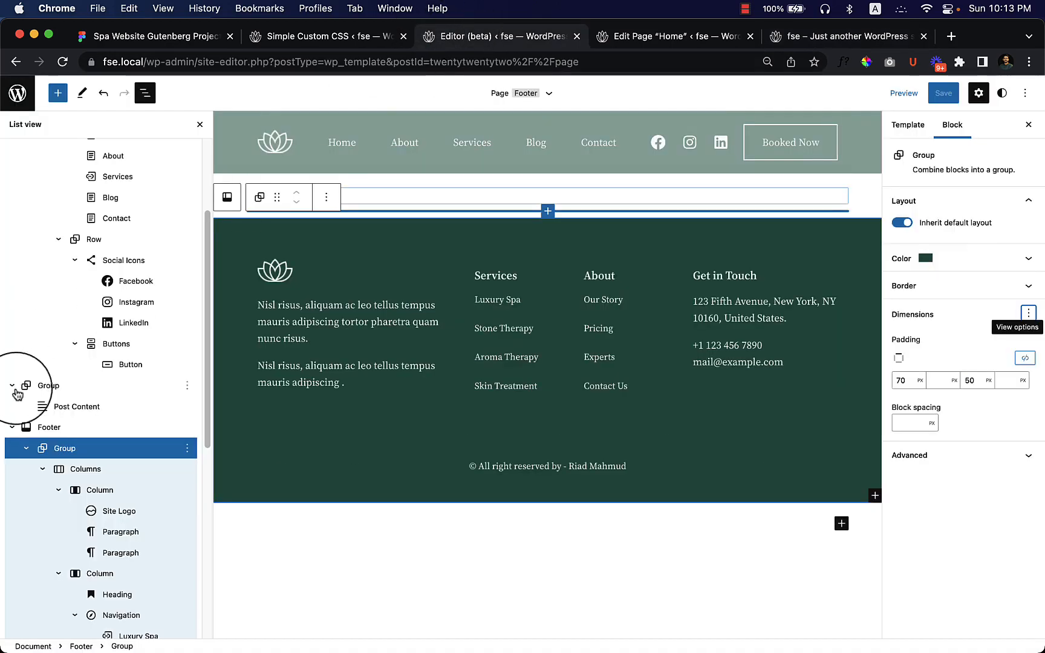
click(100, 427)
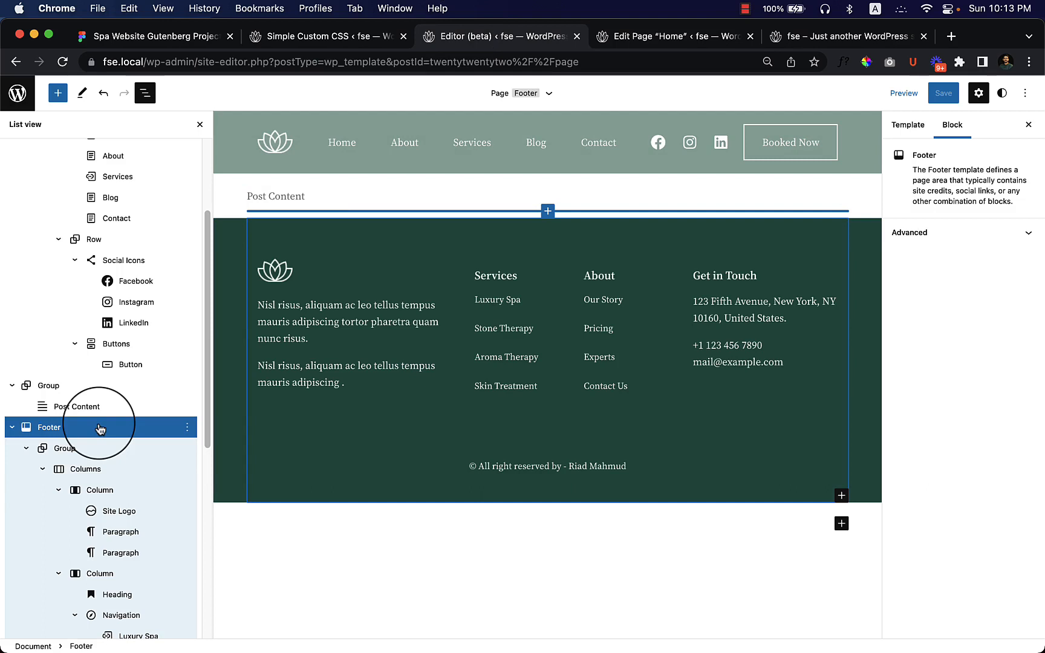
click(1027, 232)
click(945, 405)
text(reduce-margin-custom)
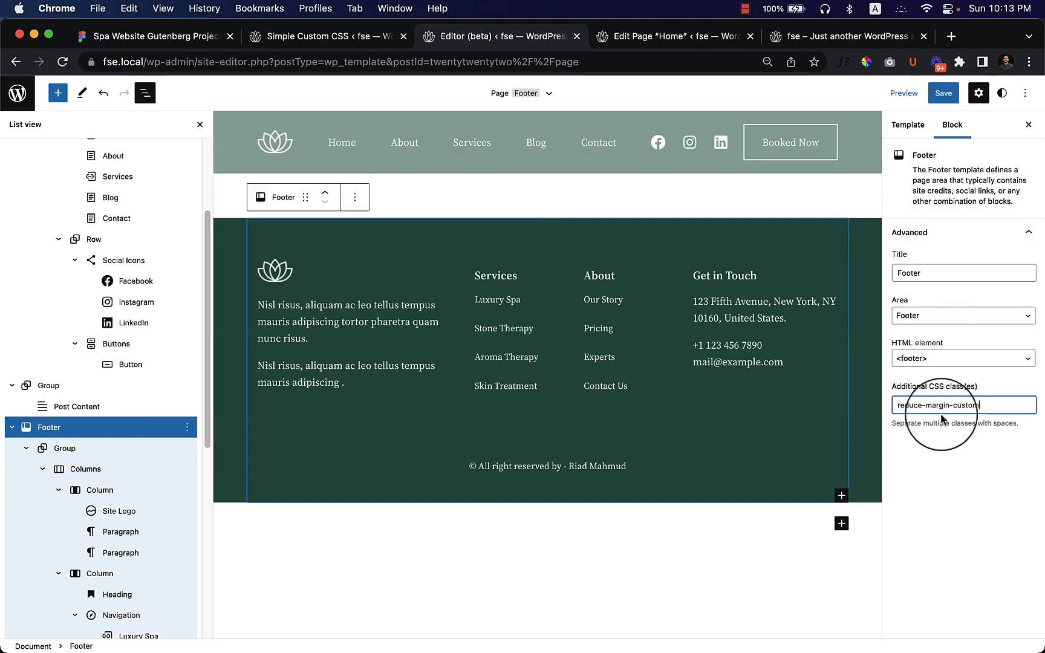
Remove the additional CSS class from the Group inside the Footer and save the Page template and Footer changes.
click(145, 448)
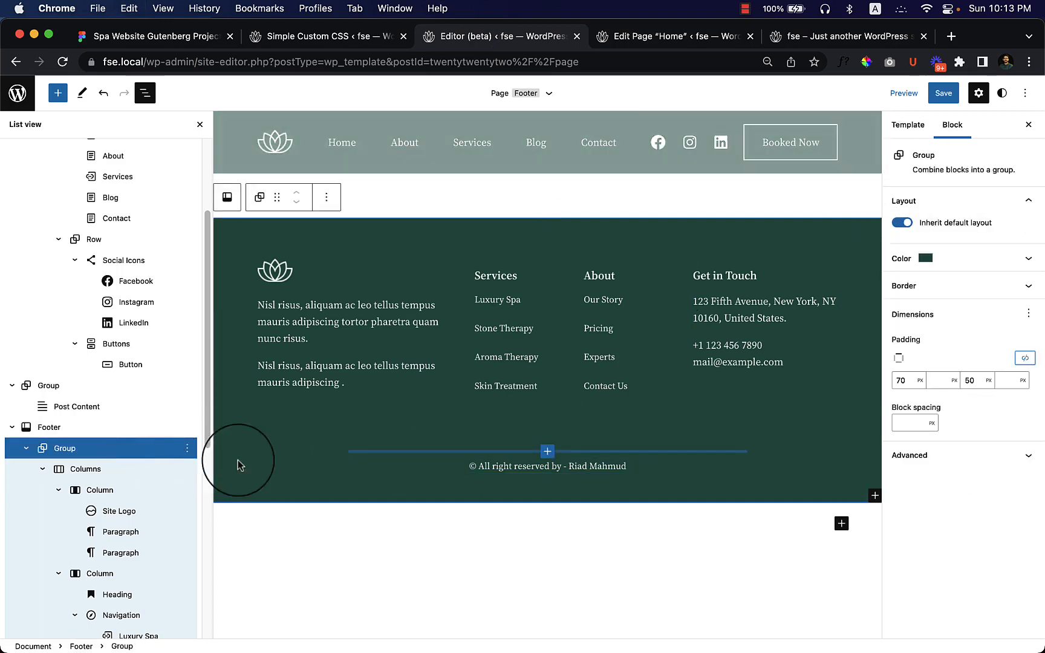
click(959, 463)
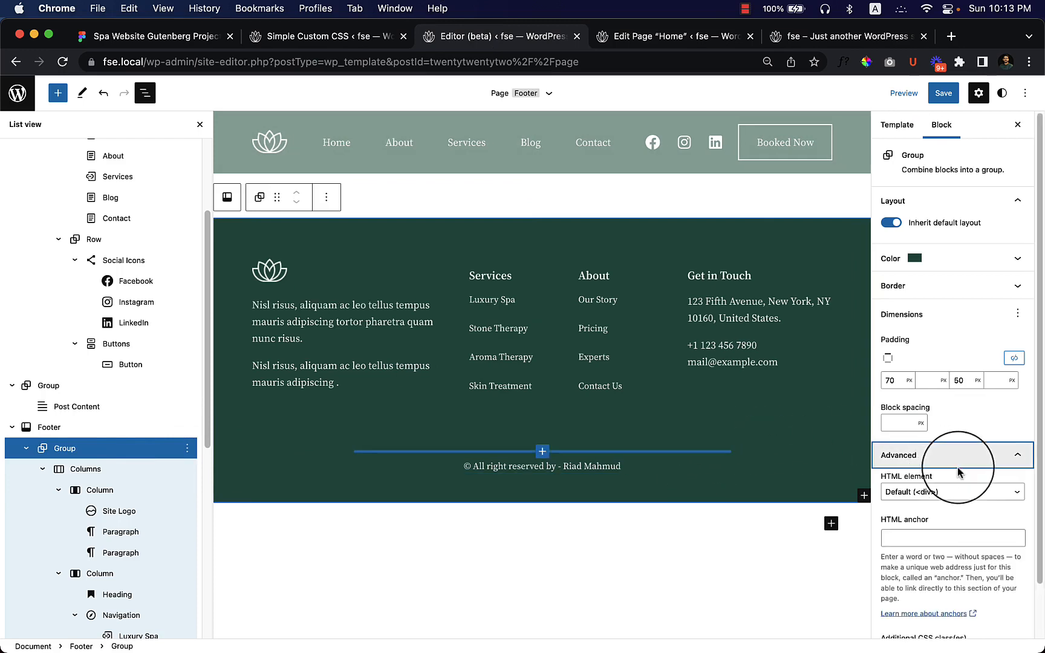
triple_click(943, 599)
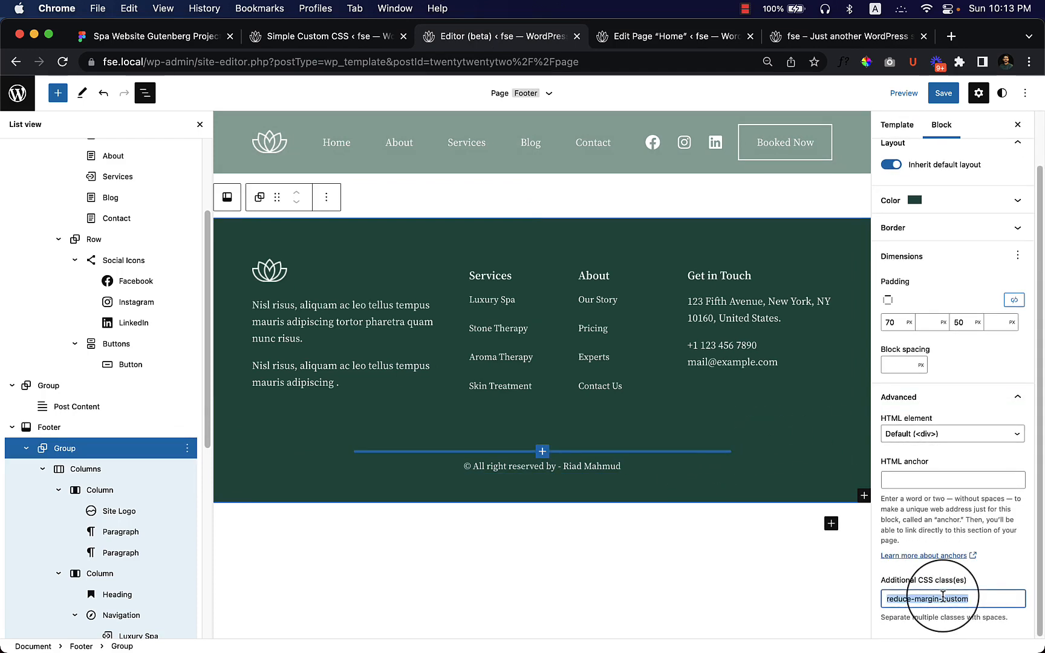
key(BackSpace)
click(944, 93)
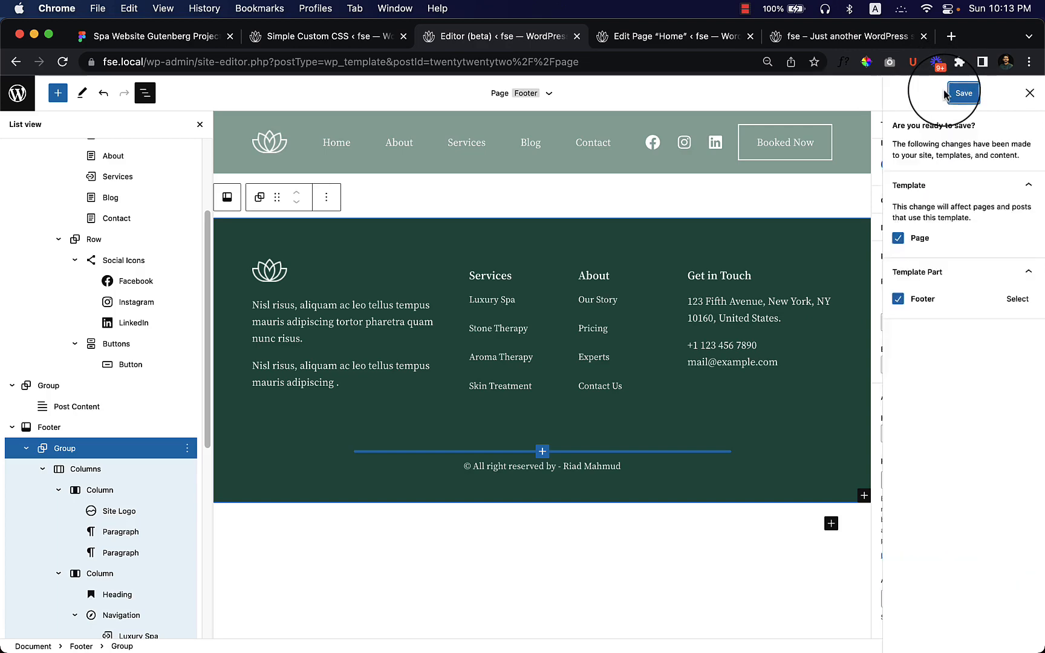
click(962, 92)
Reload the live spa home page, close the developer tools and review the spacing between header, hero and footer.
click(681, 36)
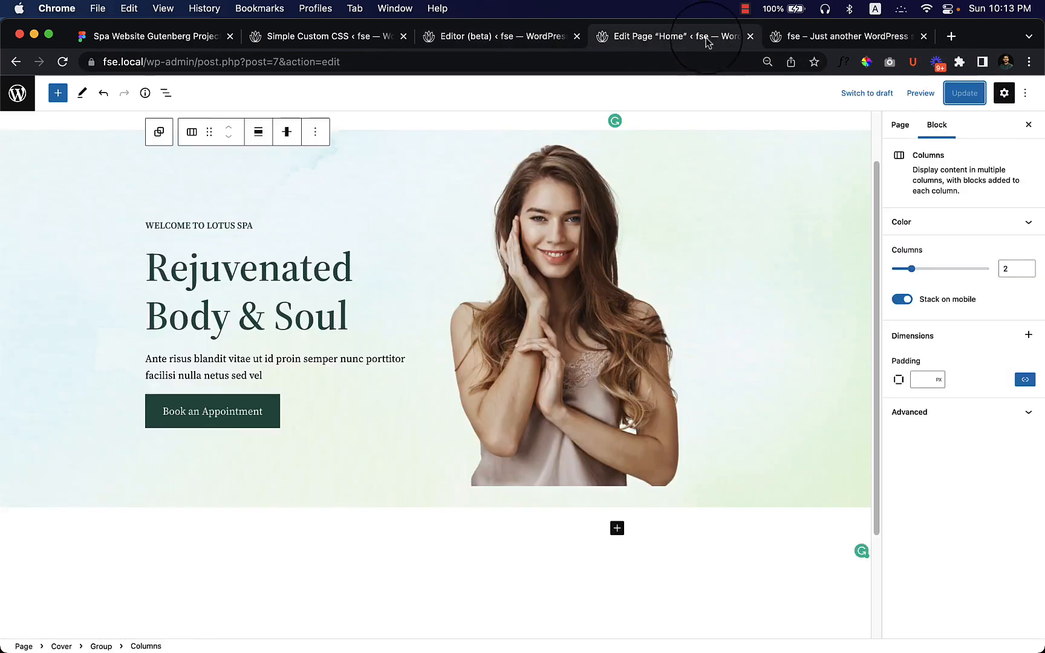
click(844, 37)
right_click(549, 178)
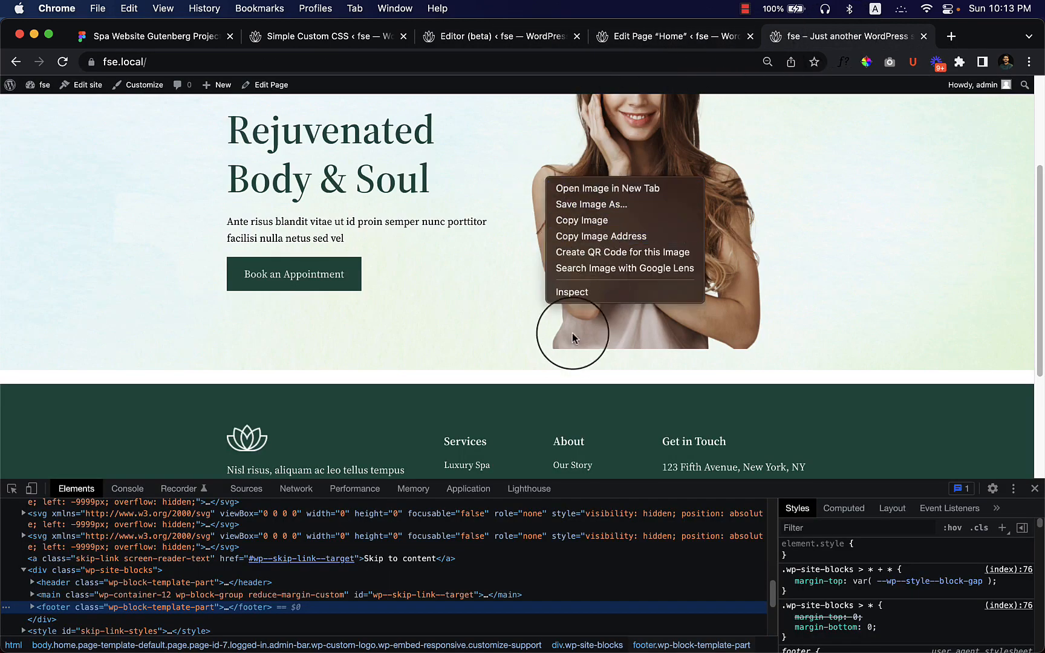
right_click(562, 350)
right_click(453, 375)
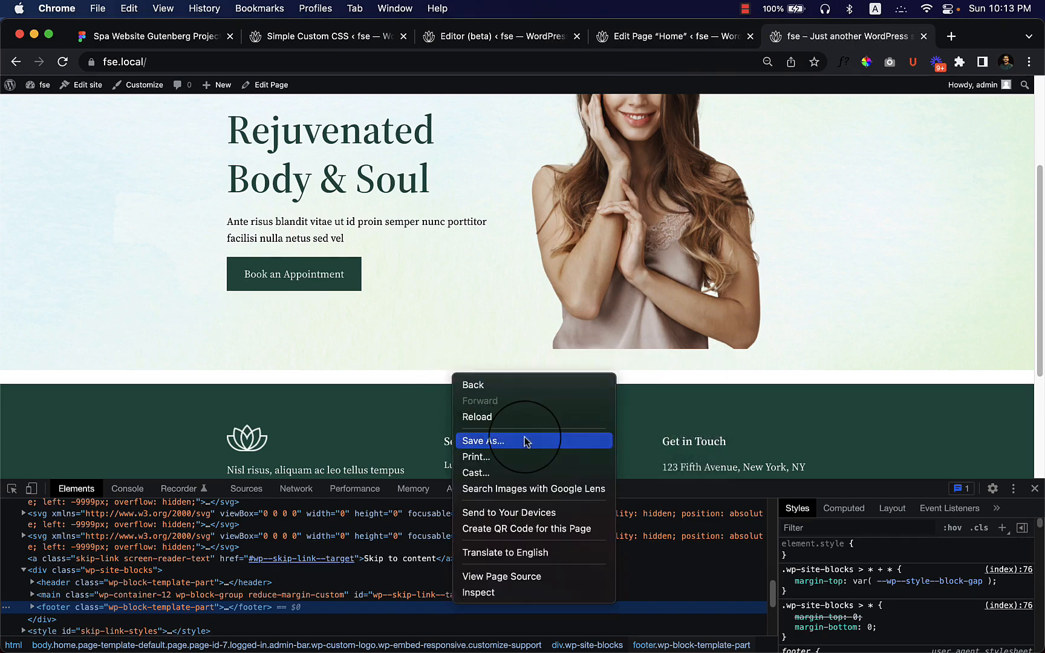
click(527, 418)
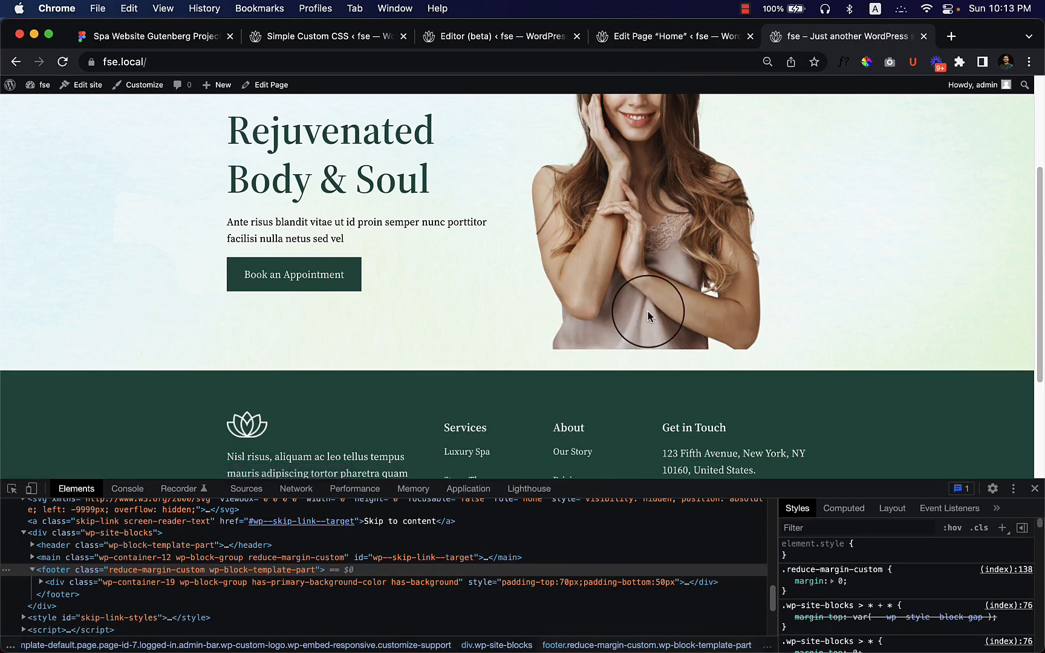
click(1035, 487)
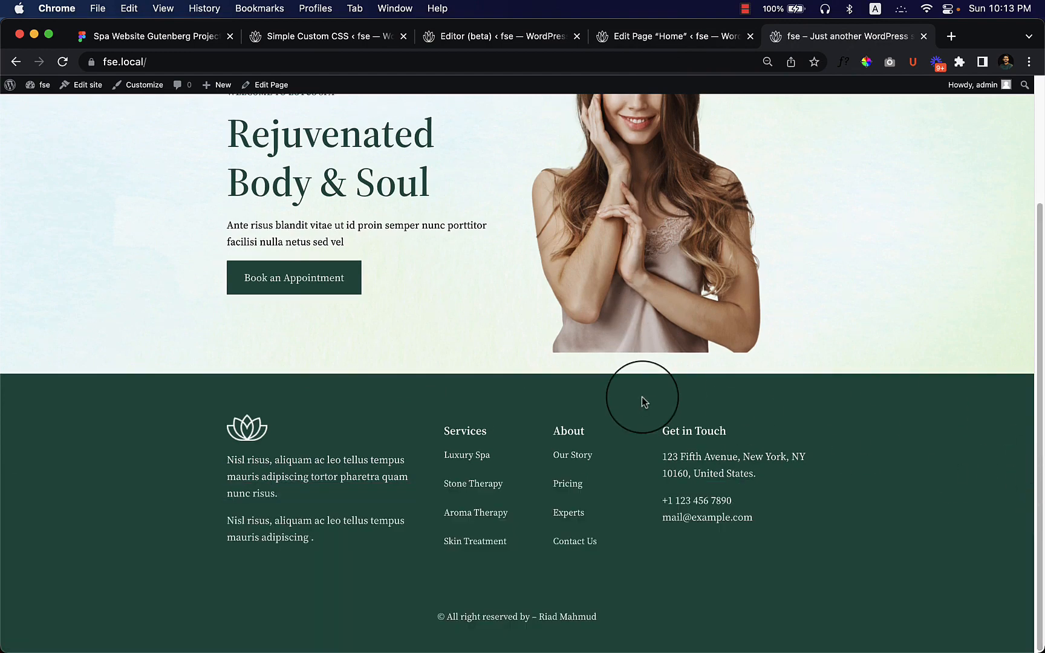
scroll(618, 284, up, 5)
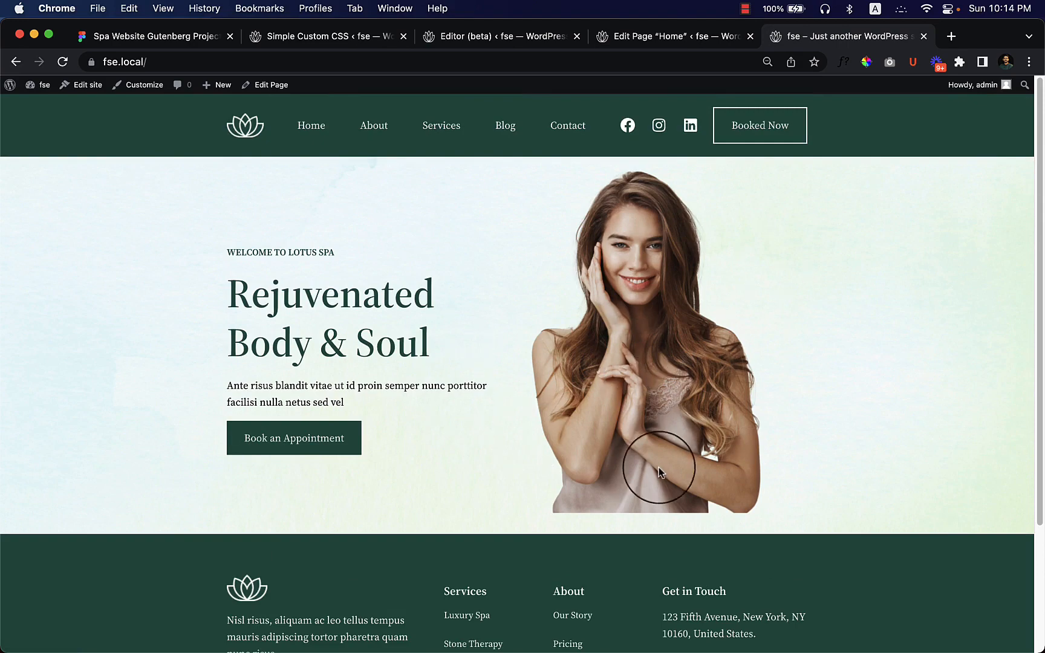
In the Home page editor, set the bottom padding of the Group inside the hero Cover to 0 px.
click(650, 37)
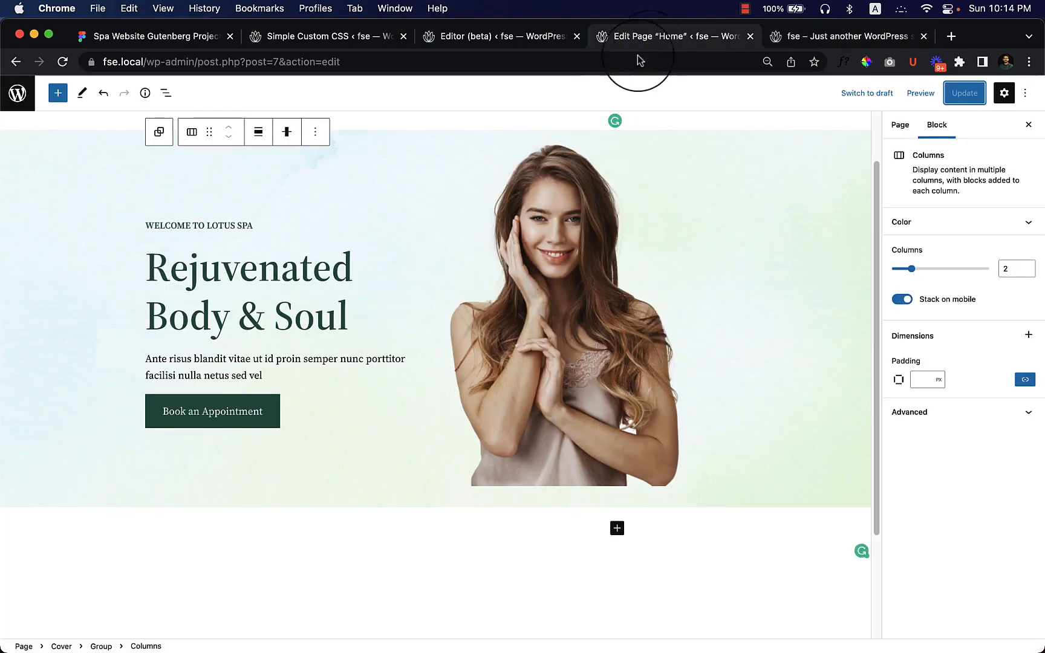
click(571, 396)
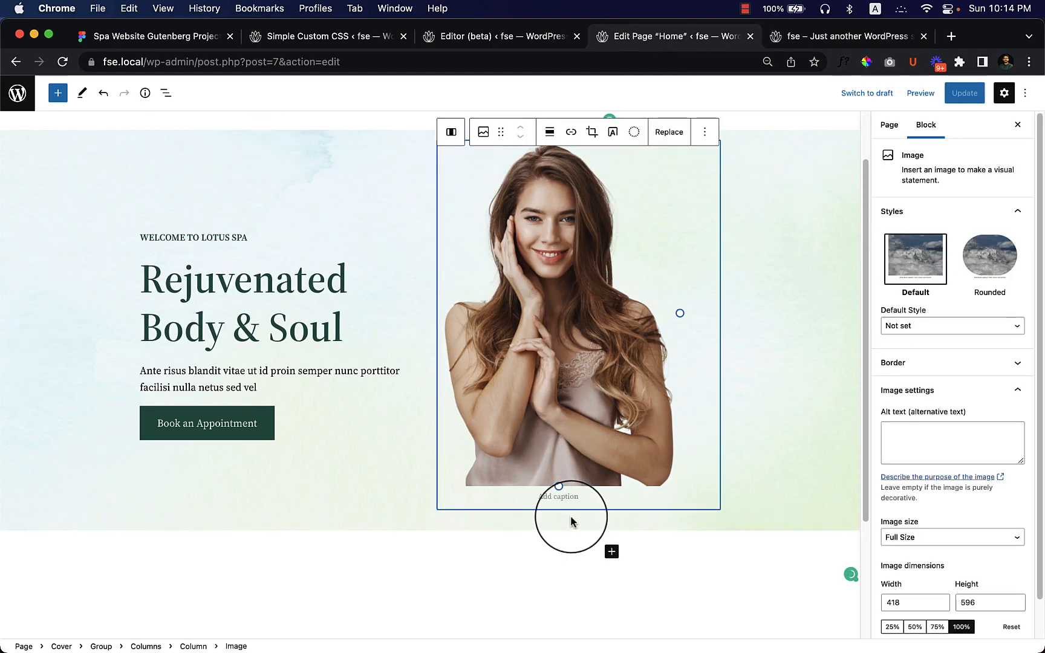
click(17, 148)
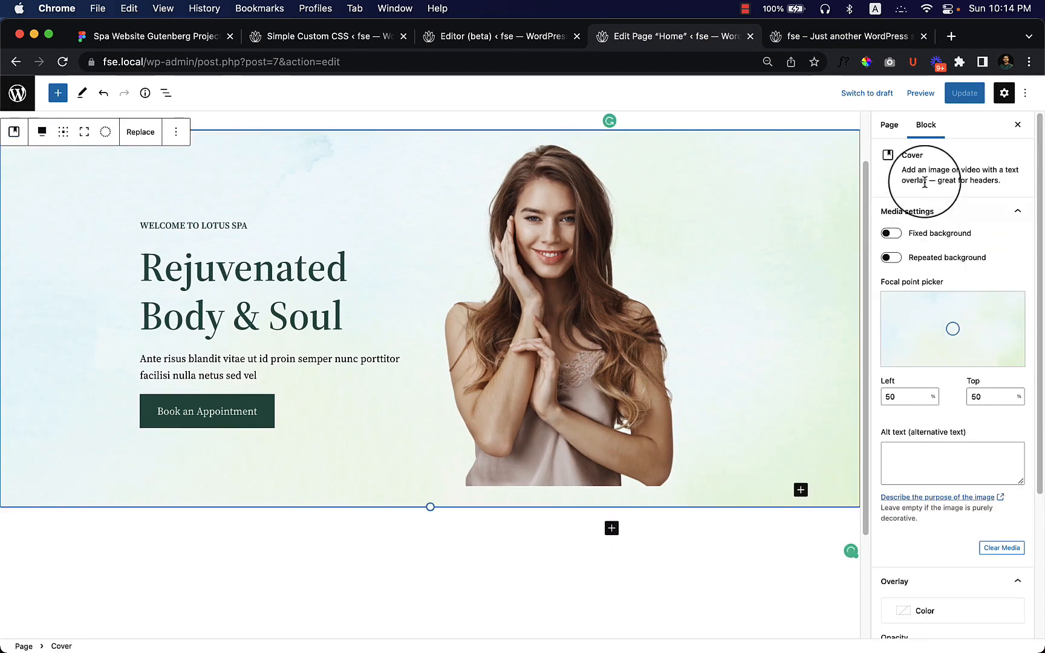
click(165, 94)
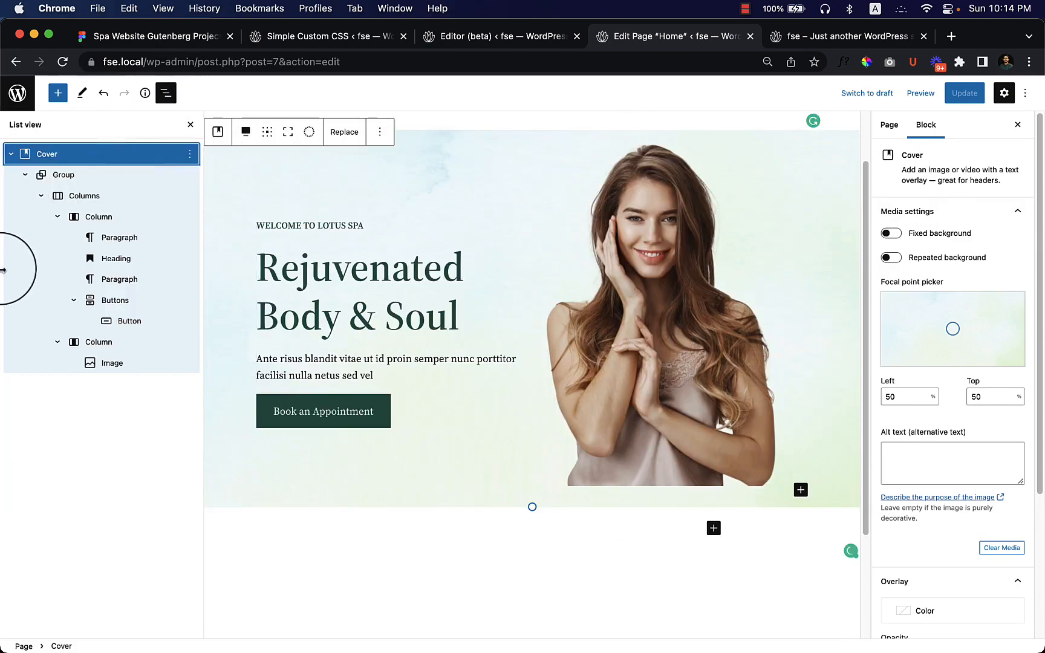
click(75, 180)
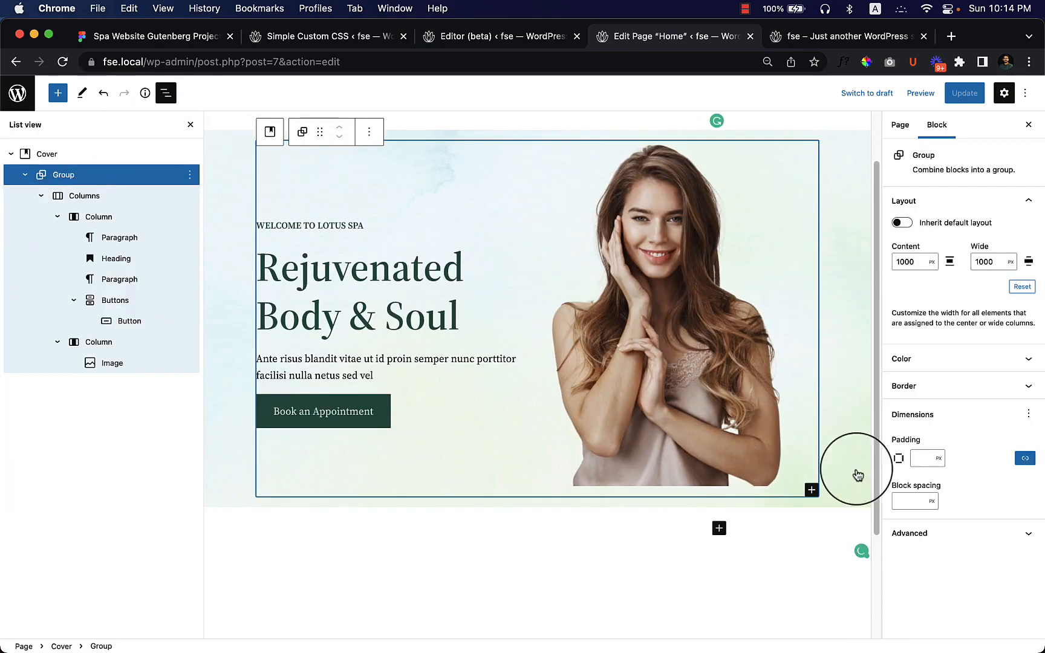
click(1025, 458)
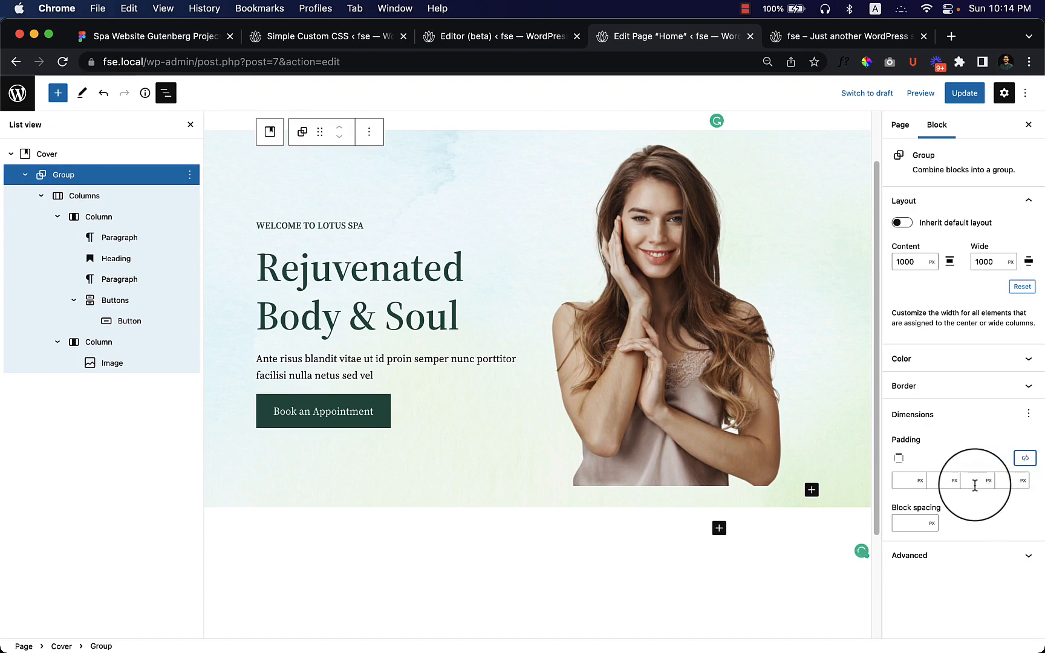
click(976, 481)
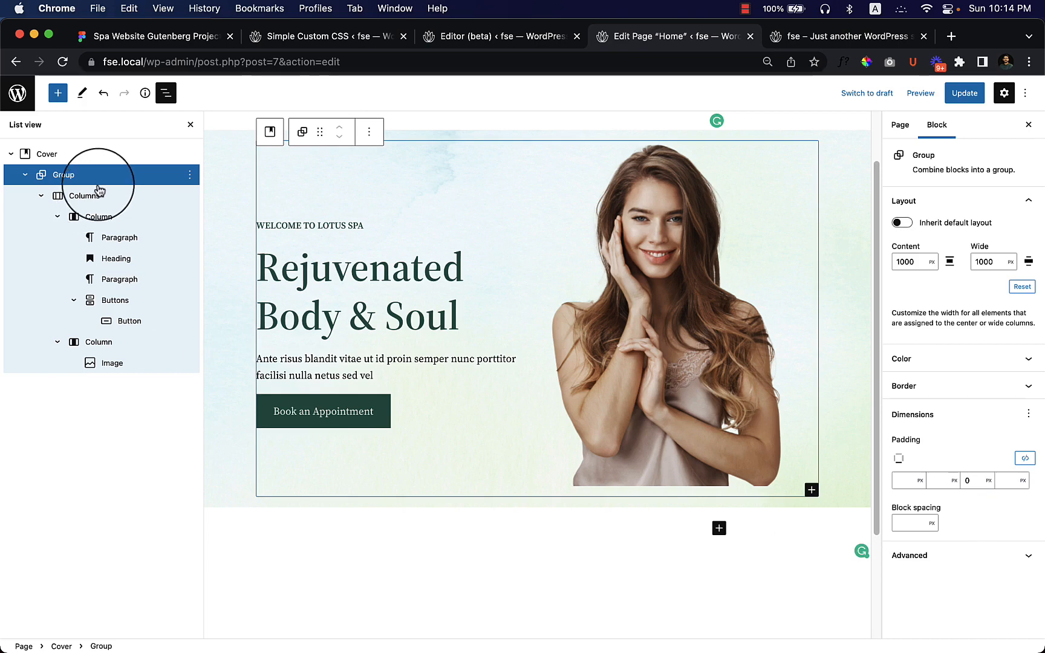
Set the bottom padding of the Column containing the woman's image to 0 px.
click(100, 341)
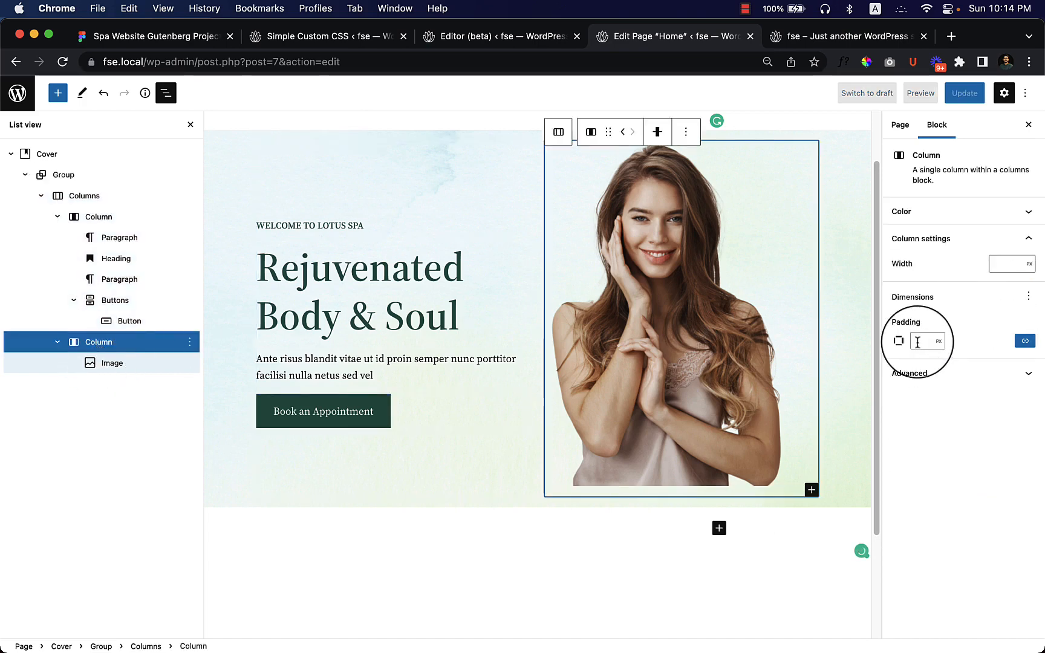
click(953, 374)
click(1024, 342)
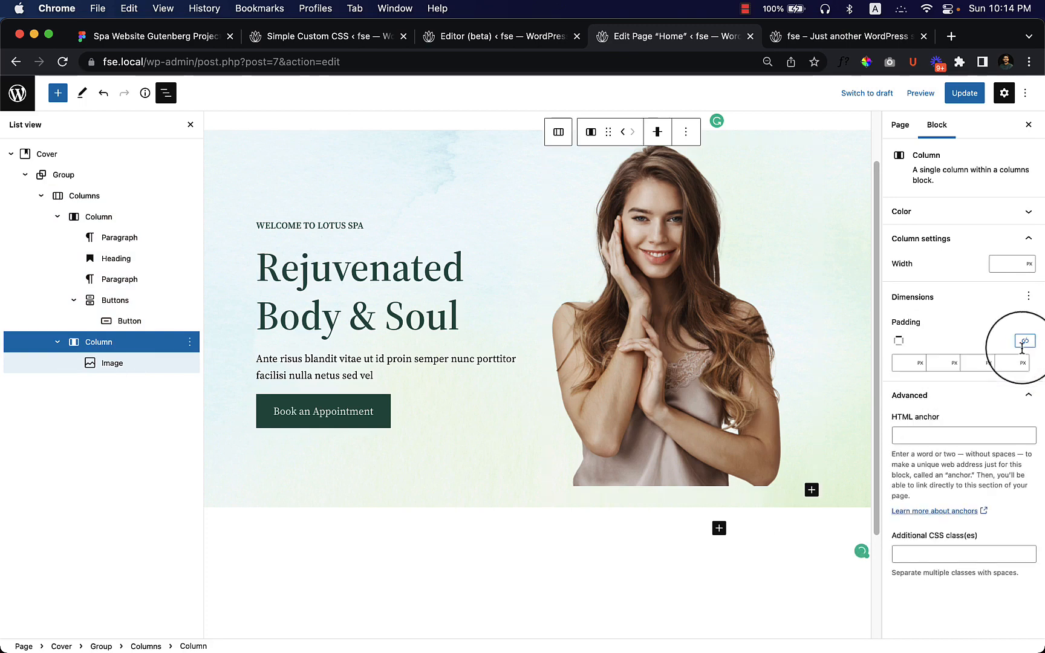
click(966, 364)
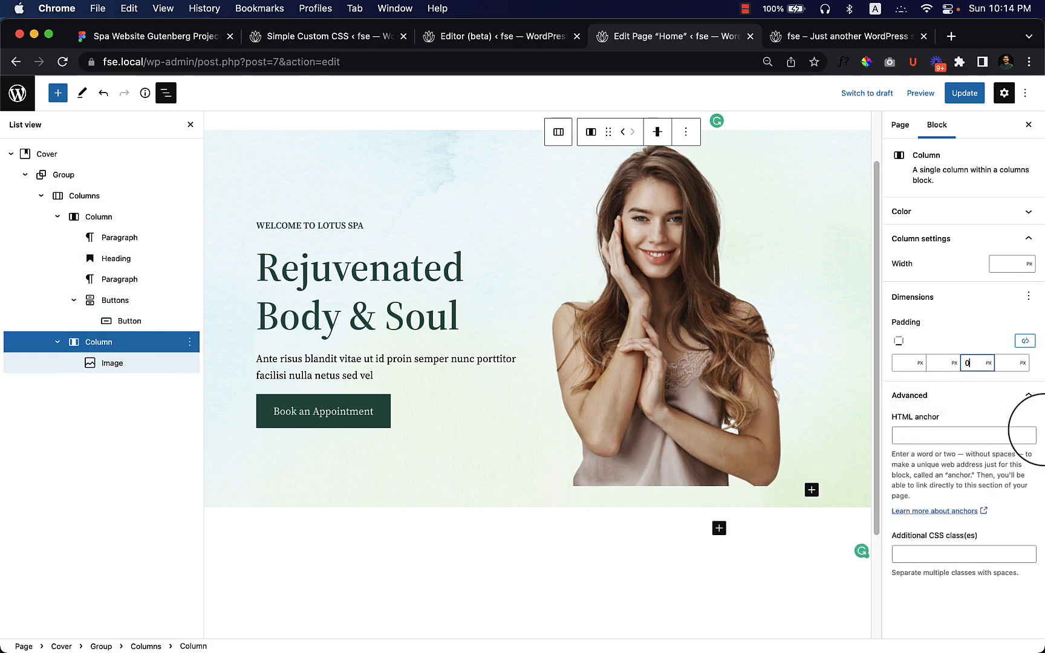
text(0)
Check the woman's image placement in the Figma hero design and update the Home page in WordPress.
click(135, 36)
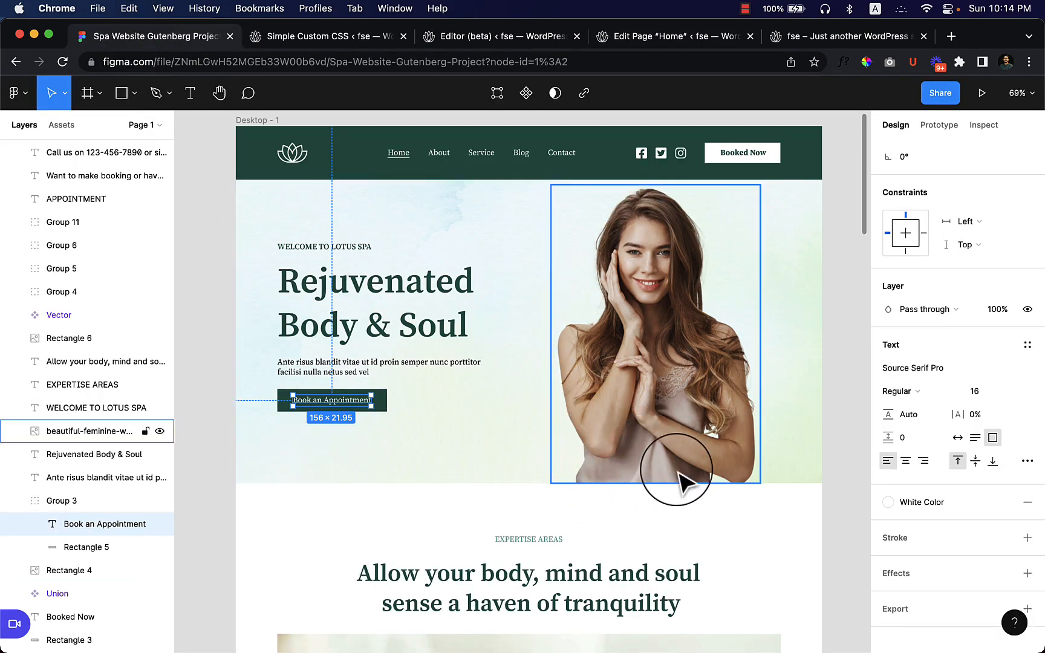
click(459, 37)
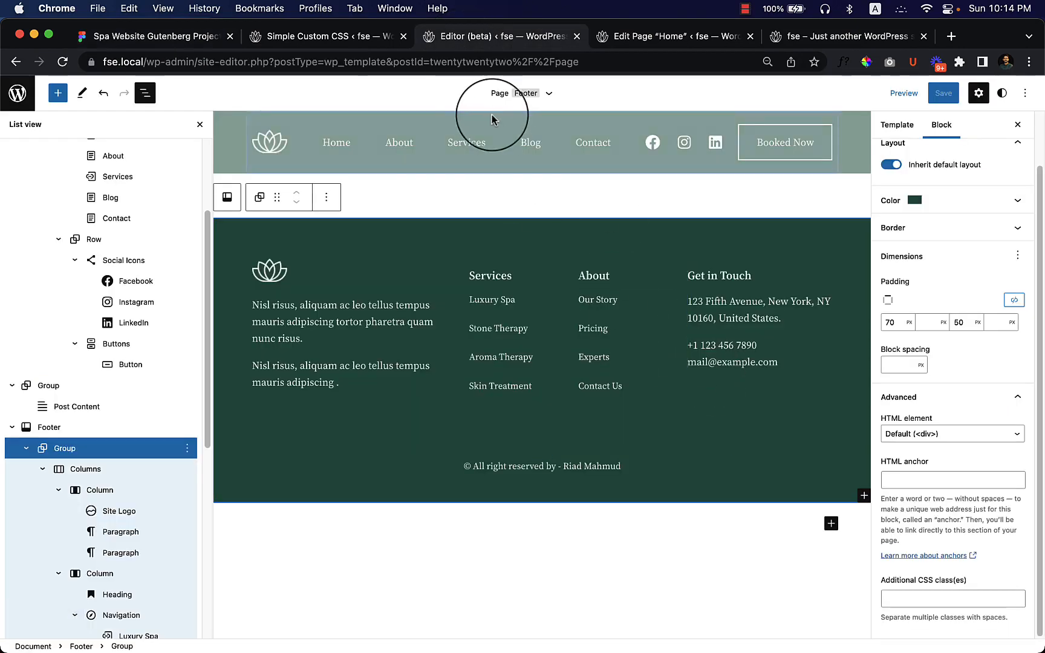
click(615, 35)
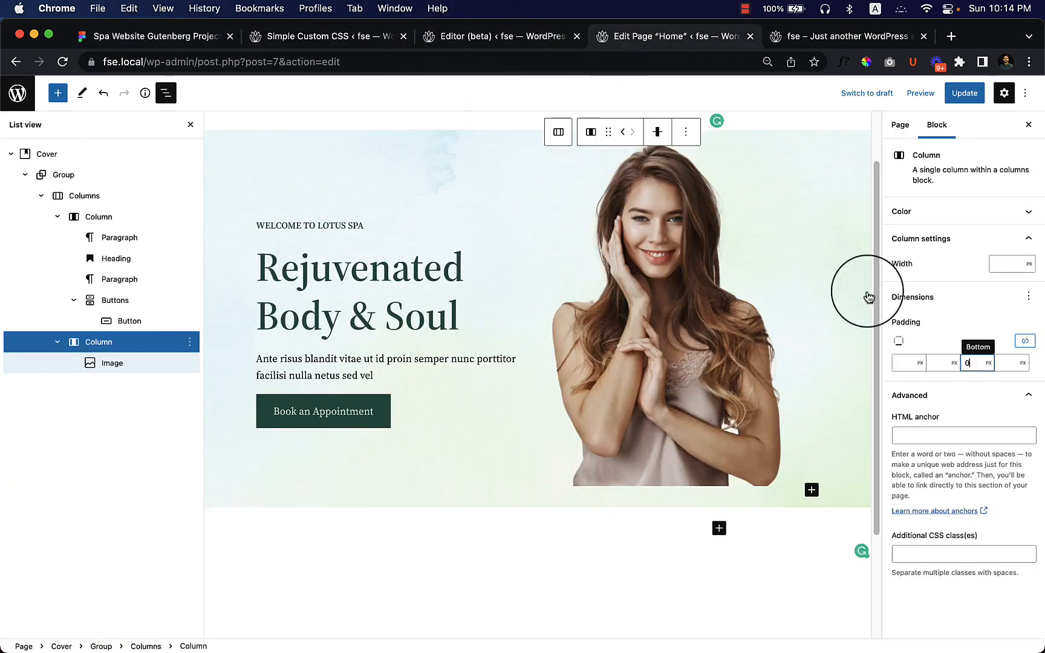
click(964, 93)
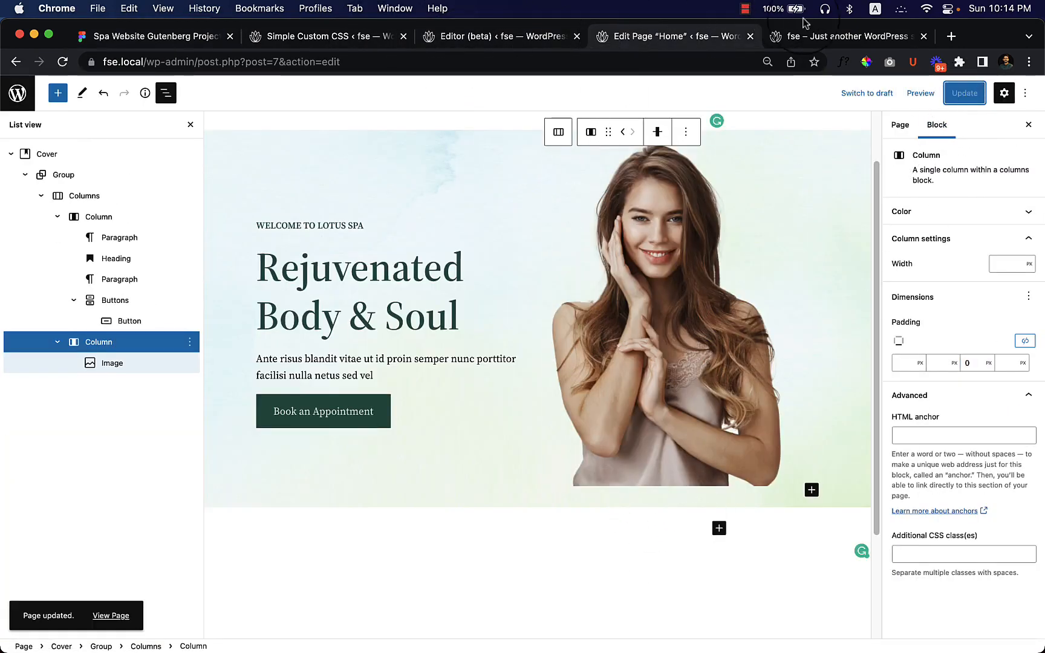
Reload the live home page and inspect the gap below the woman's image, selecting the wp-block-cover div.
click(846, 36)
right_click(496, 261)
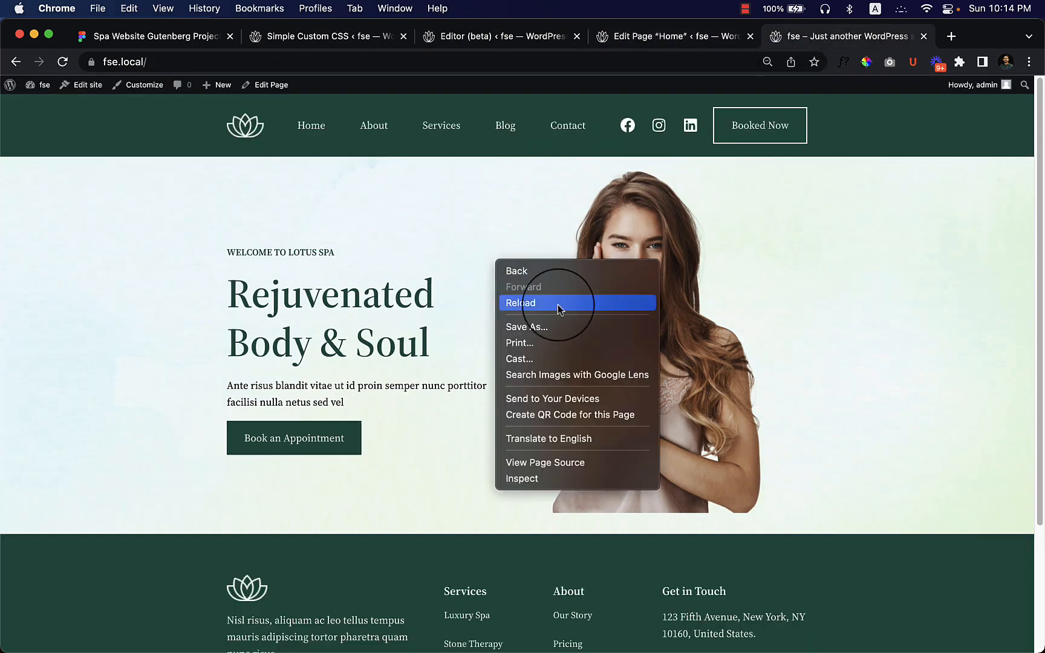
click(559, 306)
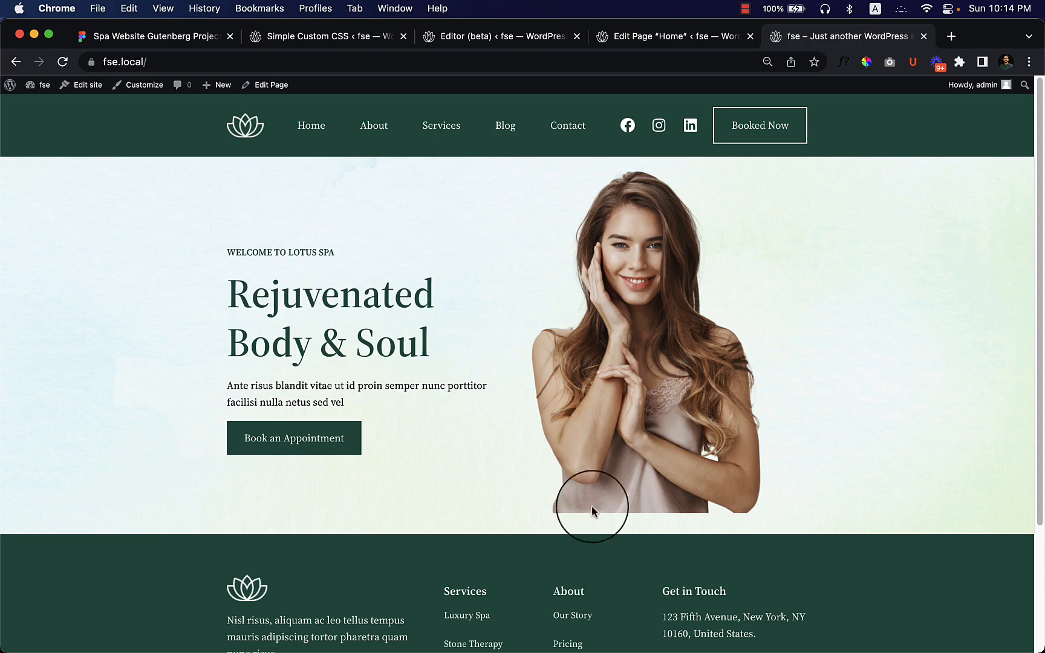
right_click(629, 523)
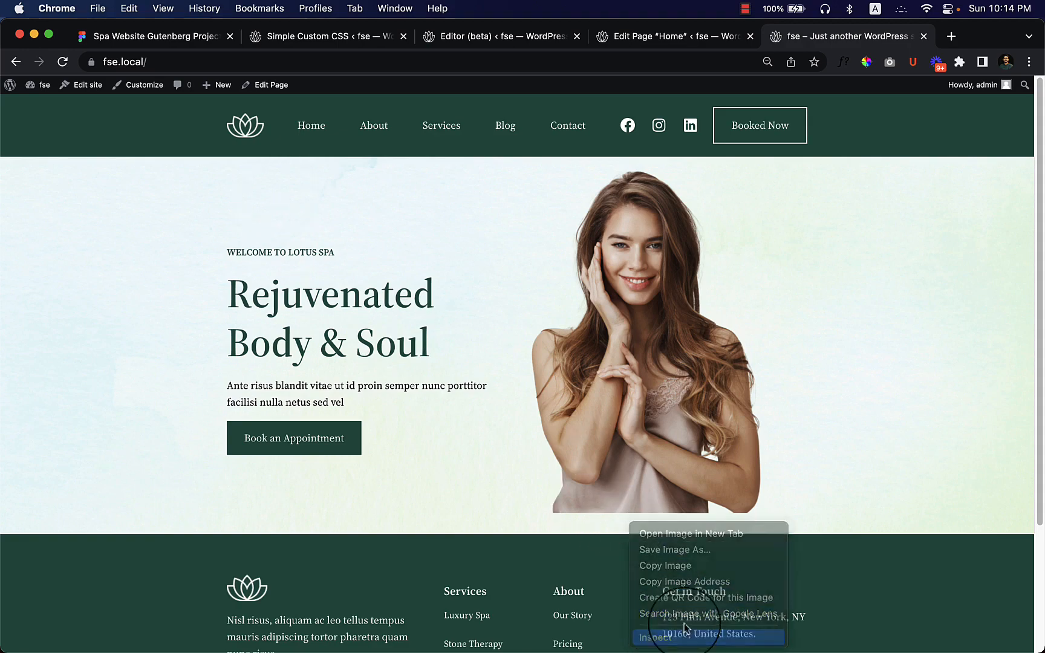
click(686, 635)
scroll(758, 345, down, 5)
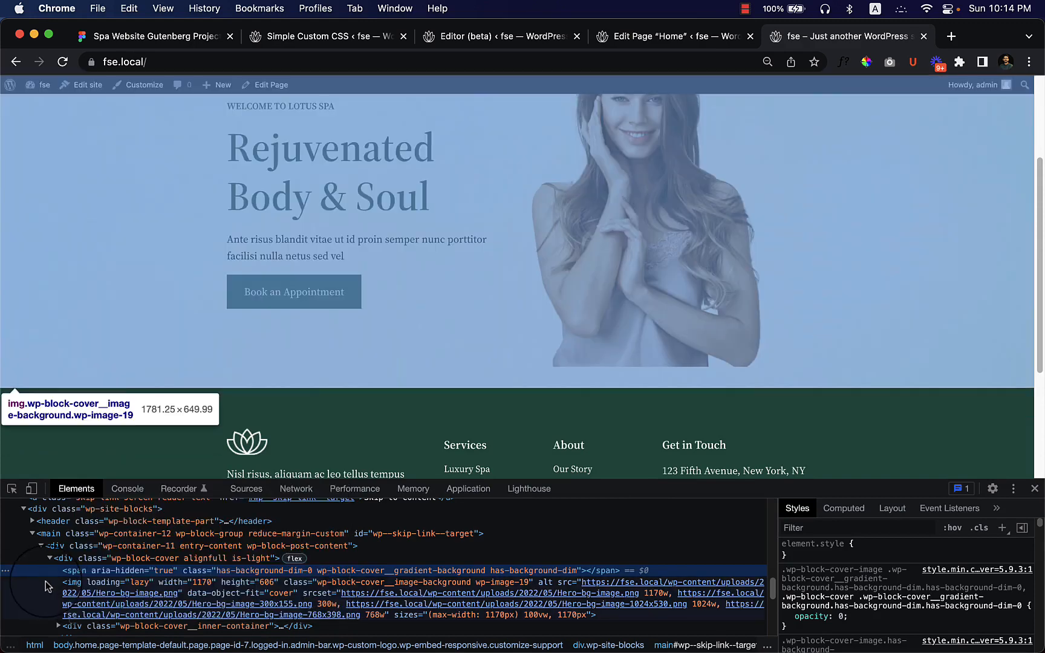
click(72, 560)
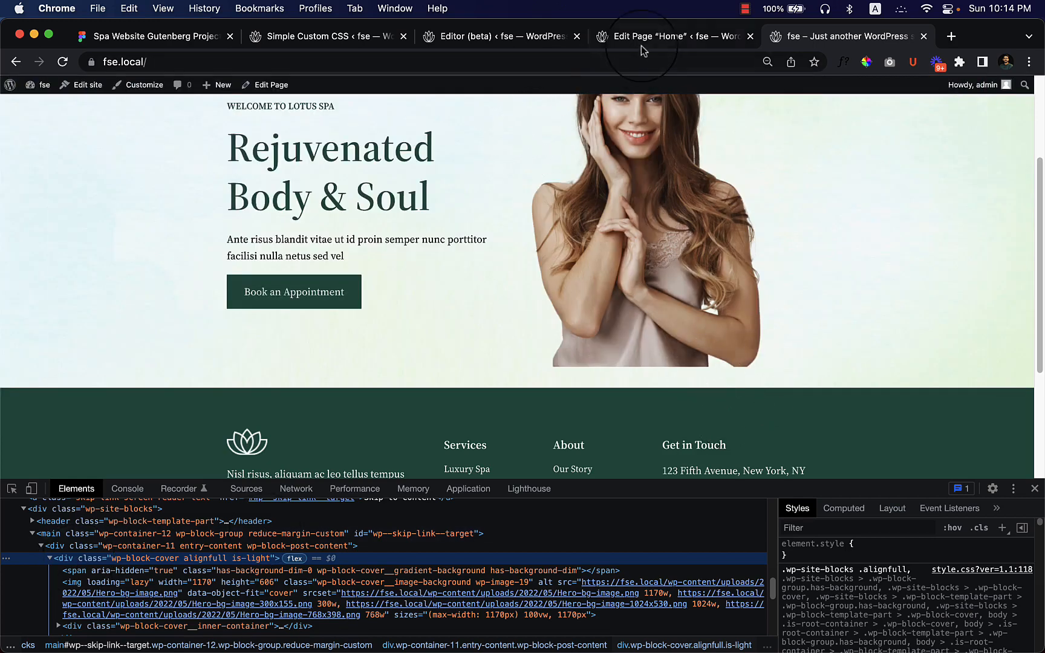
In the Home page editor, set the hero Cover block's bottom padding to 0 px and update the page.
click(642, 47)
click(98, 159)
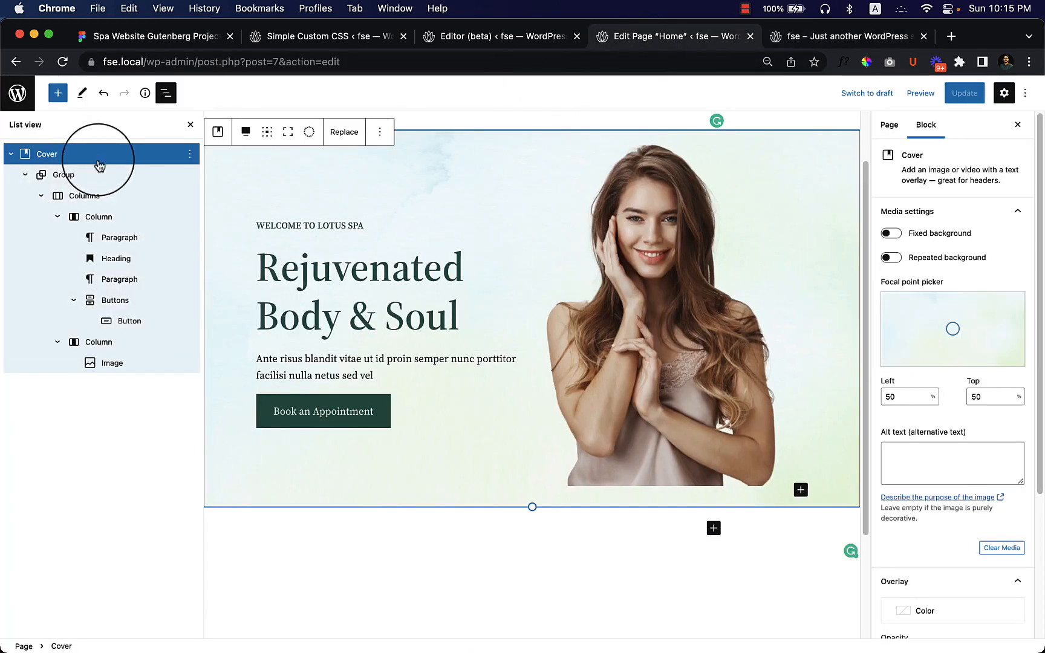
scroll(982, 599, down, 5)
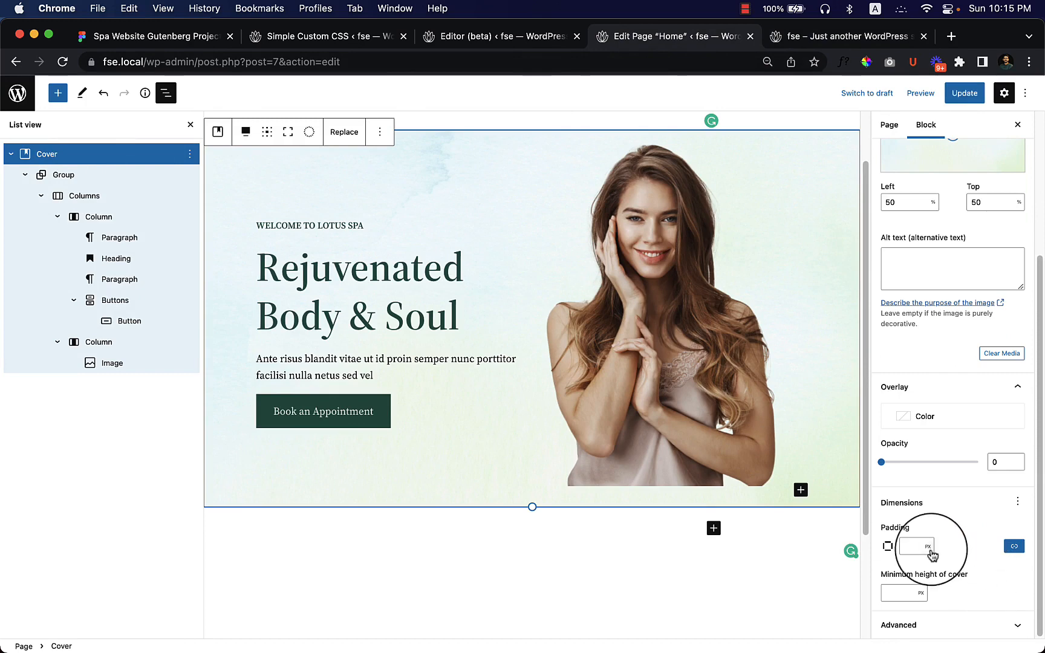
click(1014, 546)
click(963, 568)
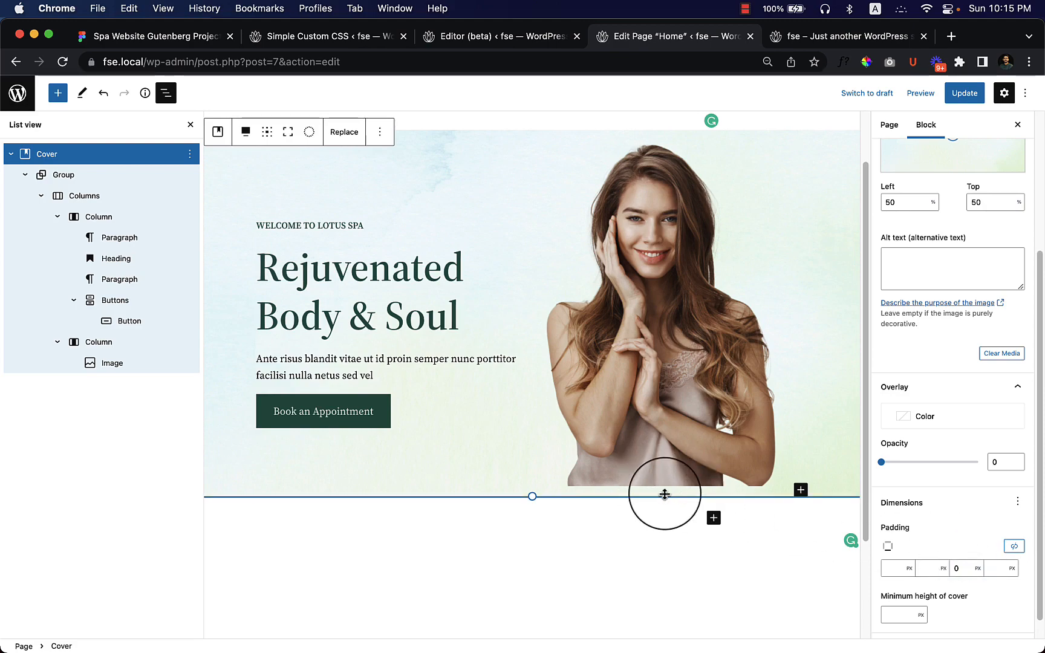
click(966, 95)
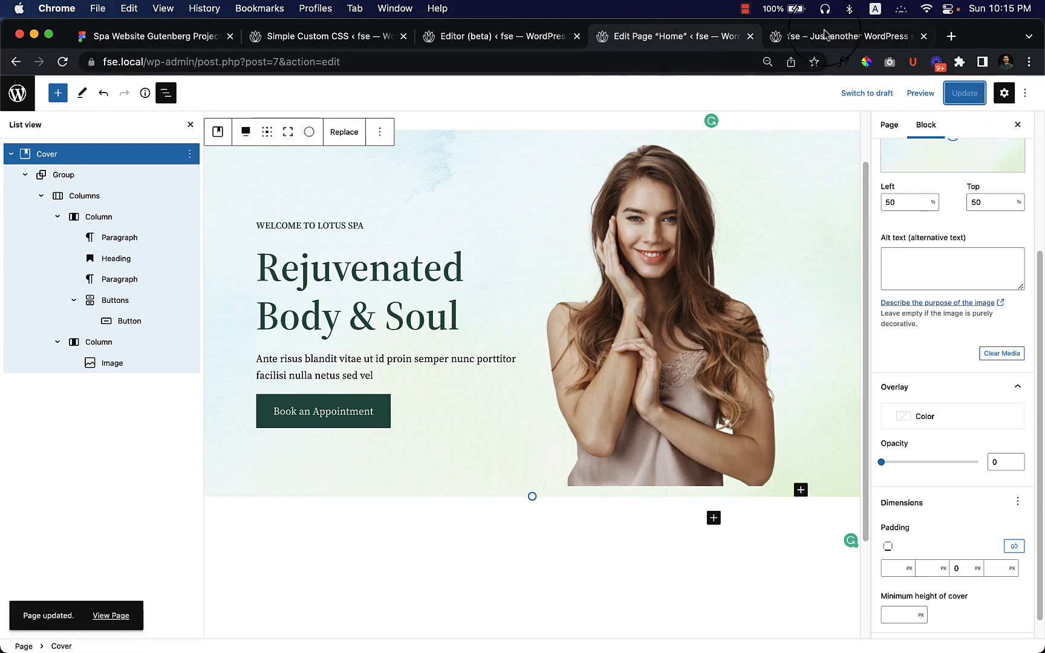
Reload the live home page and inspect the woman's image element for the remaining space beneath it.
click(825, 34)
click(62, 61)
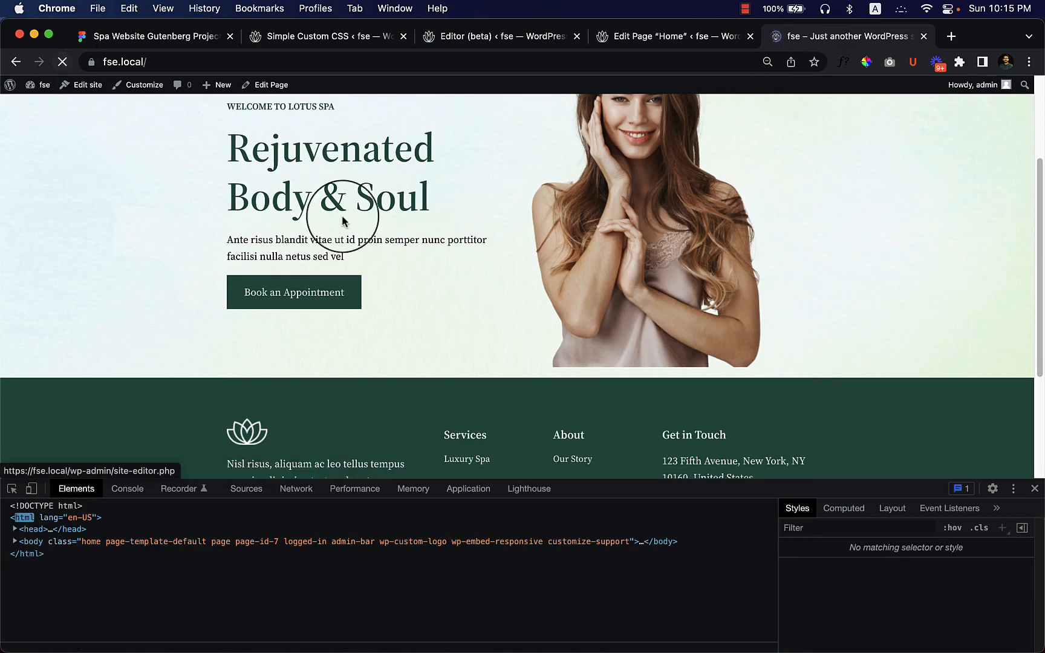
right_click(666, 358)
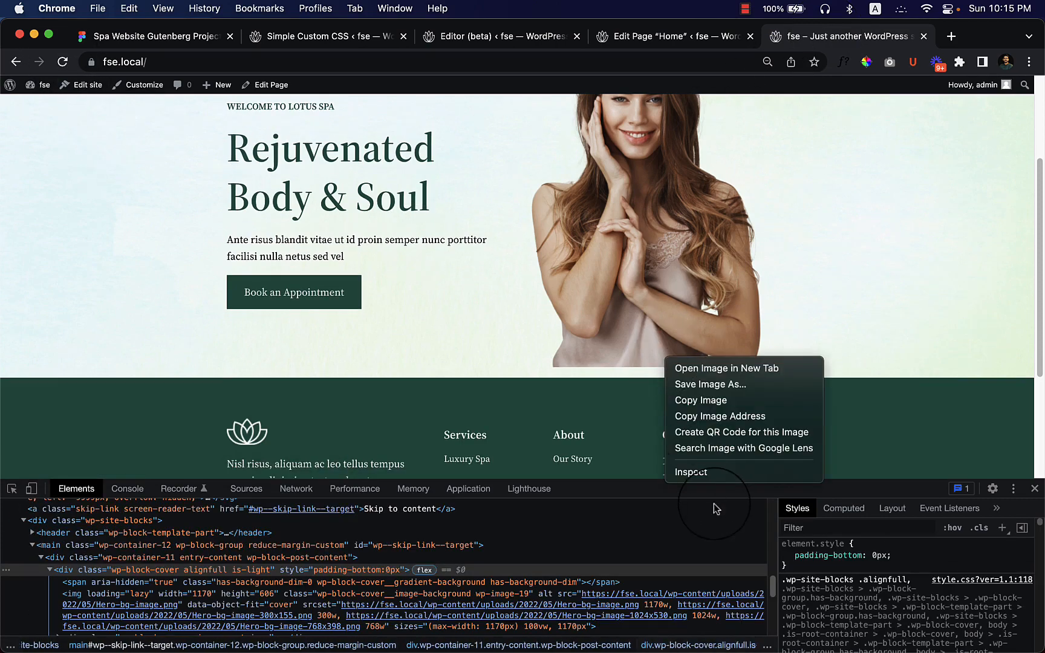
click(715, 479)
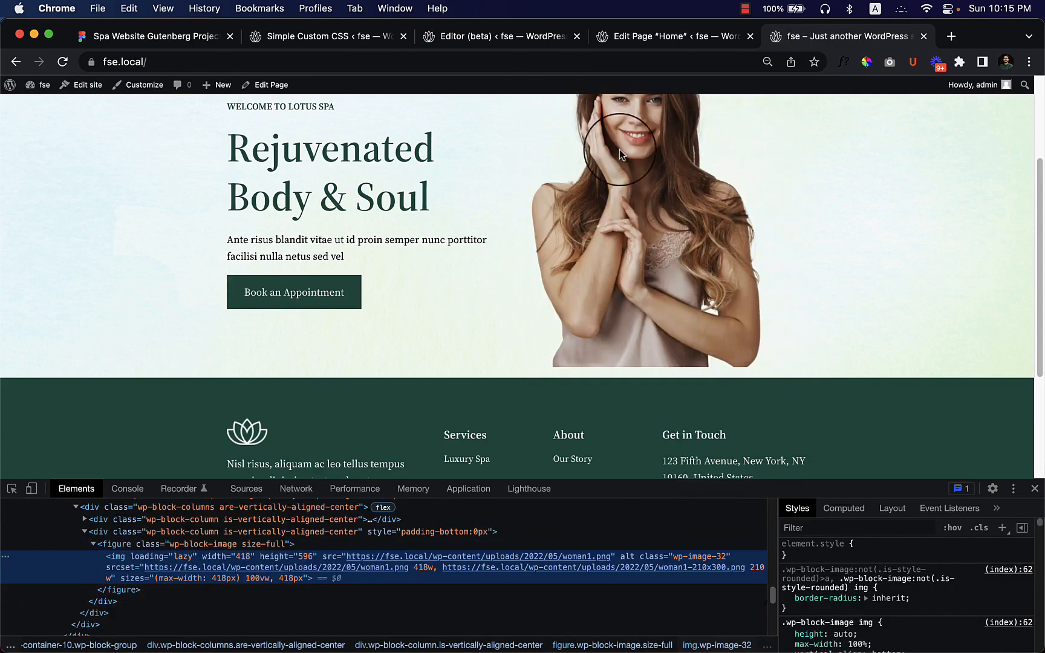
In the Home page editor, give the woman's Image block the additional CSS class remove-image-bottom-space and update the page.
click(665, 37)
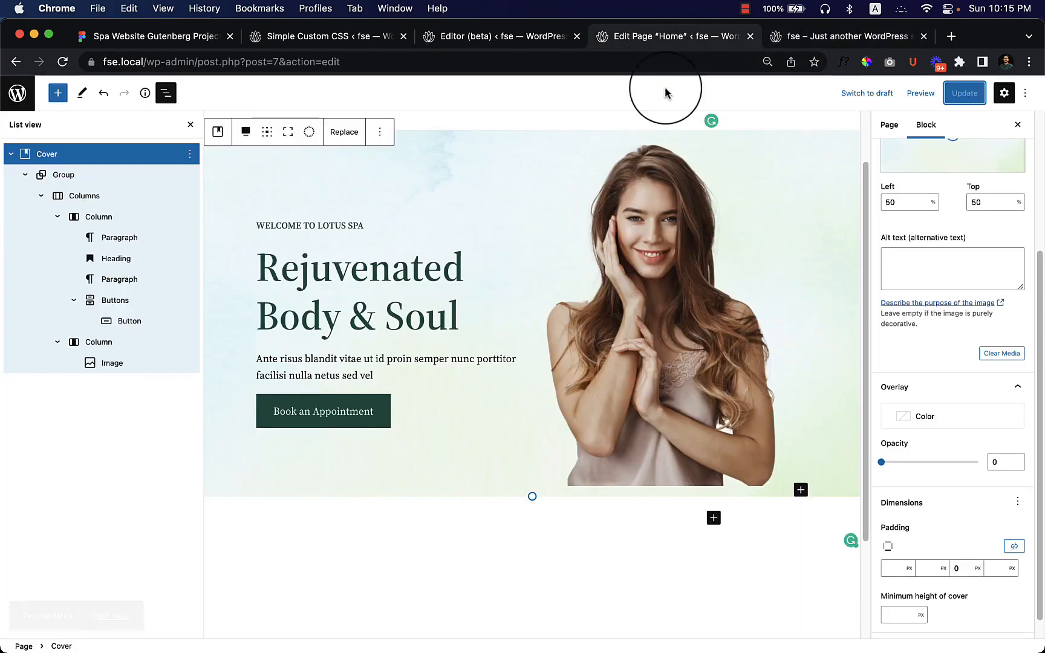
click(684, 392)
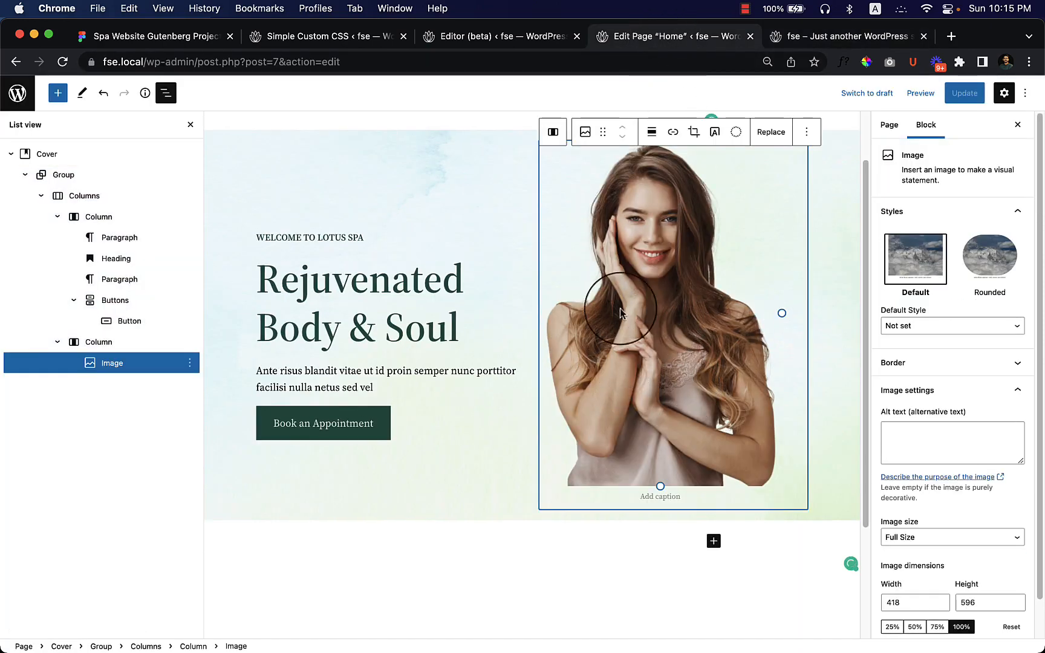
scroll(942, 524, down, 2)
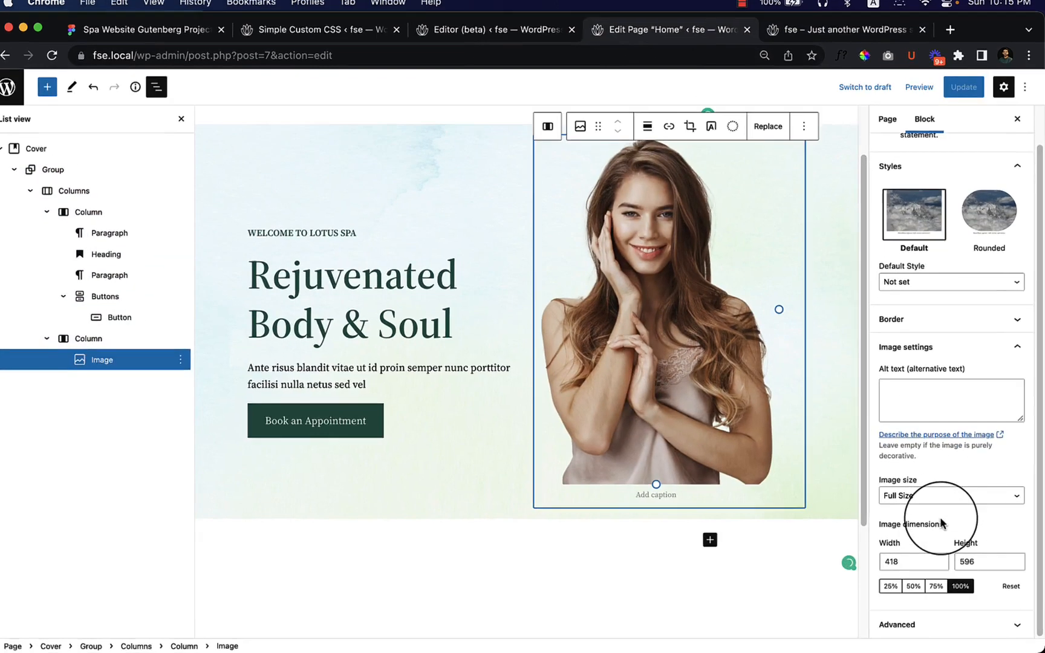
click(936, 624)
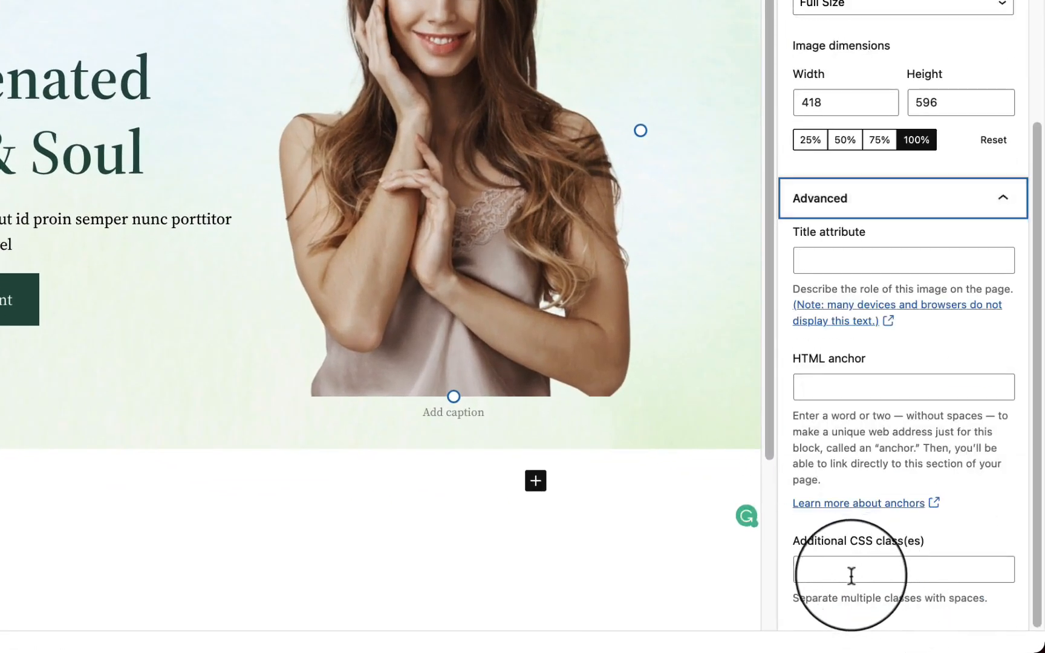
click(861, 566)
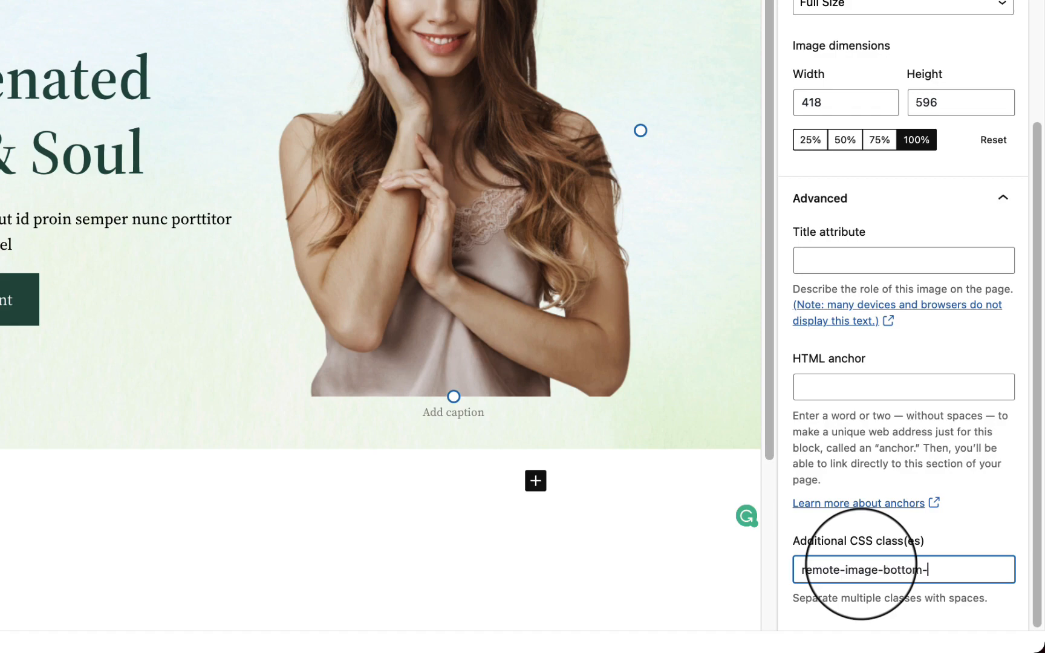
text(e)
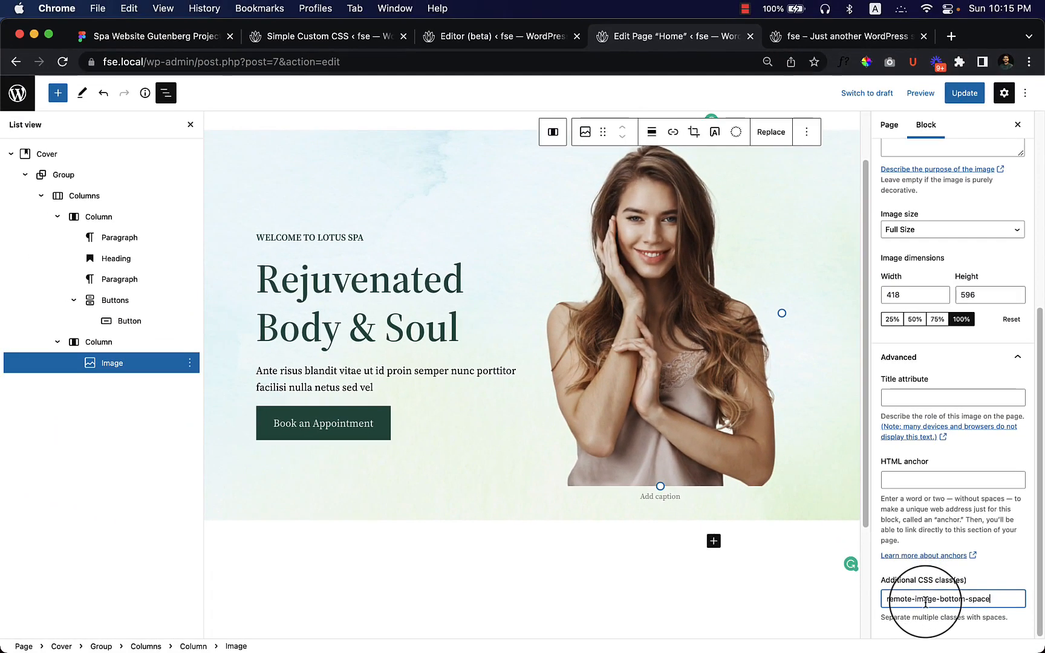
click(911, 602)
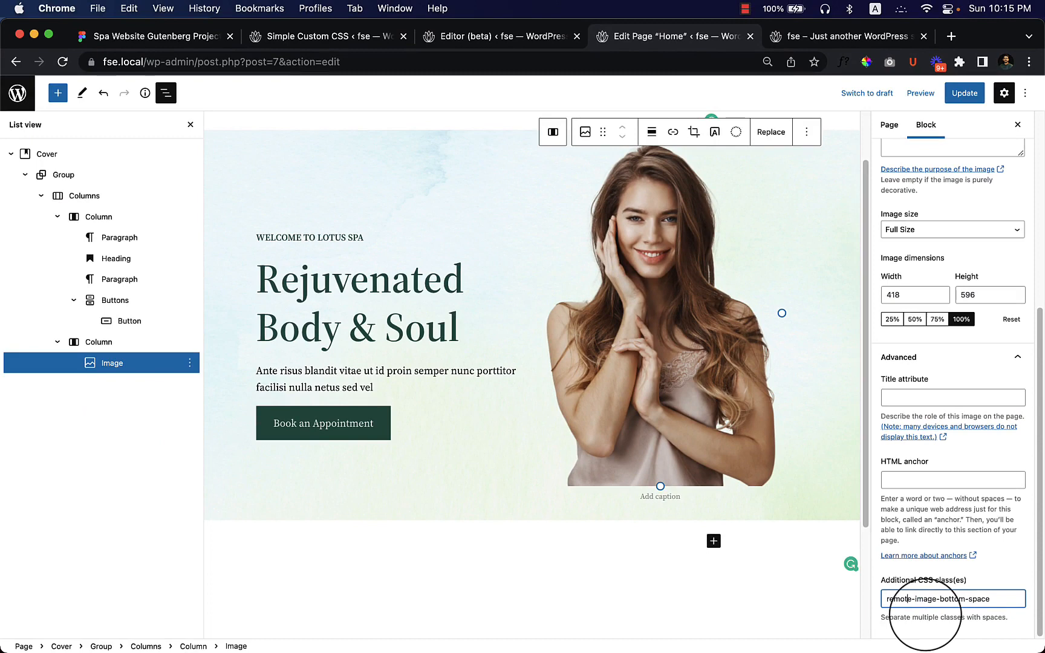
key(BackSpace)
text(v)
triple_click(954, 601)
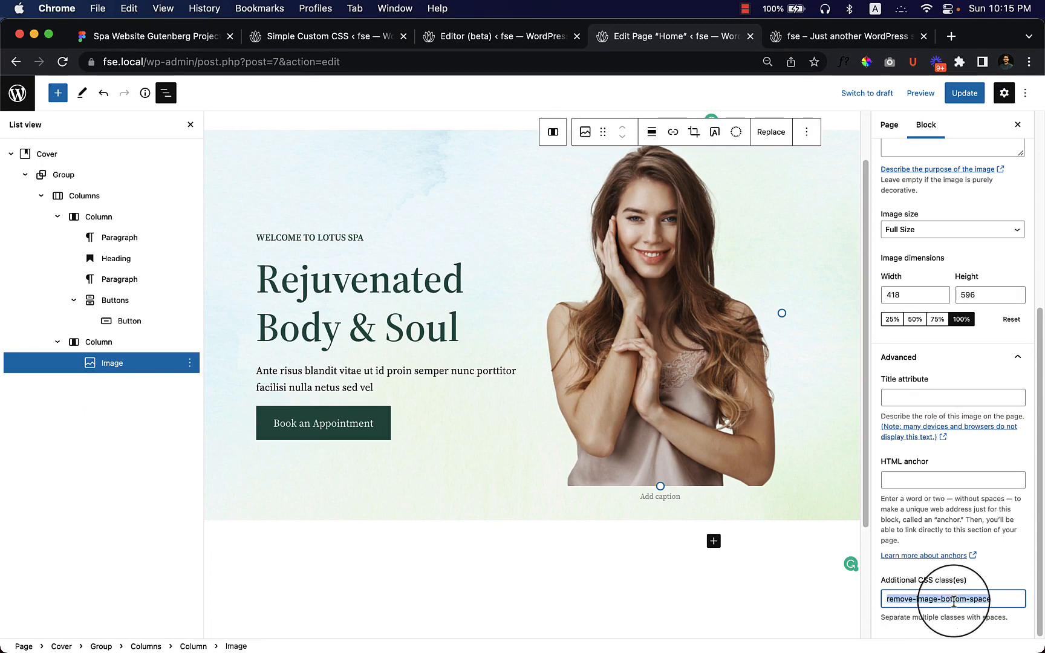
click(965, 92)
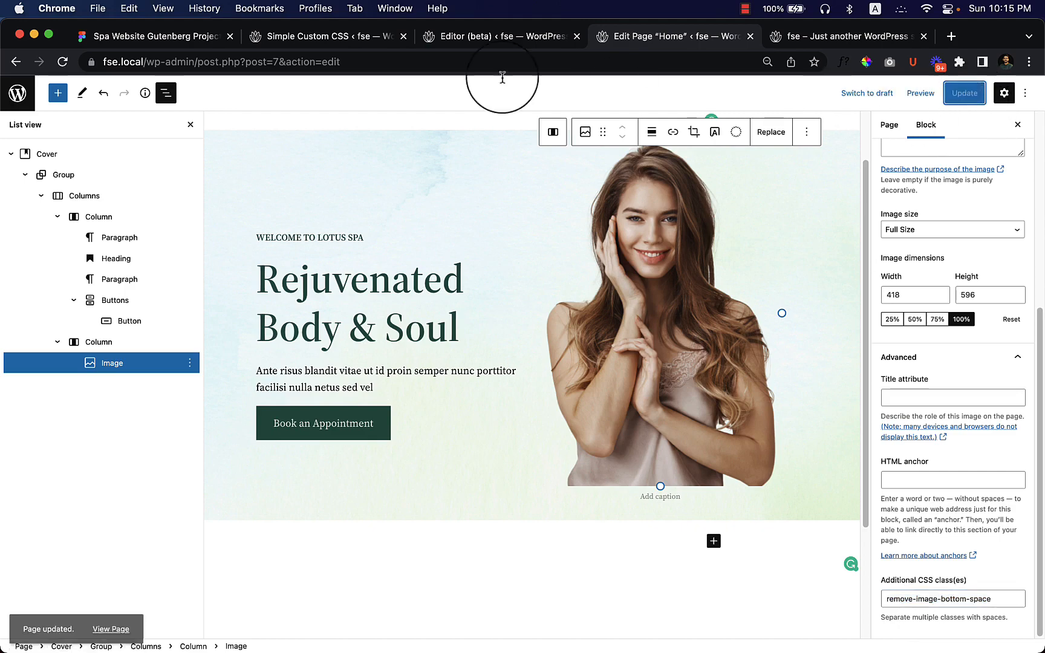
In Simple Custom CSS, add the .remove-image-bottom-space selector, followed by a comma, before .reduce-margin-custom in its zero-margin rule and update the custom CSS.
click(335, 45)
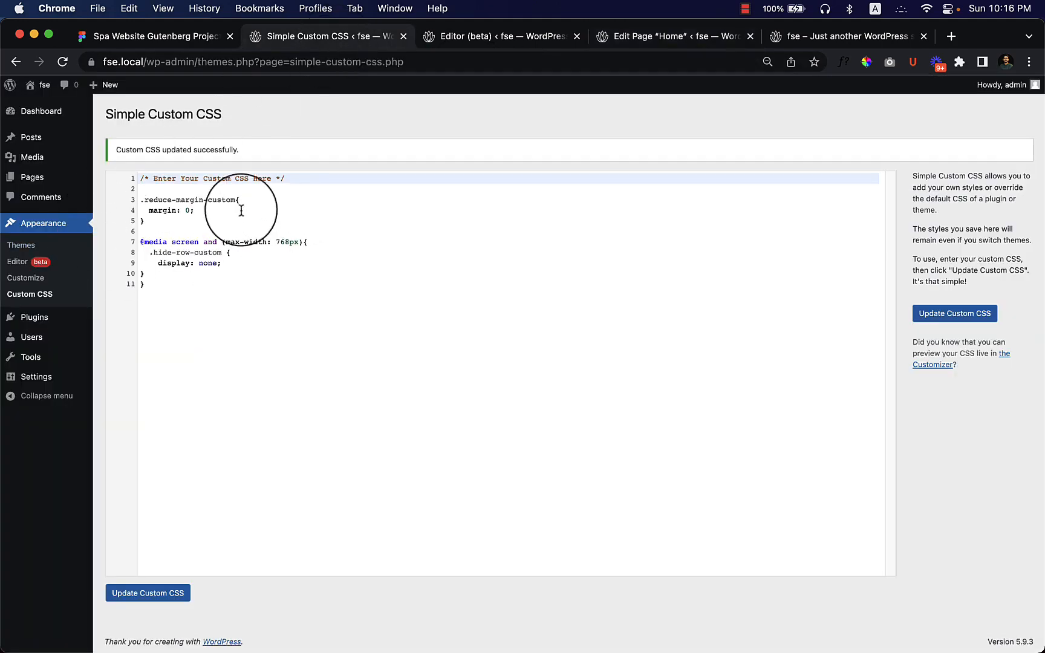
click(141, 201)
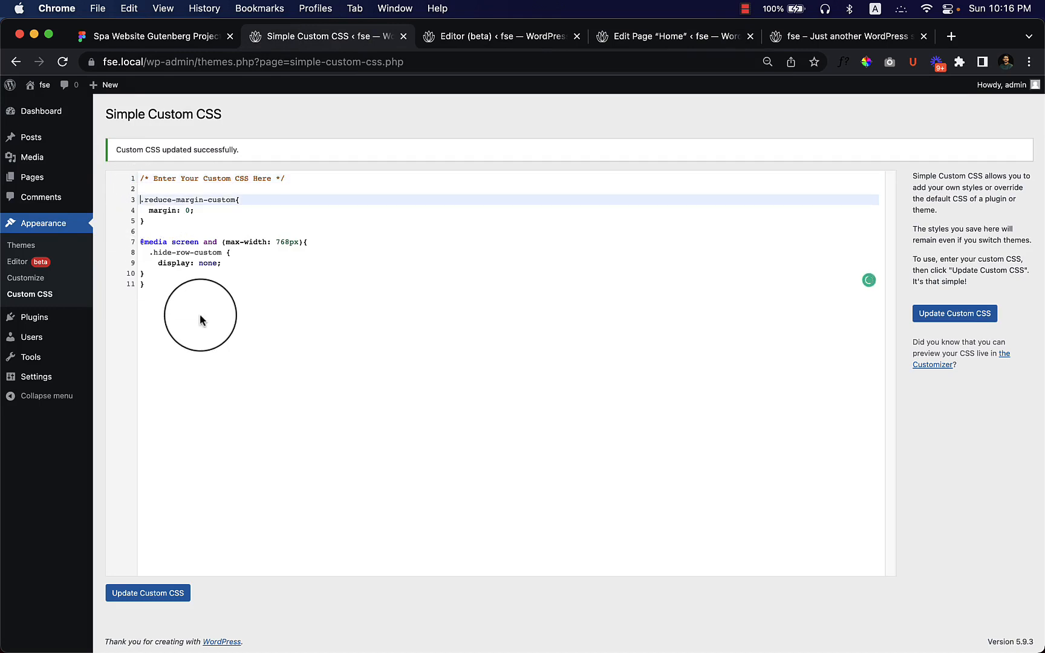
text(.remove-image-bottom-space)
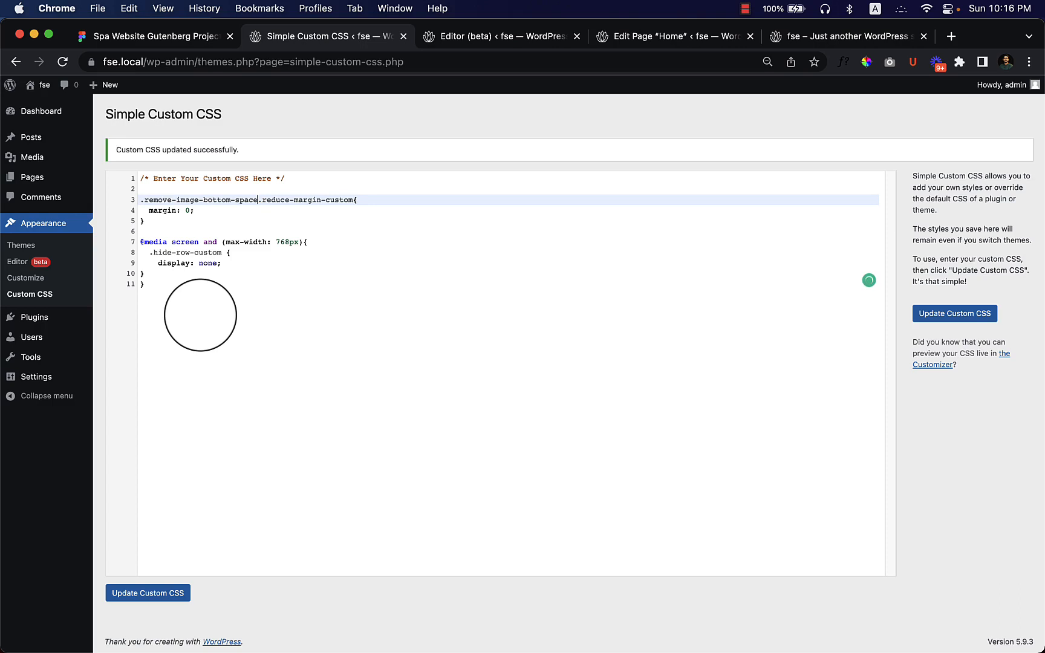
text(,)
key(Return)
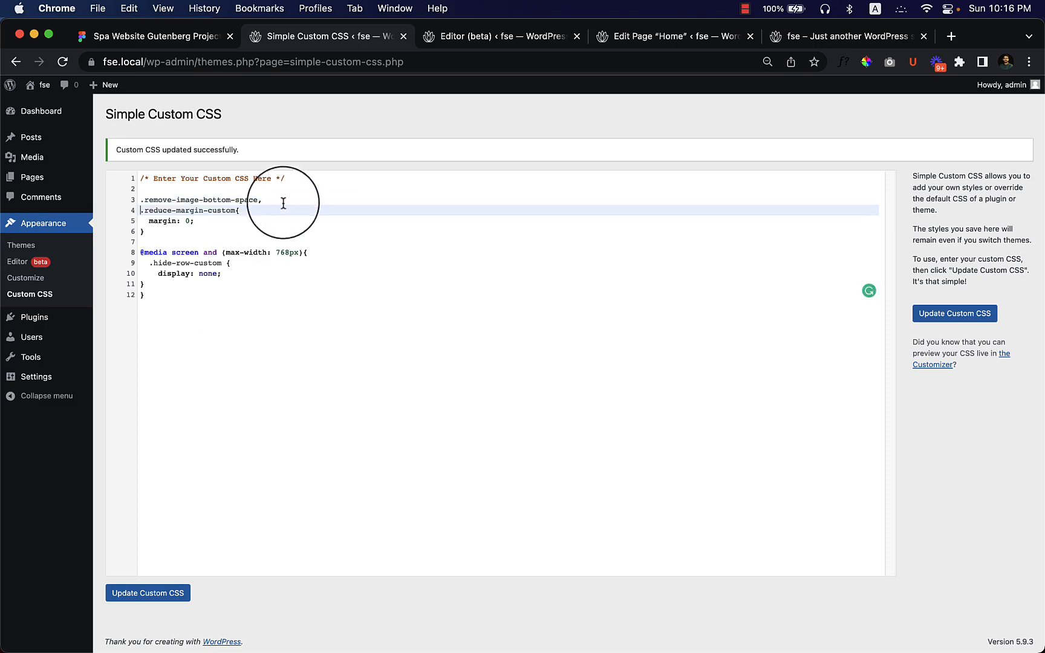
drag(264, 200, 140, 199)
click(213, 243)
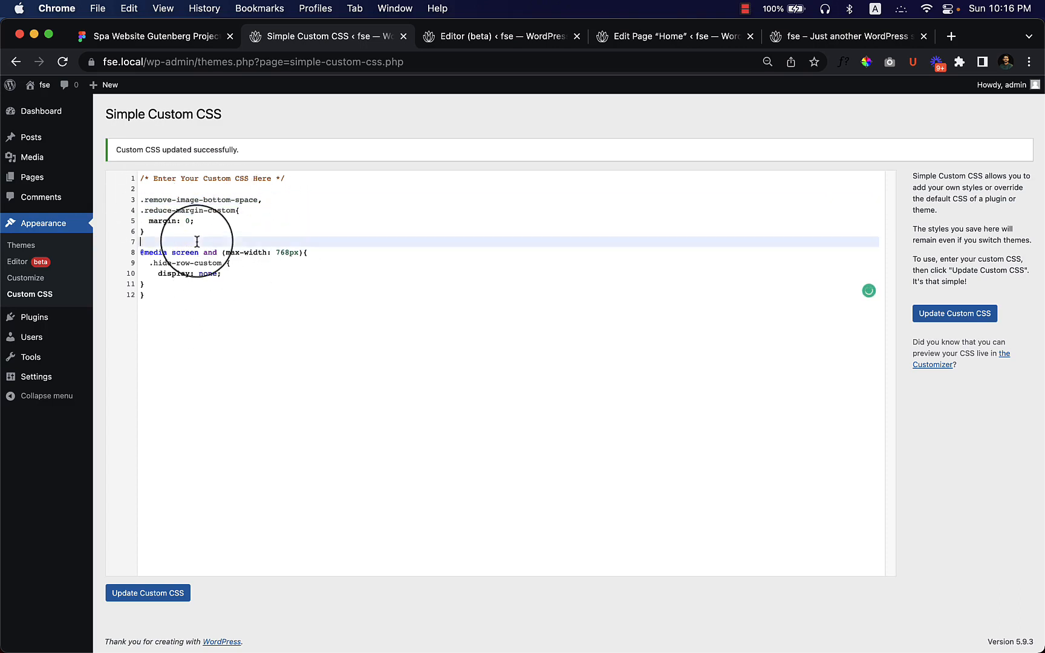
click(162, 596)
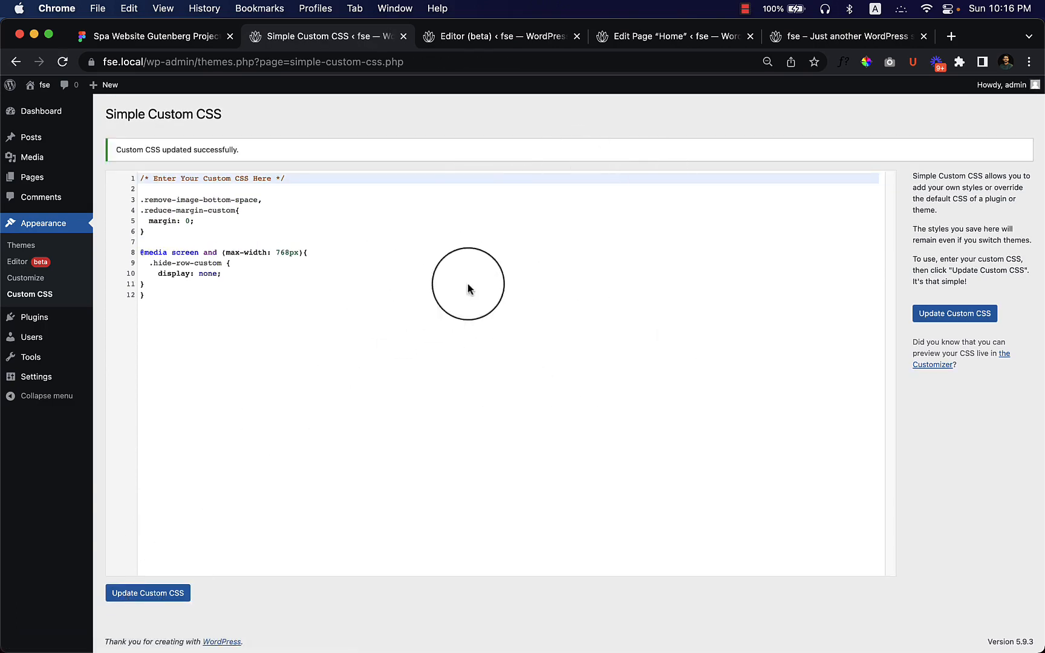
drag(193, 311, 173, 253)
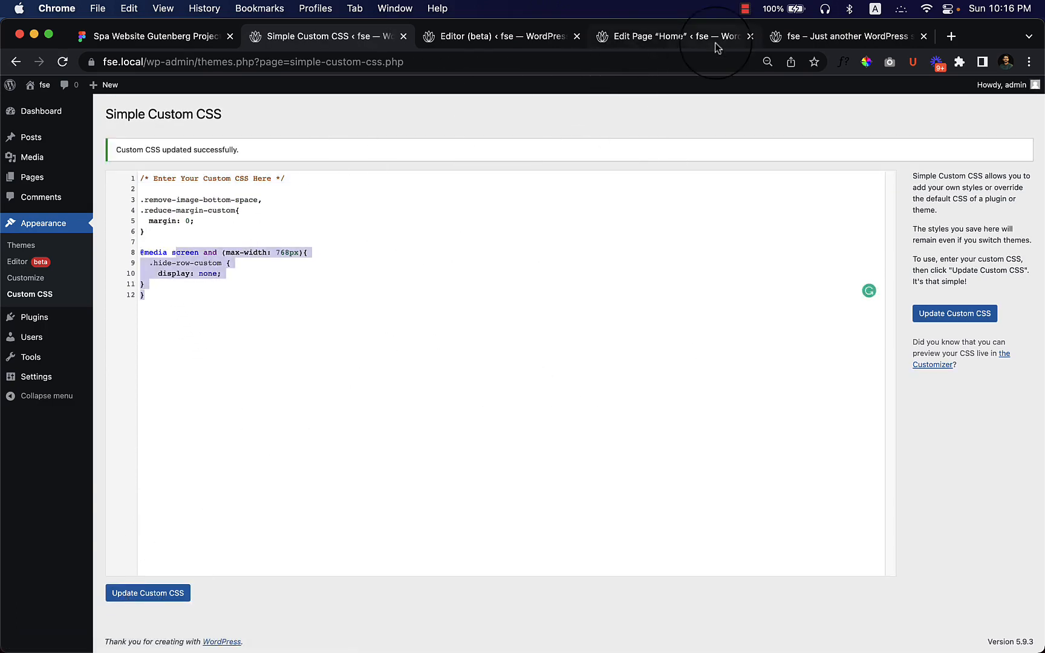
Reload the live home page, close the developer tools and check the bottom edge of the hero image.
click(844, 36)
right_click(472, 320)
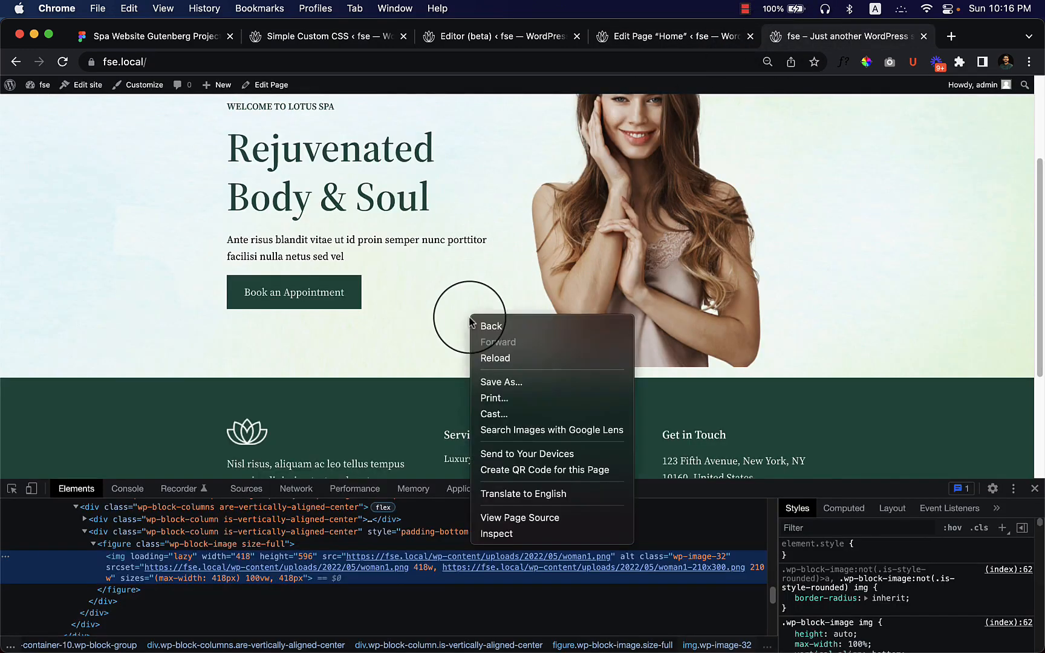
click(506, 358)
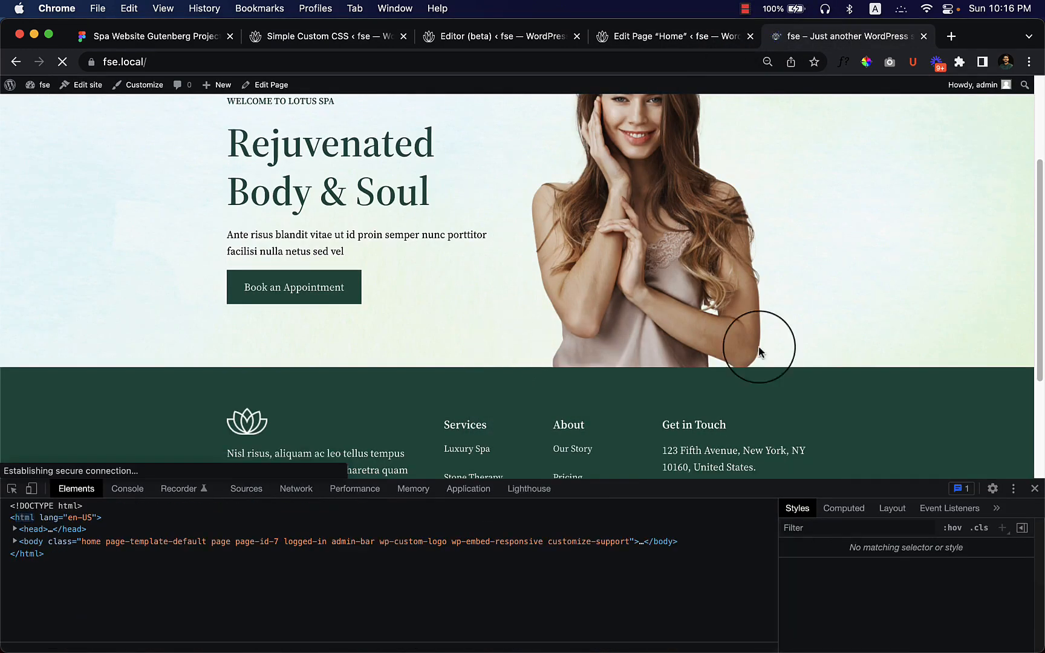
click(1035, 488)
scroll(502, 375, up, 3)
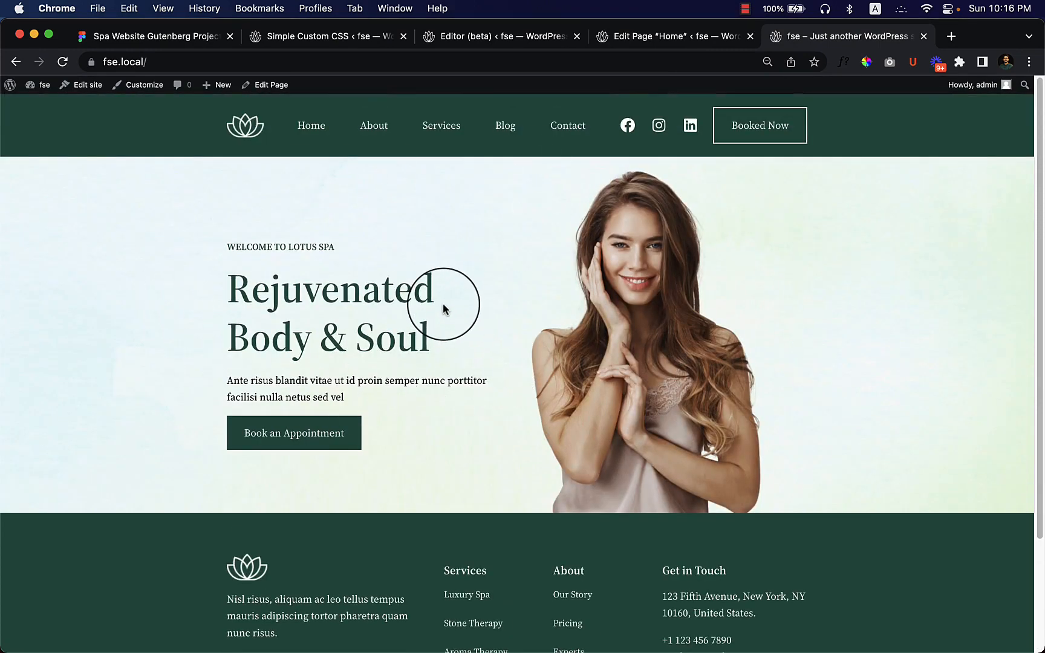
Review the Home page sections below the hero in the Figma design, down to the footer, and return to the live home page.
click(160, 36)
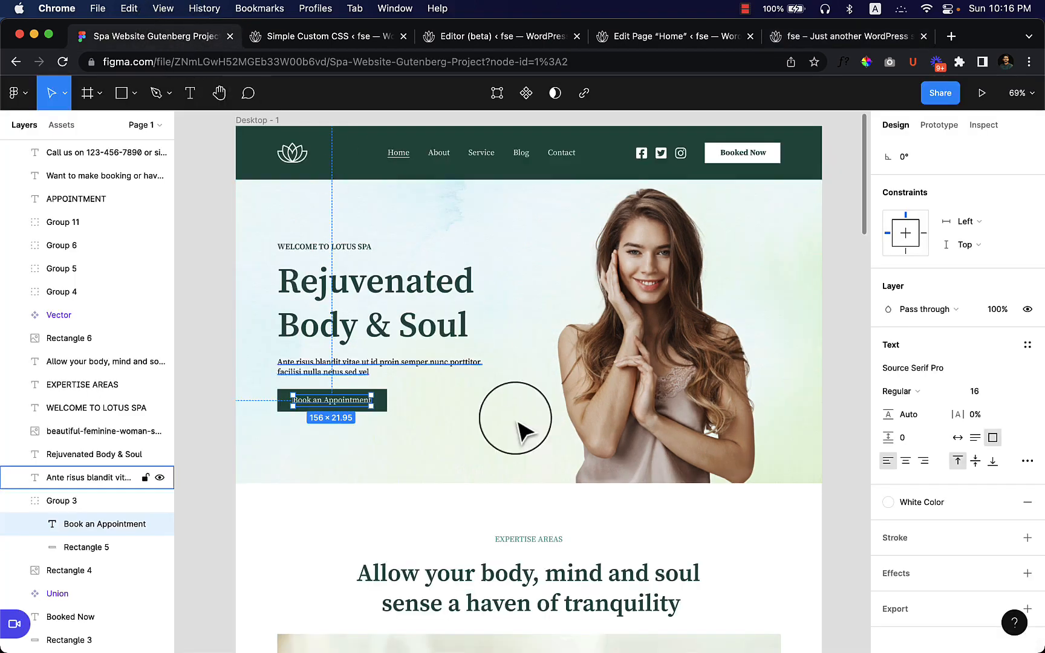
scroll(522, 429, down, 5)
click(271, 354)
scroll(363, 441, down, 1)
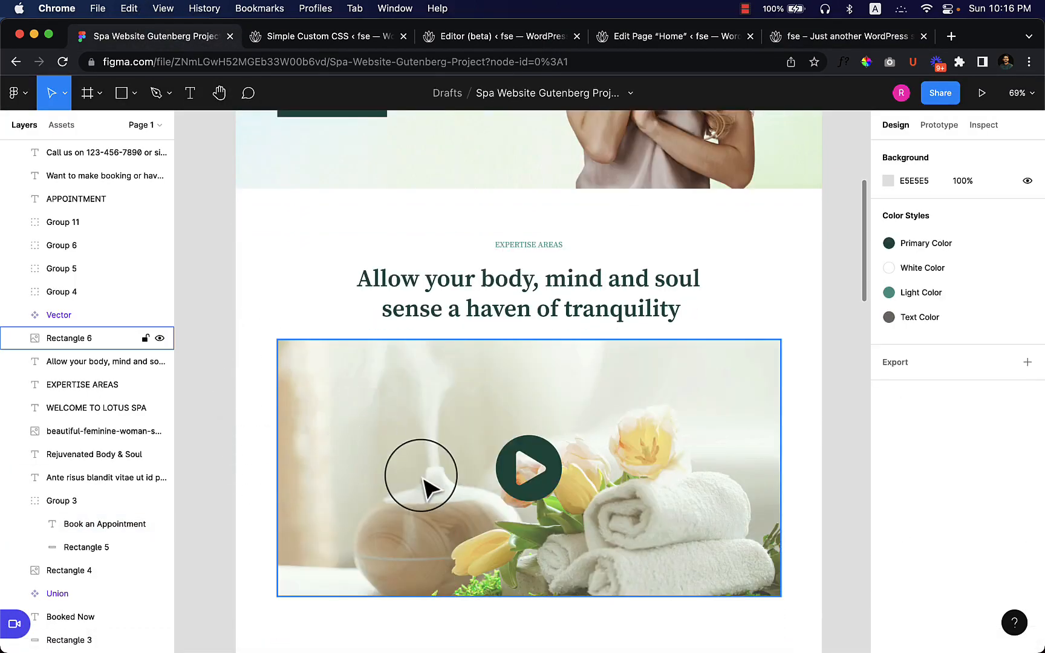
scroll(423, 486, down, 3)
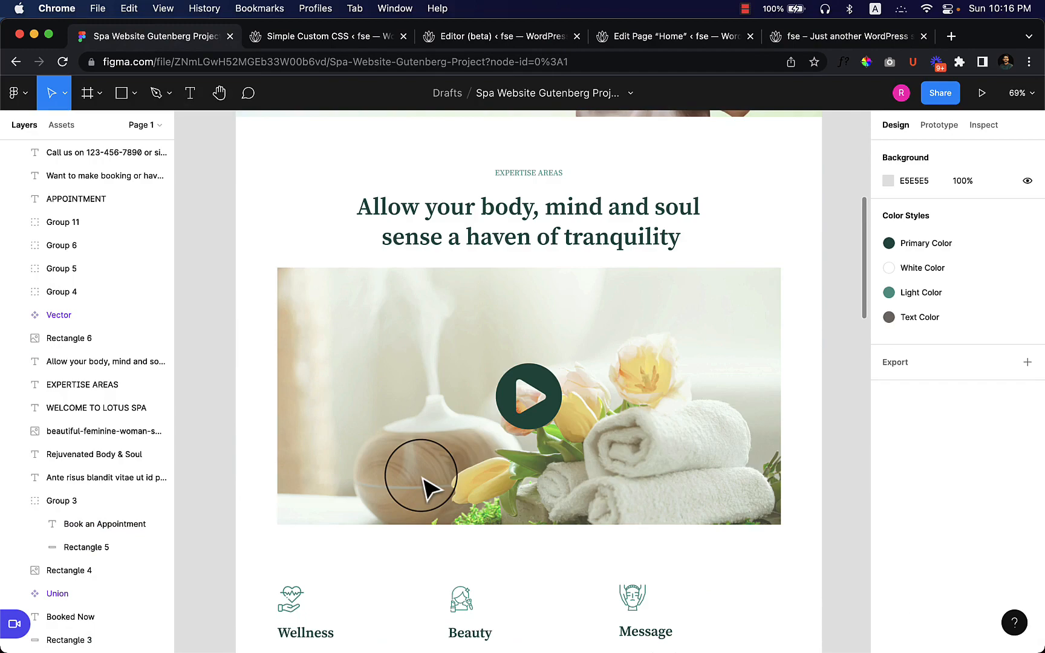
scroll(423, 479, down, 20)
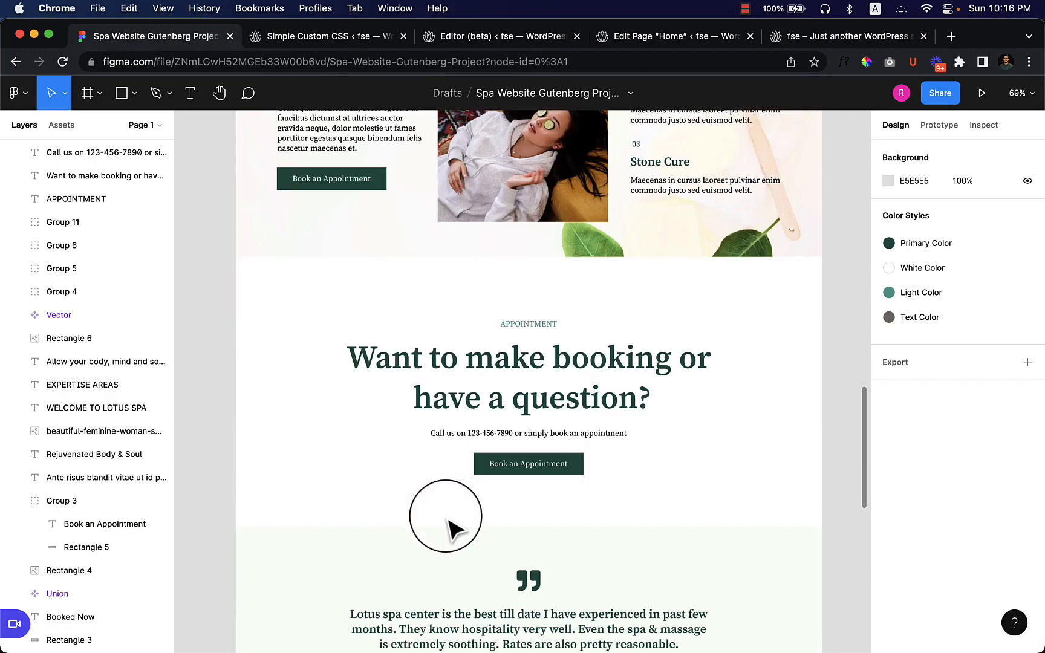
scroll(445, 516, up, 15)
scroll(445, 517, down, 16)
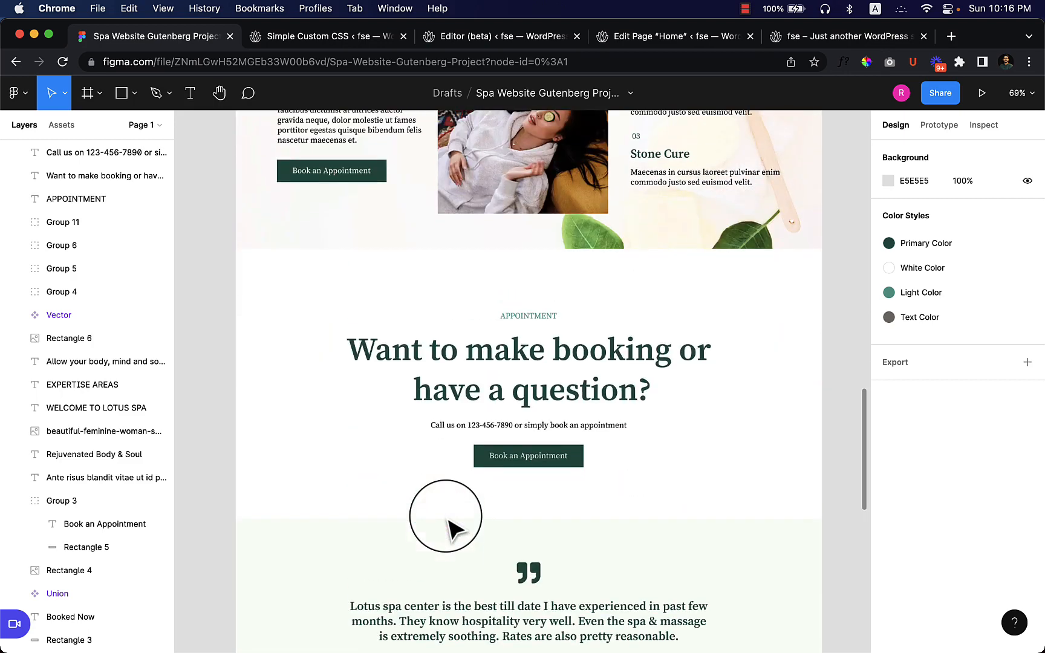
scroll(446, 517, down, 20)
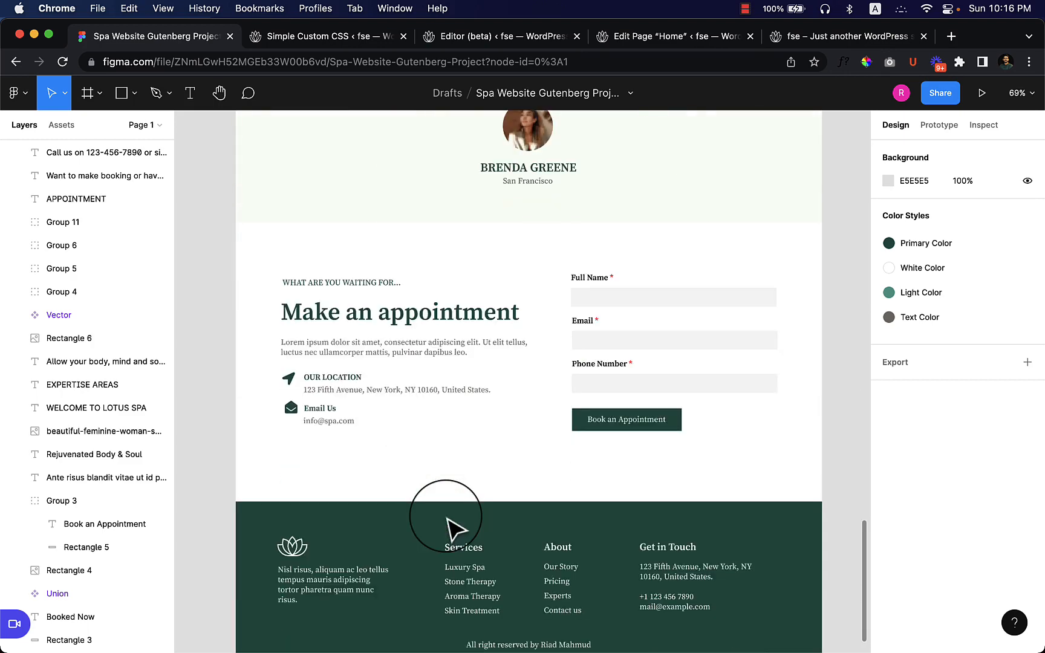
scroll(448, 519, down, 10)
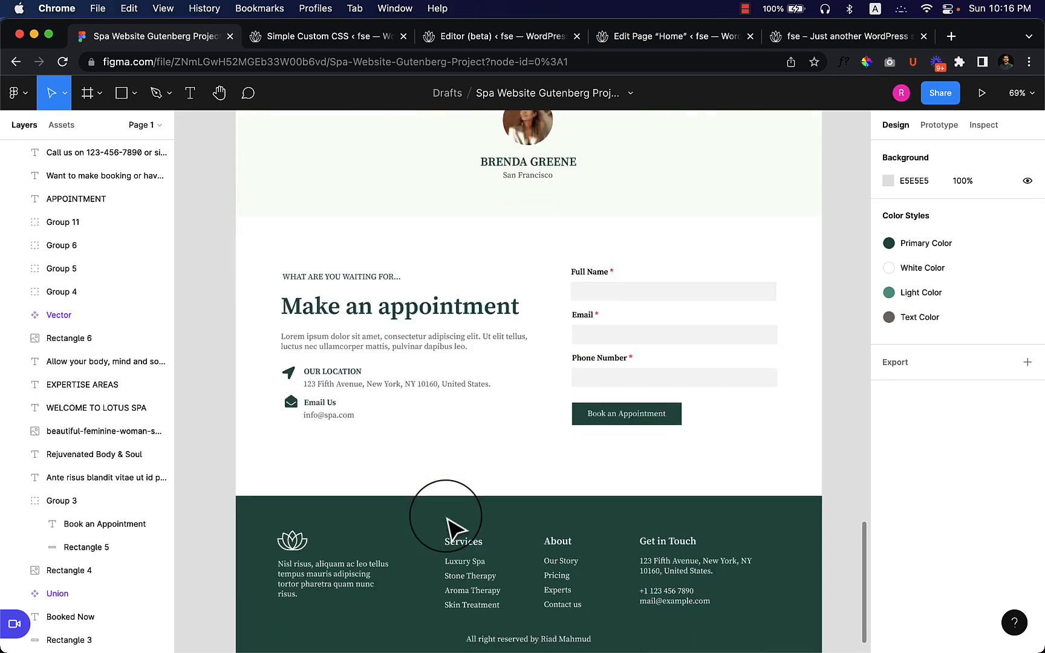
scroll(451, 526, up, 18)
scroll(457, 519, up, 15)
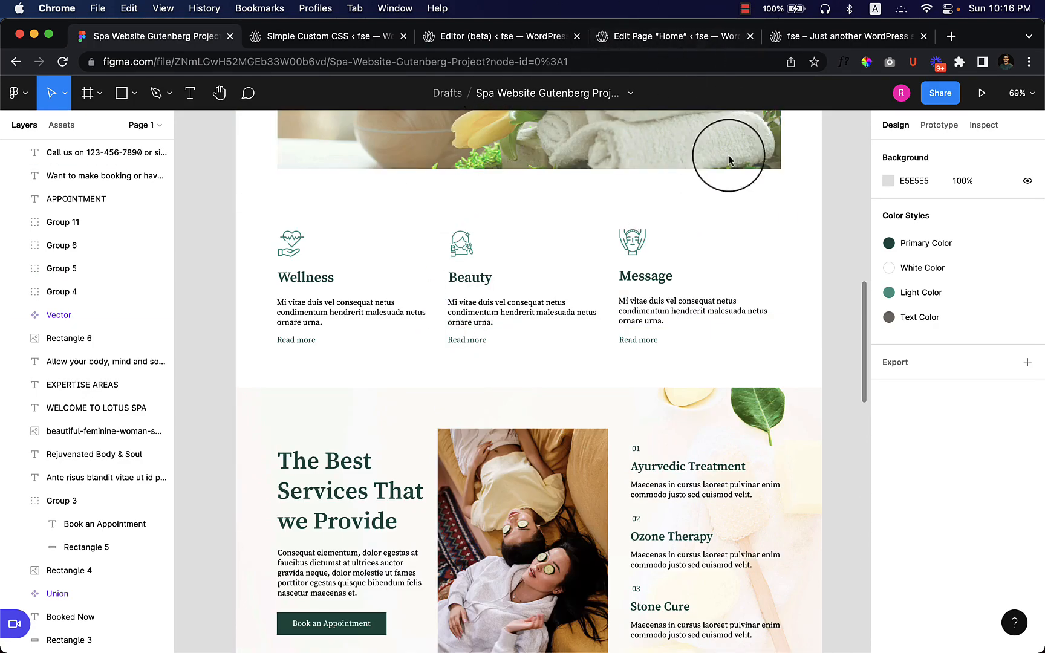
click(714, 46)
click(841, 37)
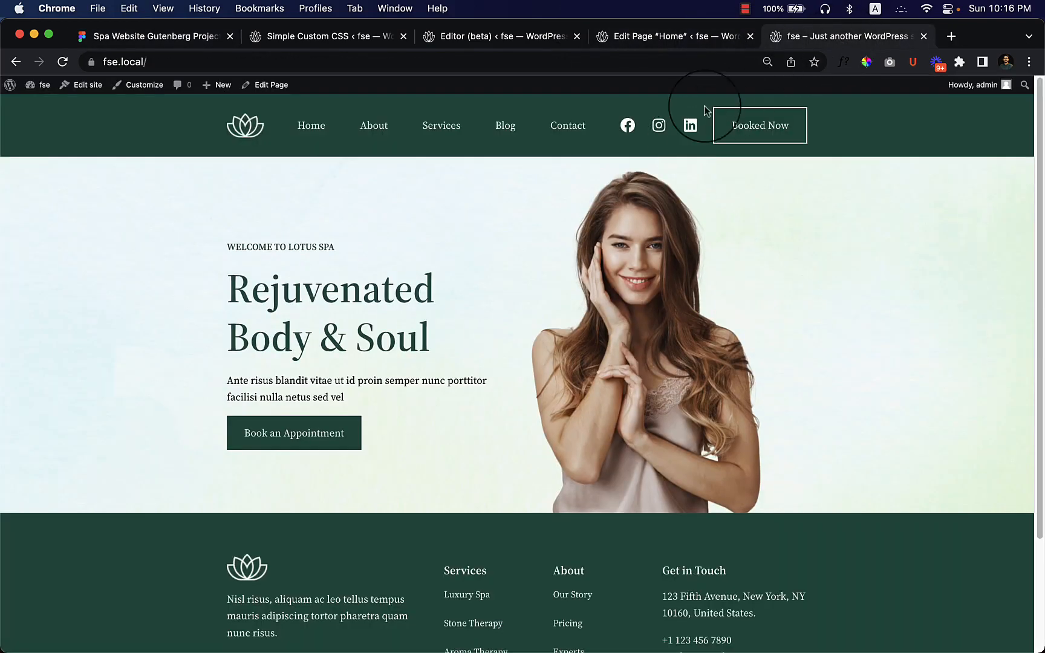